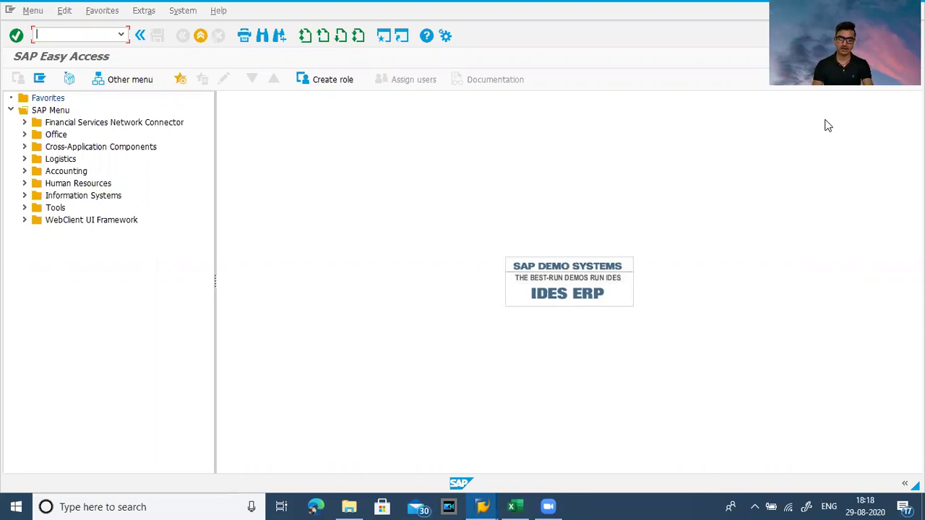
Step: Switch to the SAP Excel Master workbook and look up the transaction code for Post GL on the FI sheet
{"action": "key", "text": "alt+Tab"}
{"action": "key", "text": "alt+Tab"}
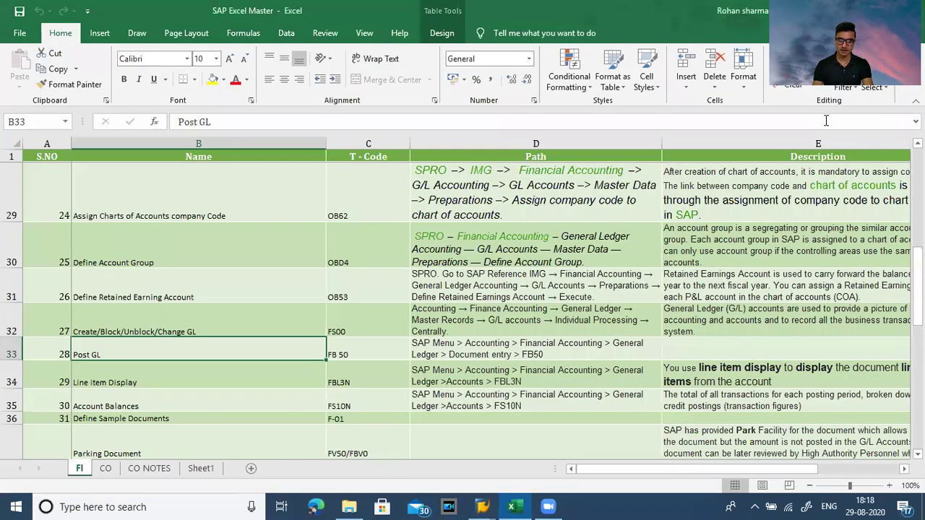
{"action": "key", "text": "Down"}
{"action": "key", "text": "Up"}
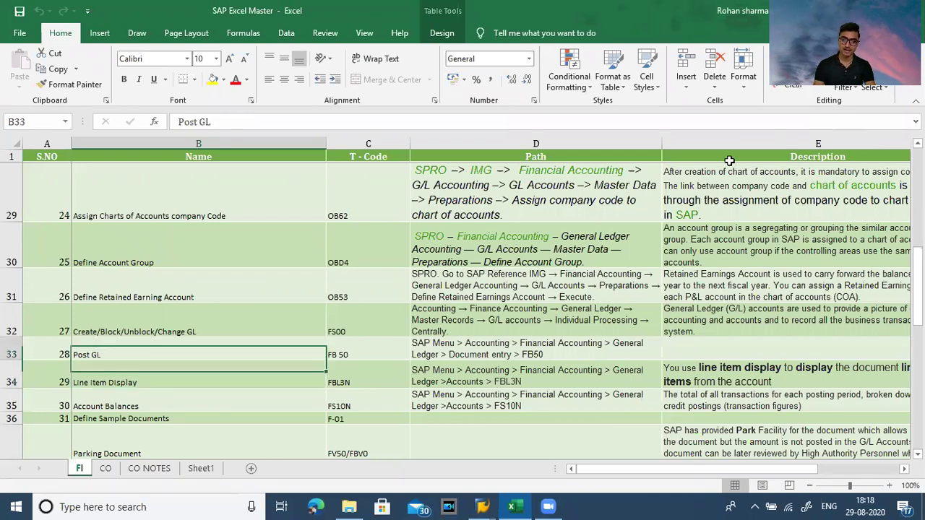
{"action": "key", "text": "Up"}
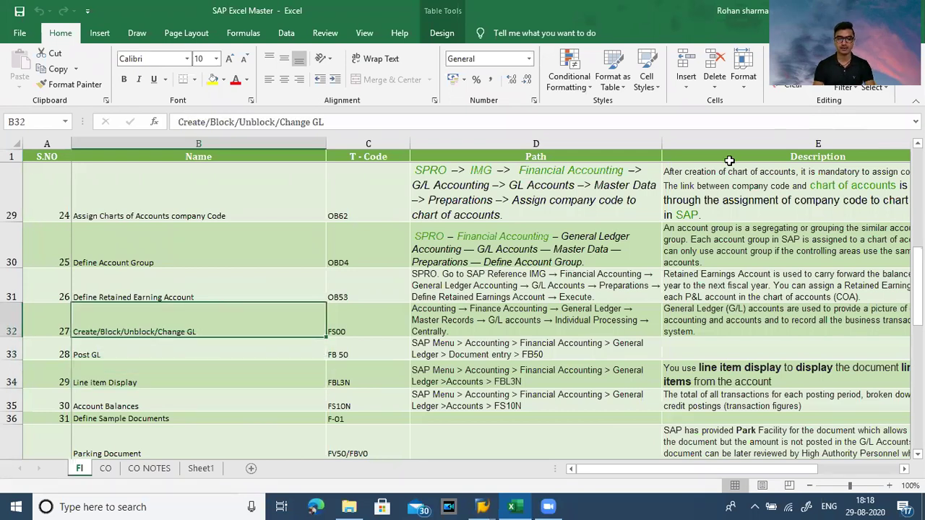
{"action": "key", "text": "Down"}
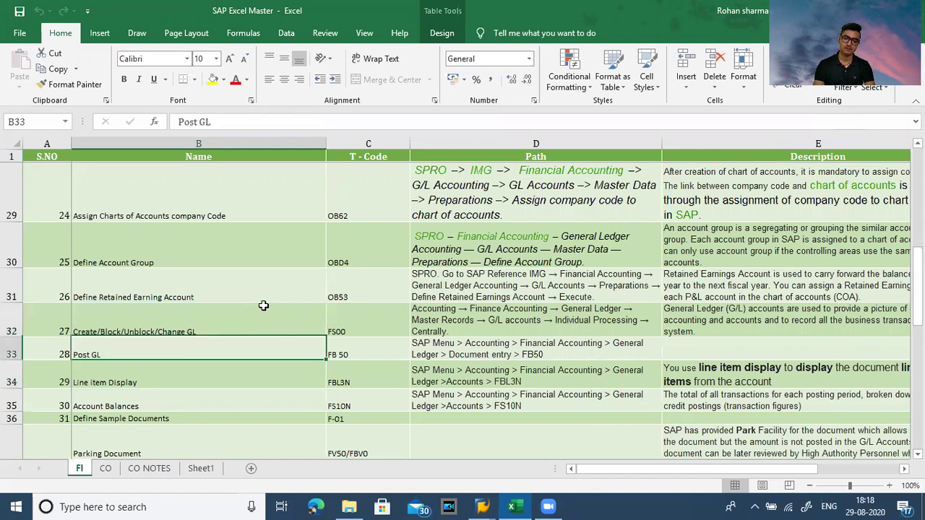
{"action": "key", "text": "Down"}
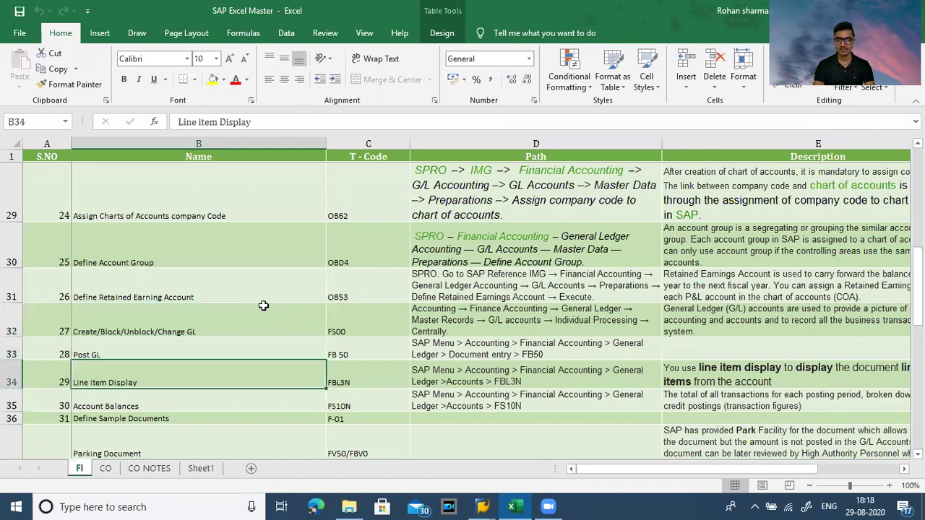
{"action": "key", "text": "Down"}
{"action": "key", "text": "Down"}
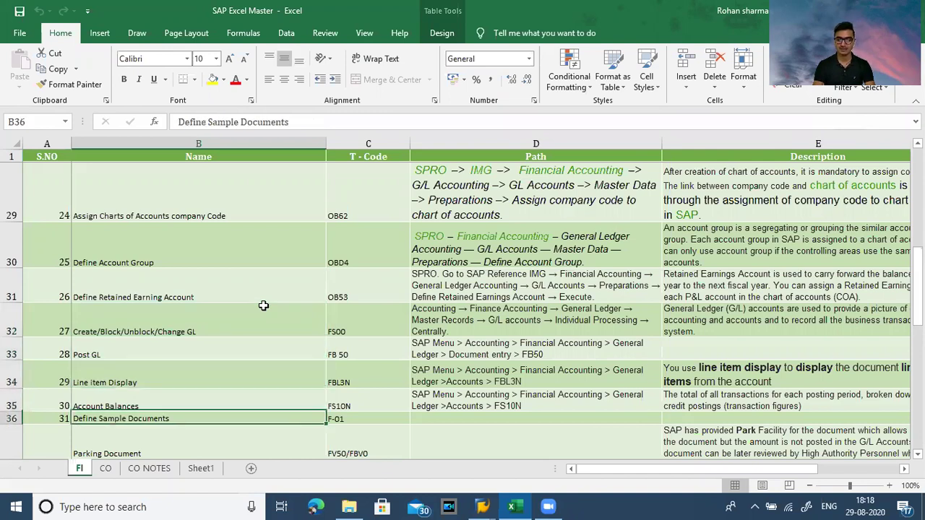
{"action": "key", "text": "Down"}
{"action": "key", "text": "Up"}
{"action": "key", "text": "Up"}
{"action": "key", "text": "Up"}
{"action": "key", "text": "Up"}
{"action": "key", "text": "Up"}
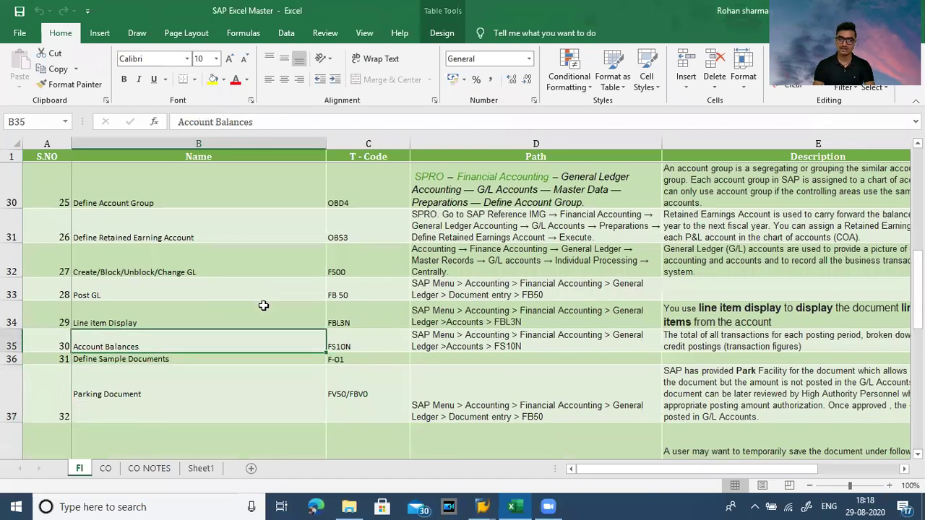
{"action": "key", "text": "Up"}
{"action": "key", "text": "Down"}
{"action": "key", "text": "Down"}
{"action": "key", "text": "Right"}
{"action": "key", "text": "Left"}
{"action": "key", "text": "Right"}
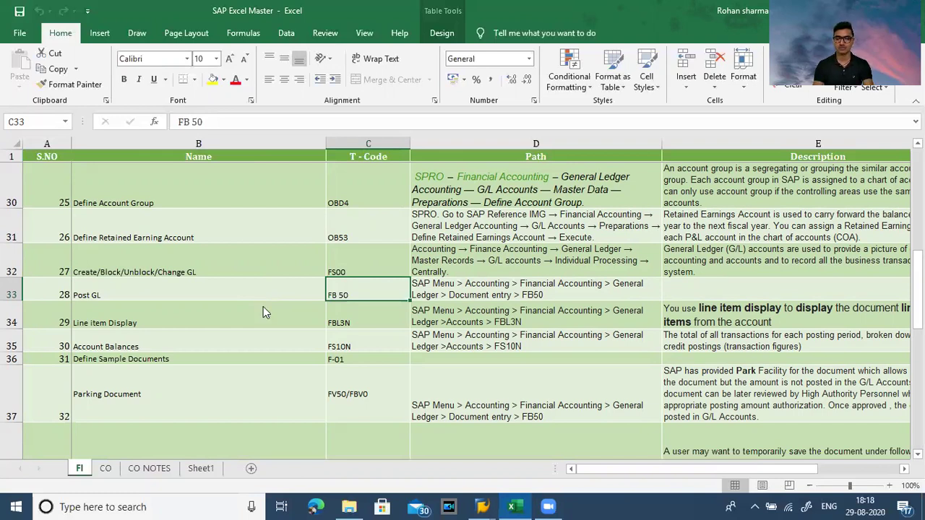
Step: Return to SAP Easy Access and open transaction FB50 for entering a G/L account document
{"action": "key", "text": "alt+Tab"}
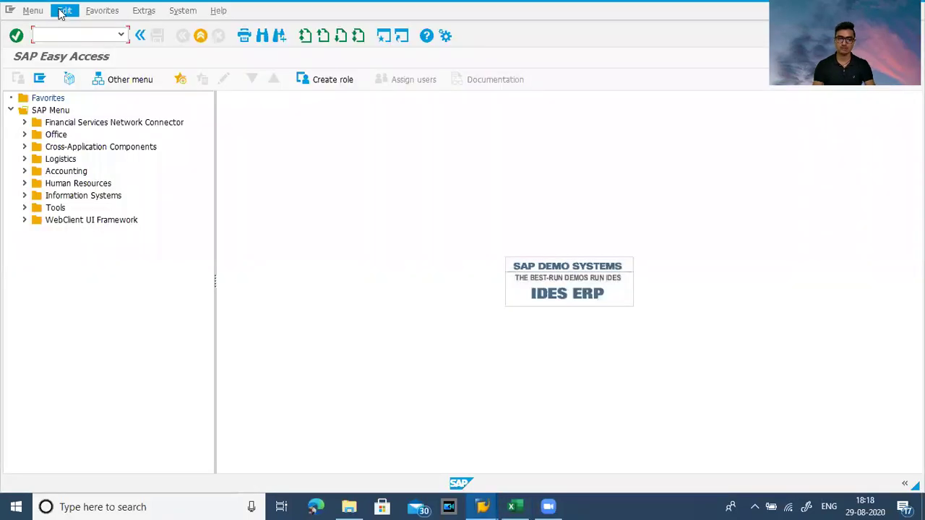
{"action": "type", "text": "f"}
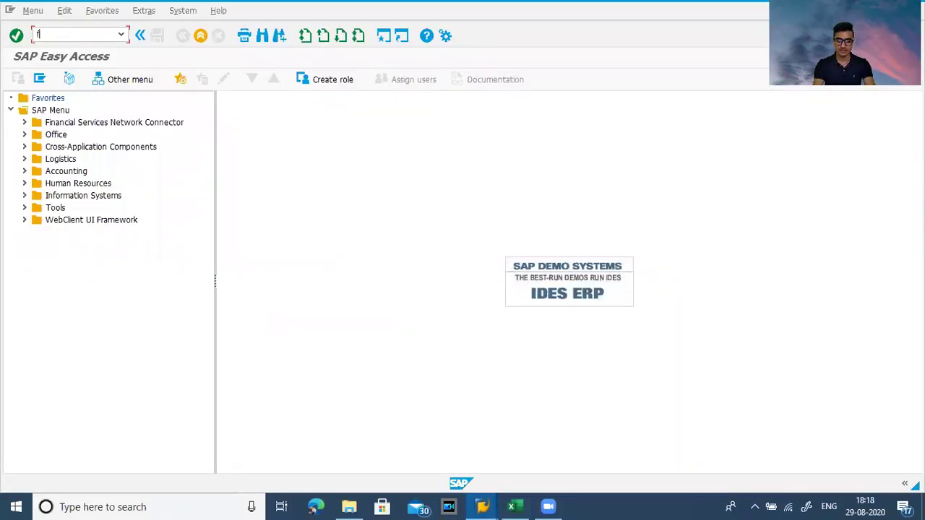
{"action": "type", "text": "b50"}
{"action": "key", "text": "Return"}
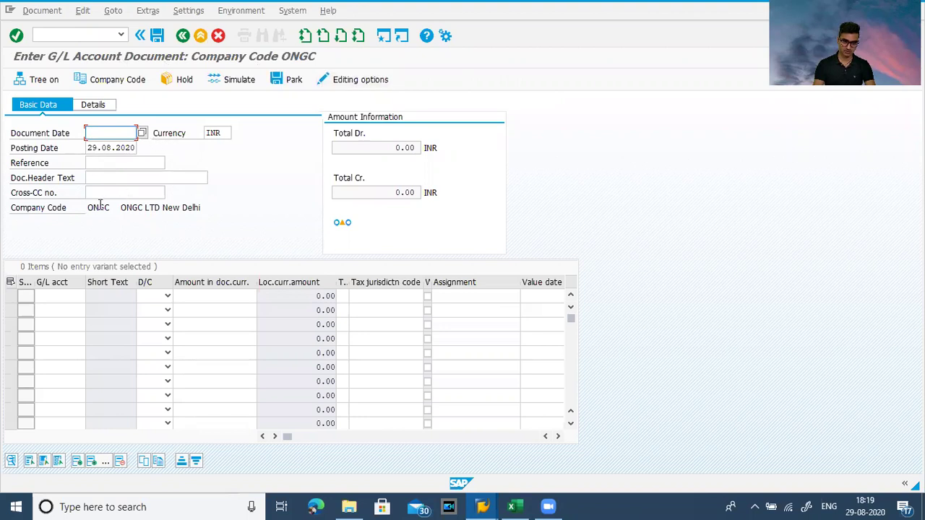
Step: Change the document's company code to ANNU
{"action": "left_click", "coordinate": [110, 81]}
{"action": "type", "text": "annu"}
{"action": "key", "text": "Return"}
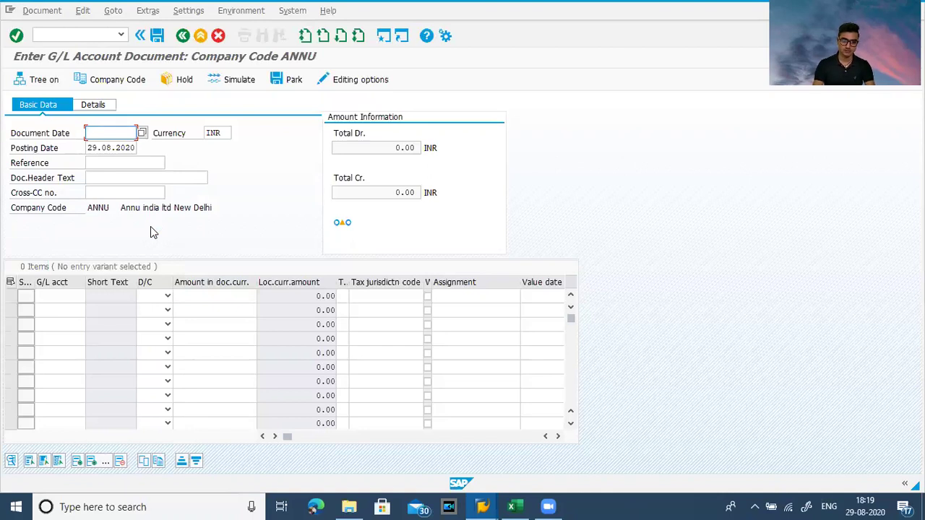
Step: Enter 29.082020 as the document date
{"action": "type", "text": "29"}
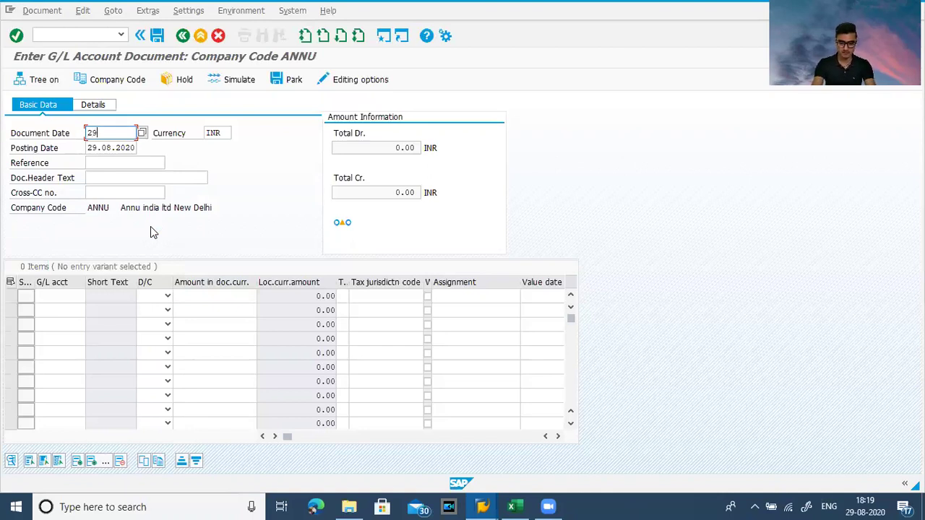
{"action": "type", "text": ".0"}
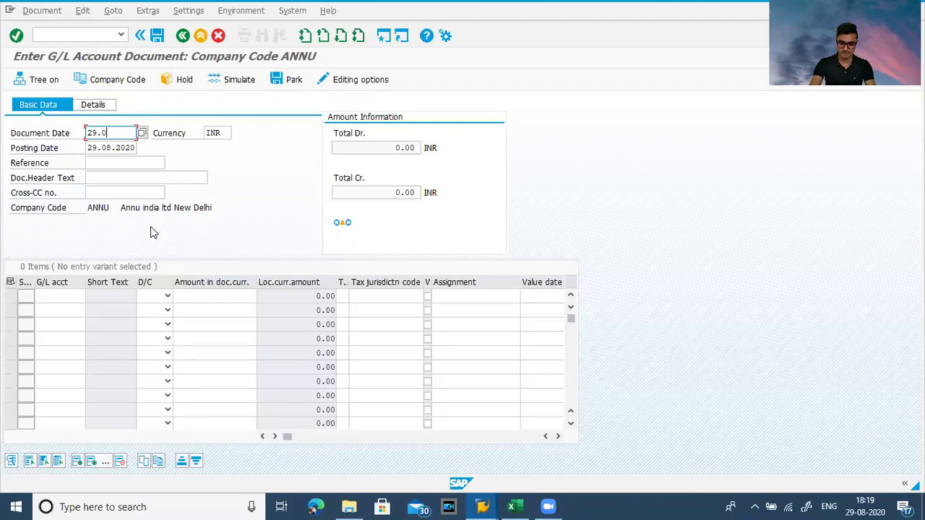
{"action": "type", "text": "82020"}
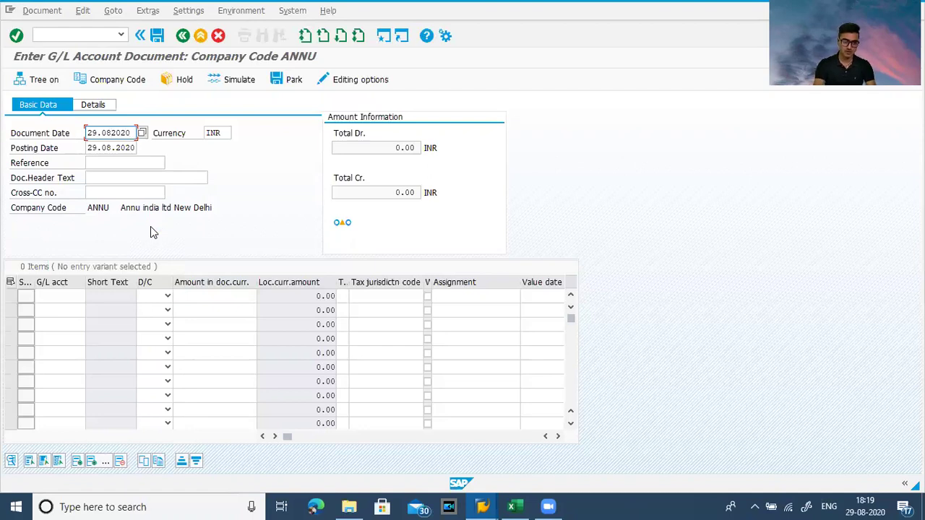
Step: Open a second SAP session and start transaction FS00 for central G/L account editing
{"action": "left_click", "coordinate": [50, 295]}
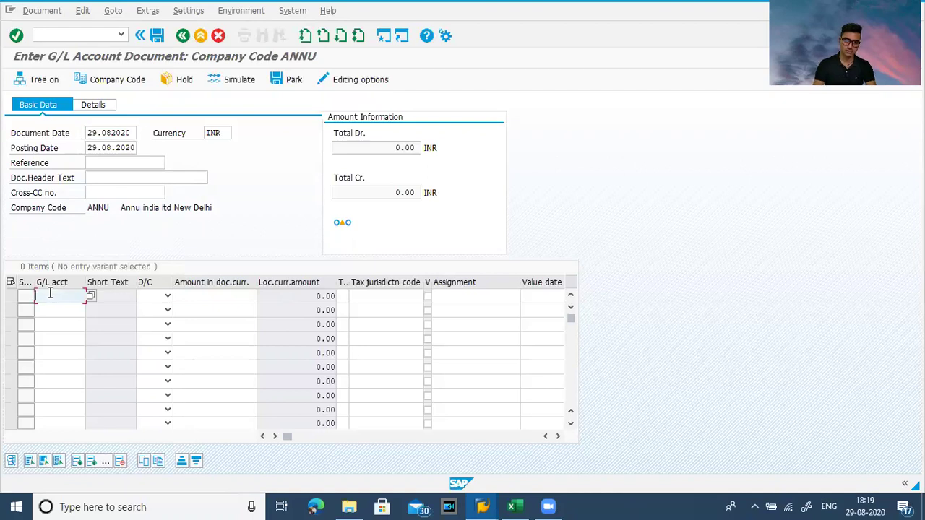
{"action": "left_click", "coordinate": [384, 42]}
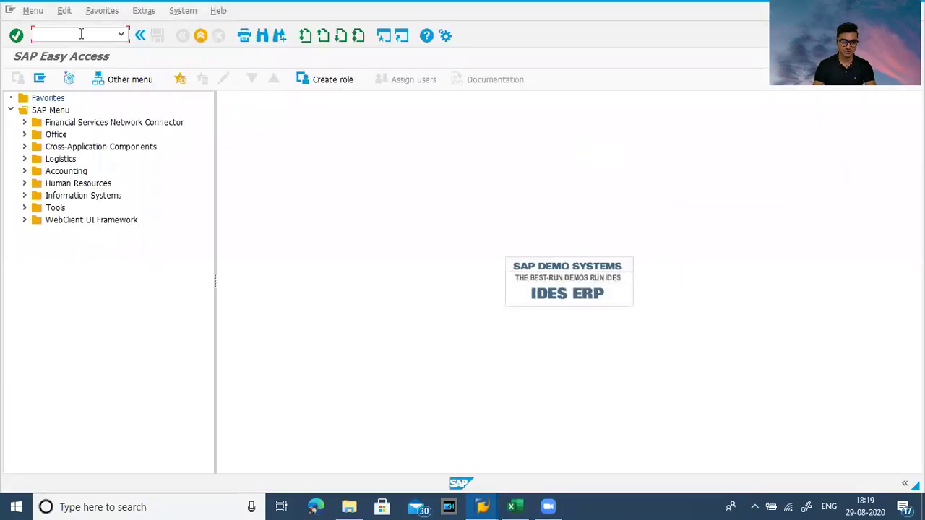
{"action": "type", "text": "fs00"}
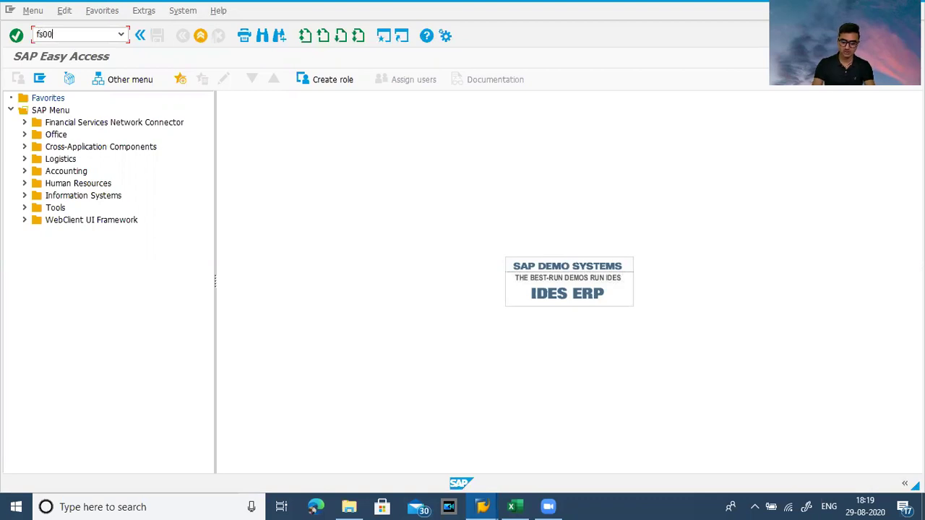
{"action": "key", "text": "Return"}
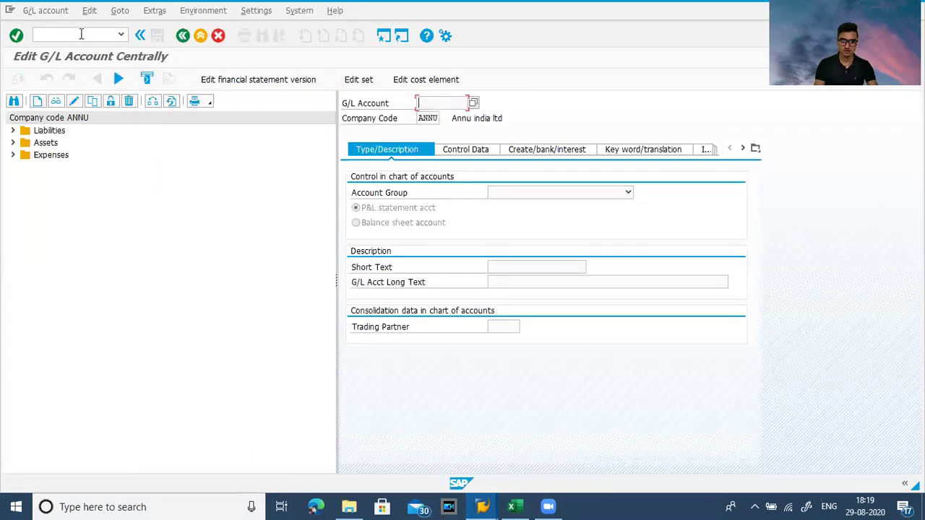
Step: Expand the Liabilities, Expenses and Assets groups of company code ANNU and review their G/L account numbers
{"action": "left_click", "coordinate": [12, 131]}
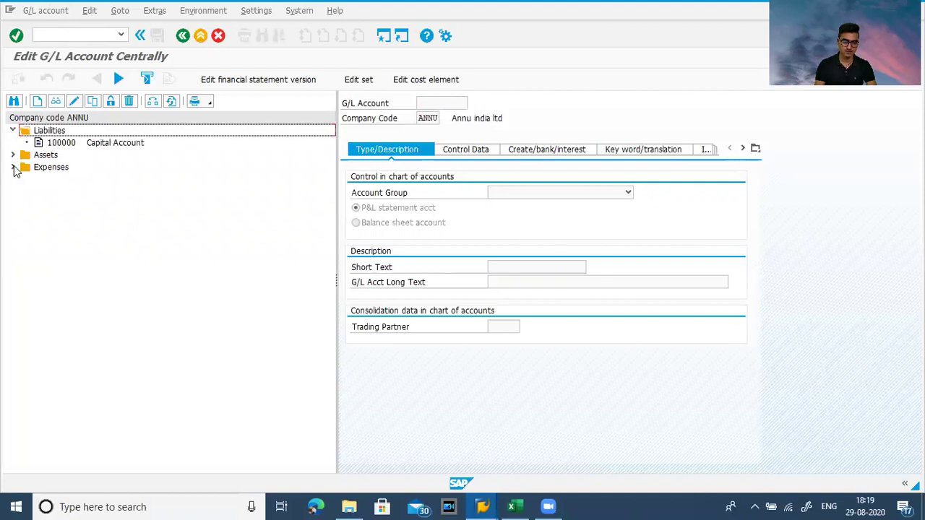
{"action": "left_click", "coordinate": [13, 167]}
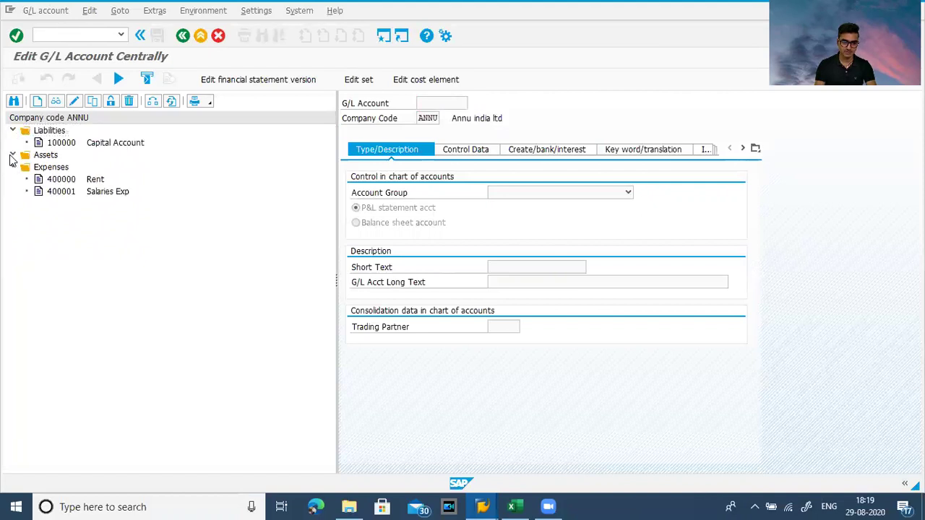
{"action": "left_click", "coordinate": [12, 155]}
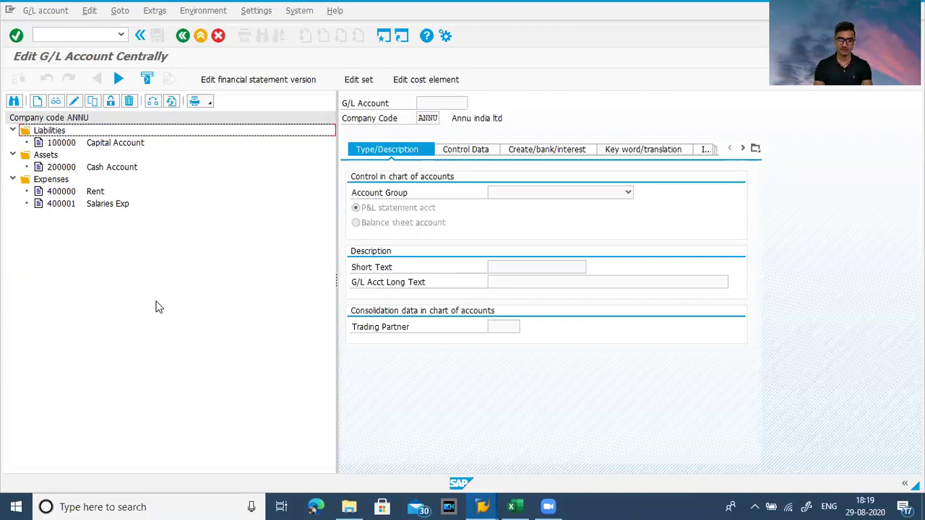
{"action": "key", "text": "alt+Tab"}
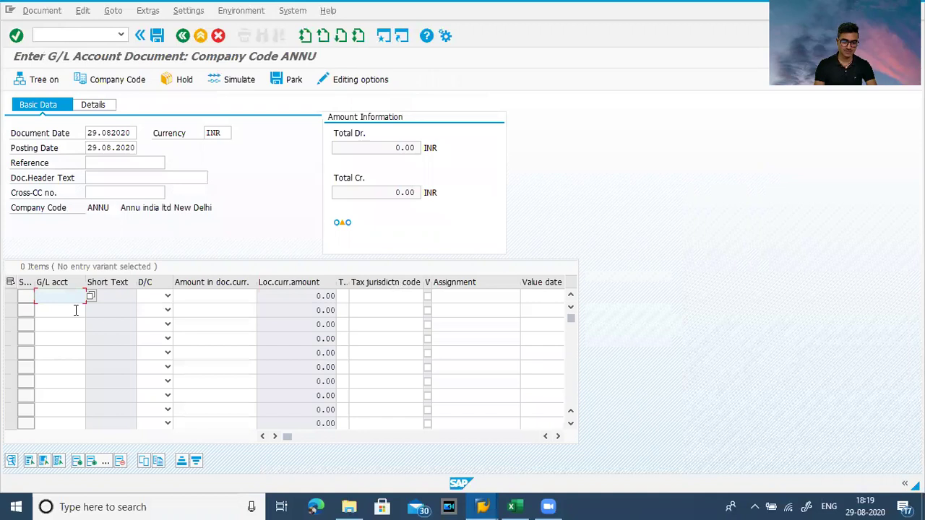
{"action": "key", "text": "alt+Tab"}
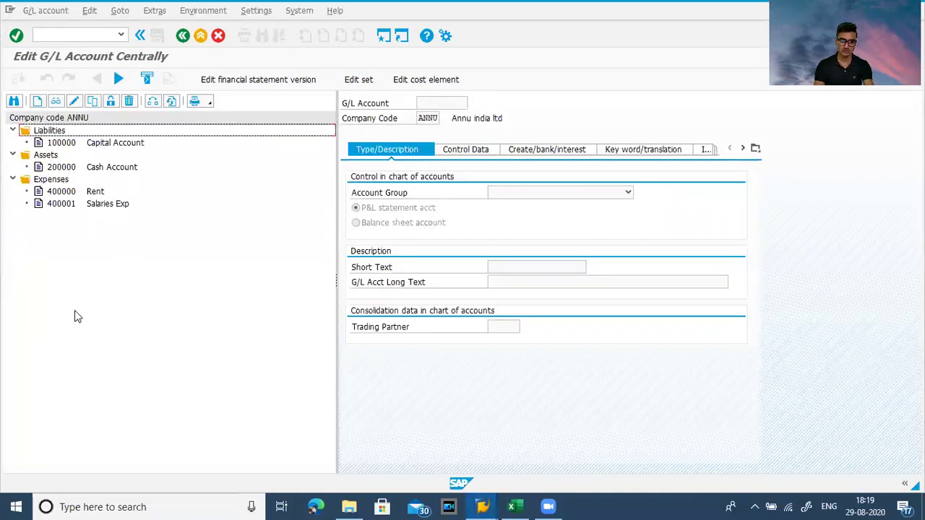
Step: Return to the G/L document entry and enter accounts 200000 in the first item row and 100000 in the second
{"action": "key", "text": "alt+Tab"}
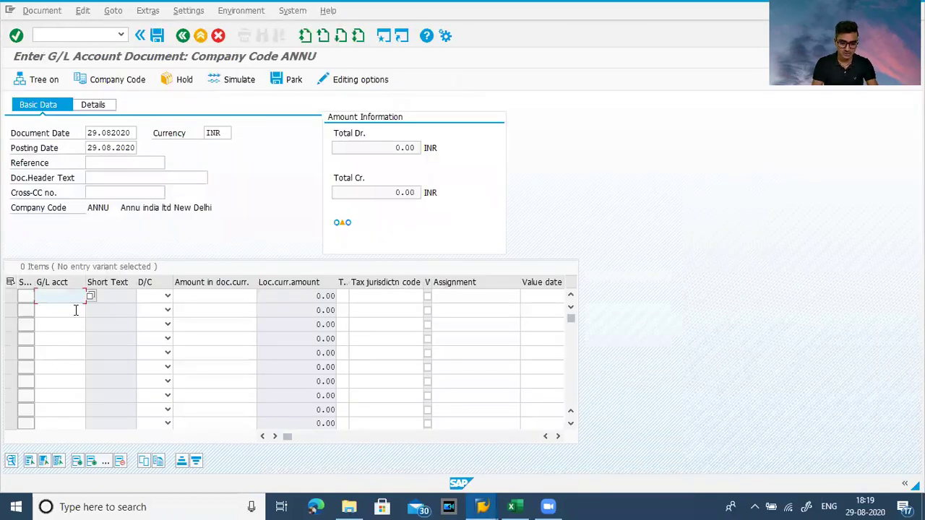
{"action": "type", "text": "200000"}
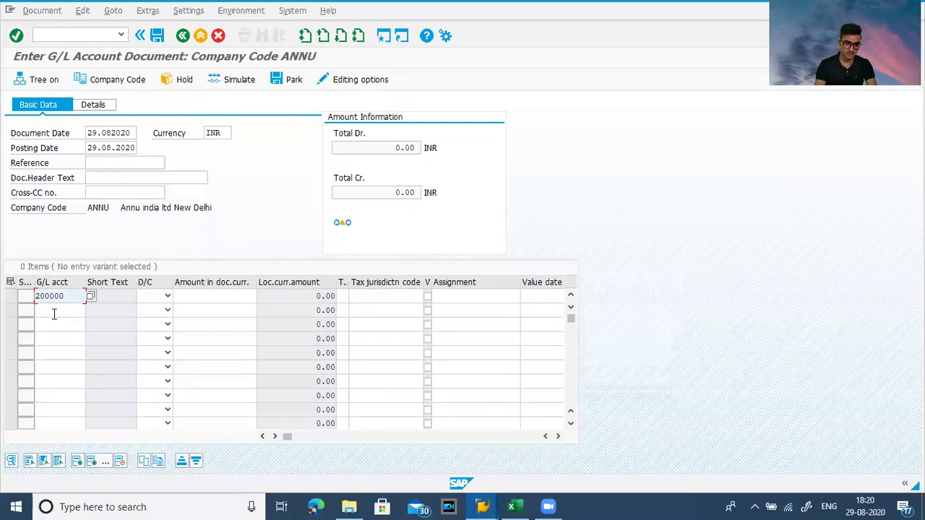
{"action": "left_click", "coordinate": [54, 313]}
{"action": "type", "text": "100000"}
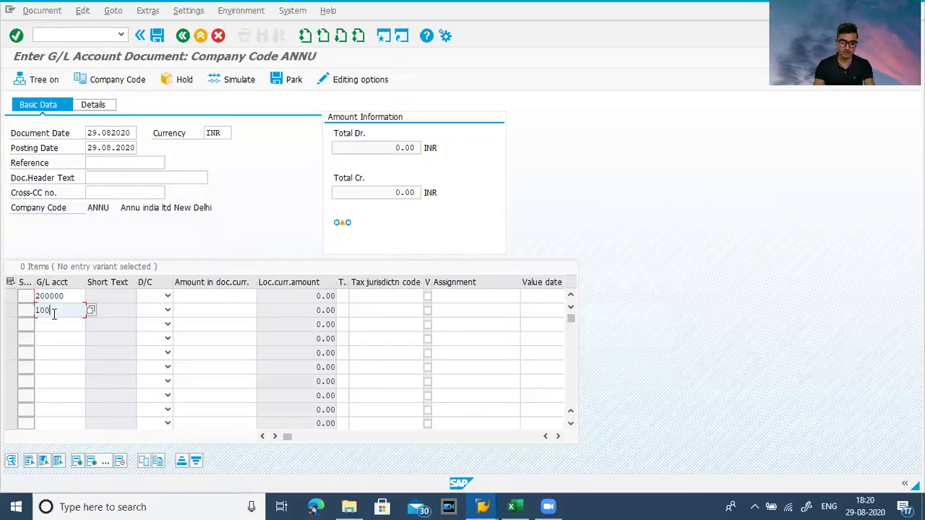
Step: Mark the item for account 200000 as Debit and the item for account 100000 as Credit
{"action": "left_click", "coordinate": [165, 297]}
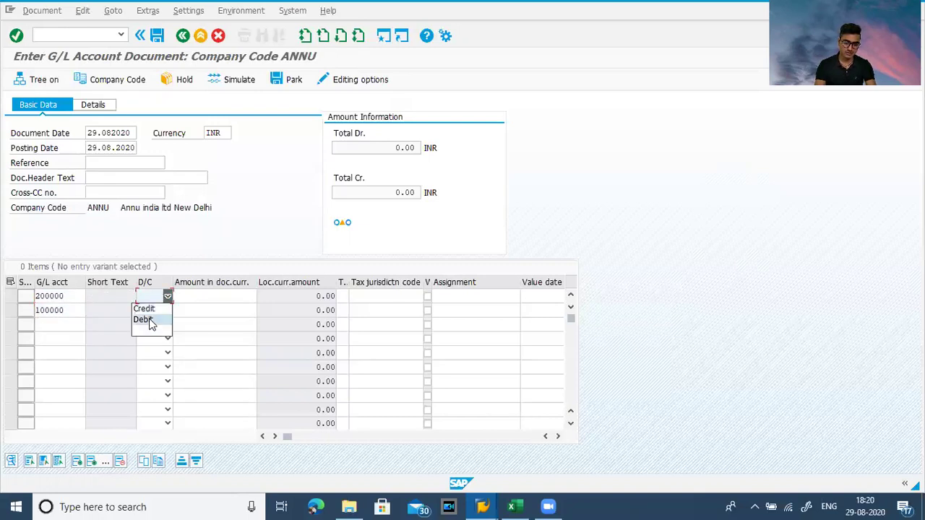
{"action": "left_click", "coordinate": [149, 321]}
{"action": "left_click", "coordinate": [165, 311]}
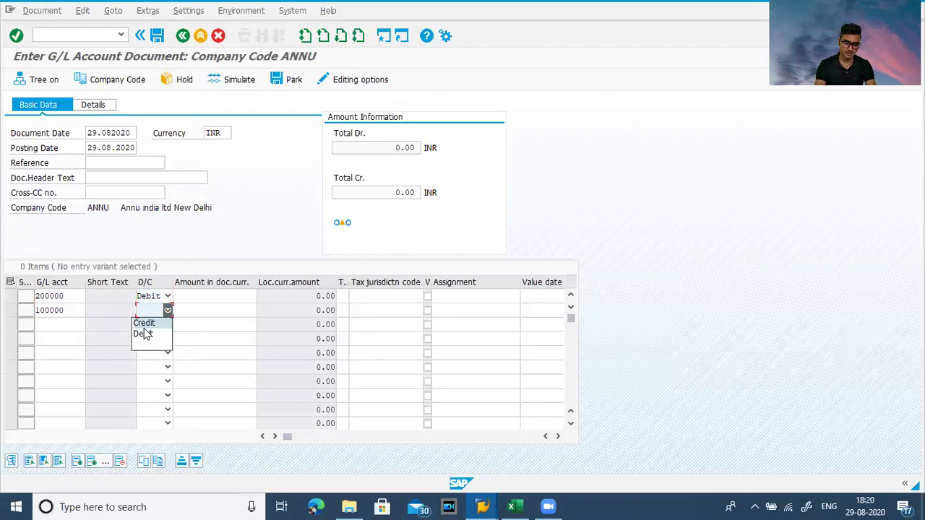
{"action": "left_click", "coordinate": [143, 324]}
Step: Enter 1000000 as the debit item's amount and * as the credit item's amount, and submit the entries
{"action": "left_click", "coordinate": [200, 295]}
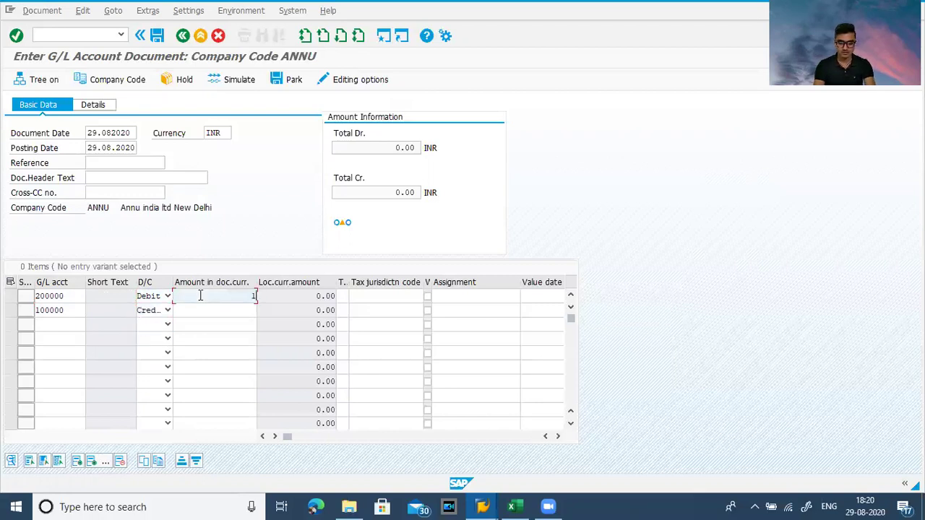
{"action": "type", "text": "10000"}
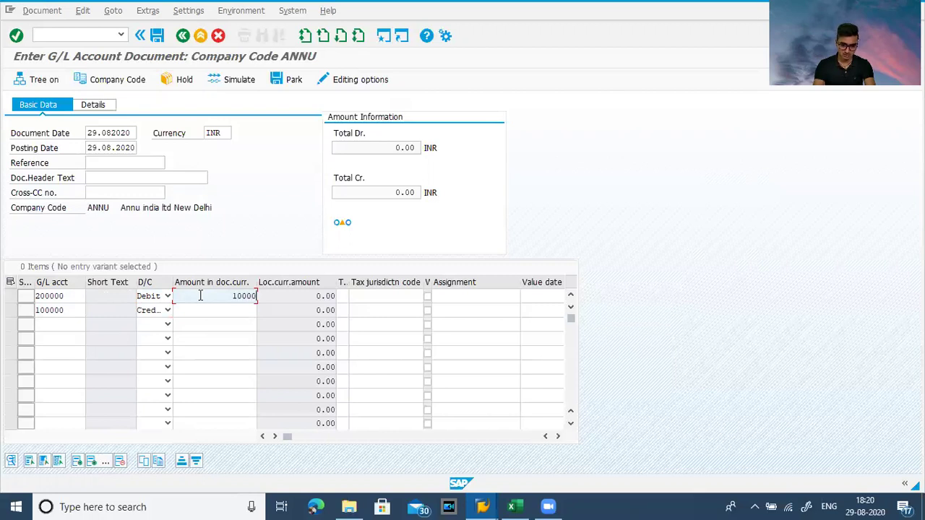
{"action": "type", "text": "00"}
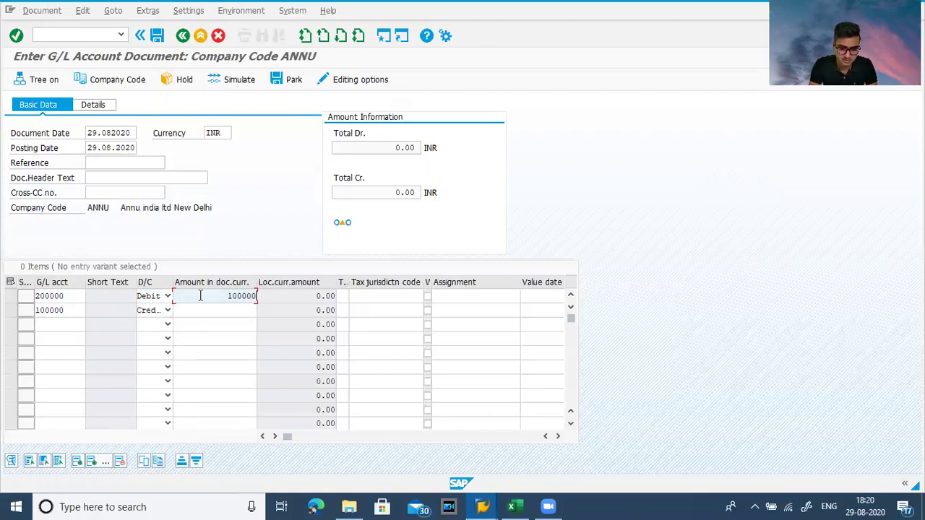
{"action": "left_click", "coordinate": [242, 311]}
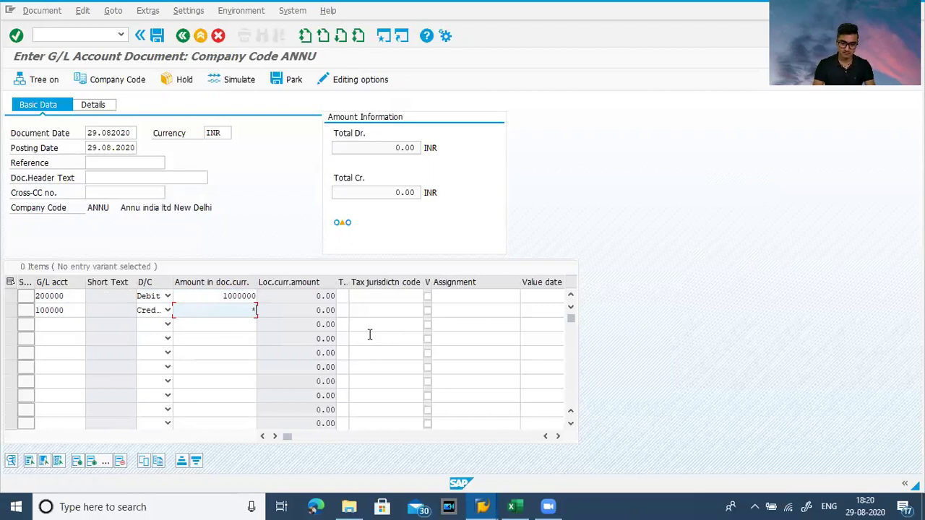
{"action": "key", "text": "Return"}
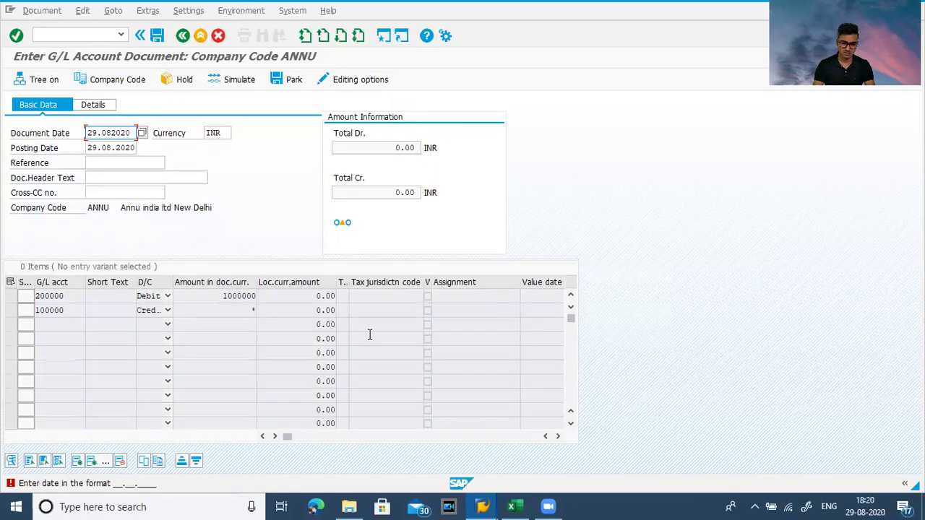
Step: Correct the document date to 29.08.2020
{"action": "double_click", "coordinate": [132, 133]}
{"action": "key", "text": "BackSpace"}
{"action": "type", "text": "29.08.2020"}
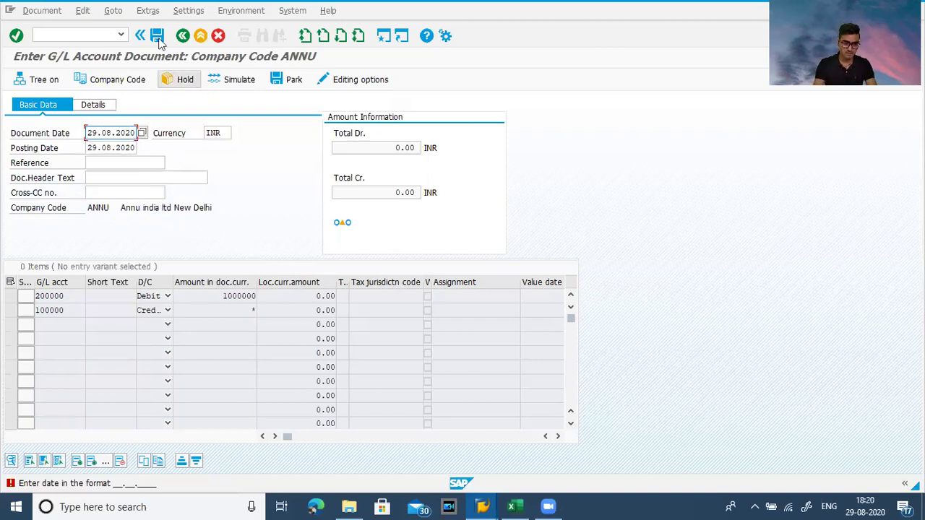
Step: Try to post the G/L document and read the detailed explanation of the error message about the global company
{"action": "left_click", "coordinate": [158, 35]}
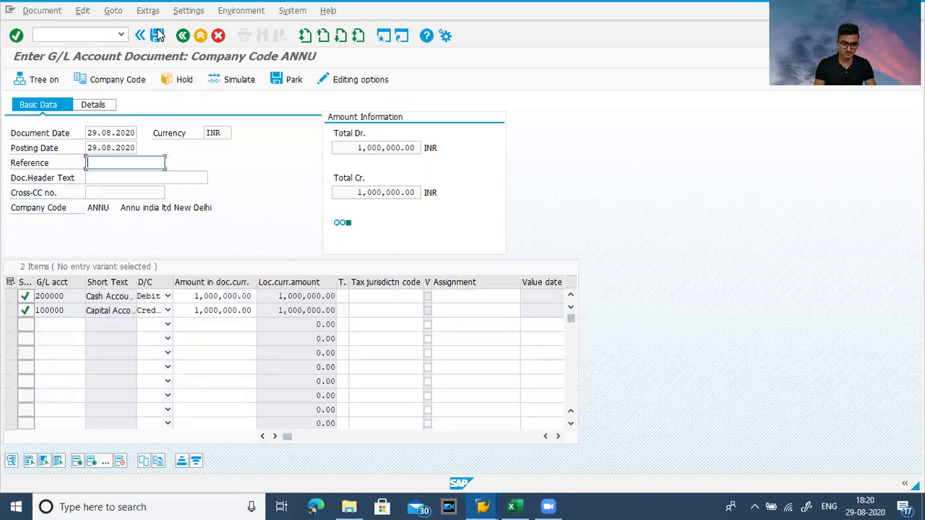
{"action": "left_click", "coordinate": [157, 35]}
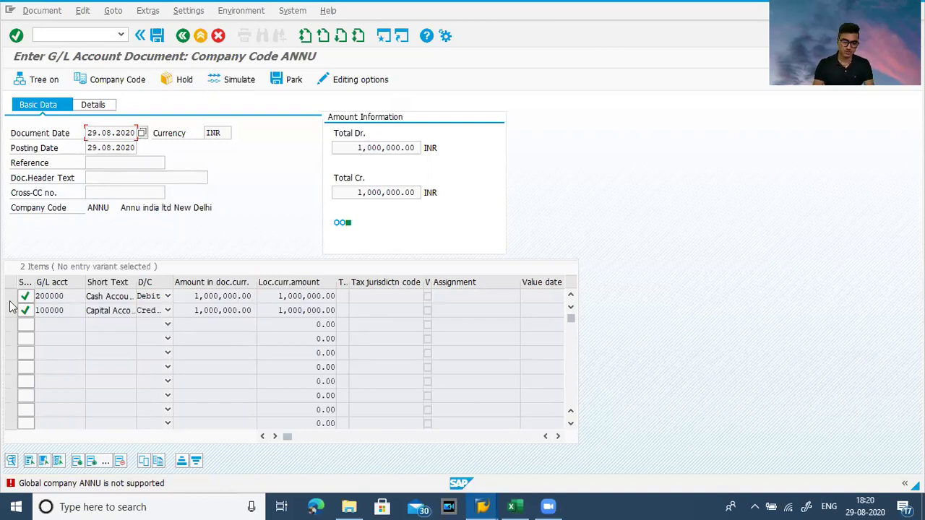
{"action": "double_click", "coordinate": [116, 483]}
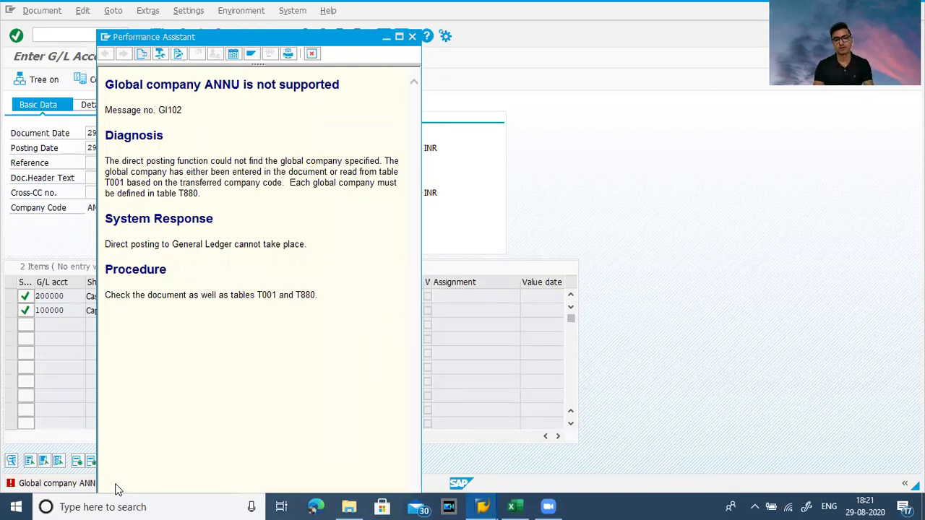
{"action": "left_click", "coordinate": [412, 37]}
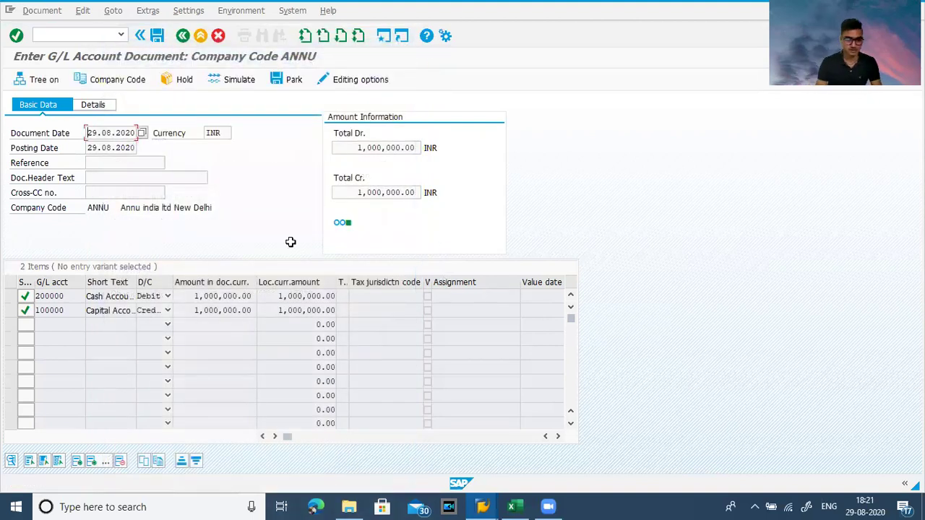
Step: Open the company code overview with transaction OX02 and position the list at company code annu
{"action": "left_click", "coordinate": [37, 32]}
{"action": "type", "text": "/nox02"}
{"action": "key", "text": "Return"}
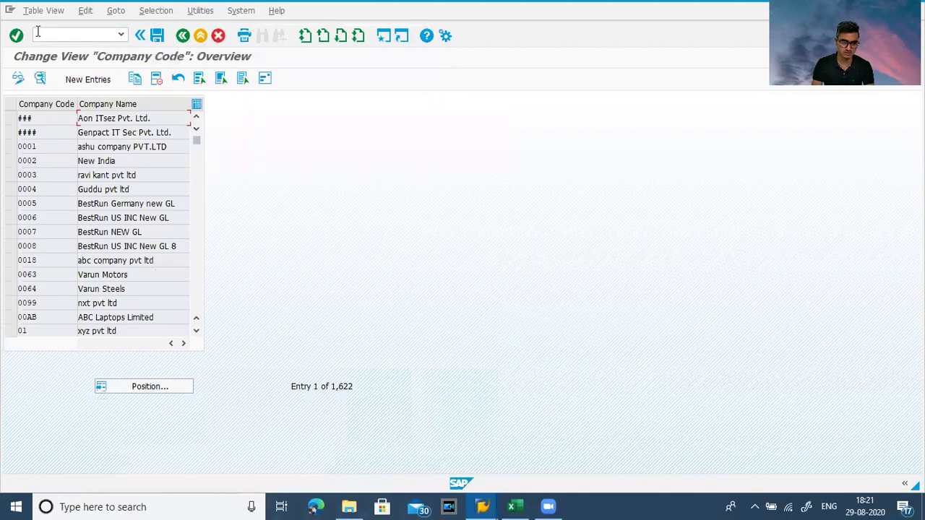
{"action": "left_click", "coordinate": [144, 388]}
{"action": "type", "text": "annu"}
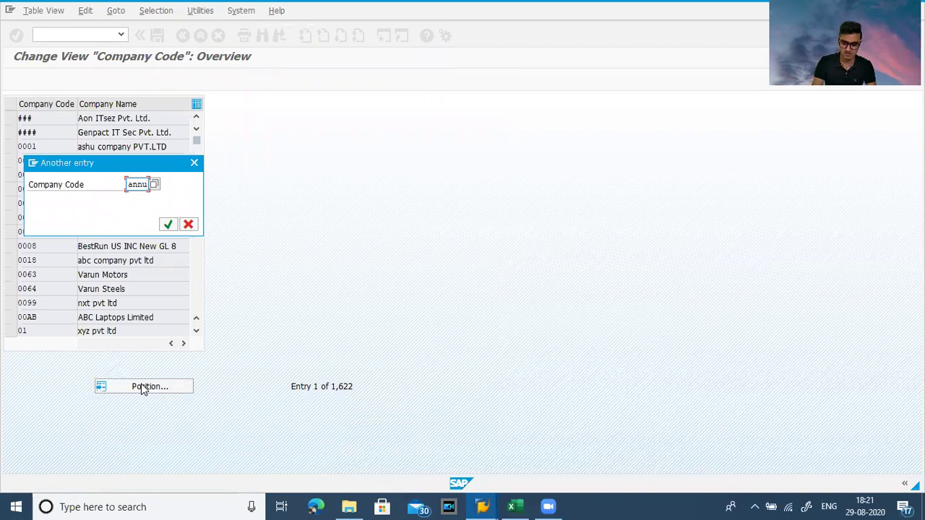
{"action": "key", "text": "Return"}
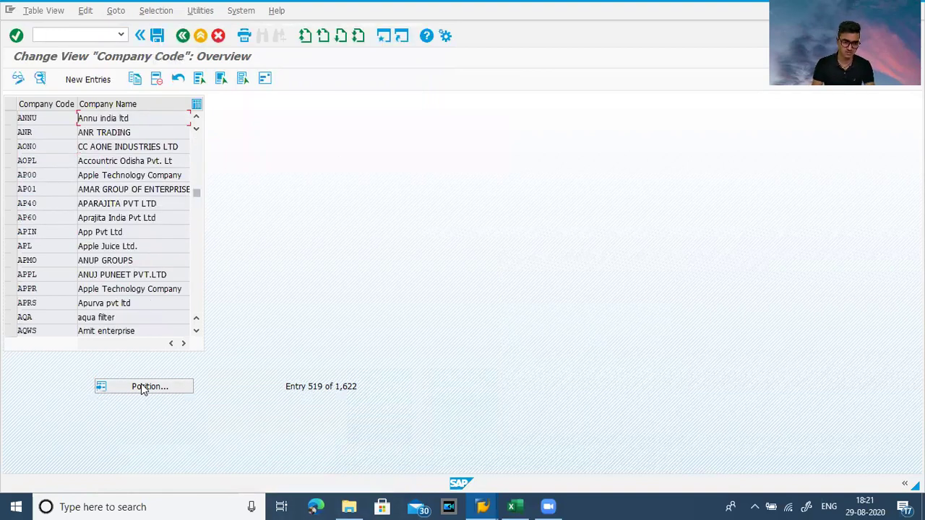
Step: Switch to the SAP Excel Master workbook and look through the T-Code list for the transaction that defines a company
{"action": "key", "text": "alt+Tab"}
{"action": "key", "text": "alt+Tab"}
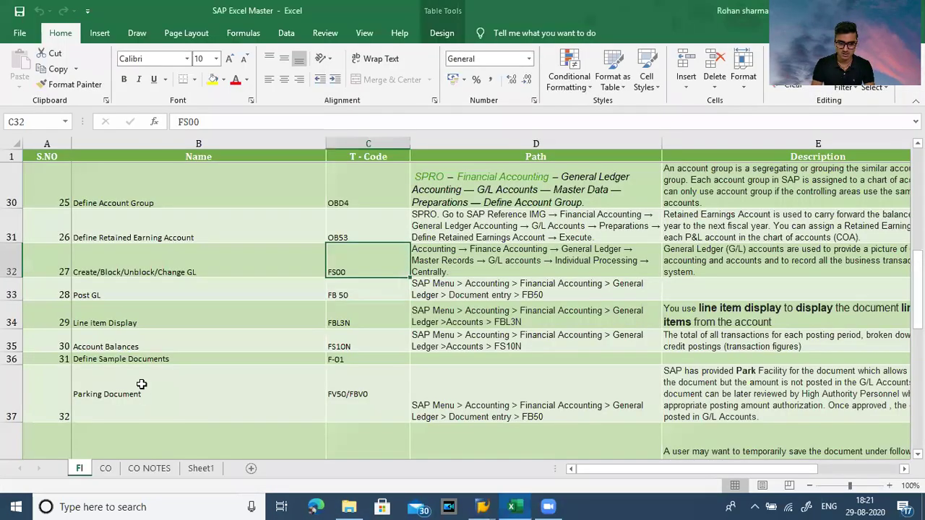
{"action": "key", "text": "Up"}
{"action": "key", "text": "Up"}
{"action": "key", "text": "Up"}
{"action": "key", "text": "Up"}
{"action": "key", "text": "Up"}
{"action": "key", "text": "Up"}
{"action": "key", "text": "Up"}
{"action": "key", "text": "Up"}
{"action": "key", "text": "Up"}
{"action": "key", "text": "Up"}
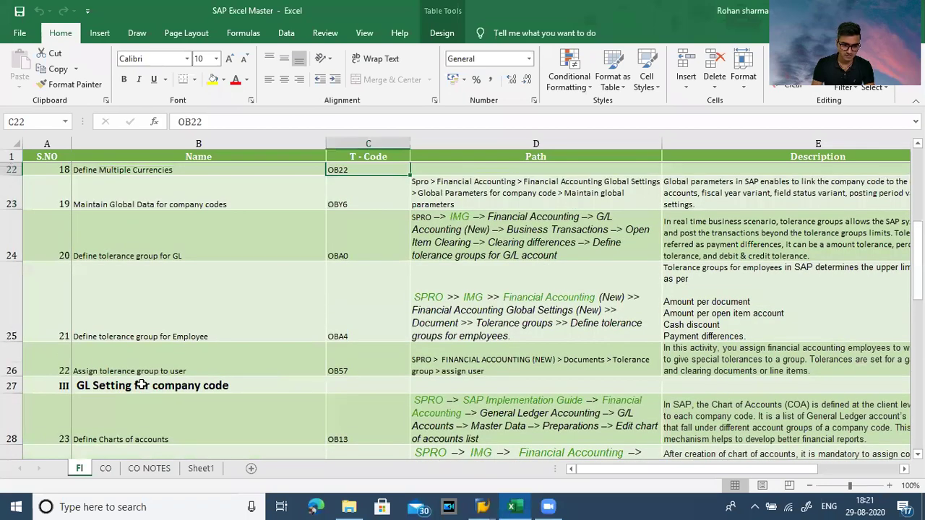
{"action": "key", "text": "Up"}
{"action": "key", "text": "Up"}
{"action": "key", "text": "Up"}
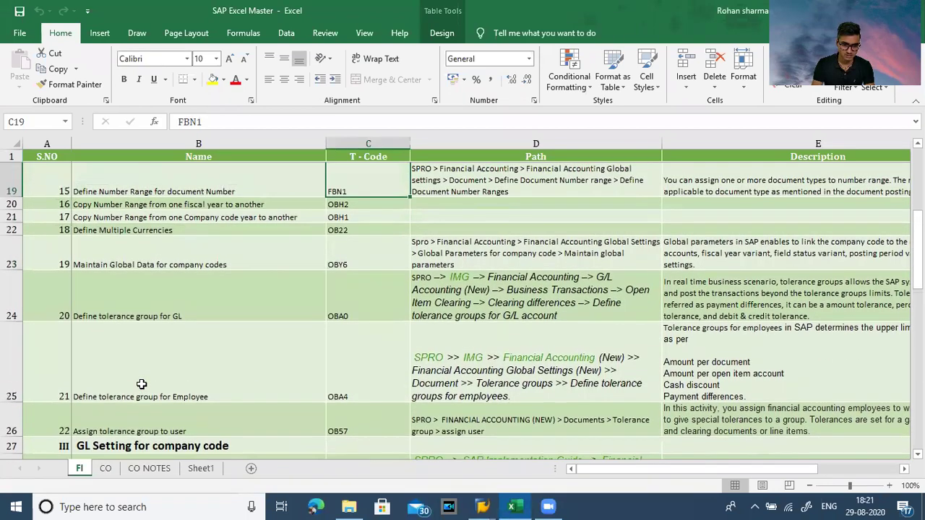
{"action": "key", "text": "Up"}
{"action": "key", "text": "Up"}
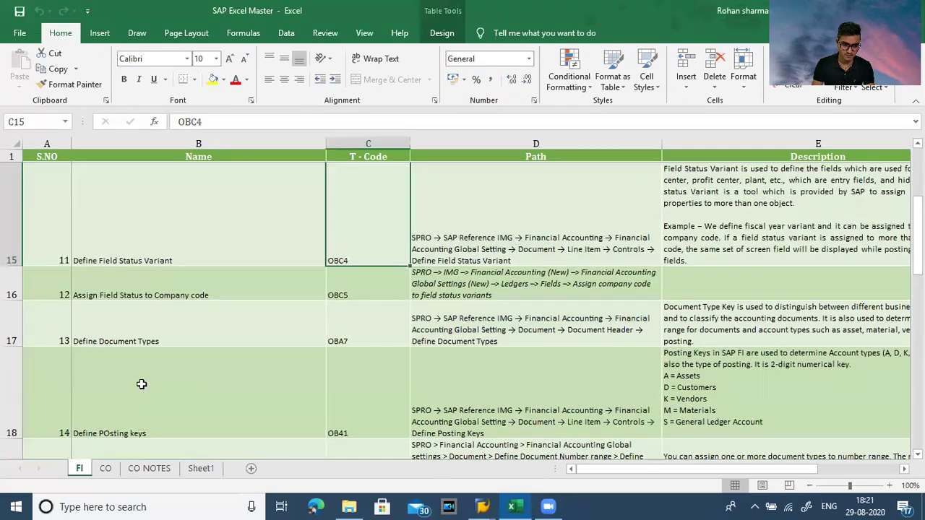
{"action": "key", "text": "Up"}
{"action": "key", "text": "Up"}
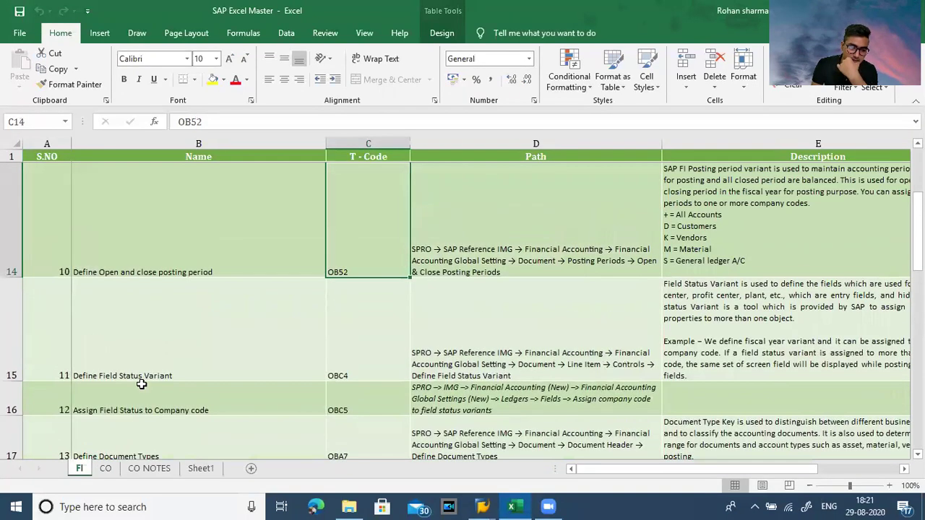
{"action": "key", "text": "Up"}
{"action": "key", "text": "Up"}
{"action": "key", "text": "Up"}
{"action": "key", "text": "Up"}
{"action": "key", "text": "Up"}
{"action": "key", "text": "Up"}
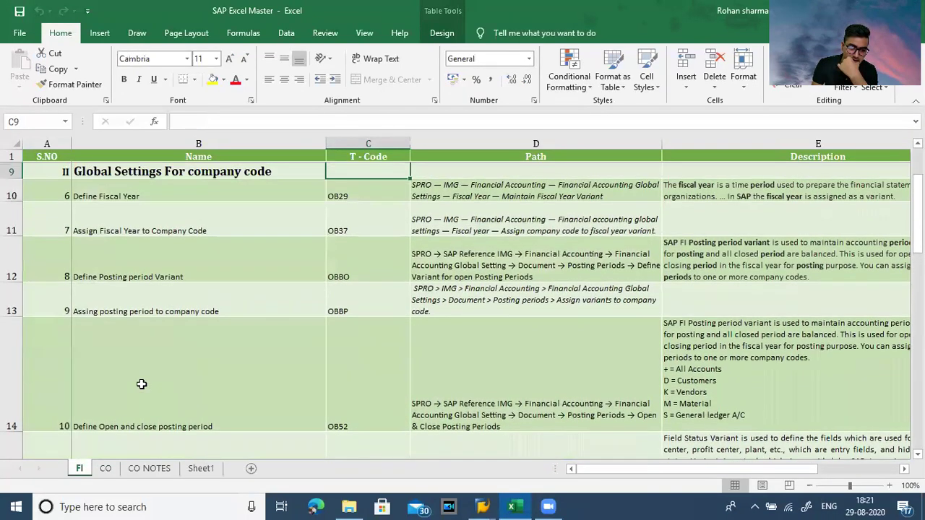
{"action": "key", "text": "Up"}
{"action": "key", "text": "Up"}
{"action": "key", "text": "Up"}
{"action": "key", "text": "Up"}
{"action": "key", "text": "Up"}
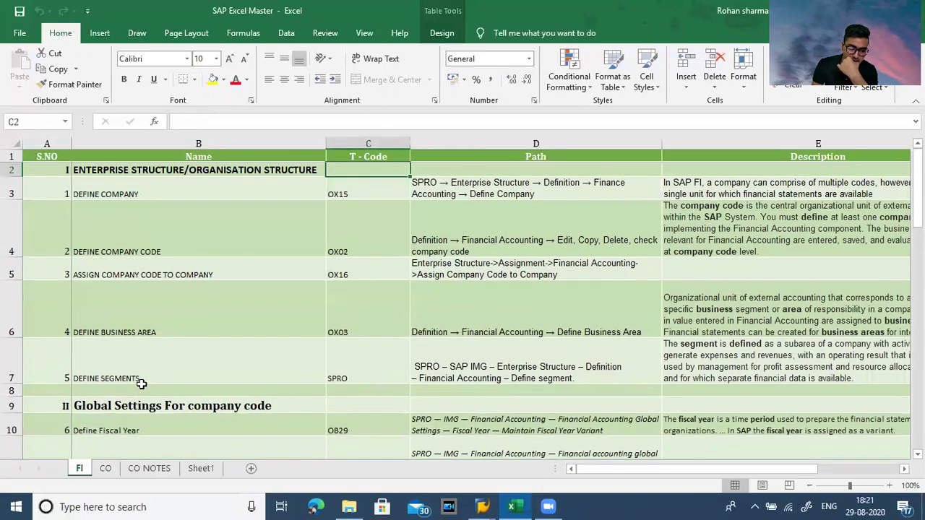
{"action": "key", "text": "Down"}
{"action": "key", "text": "Down"}
{"action": "key", "text": "Down"}
{"action": "key", "text": "Down"}
{"action": "key", "text": "Down"}
{"action": "key", "text": "Down"}
{"action": "key", "text": "Down"}
{"action": "key", "text": "Down"}
{"action": "key", "text": "Down"}
{"action": "key", "text": "Down"}
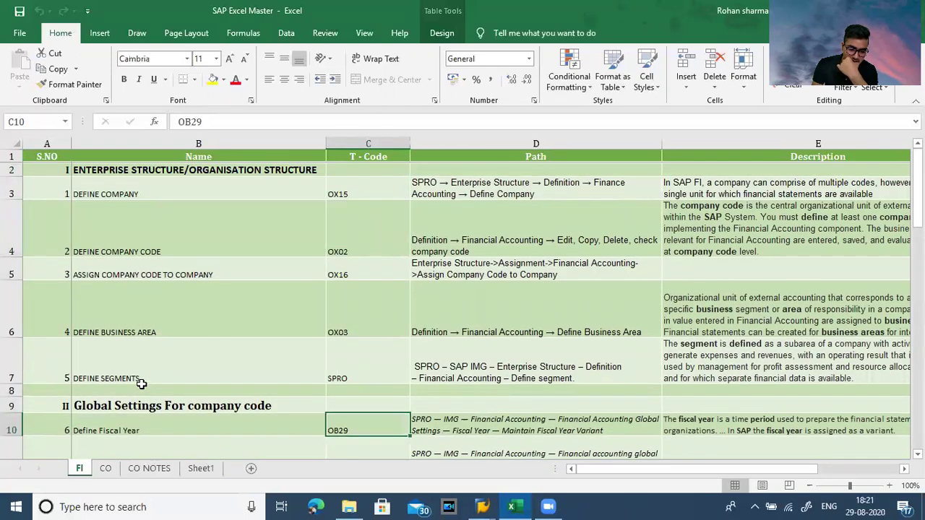
{"action": "key", "text": "Down"}
{"action": "key", "text": "Down"}
{"action": "key", "text": "Down"}
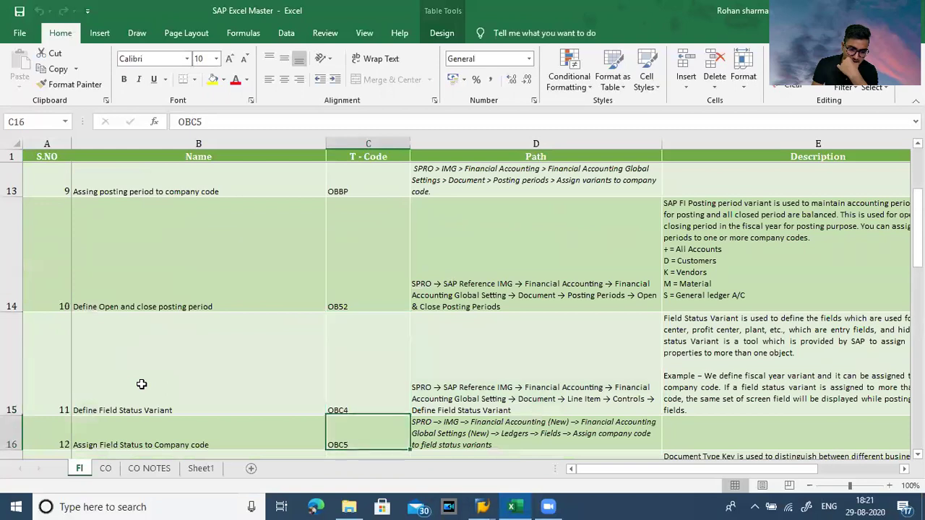
{"action": "key", "text": "Down"}
{"action": "key", "text": "Down"}
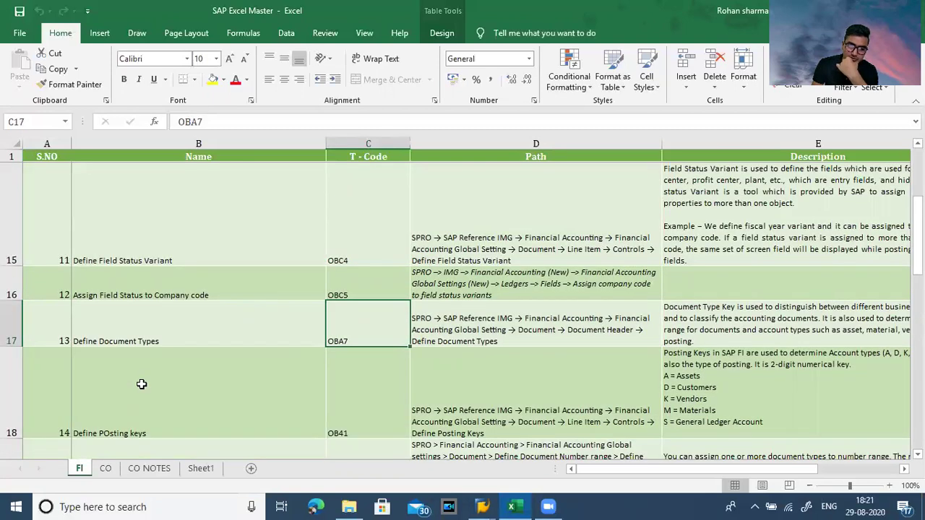
{"action": "key", "text": "Down"}
{"action": "key", "text": "Down"}
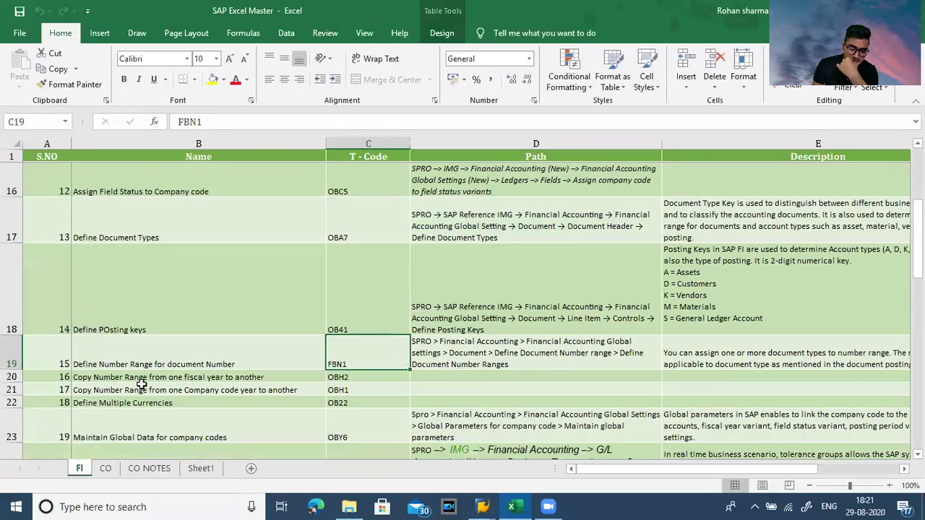
{"action": "key", "text": "Down"}
{"action": "key", "text": "Down"}
{"action": "key", "text": "Down"}
{"action": "key", "text": "Down"}
{"action": "key", "text": "Down"}
{"action": "key", "text": "Down"}
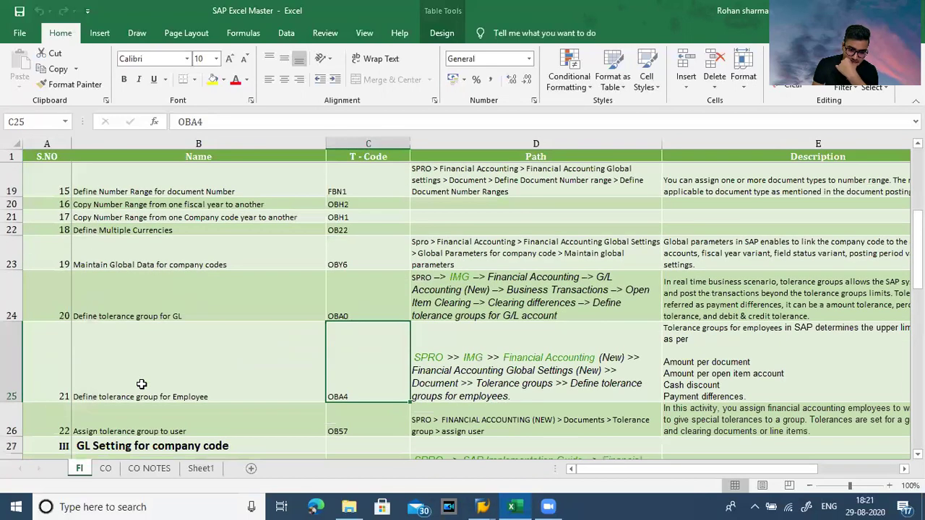
{"action": "key", "text": "Down"}
{"action": "key", "text": "Up"}
{"action": "key", "text": "Up"}
{"action": "key", "text": "Up"}
{"action": "key", "text": "Up"}
{"action": "key", "text": "Up"}
{"action": "key", "text": "Up"}
{"action": "key", "text": "Up"}
{"action": "key", "text": "Up"}
{"action": "key", "text": "Up"}
{"action": "key", "text": "Up"}
{"action": "key", "text": "Up"}
{"action": "key", "text": "Up"}
{"action": "key", "text": "Up"}
{"action": "key", "text": "Up"}
{"action": "key", "text": "Up"}
{"action": "key", "text": "Up"}
{"action": "key", "text": "Up"}
{"action": "key", "text": "Up"}
{"action": "key", "text": "Up"}
{"action": "key", "text": "Up"}
{"action": "key", "text": "Up"}
{"action": "key", "text": "Up"}
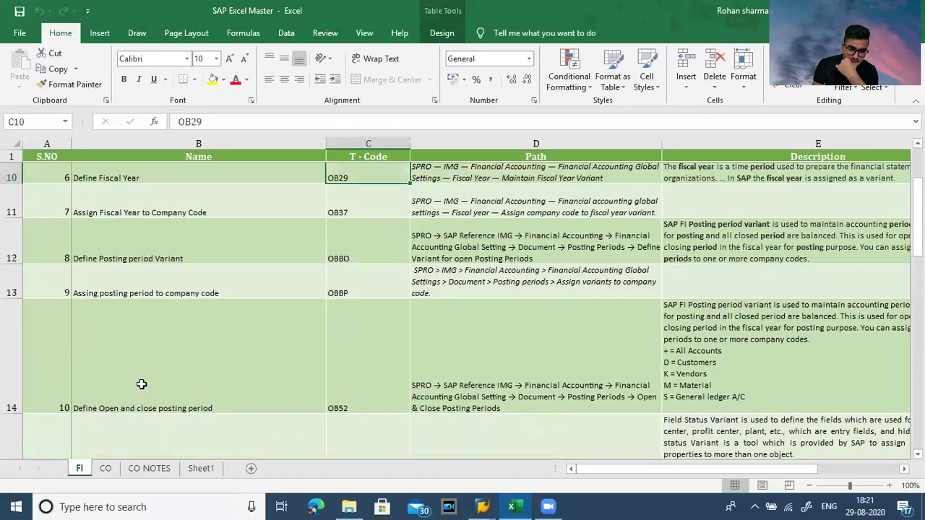
{"action": "key", "text": "Up"}
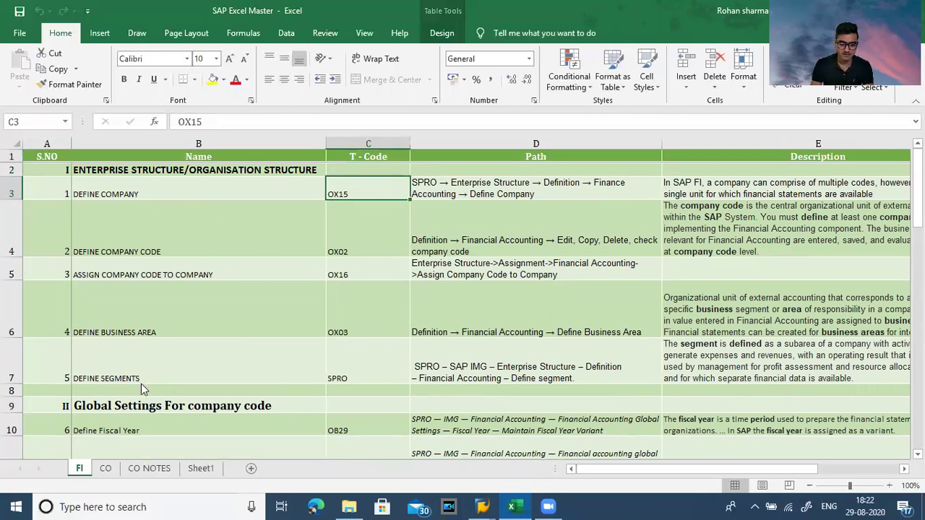
Step: Switch back to SAP, open the internal trading partners with transaction OX15 and look up company annu
{"action": "key", "text": "alt+Tab"}
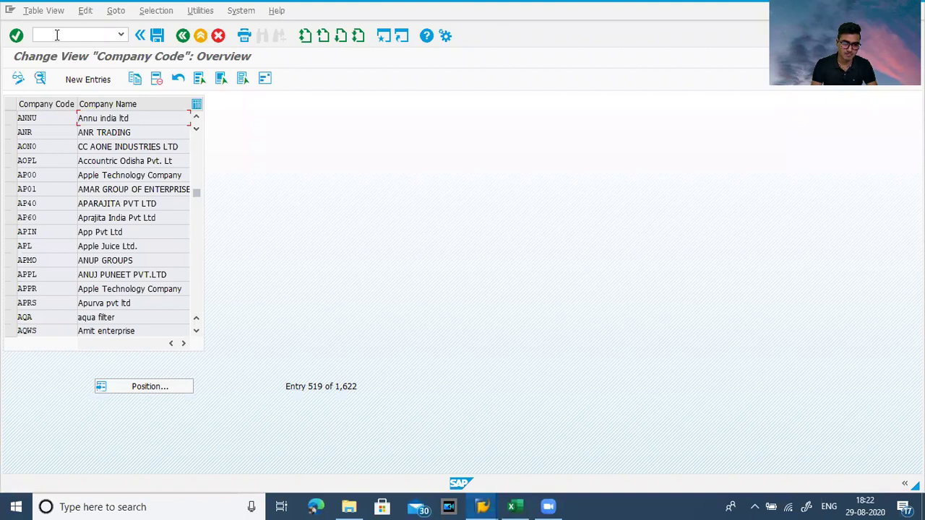
{"action": "type", "text": "/no"}
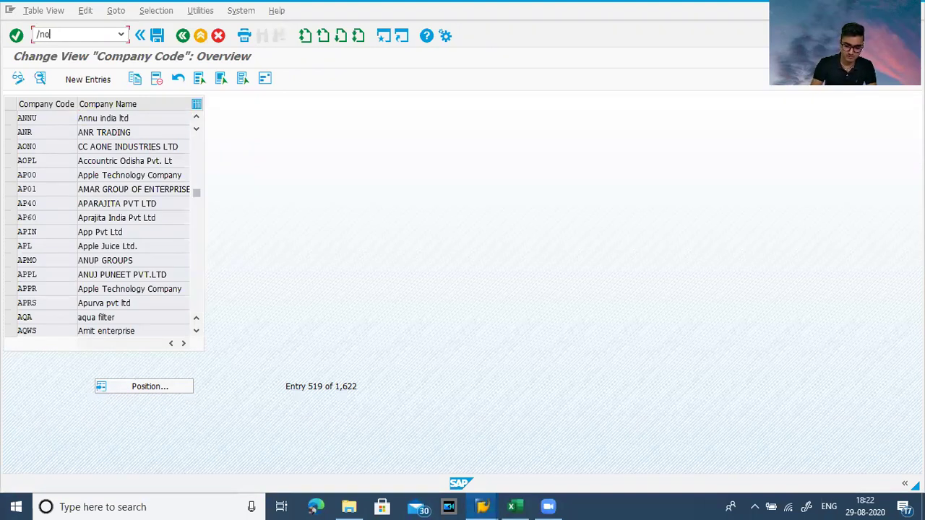
{"action": "type", "text": "x15"}
{"action": "key", "text": "Return"}
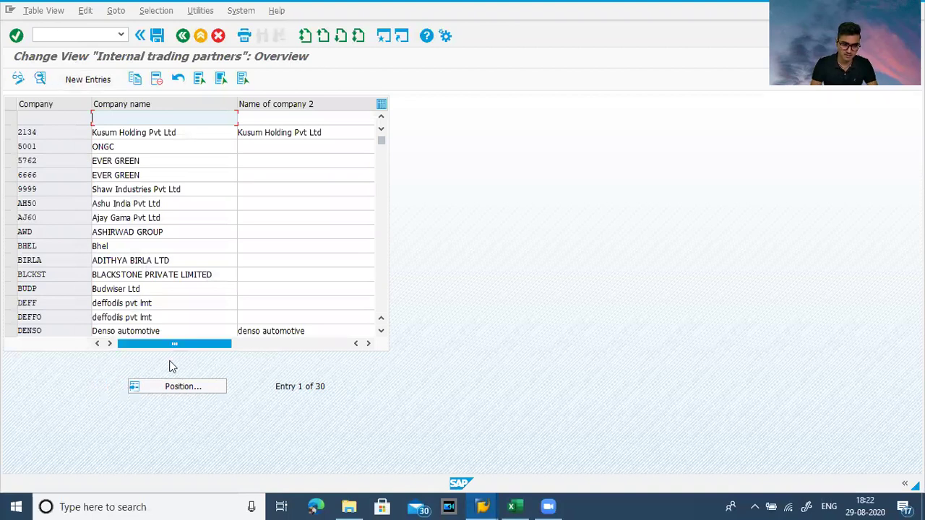
{"action": "left_click", "coordinate": [179, 388]}
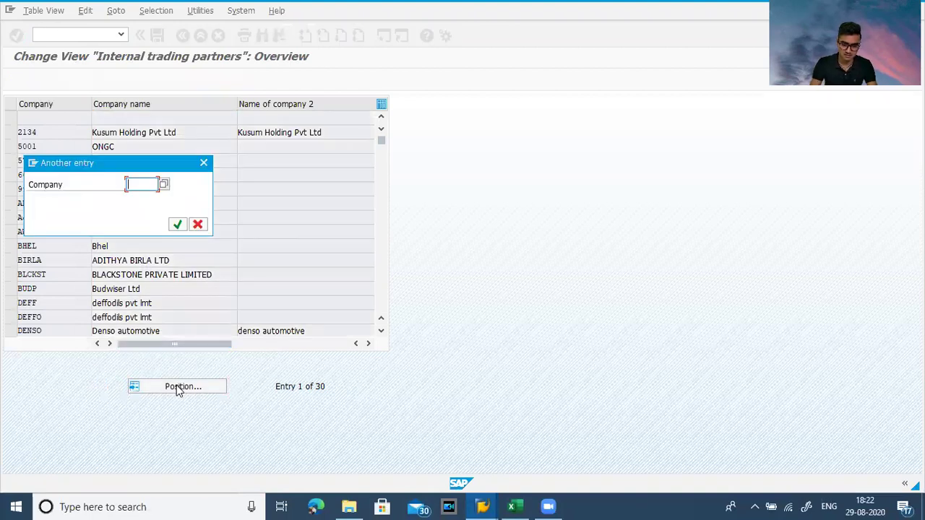
{"action": "type", "text": "annu"}
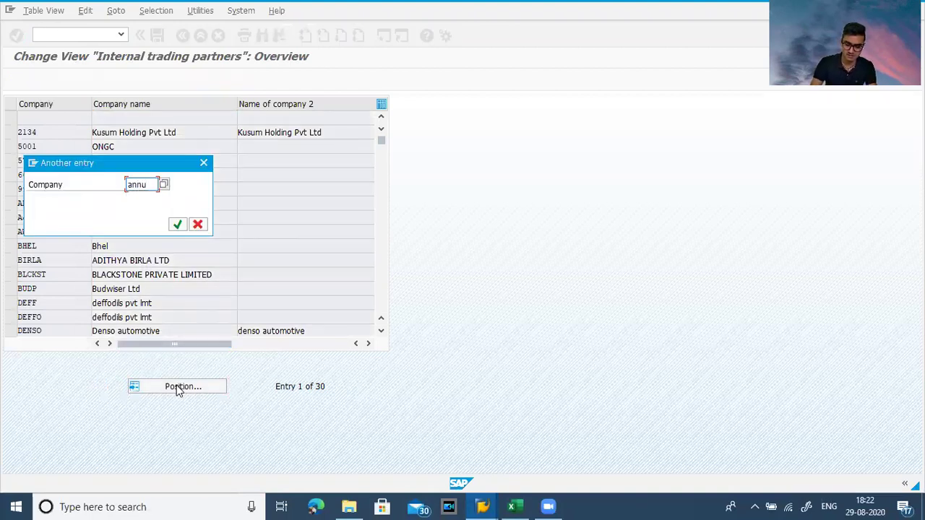
{"action": "key", "text": "Return"}
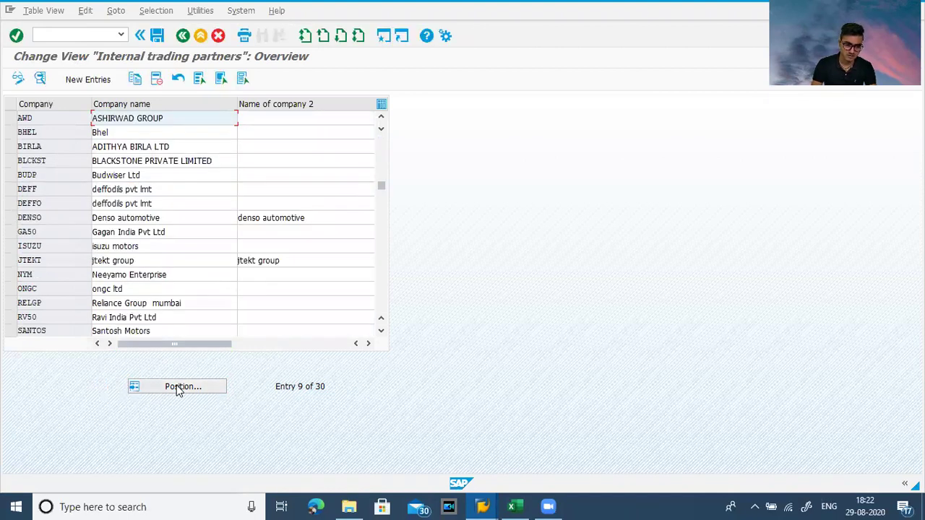
Step: Start a new company entry with the company ID Annu and the company name Annu india ltd
{"action": "left_click", "coordinate": [87, 81]}
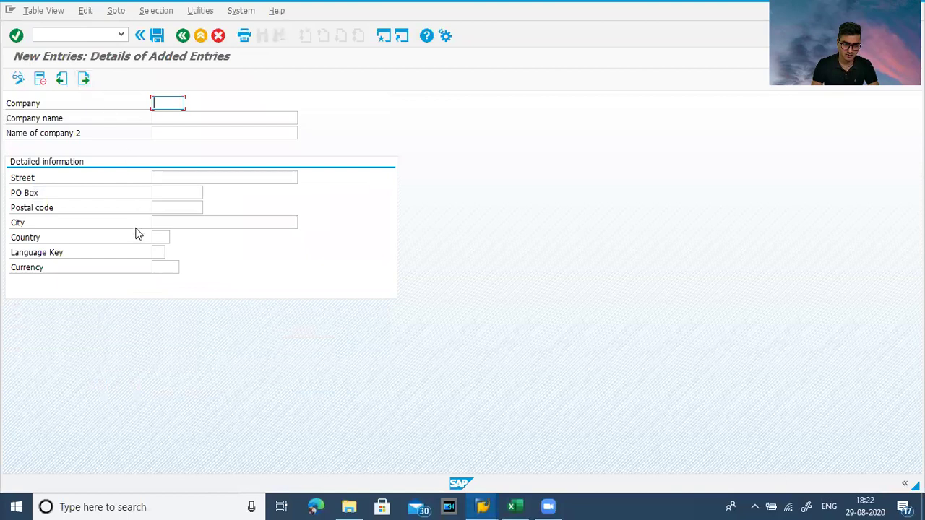
{"action": "type", "text": "Ann"}
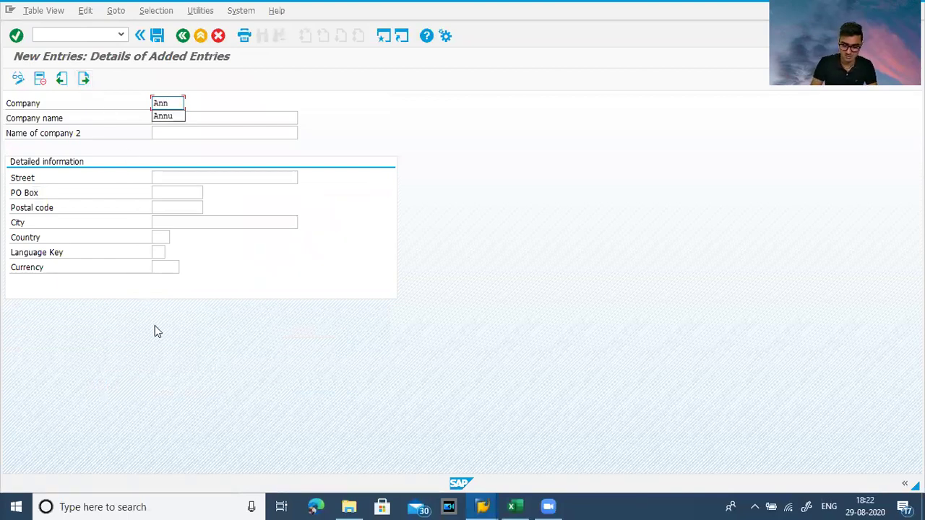
{"action": "key", "text": "Down"}
{"action": "key", "text": "Return"}
{"action": "key", "text": "Tab"}
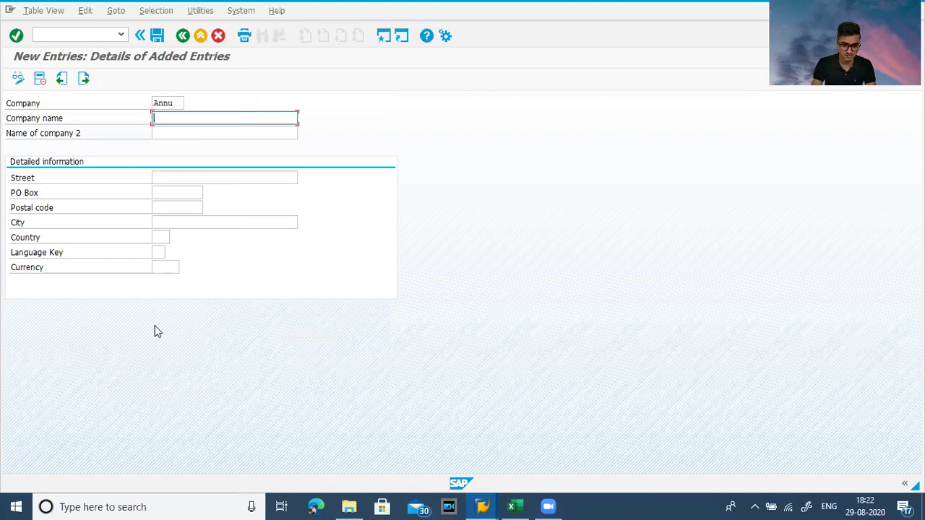
{"action": "type", "text": "A"}
{"action": "key", "text": "Down"}
{"action": "key", "text": "Return"}
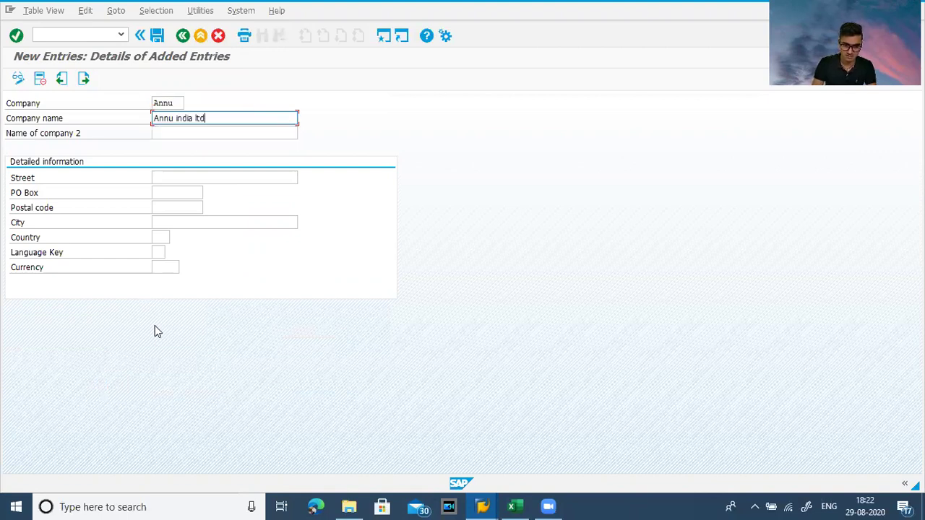
Step: Fill in the new company's street, PO box, postal code and city
{"action": "left_click", "coordinate": [200, 178]}
{"action": "type", "text": "de"}
{"action": "key", "text": "Down"}
{"action": "key", "text": "Return"}
{"action": "key", "text": "Tab"}
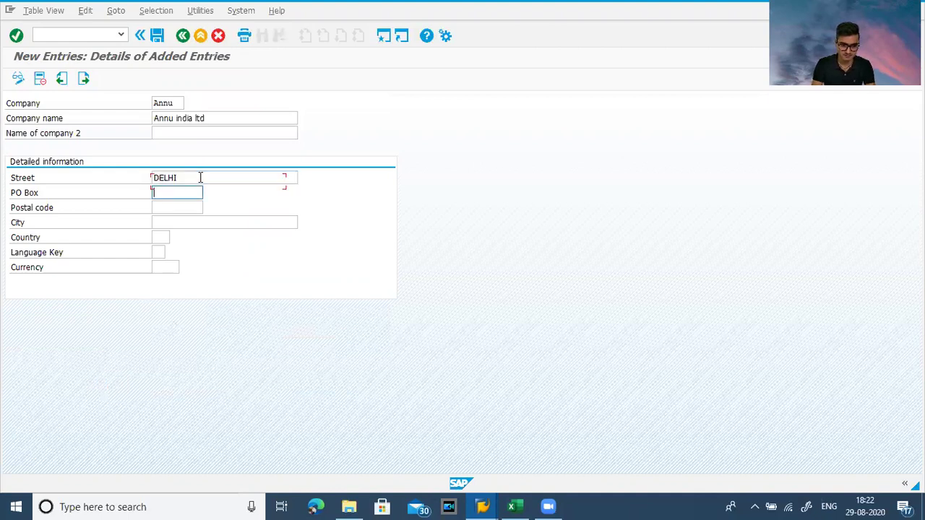
{"action": "type", "text": "1"}
{"action": "key", "text": "Down"}
{"action": "key", "text": "Return"}
{"action": "type", "text": "10092"}
{"action": "key", "text": "Down"}
{"action": "key", "text": "Return"}
{"action": "key", "text": "Tab"}
{"action": "type", "text": "N"}
{"action": "key", "text": "Down"}
{"action": "key", "text": "Return"}
{"action": "key", "text": "Tab"}
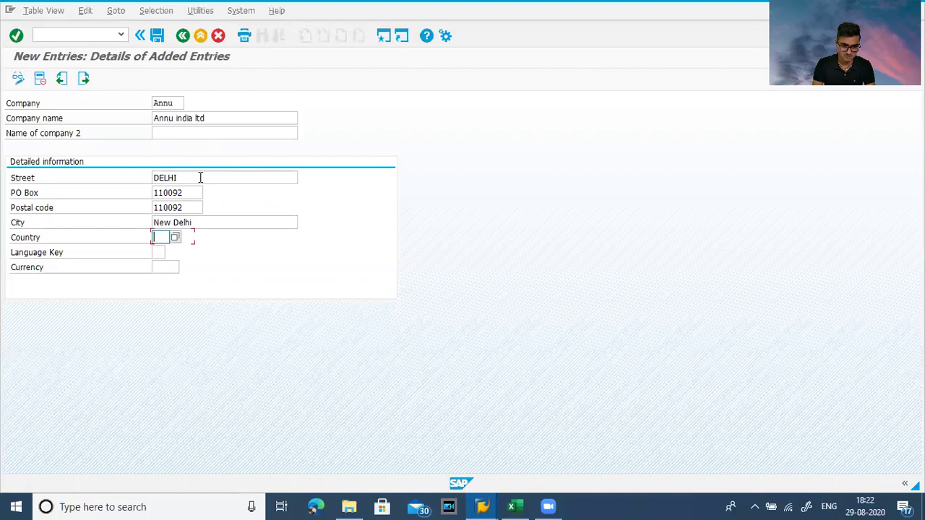
Step: Set the new company's country to IN, language key to EN and currency to INR, and save the entry
{"action": "type", "text": "in"}
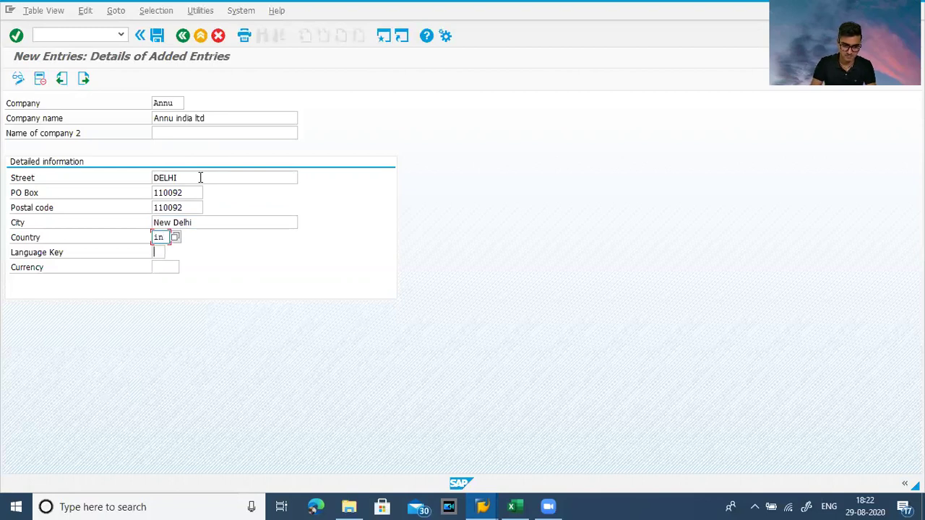
{"action": "key", "text": "Tab"}
{"action": "type", "text": "e"}
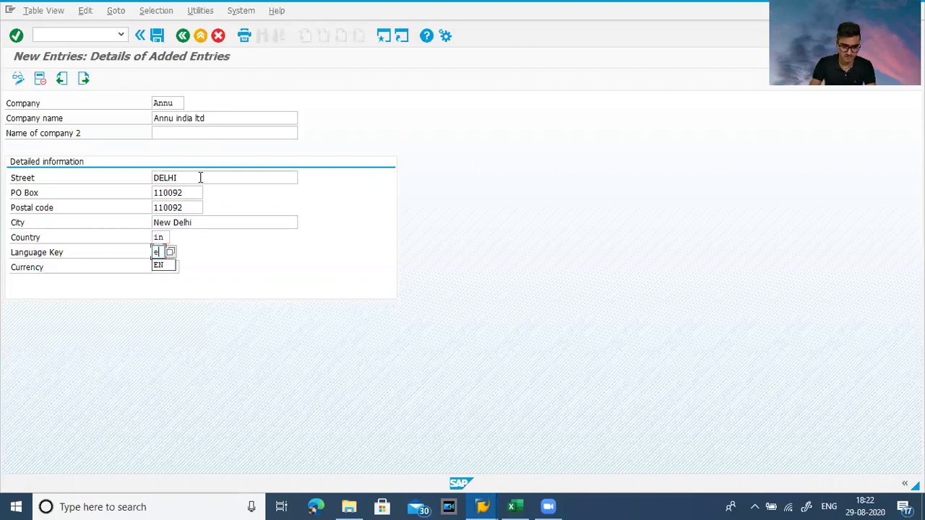
{"action": "type", "text": "n"}
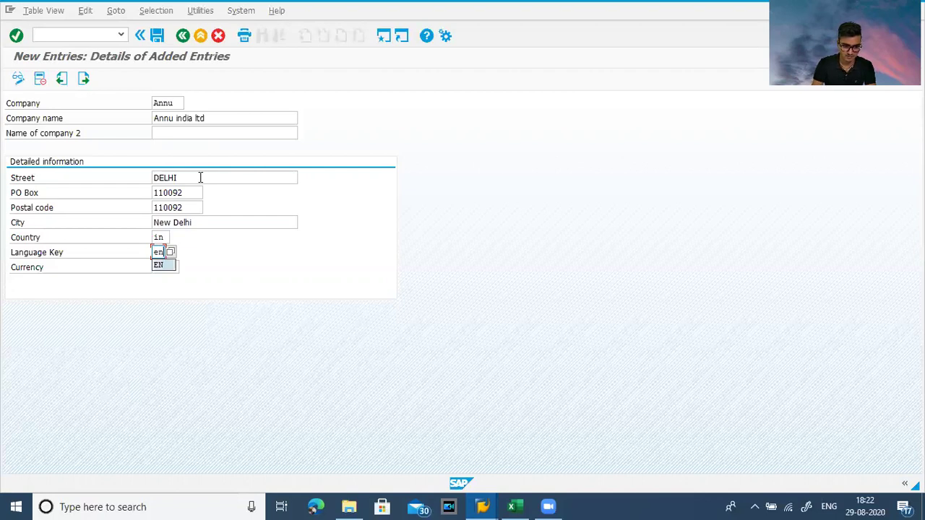
{"action": "key", "text": "Return"}
{"action": "key", "text": "Tab"}
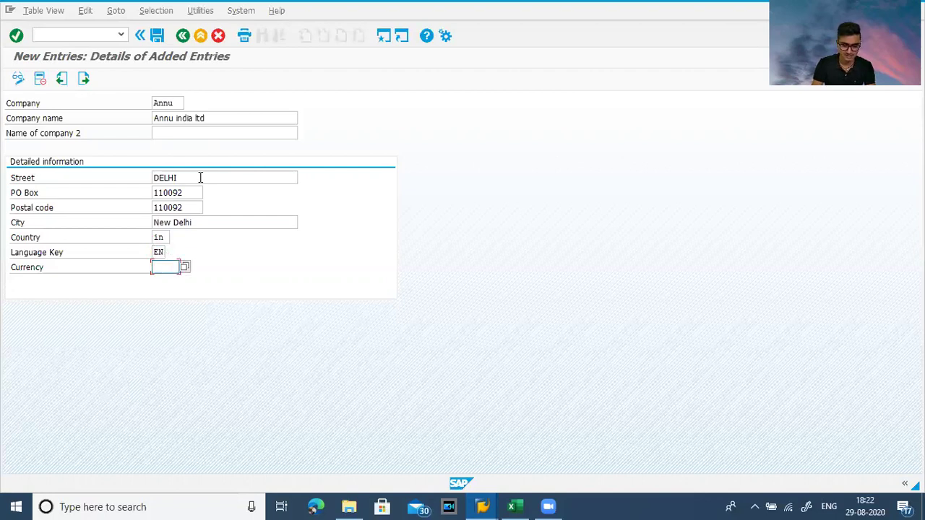
{"action": "type", "text": "inr"}
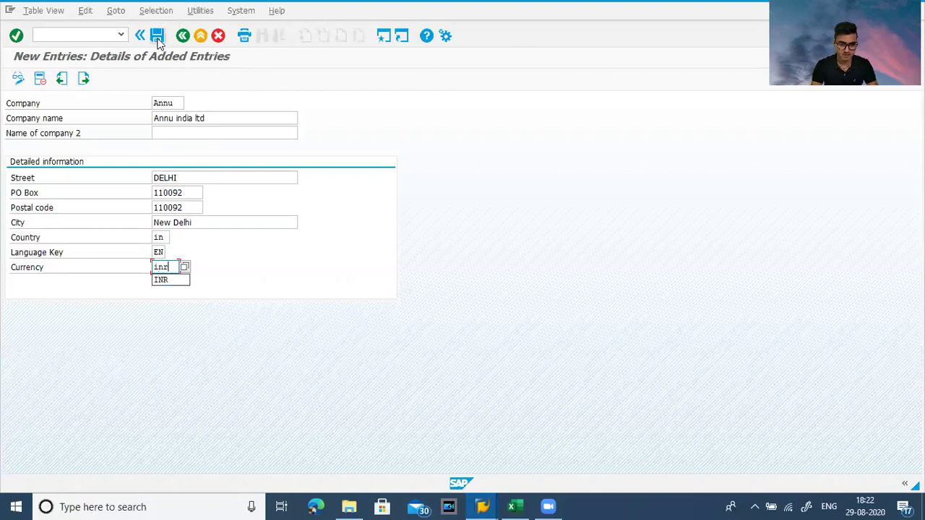
{"action": "left_click", "coordinate": [157, 36]}
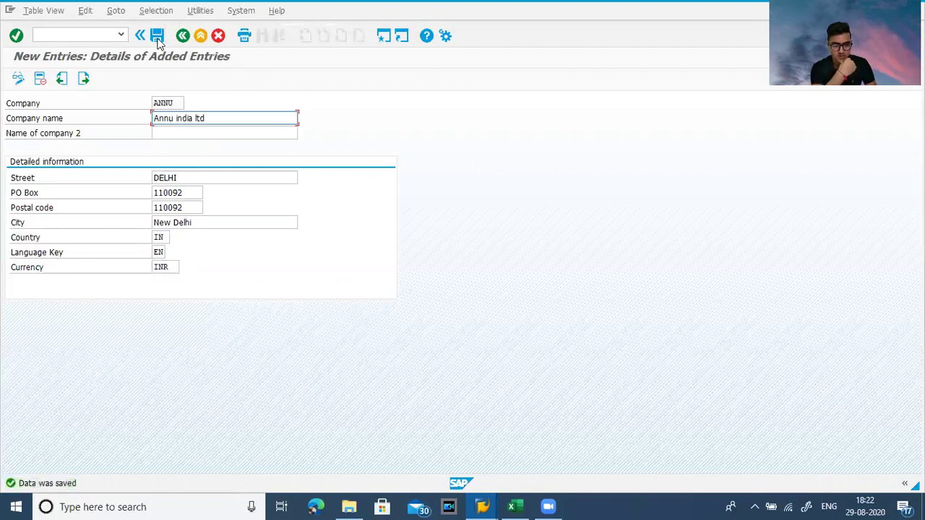
{"action": "left_click", "coordinate": [157, 36]}
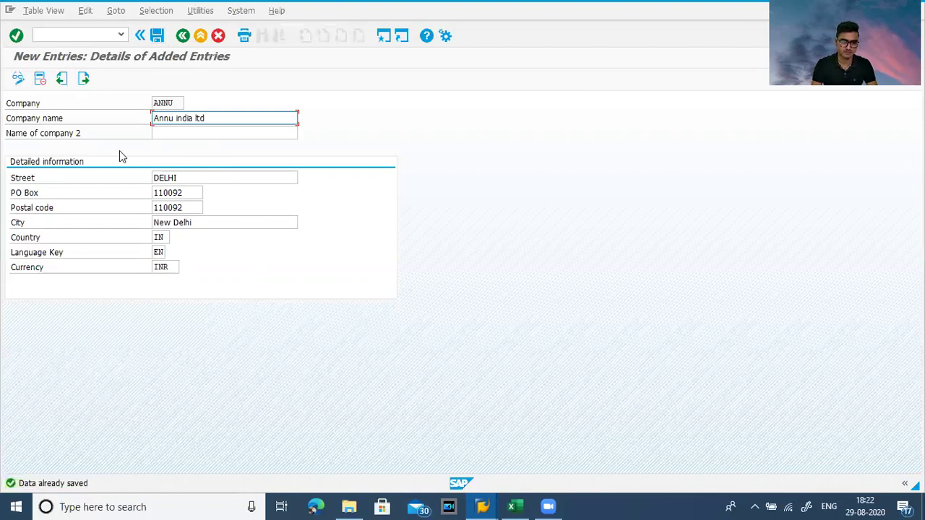
Step: Open G/L document entry with transaction FB50 and set the document date to 29.08.2020
{"action": "left_click", "coordinate": [85, 33]}
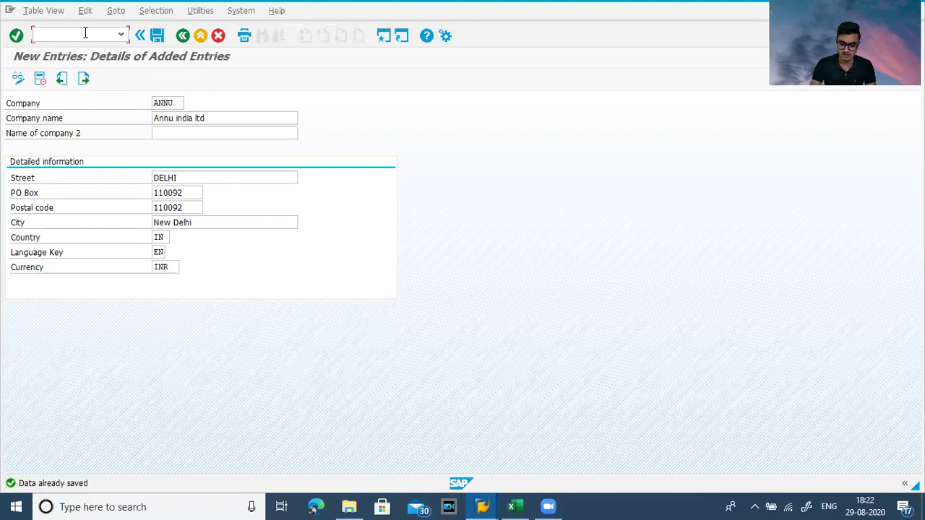
{"action": "type", "text": "/nfb"}
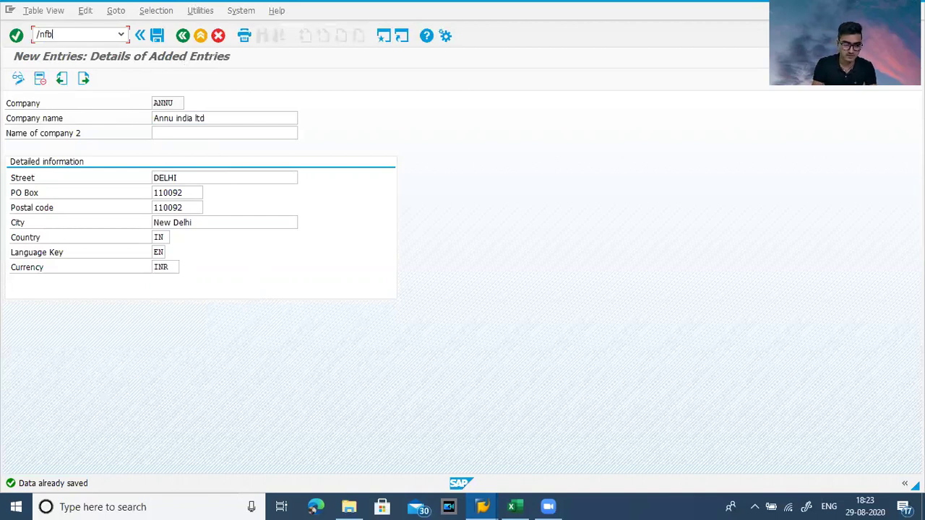
{"action": "type", "text": "50"}
{"action": "key", "text": "Return"}
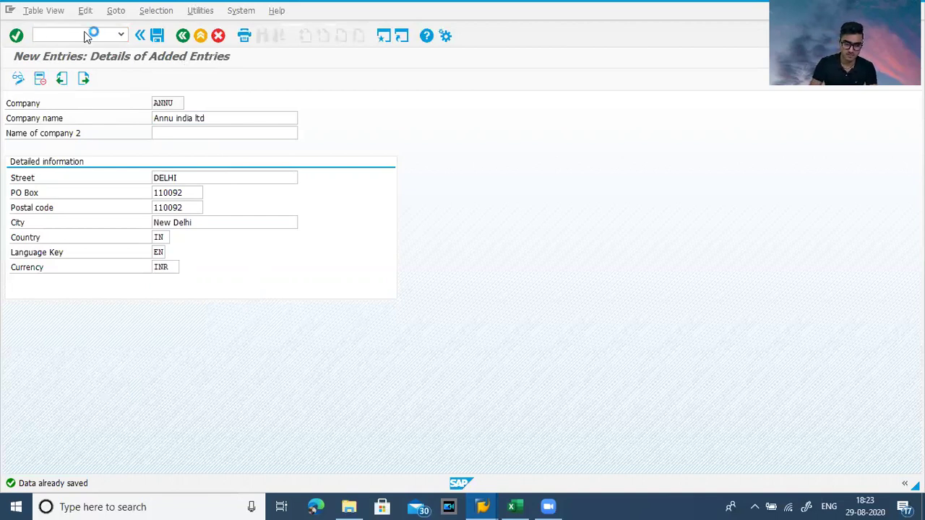
{"action": "type", "text": "2"}
{"action": "key", "text": "Down"}
{"action": "key", "text": "Return"}
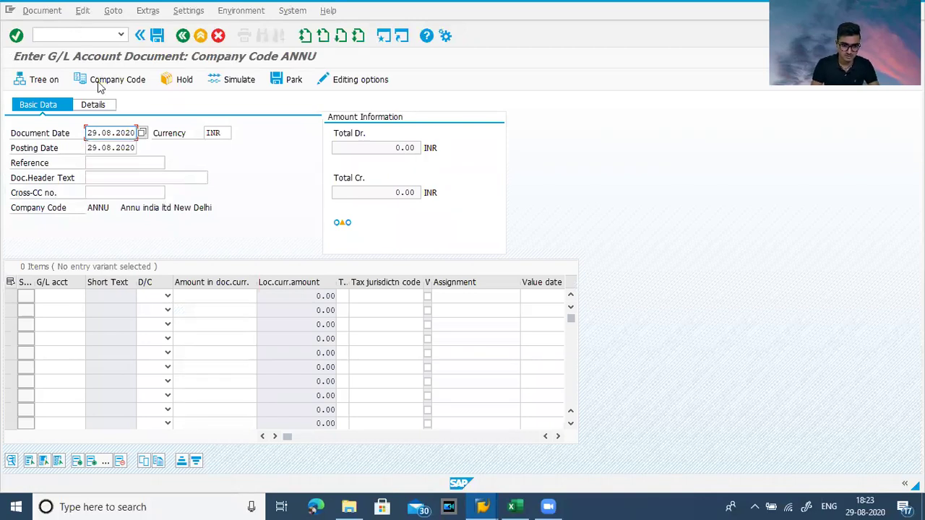
Step: Check the chart of accounts in the other SAP session and enter G/L accounts 200000 and 100000 on the first two lines
{"action": "left_click", "coordinate": [66, 295]}
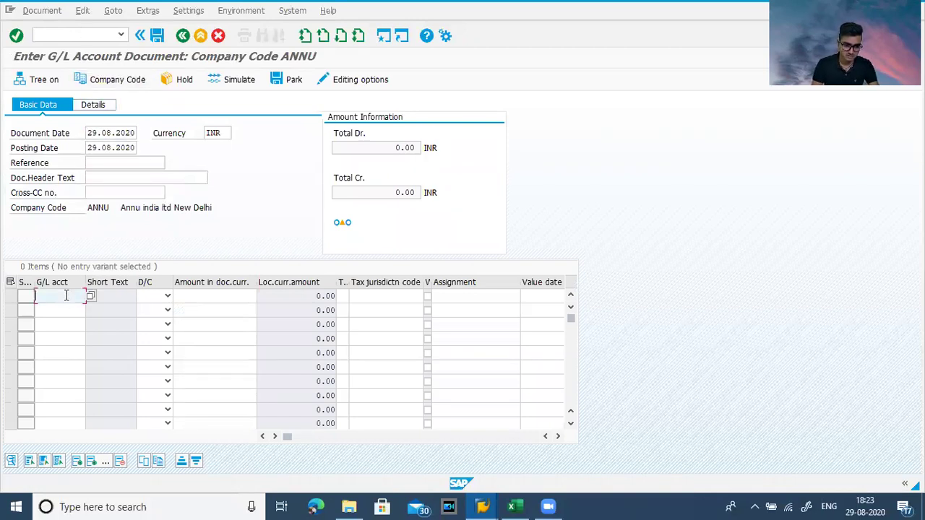
{"action": "key", "text": "alt+Tab"}
{"action": "key", "text": "alt+Tab"}
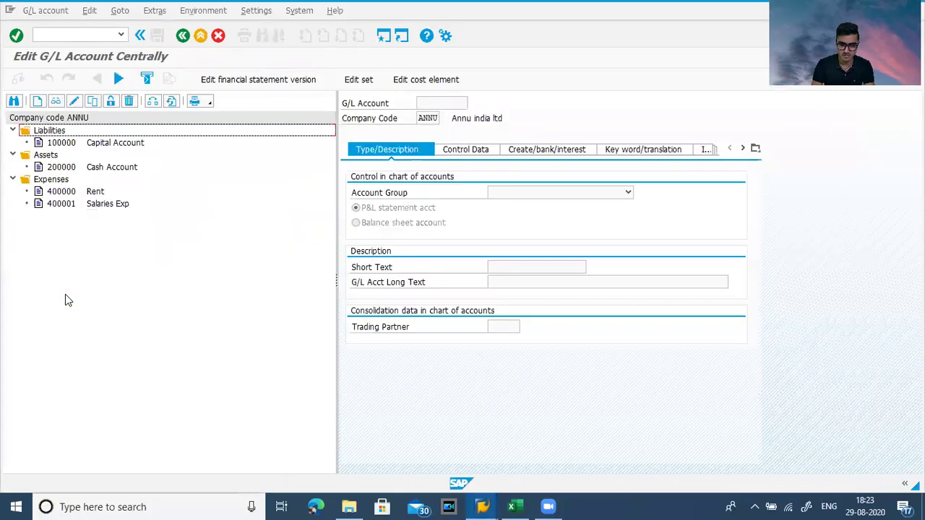
{"action": "key", "text": "alt+Tab"}
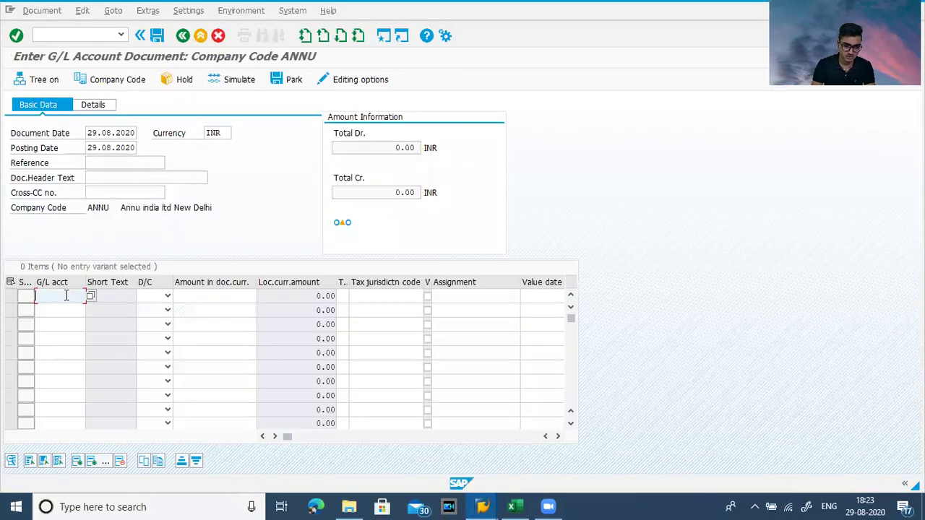
{"action": "type", "text": "20"}
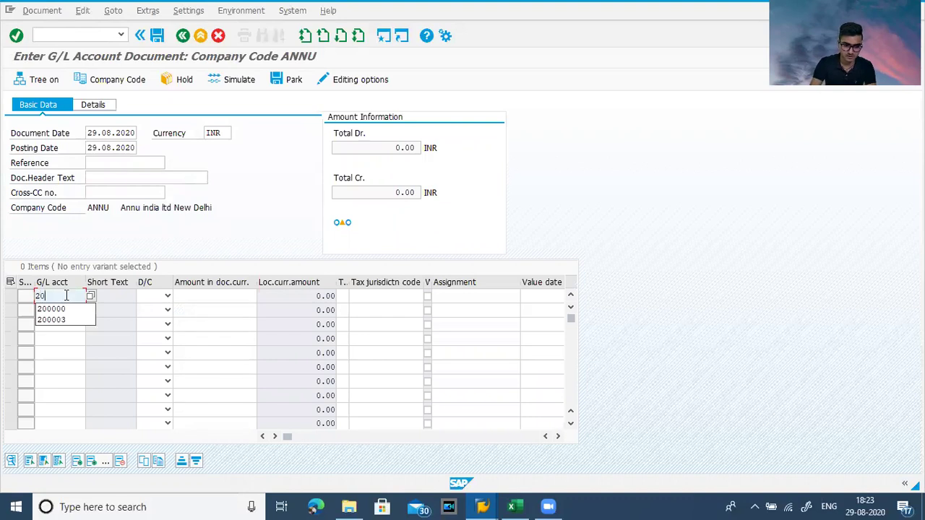
{"action": "left_click", "coordinate": [60, 308]}
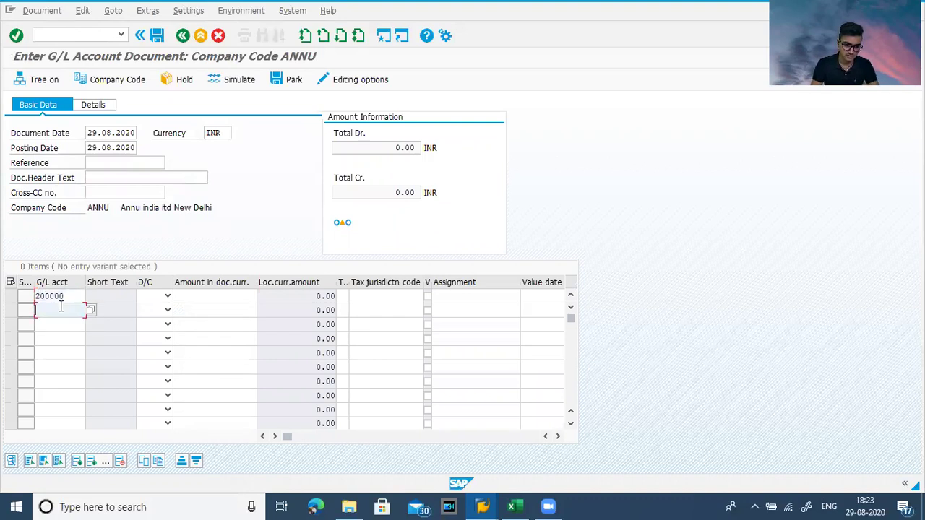
{"action": "type", "text": "1"}
{"action": "key", "text": "Down"}
{"action": "key", "text": "Return"}
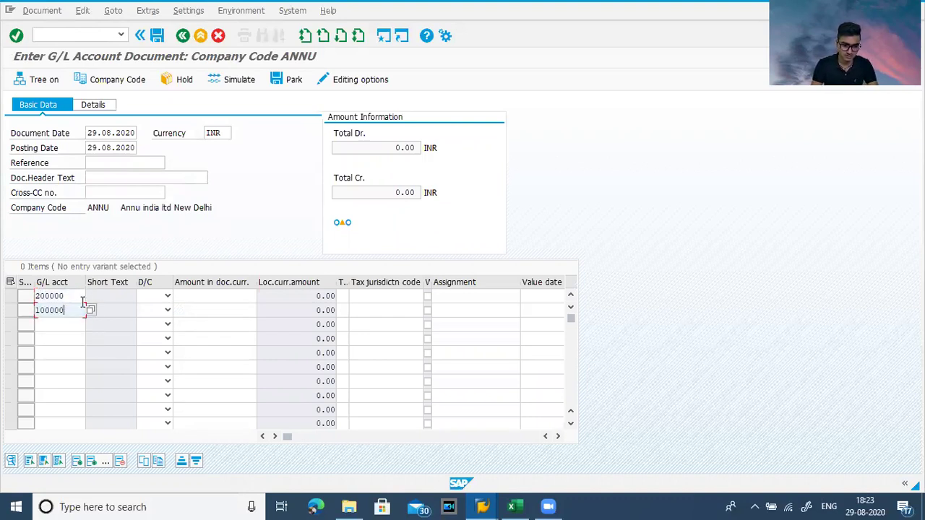
Step: Set the cash account line to Debit and the capital account line to Credit
{"action": "left_click", "coordinate": [153, 298]}
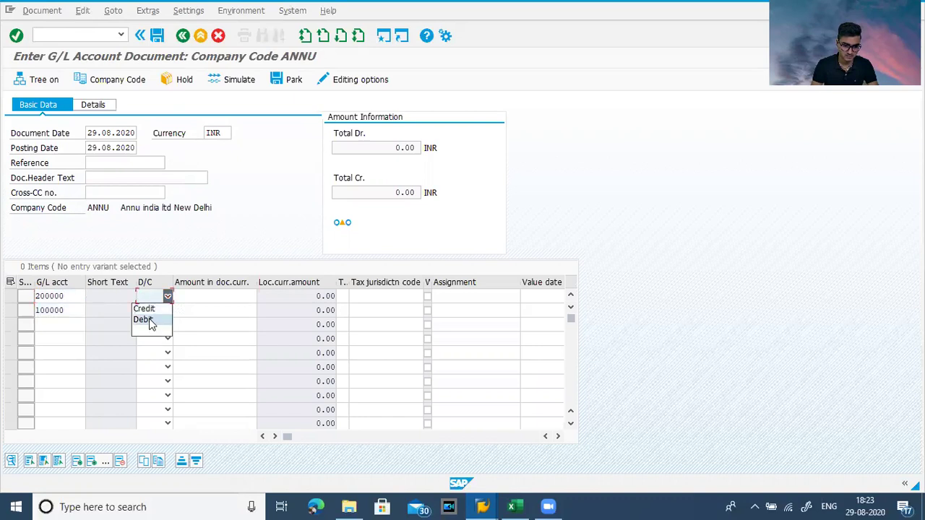
{"action": "left_click", "coordinate": [149, 321]}
{"action": "left_click", "coordinate": [151, 310]}
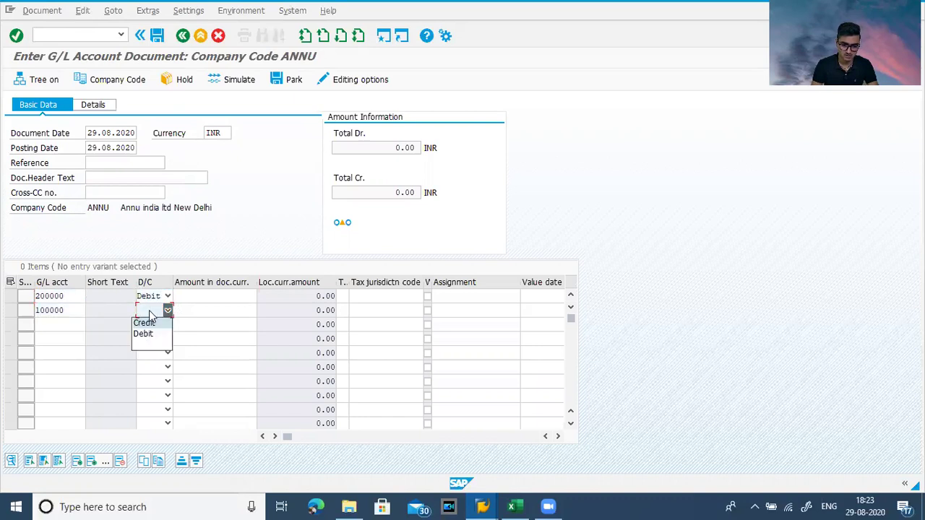
{"action": "left_click", "coordinate": [144, 324]}
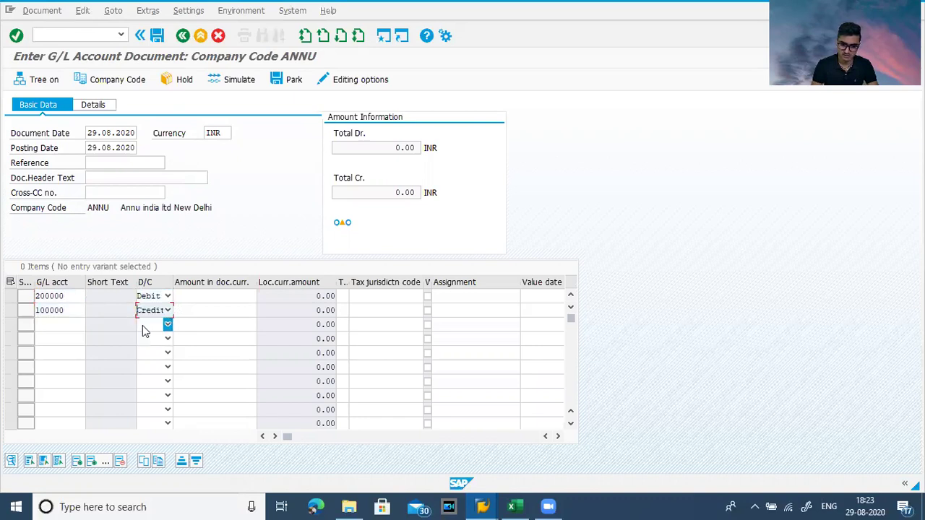
Step: Enter 1000000 INR as the amount on both the debit and credit lines and post the document
{"action": "left_click", "coordinate": [226, 300]}
{"action": "type", "text": "10000"}
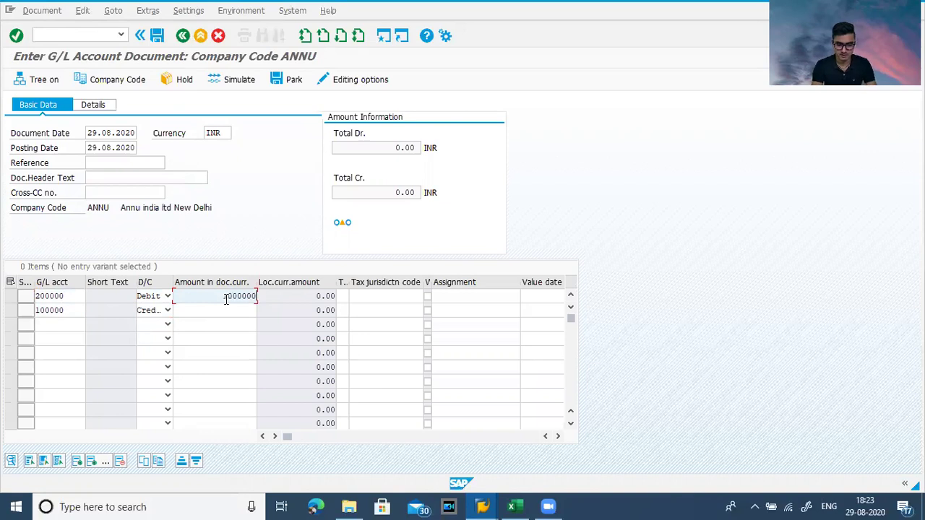
{"action": "type", "text": "00"}
{"action": "left_click", "coordinate": [237, 313]}
{"action": "type", "text": "1"}
{"action": "key", "text": "Return"}
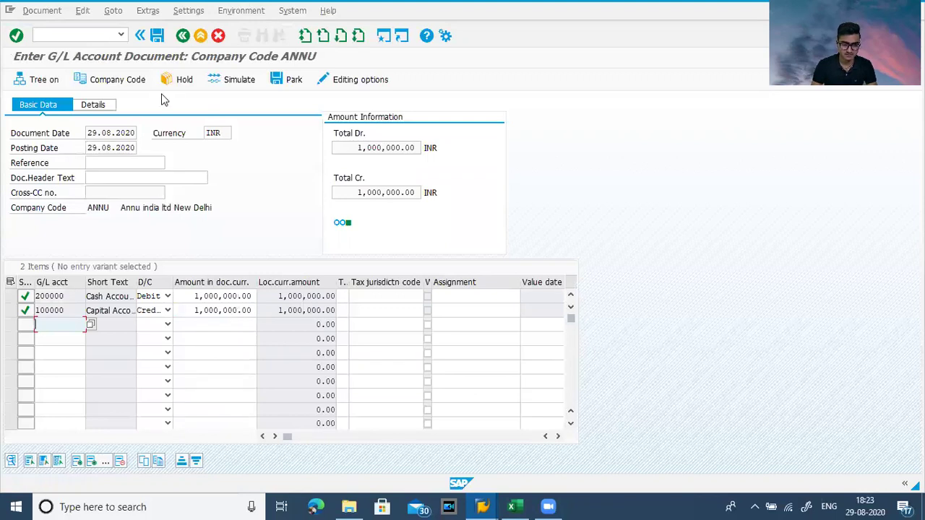
{"action": "left_click", "coordinate": [157, 37]}
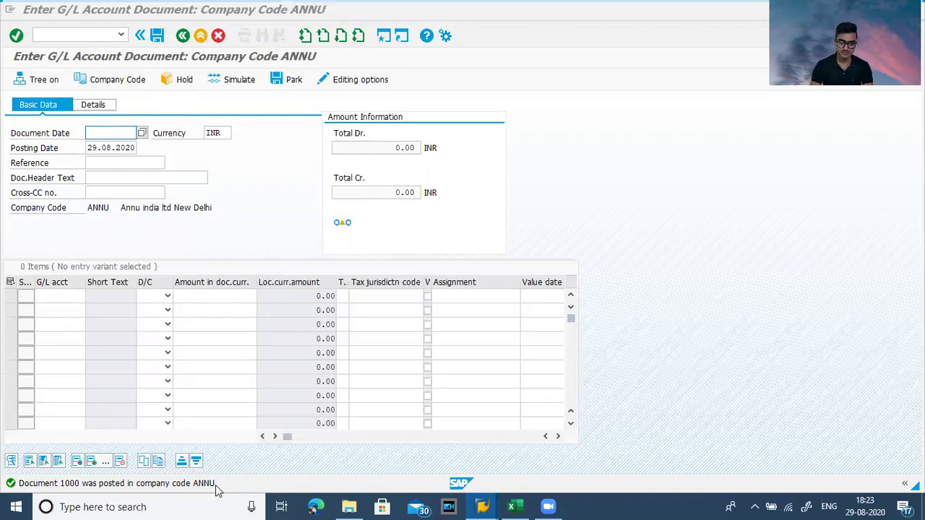
Step: Switch to the SAP Excel Master workbook and look through the FI sheet for the line item display T-Code
{"action": "key", "text": "alt+Tab"}
{"action": "key", "text": "alt+Tab"}
{"action": "key", "text": "Left"}
{"action": "key", "text": "Left"}
{"action": "key", "text": "Right"}
{"action": "key", "text": "Down"}
{"action": "key", "text": "Down"}
{"action": "key", "text": "Down"}
{"action": "key", "text": "Down"}
{"action": "key", "text": "Down"}
{"action": "key", "text": "Down"}
{"action": "key", "text": "Down"}
{"action": "key", "text": "Down"}
{"action": "key", "text": "Down"}
{"action": "key", "text": "Down"}
{"action": "key", "text": "Down"}
{"action": "key", "text": "Down"}
{"action": "key", "text": "Down"}
{"action": "key", "text": "Down"}
{"action": "key", "text": "Down"}
{"action": "key", "text": "Down"}
{"action": "key", "text": "Down"}
{"action": "key", "text": "Down"}
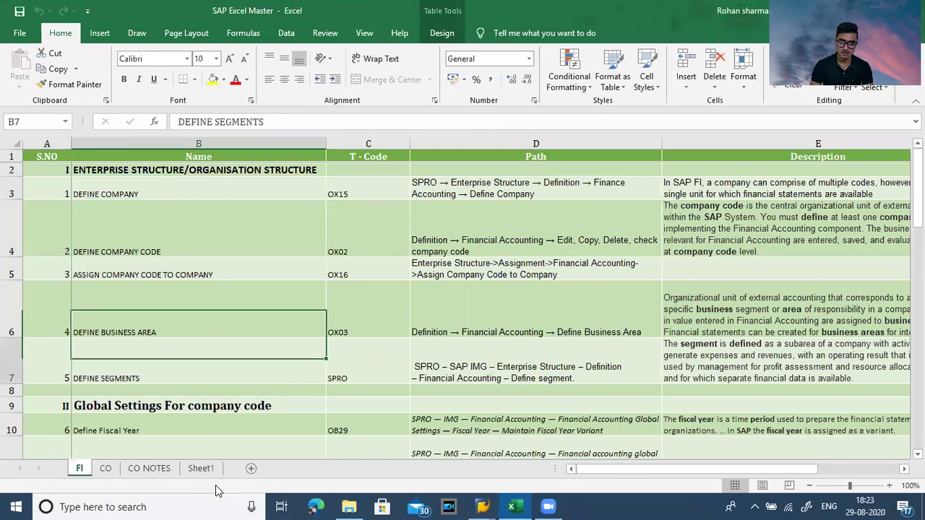
{"action": "key", "text": "Down"}
{"action": "key", "text": "Down"}
{"action": "key", "text": "Down"}
{"action": "key", "text": "Down"}
{"action": "key", "text": "Down"}
{"action": "key", "text": "Down"}
{"action": "key", "text": "Down"}
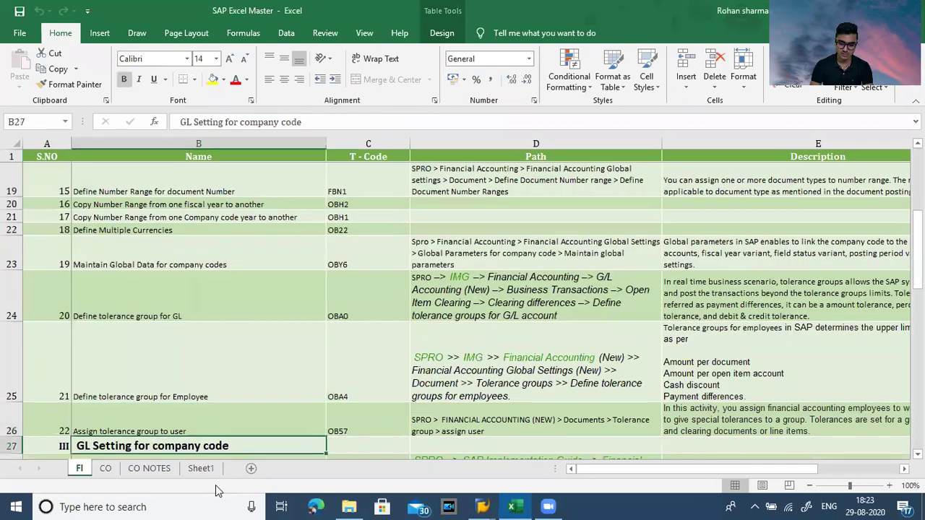
{"action": "key", "text": "Down"}
{"action": "key", "text": "Down"}
{"action": "key", "text": "Down"}
{"action": "key", "text": "Down"}
{"action": "key", "text": "Down"}
{"action": "key", "text": "Down"}
{"action": "key", "text": "Down"}
{"action": "key", "text": "Down"}
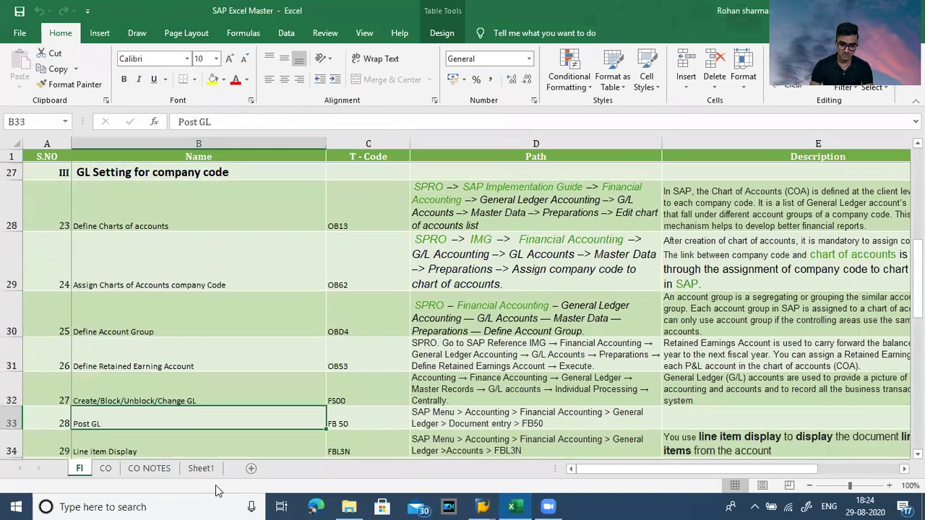
{"action": "key", "text": "Up"}
{"action": "key", "text": "Up"}
{"action": "key", "text": "Right"}
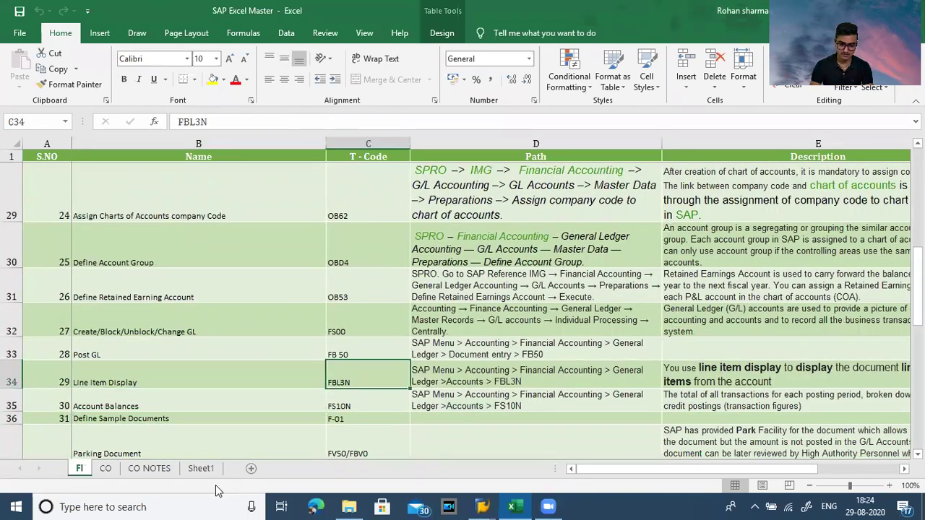
Step: Switch back to SAP and open the G/L account line item display with transaction FBL3N in a new session
{"action": "key", "text": "alt+Tab"}
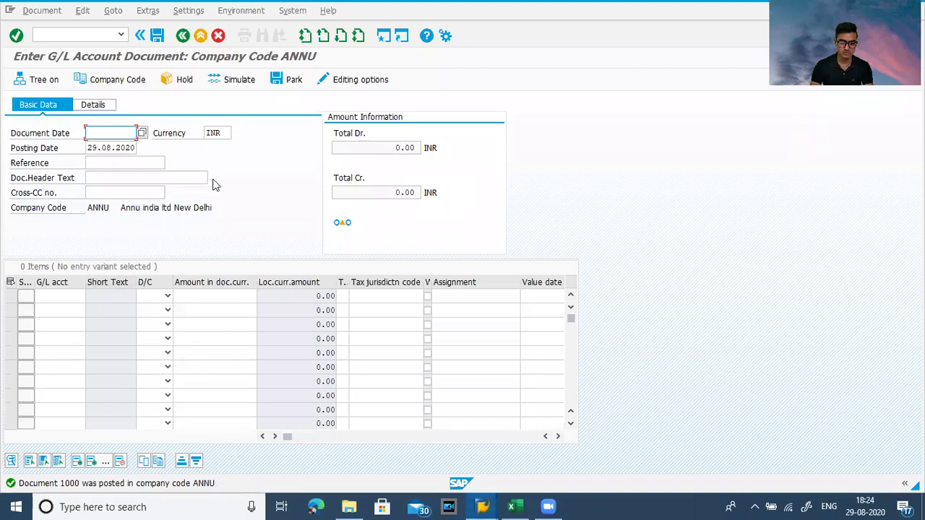
{"action": "left_click", "coordinate": [383, 36]}
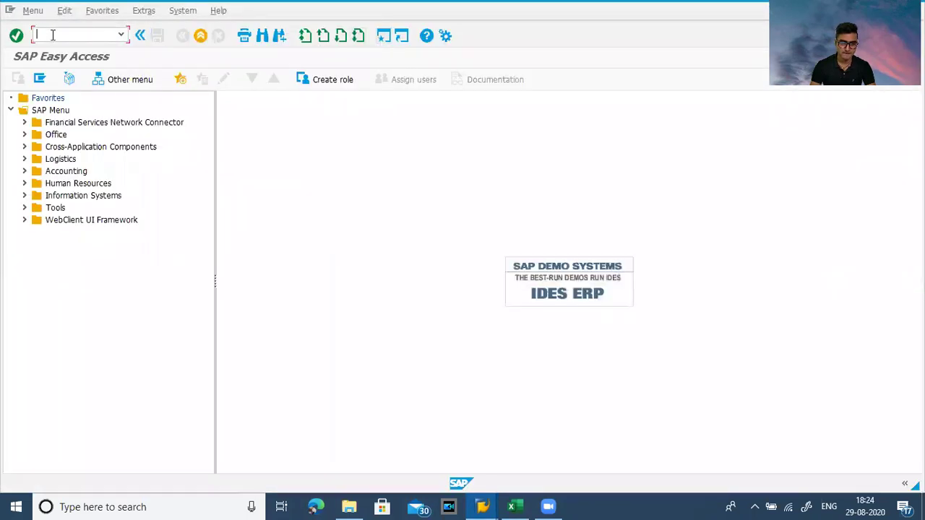
{"action": "type", "text": "fbl3n"}
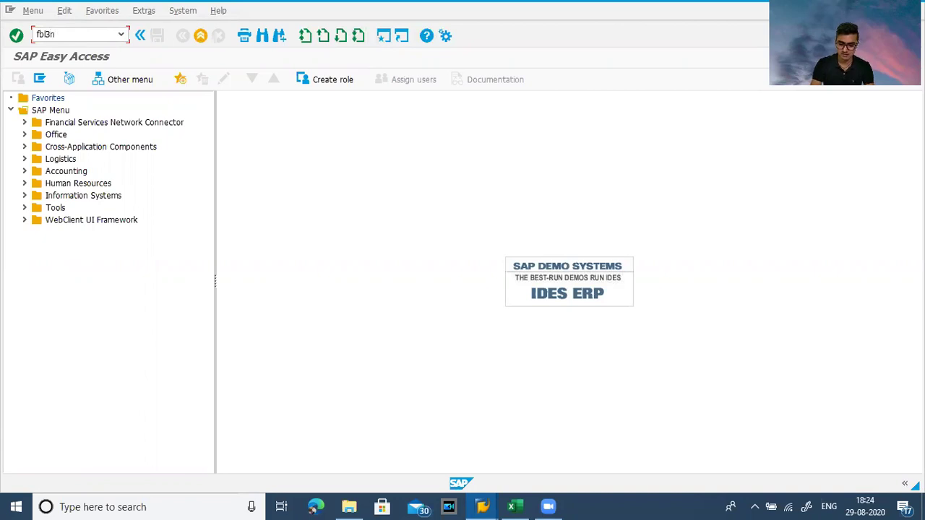
{"action": "key", "text": "Return"}
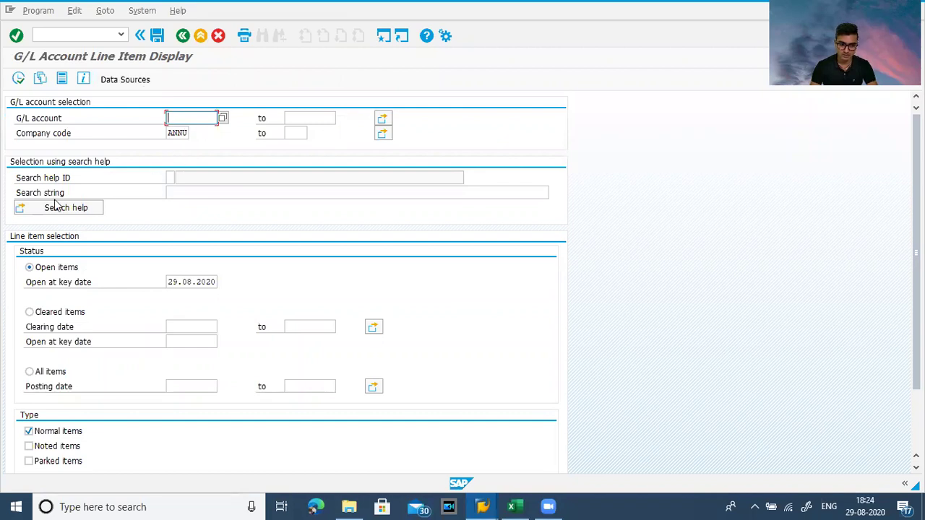
Step: Display all G/L line items for company code ANNU and open the cash account's debit line item
{"action": "left_click", "coordinate": [29, 371]}
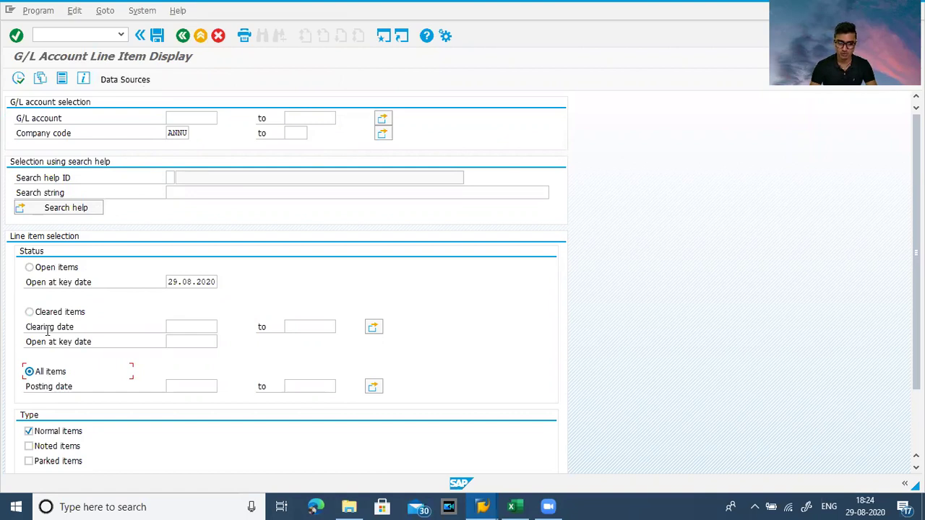
{"action": "left_click", "coordinate": [19, 81]}
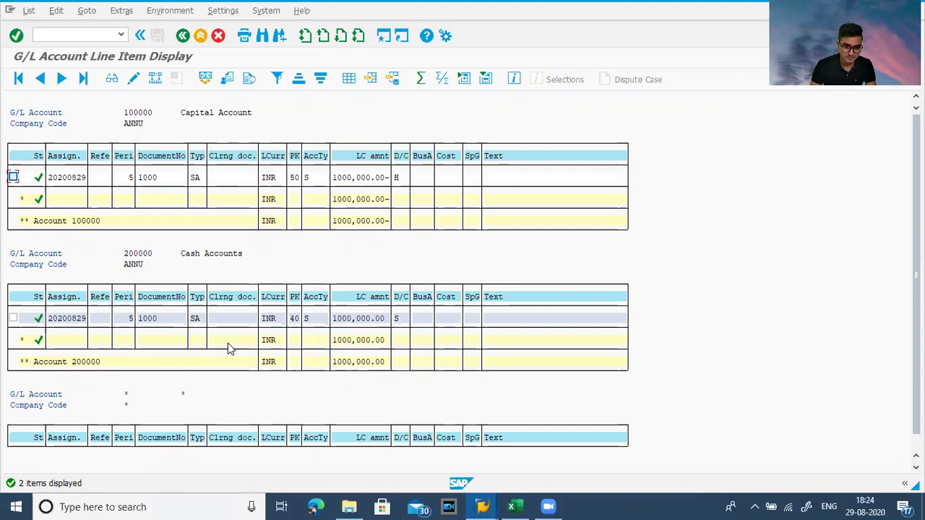
{"action": "double_click", "coordinate": [348, 343]}
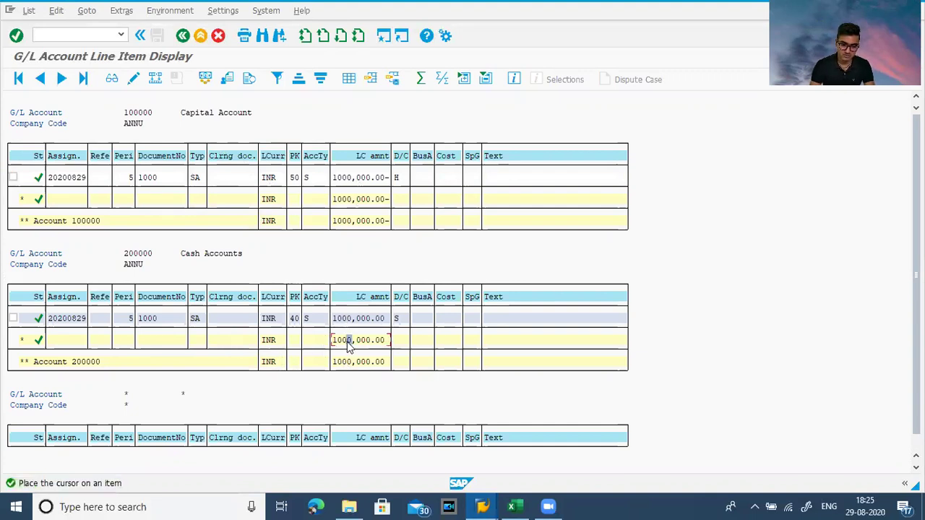
{"action": "double_click", "coordinate": [153, 320]}
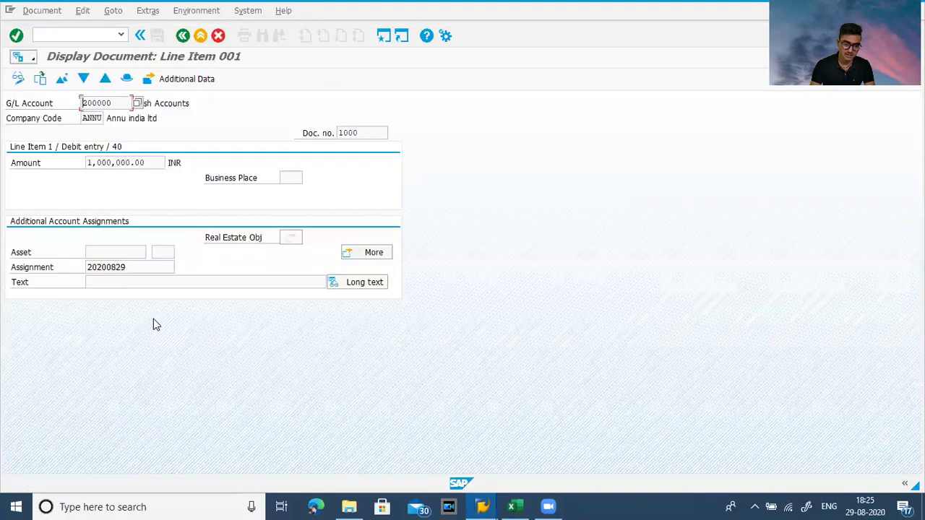
Step: Review the posted document's data entry view, reopen the cash debit line item, and check the transaction code in its document header
{"action": "left_click", "coordinate": [61, 80]}
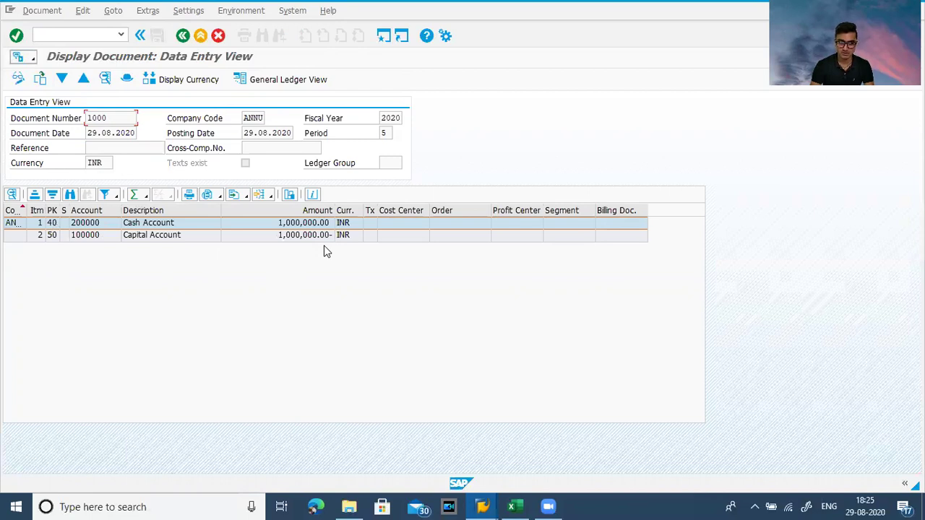
{"action": "double_click", "coordinate": [285, 224]}
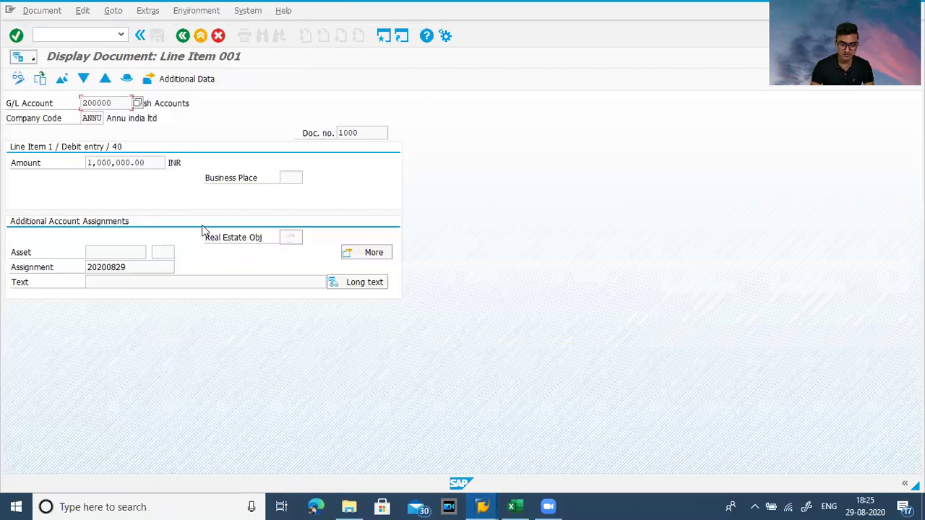
{"action": "left_click", "coordinate": [129, 78]}
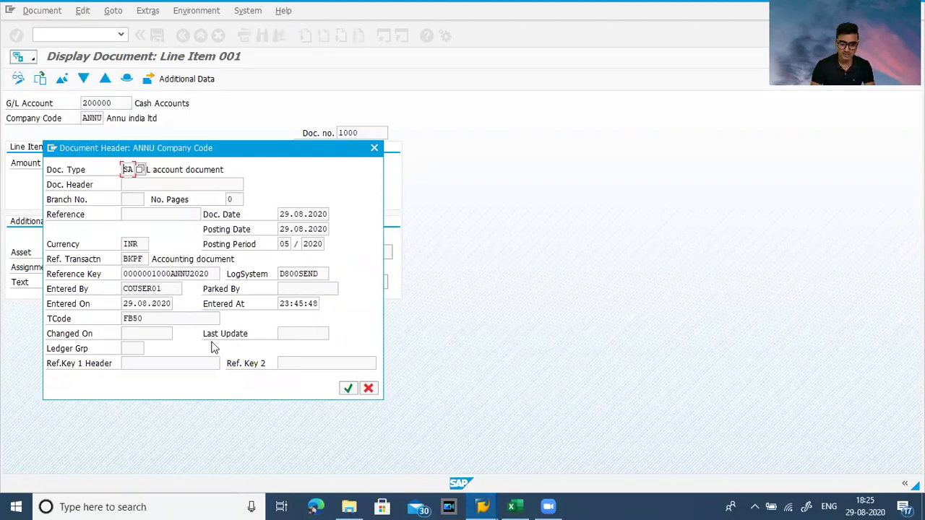
{"action": "left_click", "coordinate": [149, 319]}
{"action": "left_click_drag", "start_coordinate": [150, 319], "coordinate": [122, 320]}
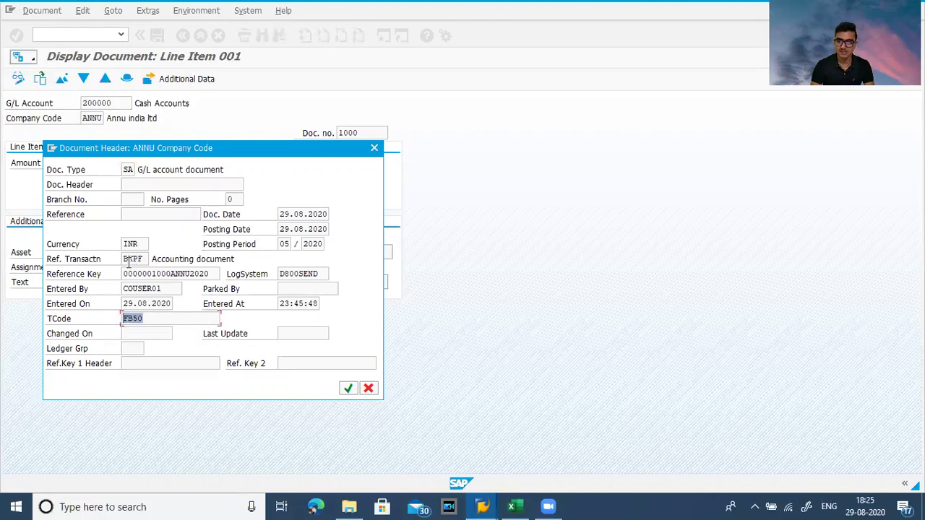
{"action": "left_click", "coordinate": [375, 148]}
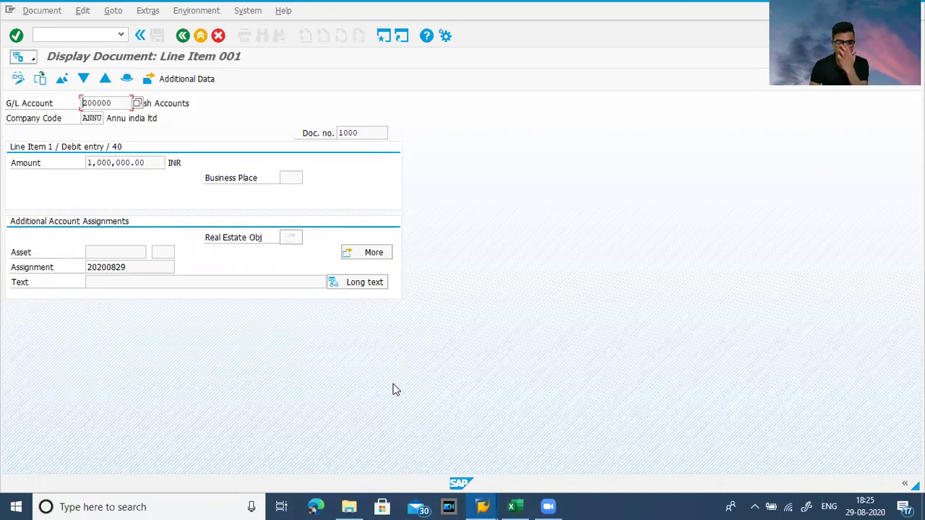
Step: Switch to the G/L account document entry session for company code ANNU and set the document date to 29.08.2020
{"action": "key", "text": "alt+Tab"}
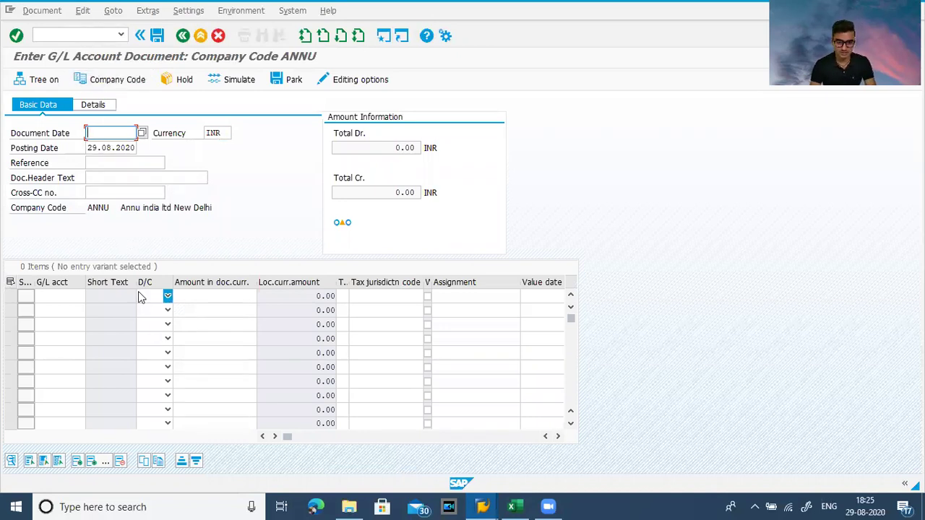
{"action": "type", "text": "2"}
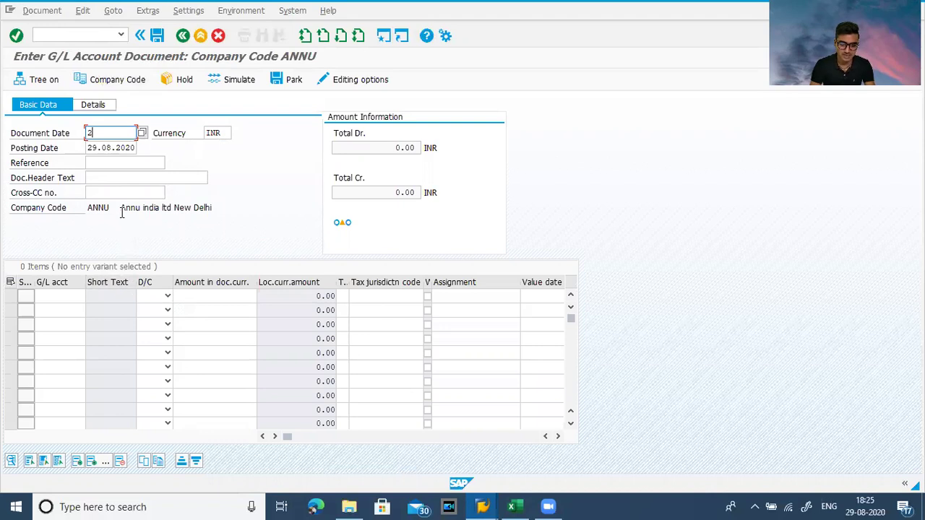
{"action": "key", "text": "Down"}
{"action": "key", "text": "Return"}
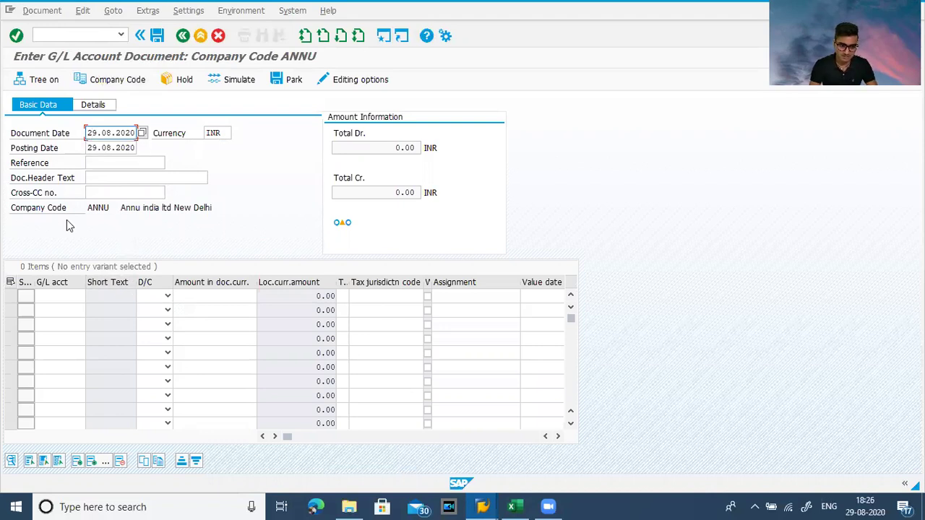
Step: Look up the account codes in the G/L account session and enter Rent 400000 and Cash Account 200000 on the first two lines
{"action": "left_click", "coordinate": [58, 296]}
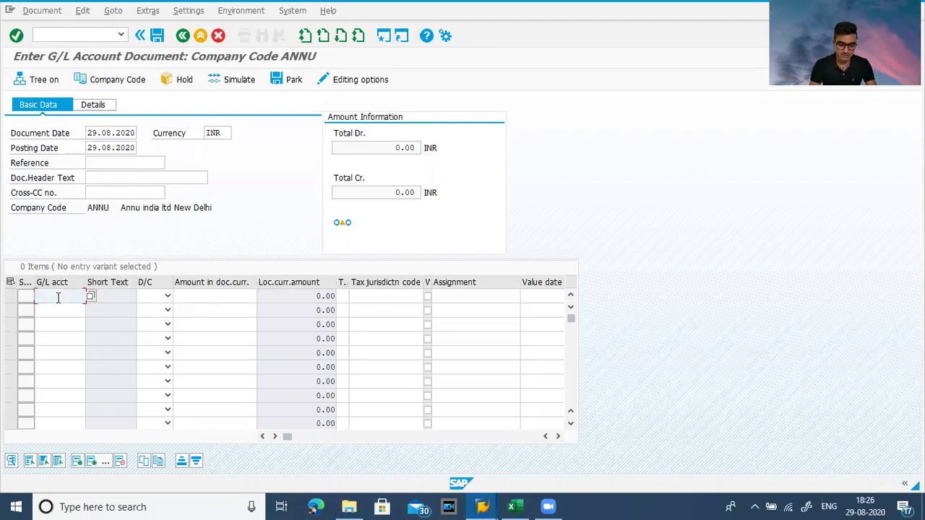
{"action": "key", "text": "alt+Tab"}
{"action": "key", "text": "alt+Tab"}
{"action": "key", "text": "alt+Tab"}
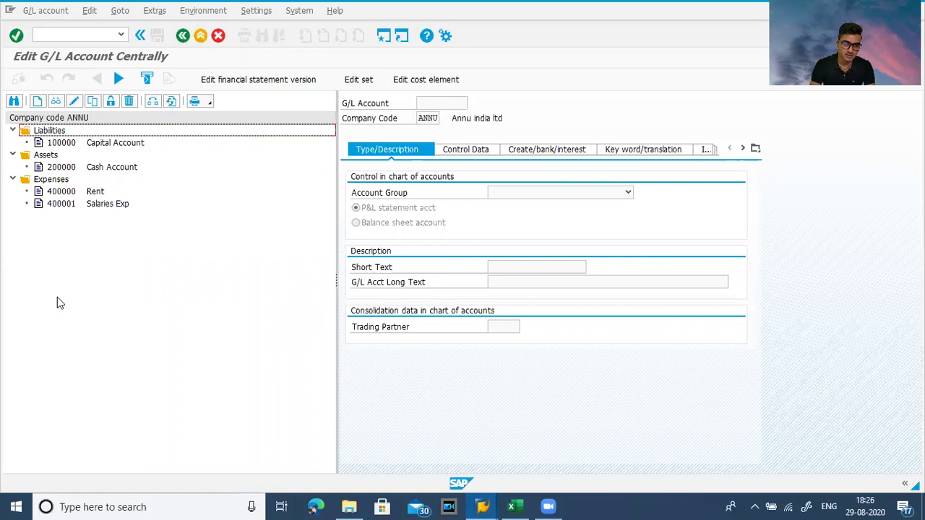
{"action": "key", "text": "alt+Tab"}
{"action": "type", "text": "400000"}
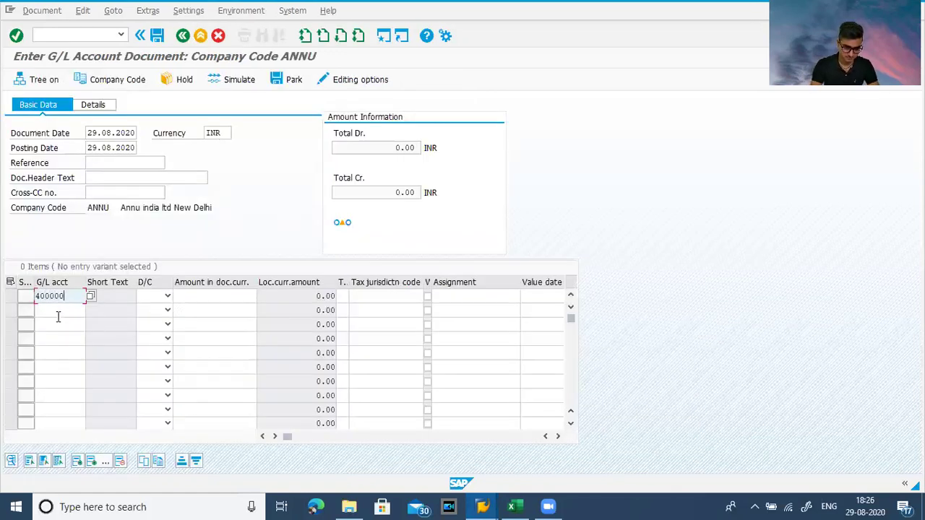
{"action": "left_click", "coordinate": [57, 312]}
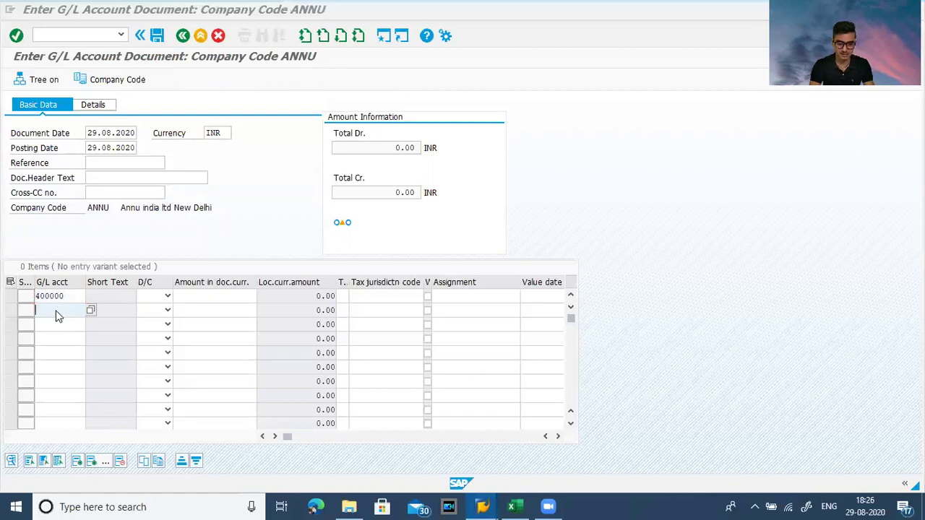
{"action": "key", "text": "alt+Tab"}
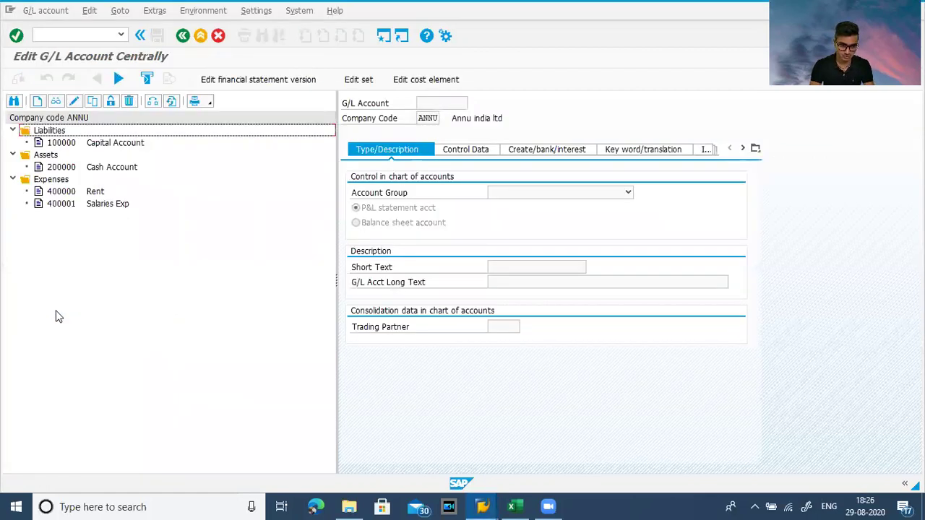
{"action": "key", "text": "alt+Tab"}
{"action": "type", "text": "2000"}
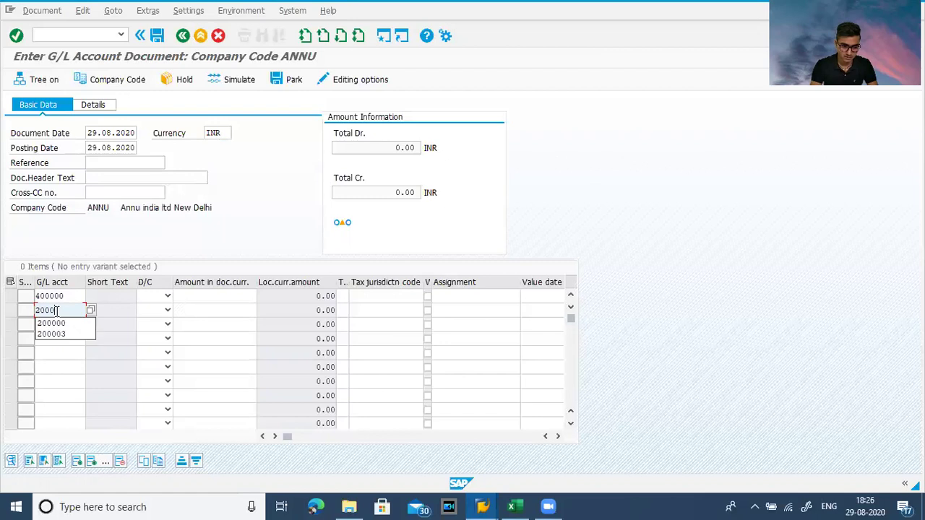
{"action": "type", "text": "00"}
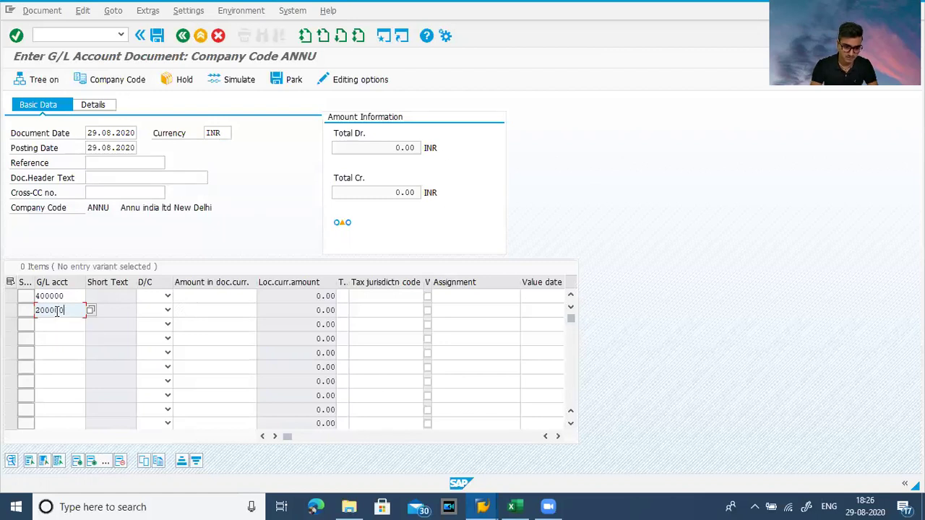
Step: Mark the rent line 400000 as Debit and the cash line 200000 as Credit
{"action": "left_click", "coordinate": [154, 296]}
{"action": "left_click", "coordinate": [148, 320]}
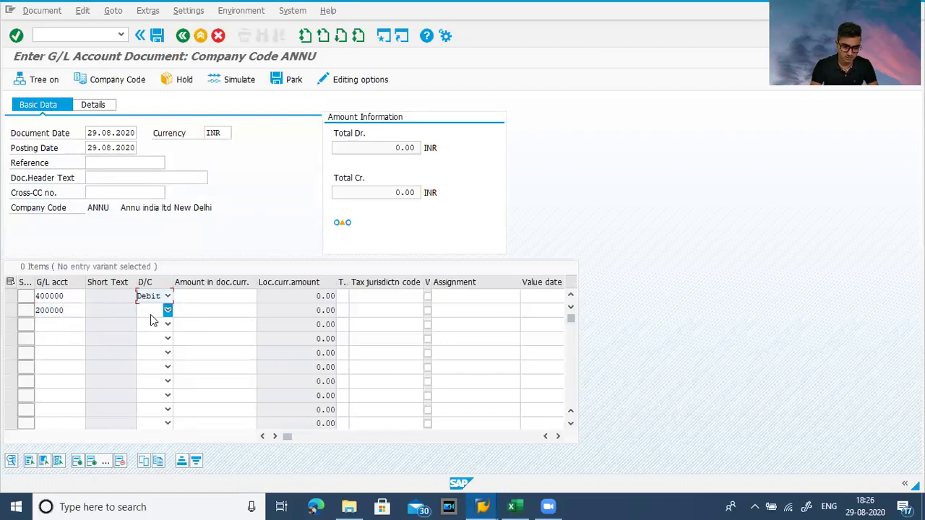
{"action": "left_click", "coordinate": [167, 310]}
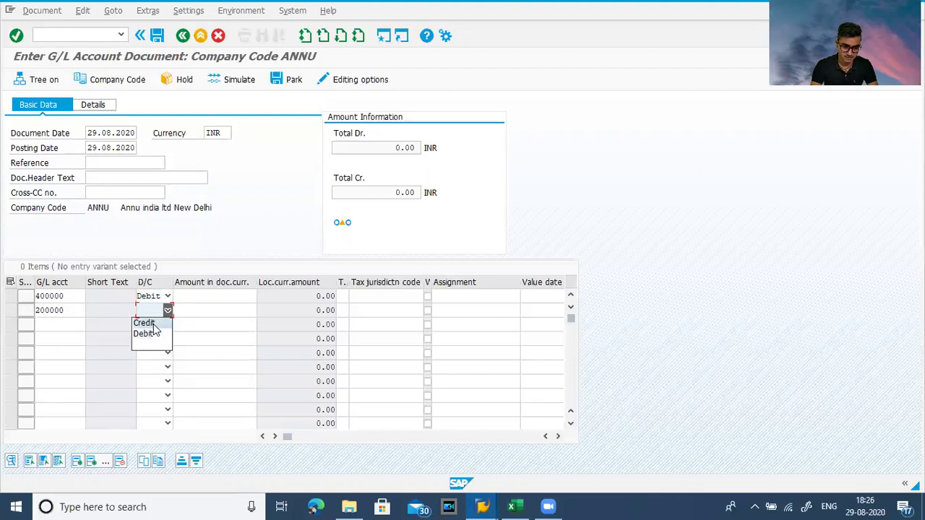
{"action": "left_click", "coordinate": [147, 323]}
Step: Enter 10000 INR on the rent line and * as the matching amount on the cash line, simulating the document before posting it
{"action": "left_click", "coordinate": [208, 295]}
{"action": "type", "text": "10000"}
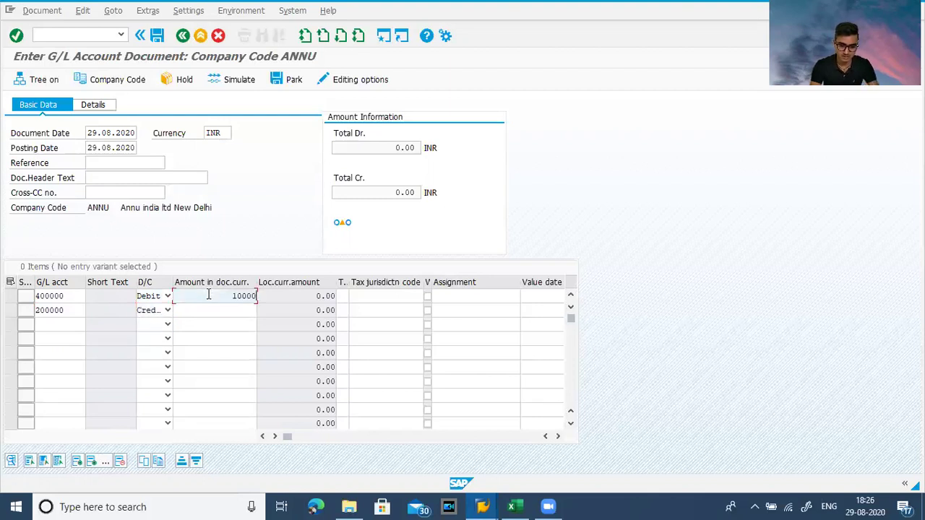
{"action": "left_click", "coordinate": [220, 308]}
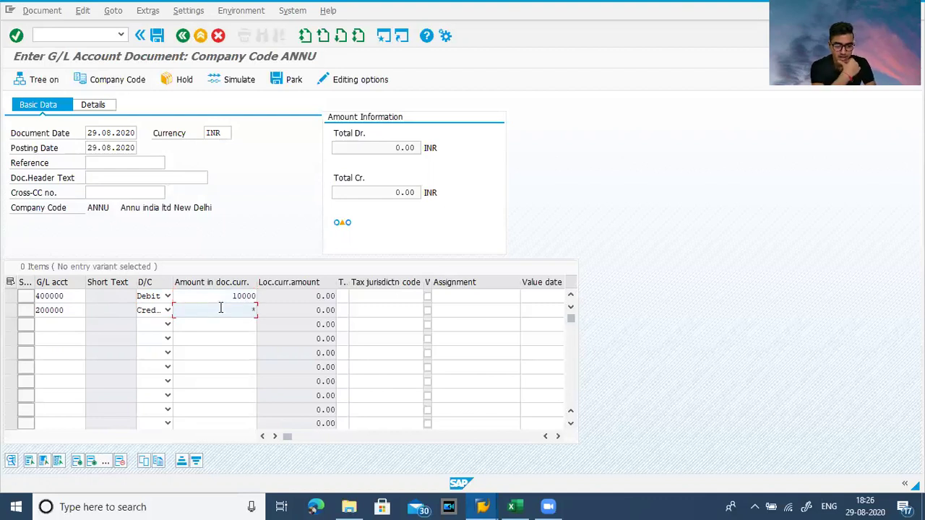
{"action": "type", "text": "*"}
{"action": "key", "text": "Return"}
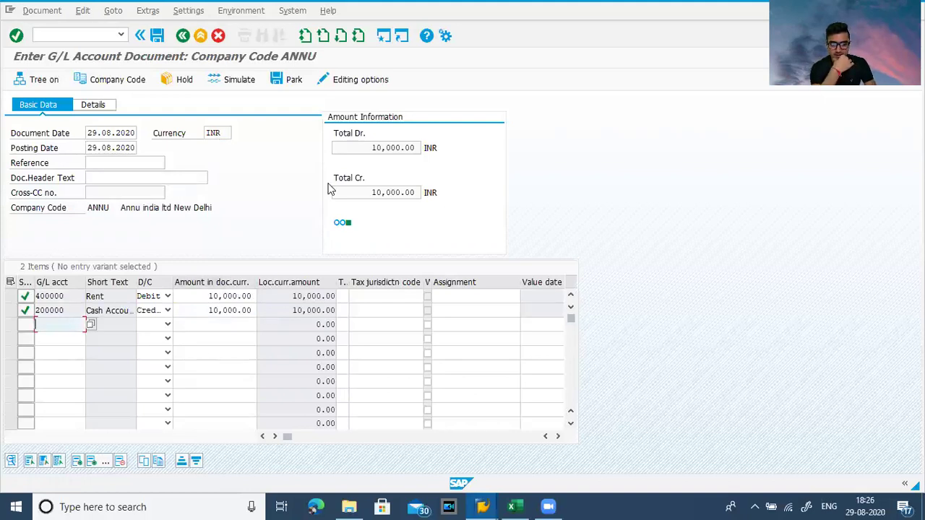
{"action": "left_click", "coordinate": [239, 81]}
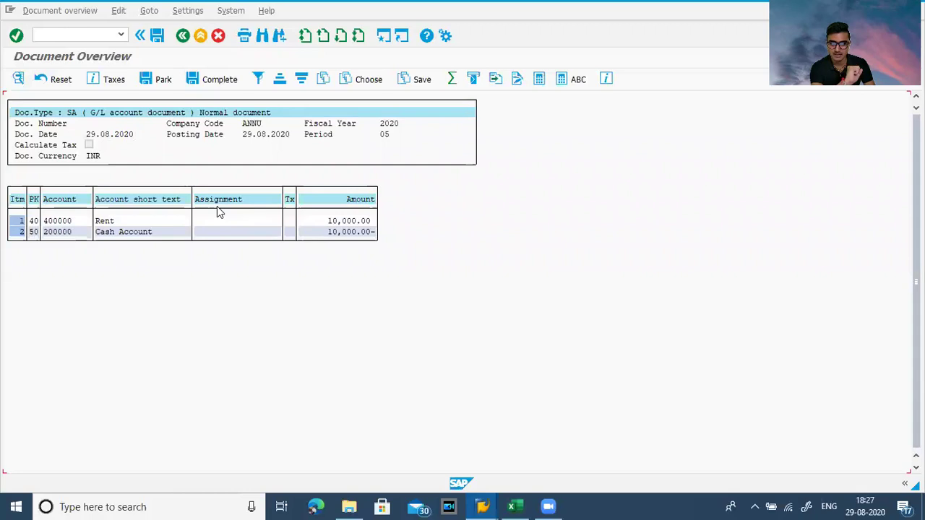
{"action": "left_click", "coordinate": [157, 35]}
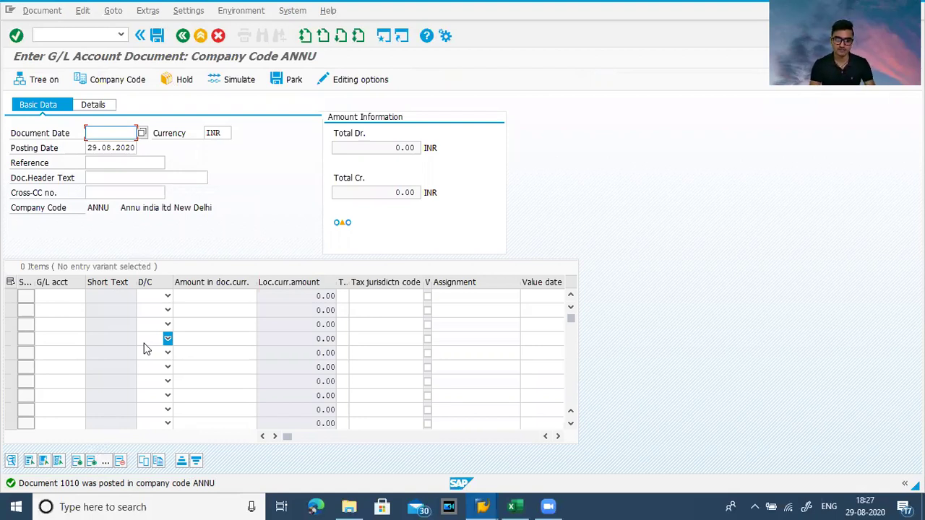
Step: Switch to the line item display session and open G/L account posting there with transaction /nf-02
{"action": "key", "text": "alt+Tab"}
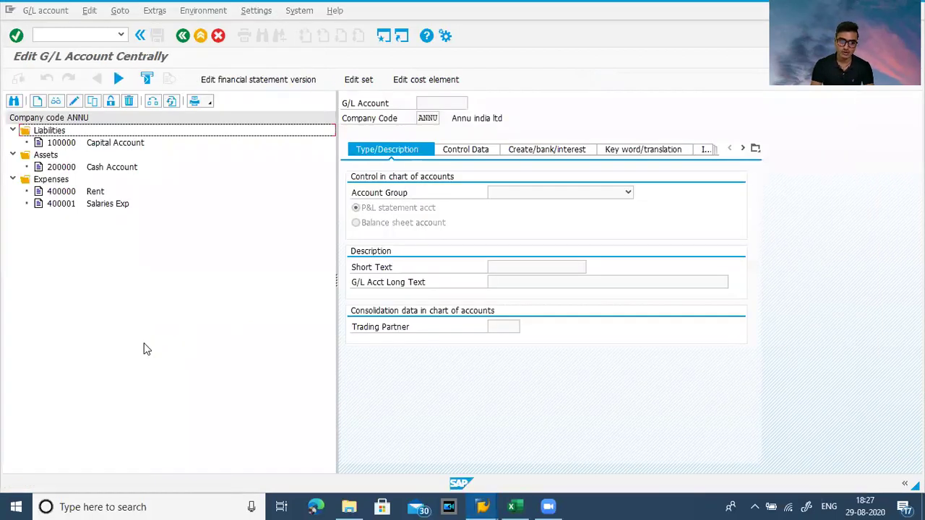
{"action": "key", "text": "alt+Tab"}
{"action": "key", "text": "alt+Tab"}
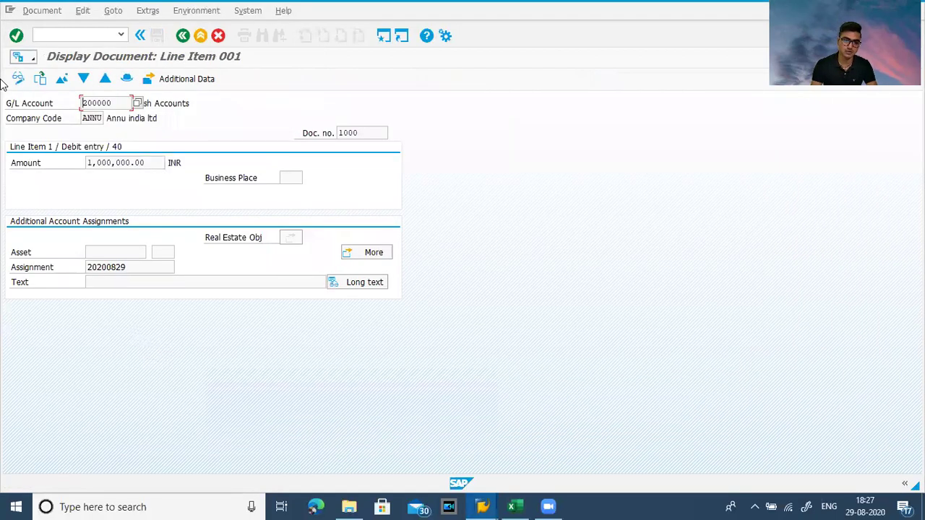
{"action": "left_click", "coordinate": [51, 39]}
{"action": "type", "text": "f-02"}
{"action": "key", "text": "BackSpace"}
{"action": "key", "text": "BackSpace"}
{"action": "key", "text": "BackSpace"}
{"action": "type", "text": "/nf-02"}
{"action": "key", "text": "Return"}
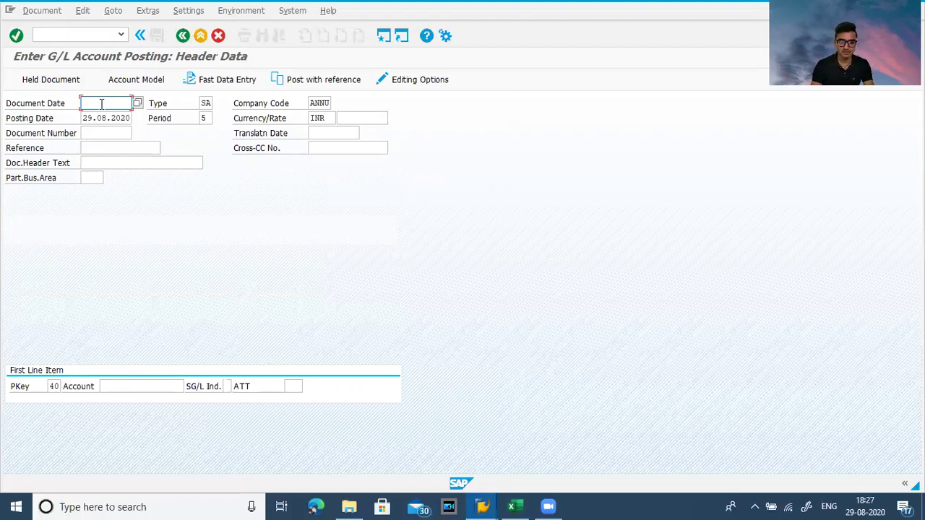
Step: Set the document date to 29.08.2020 and choose posting key 40 (Debit entry) from the posting key list for the first line item
{"action": "type", "text": "29"}
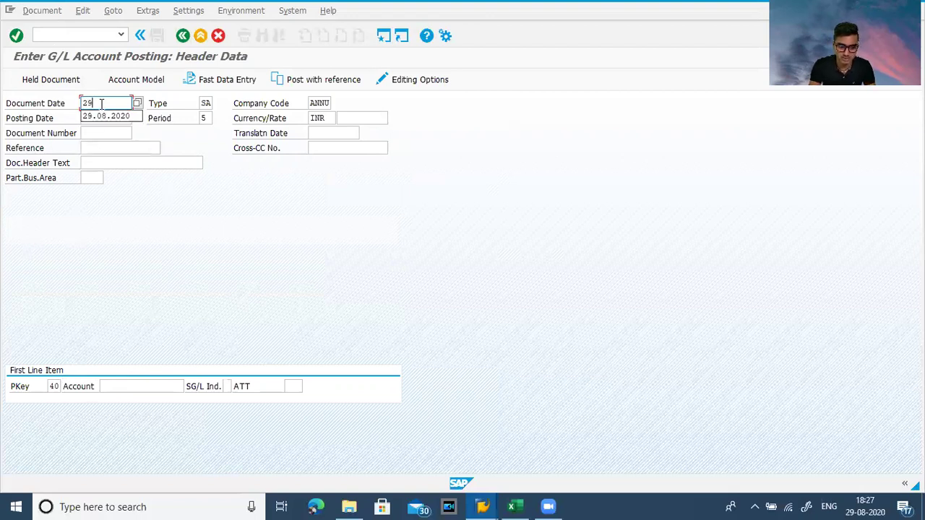
{"action": "left_click", "coordinate": [111, 116]}
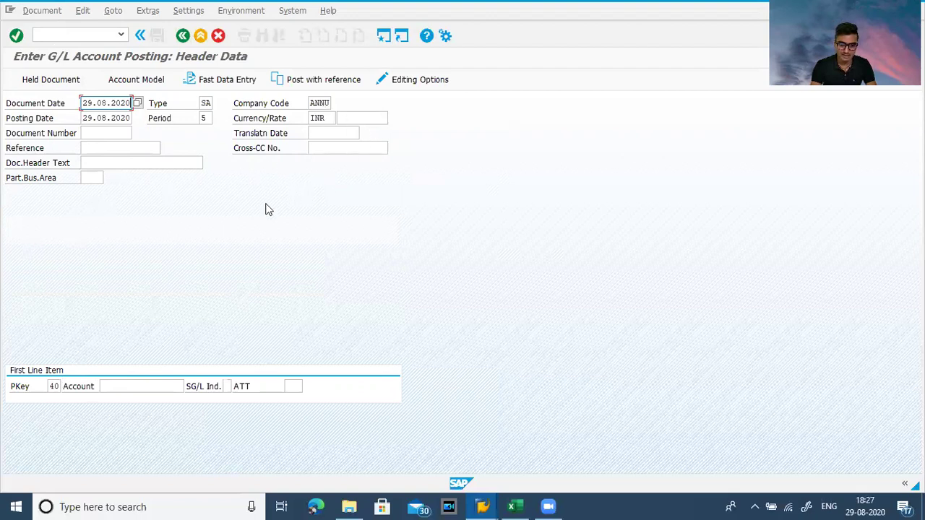
{"action": "left_click", "coordinate": [59, 389]}
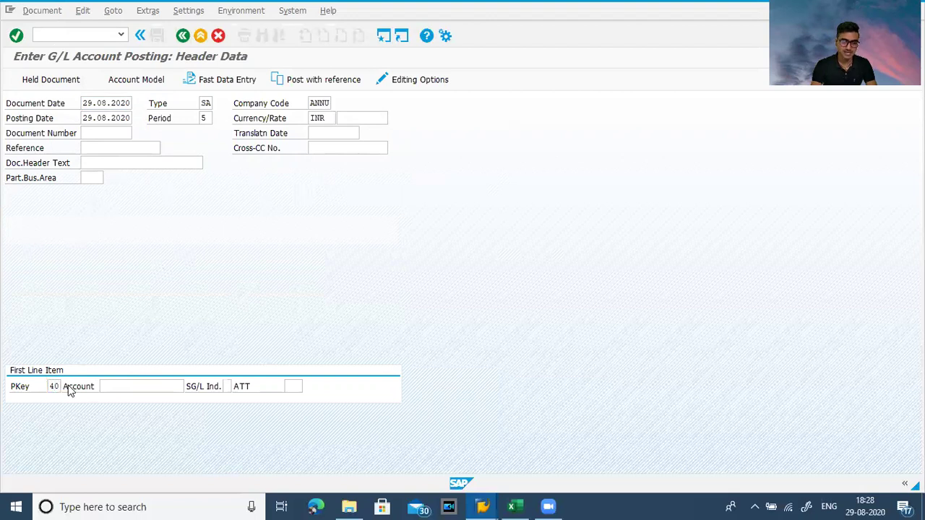
{"action": "left_click", "coordinate": [65, 386]}
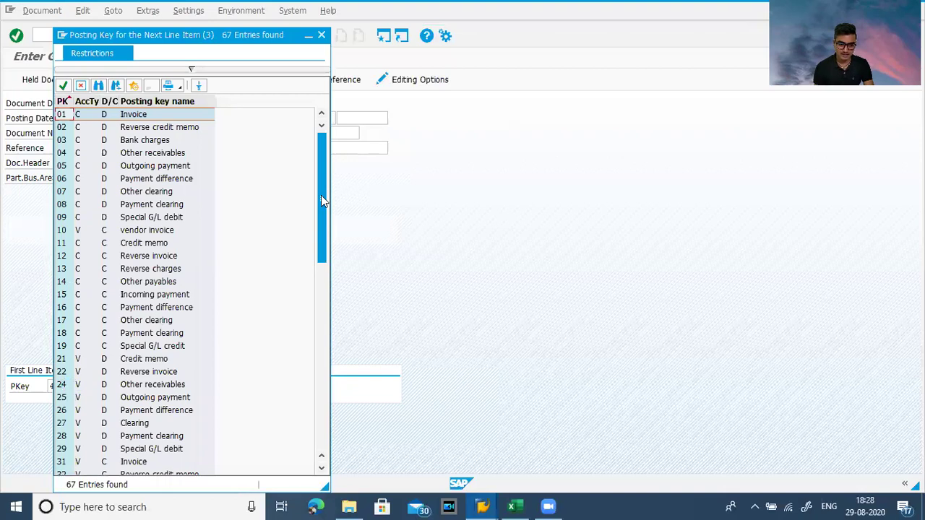
{"action": "left_click", "coordinate": [322, 470]}
{"action": "left_click", "coordinate": [322, 470]}
{"action": "left_click", "coordinate": [322, 470]}
{"action": "left_click", "coordinate": [323, 469]}
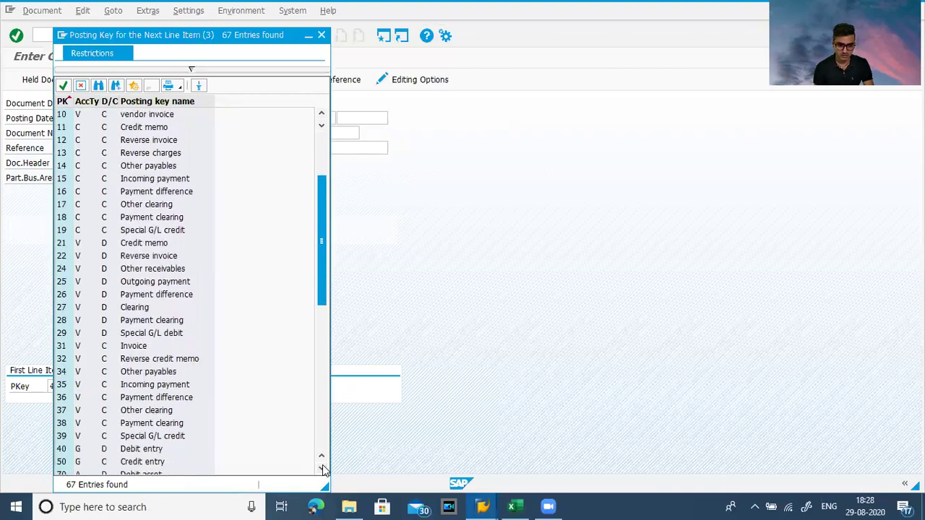
{"action": "double_click", "coordinate": [142, 451]}
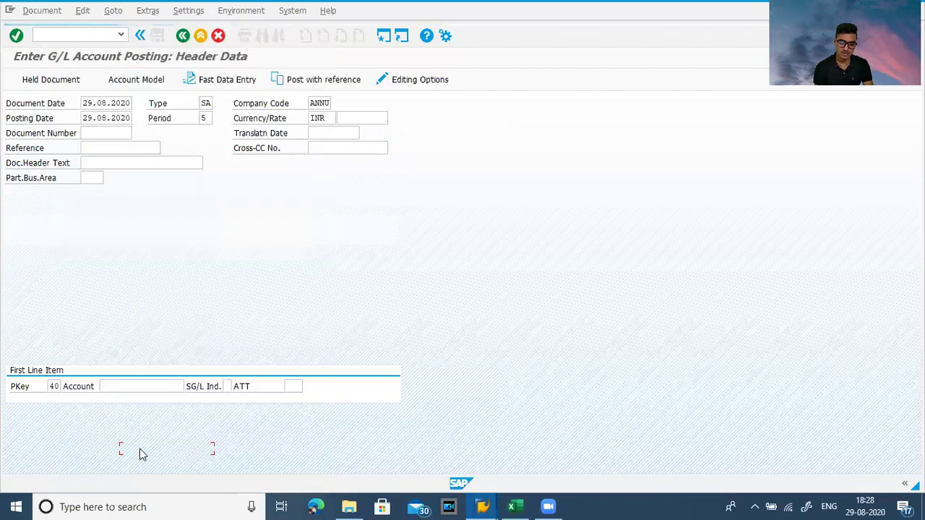
Step: Look up the salaries expense account in the G/L account session and enter 400001 as the first line item's account
{"action": "left_click", "coordinate": [125, 386]}
{"action": "key", "text": "alt+Tab"}
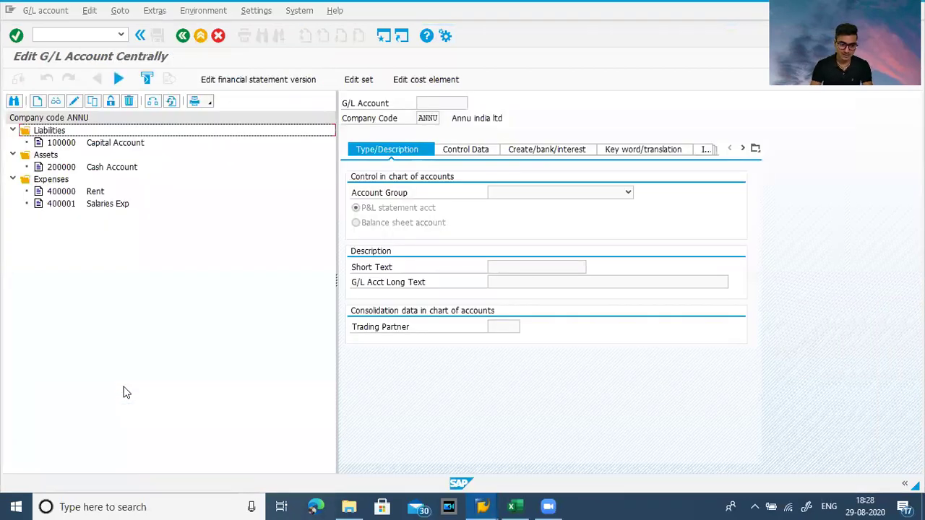
{"action": "key", "text": "alt+Tab"}
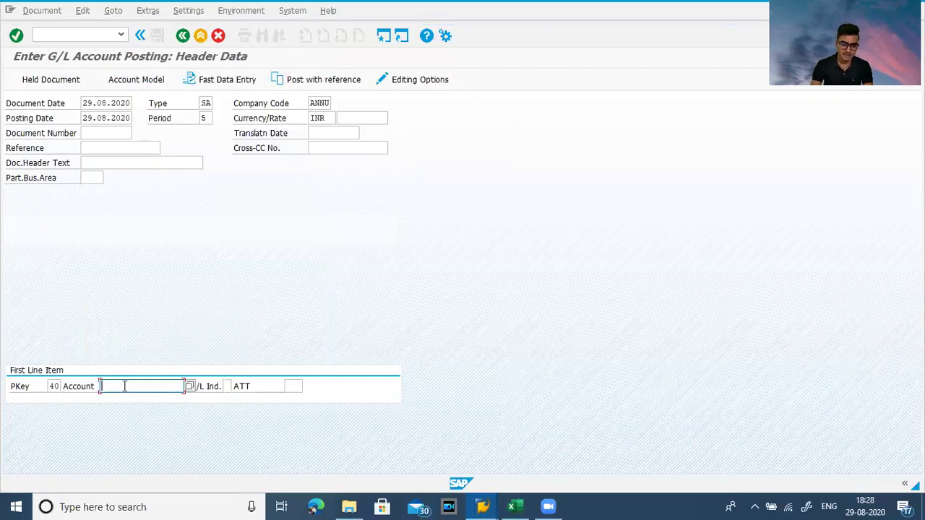
{"action": "type", "text": "40000"}
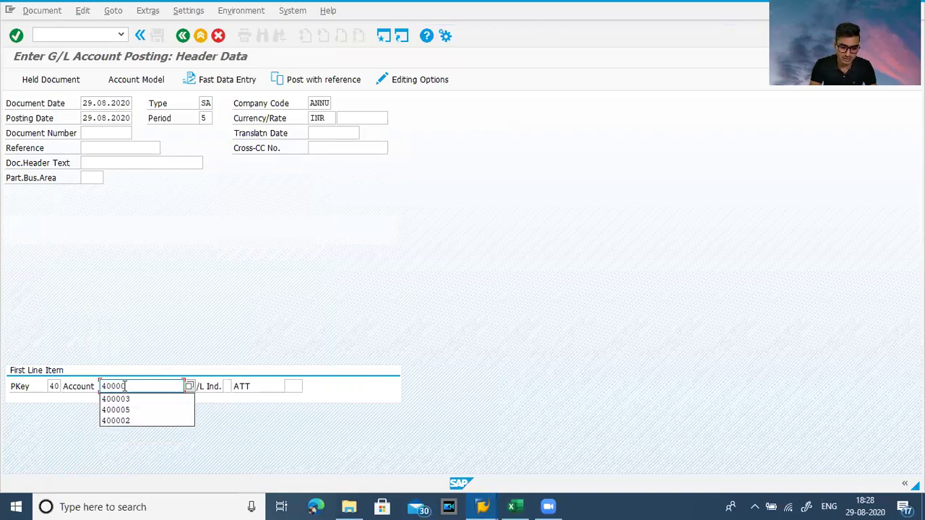
{"action": "type", "text": "1"}
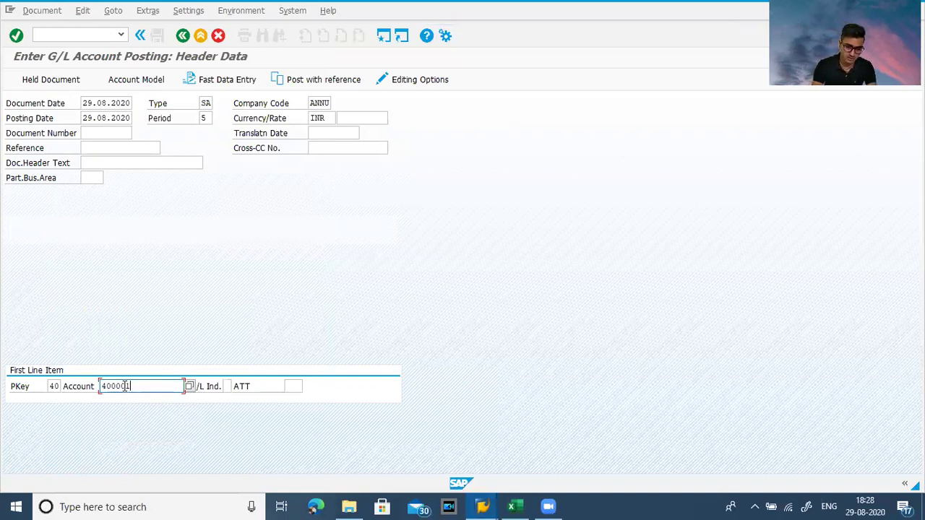
Step: Enter 20000 INR as the salaries item's amount and set posting key 40 for the next line item
{"action": "key", "text": "Return"}
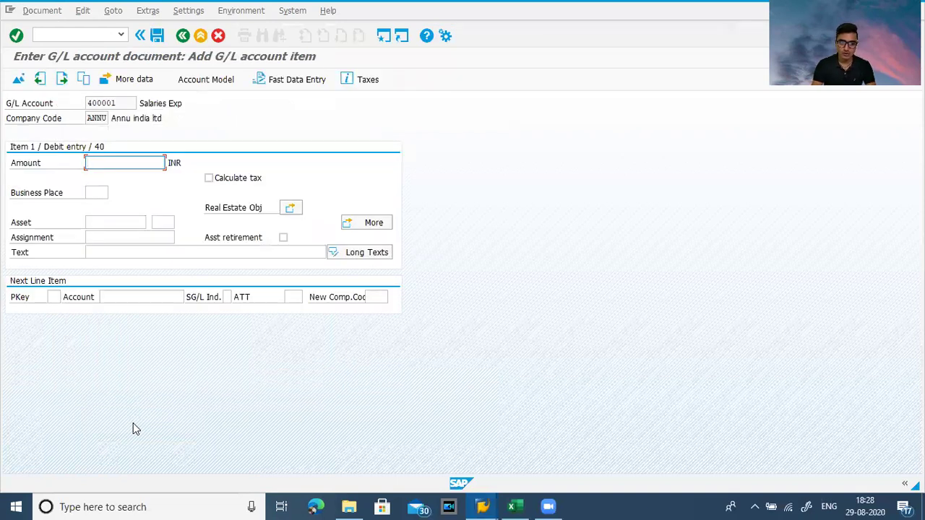
{"action": "type", "text": "20000"}
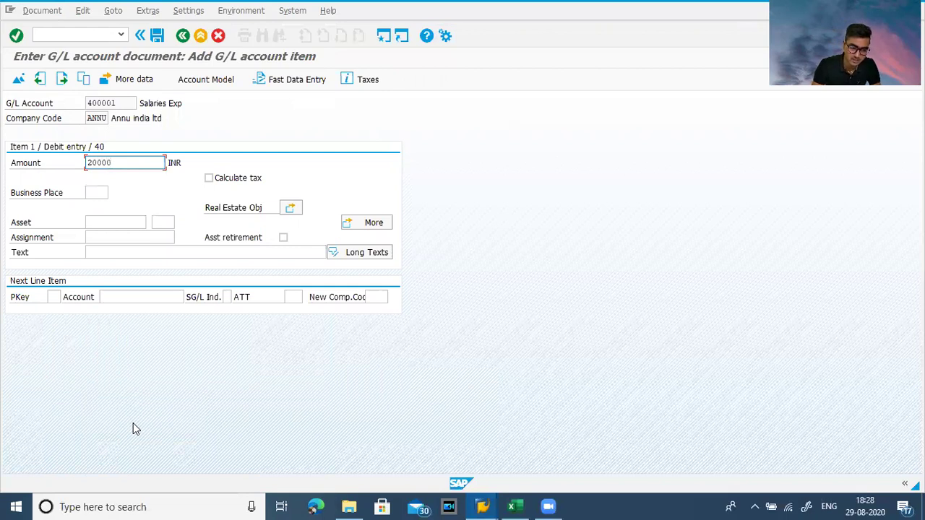
{"action": "left_click", "coordinate": [54, 298]}
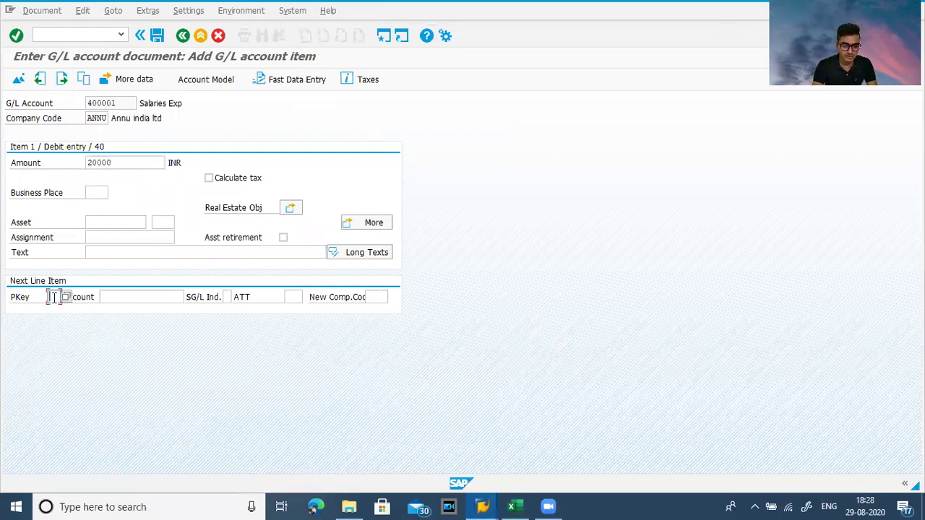
{"action": "type", "text": "40"}
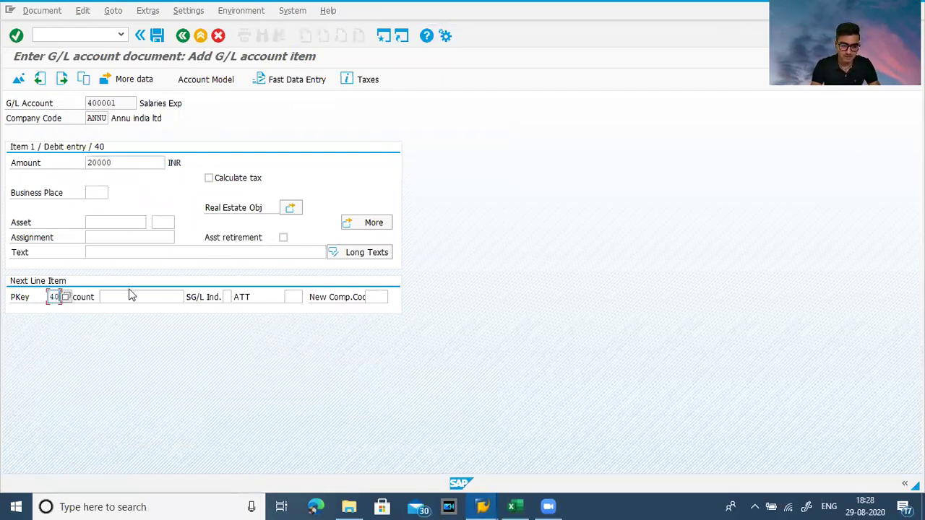
Step: Look up the rent account in the G/L account session and enter 400000 as the second line item's account
{"action": "left_click", "coordinate": [139, 296]}
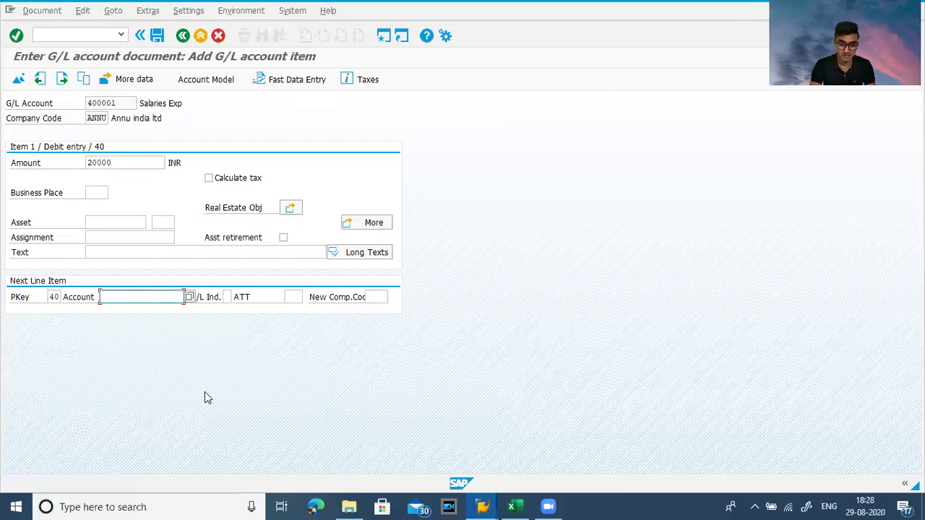
{"action": "key", "text": "alt+Tab"}
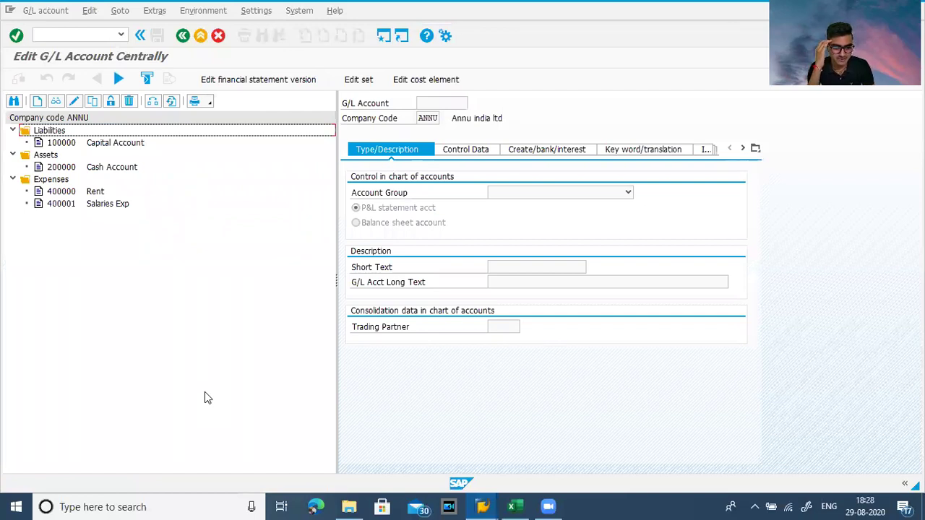
{"action": "key", "text": "alt+Tab"}
{"action": "type", "text": "400000"}
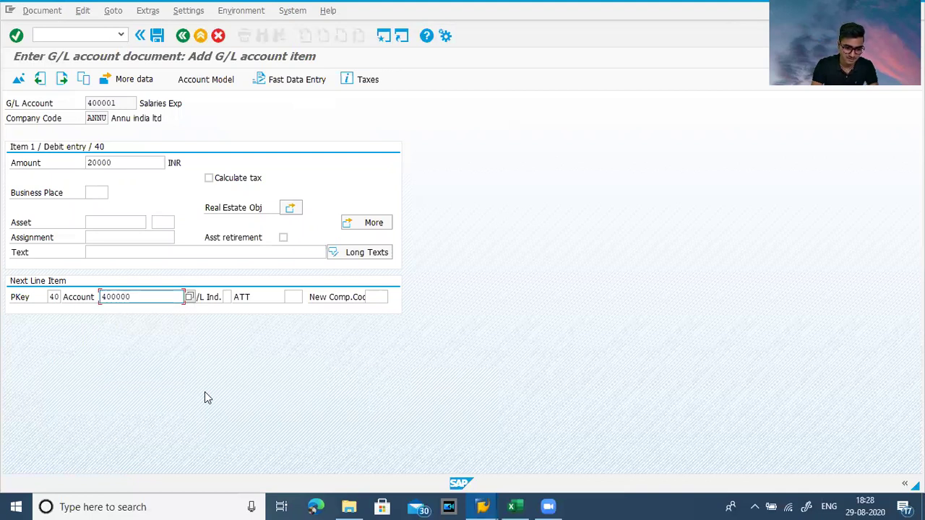
{"action": "key", "text": "alt+Tab"}
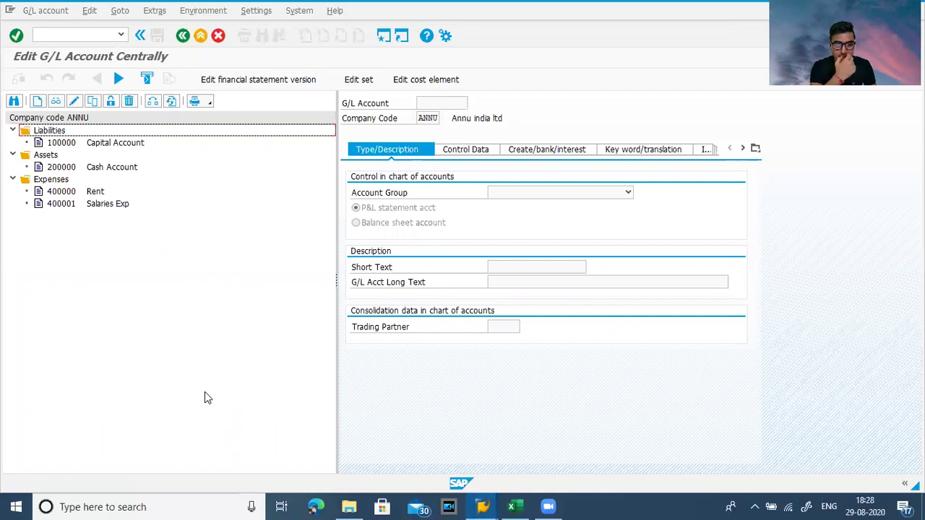
{"action": "key", "text": "alt+Tab"}
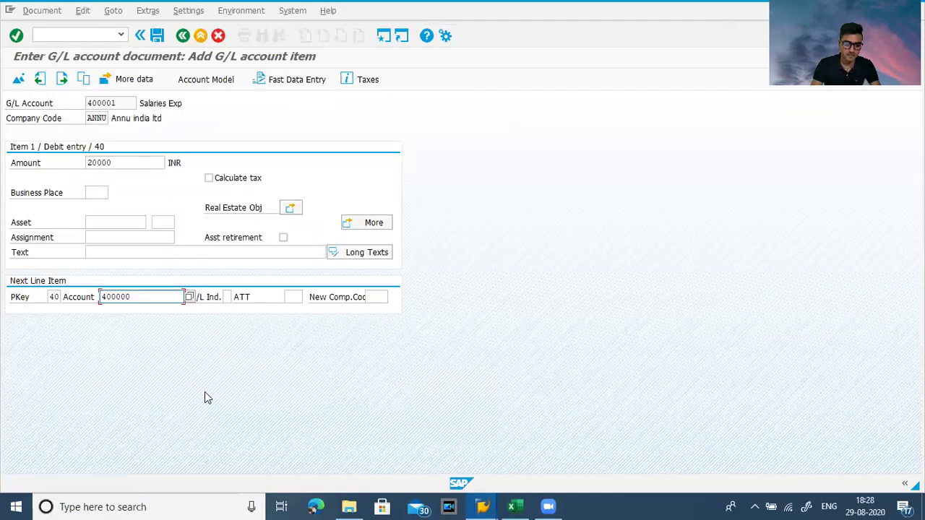
{"action": "key", "text": "Return"}
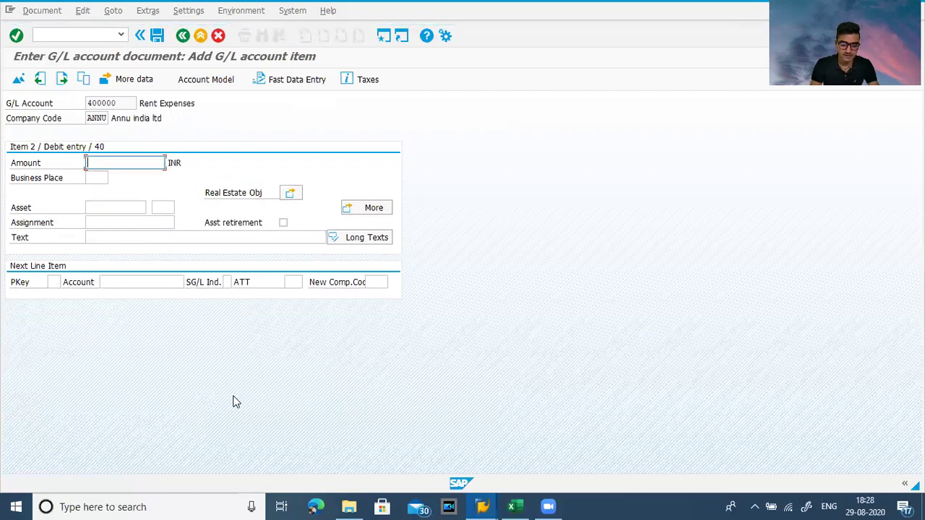
Step: Enter 20000 INR on the rent item and add a third line item with posting key 50 and cash account 200000
{"action": "type", "text": "2"}
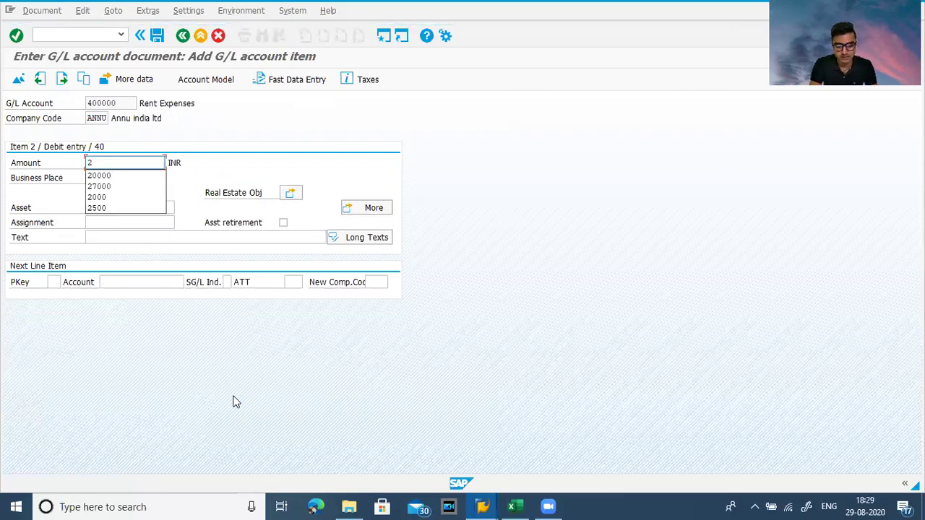
{"action": "type", "text": "0000"}
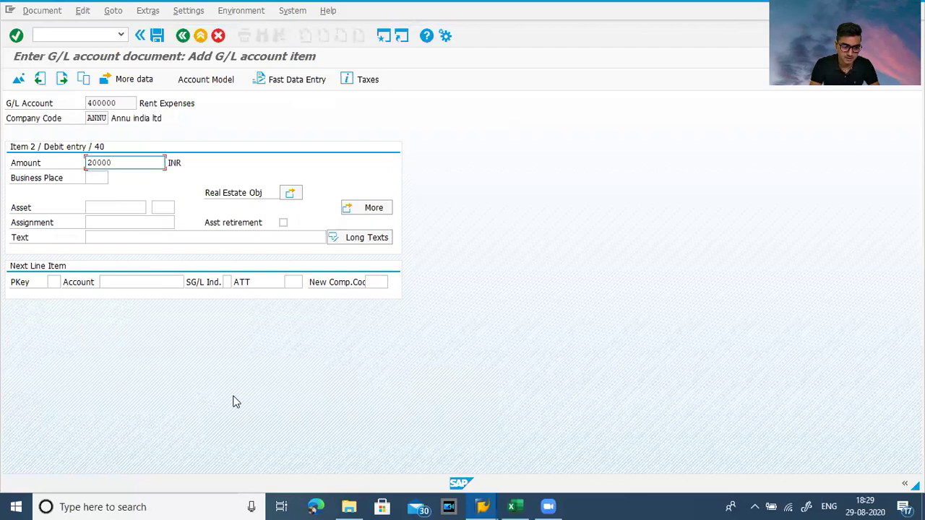
{"action": "left_click", "coordinate": [166, 237]}
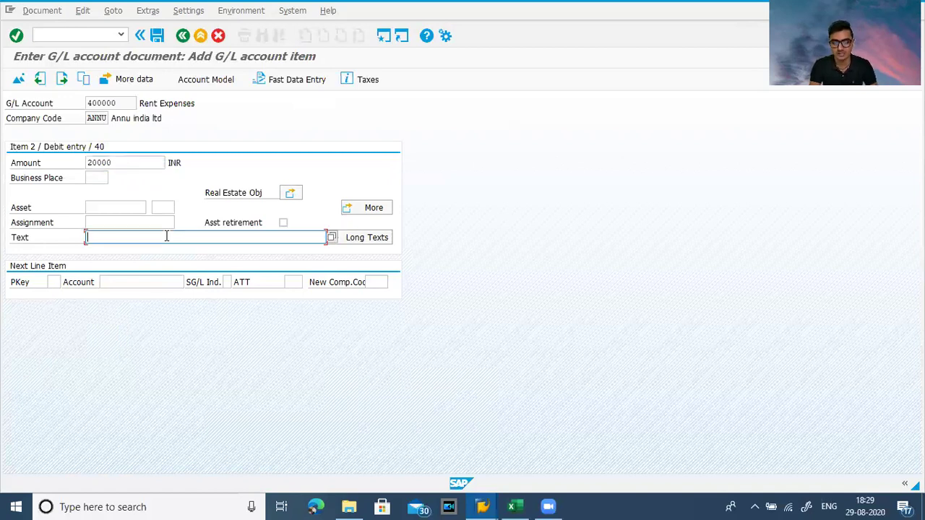
{"action": "left_click", "coordinate": [55, 281]}
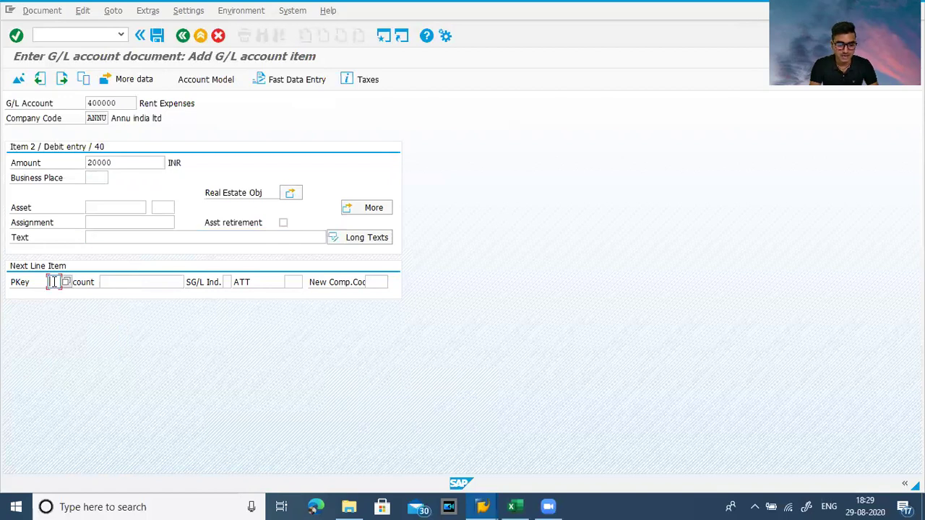
{"action": "type", "text": "50"}
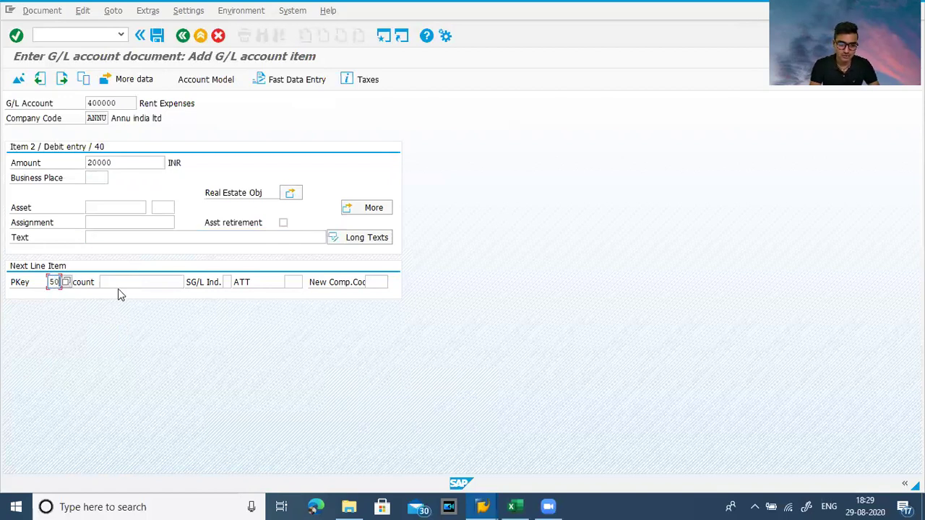
{"action": "left_click", "coordinate": [130, 280]}
{"action": "type", "text": "200000"}
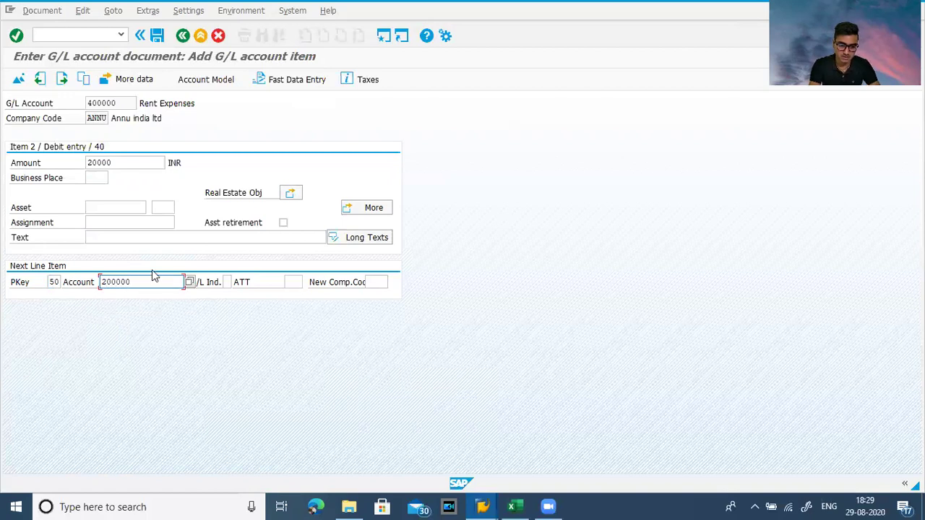
{"action": "key", "text": "Return"}
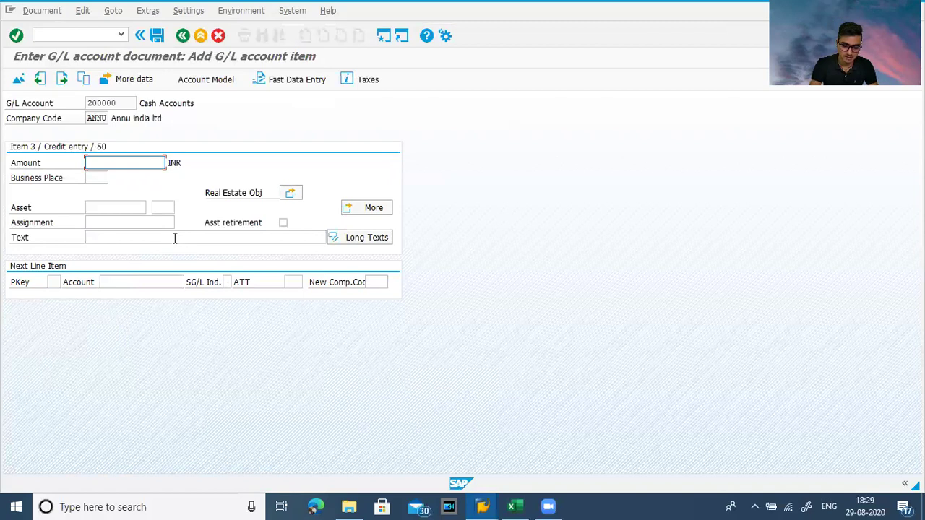
Step: Enter * as the cash item's balancing amount and post the document after checking its overview
{"action": "type", "text": "10000"}
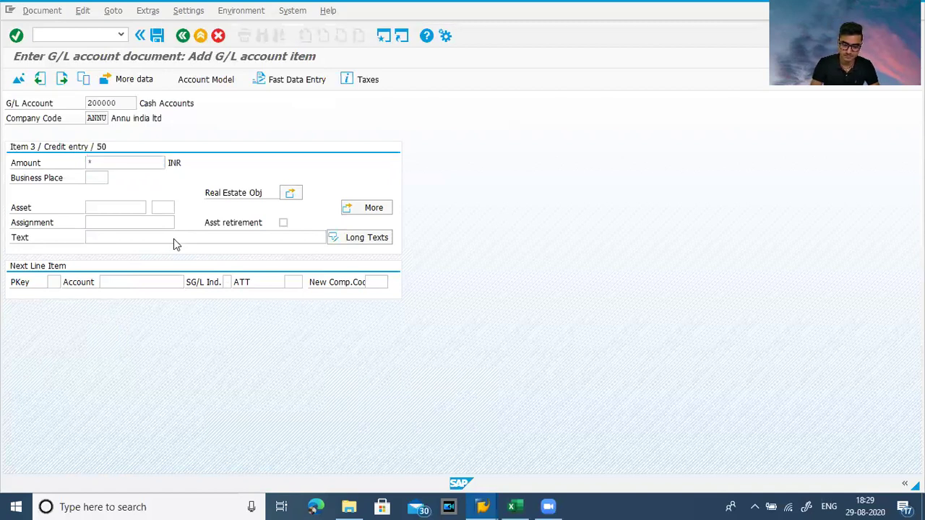
{"action": "key", "text": "Return"}
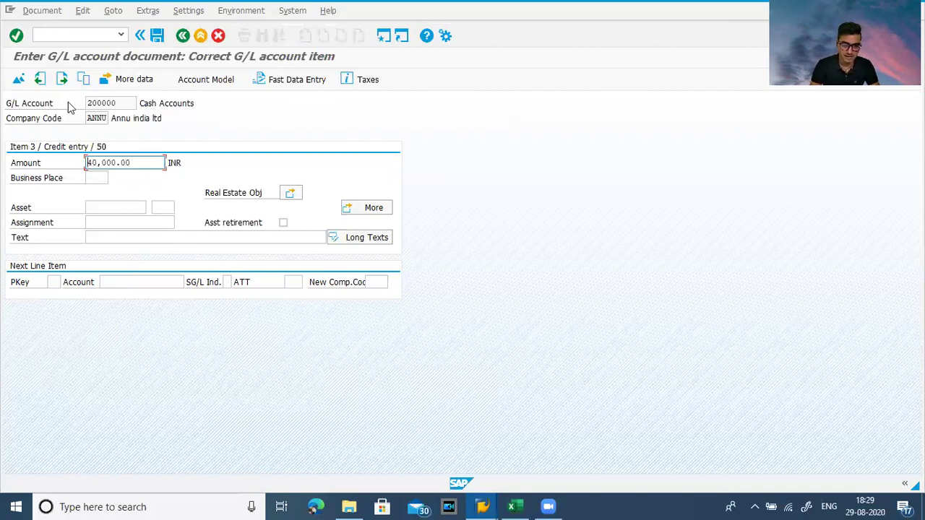
{"action": "left_click", "coordinate": [19, 80]}
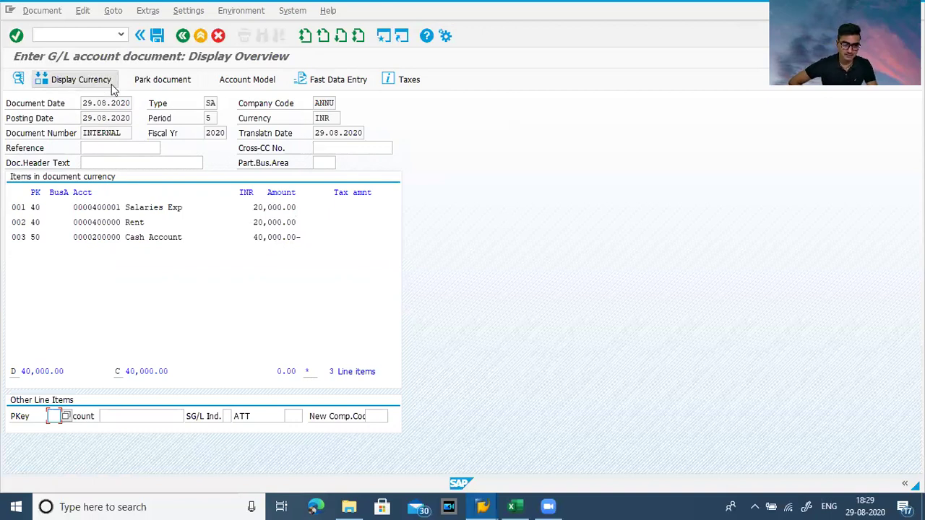
{"action": "left_click", "coordinate": [156, 36]}
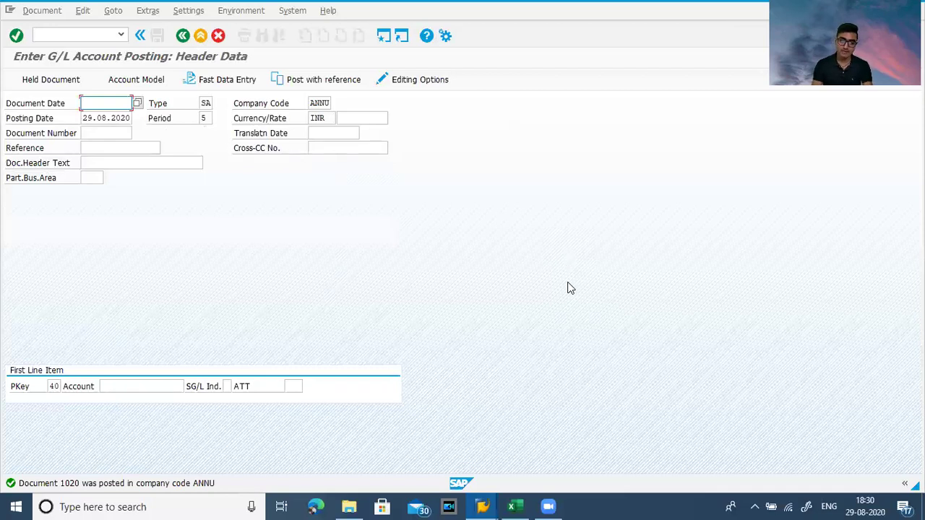
Step: Open the G/L account line item display with transaction /nfbl3n
{"action": "left_click", "coordinate": [79, 33]}
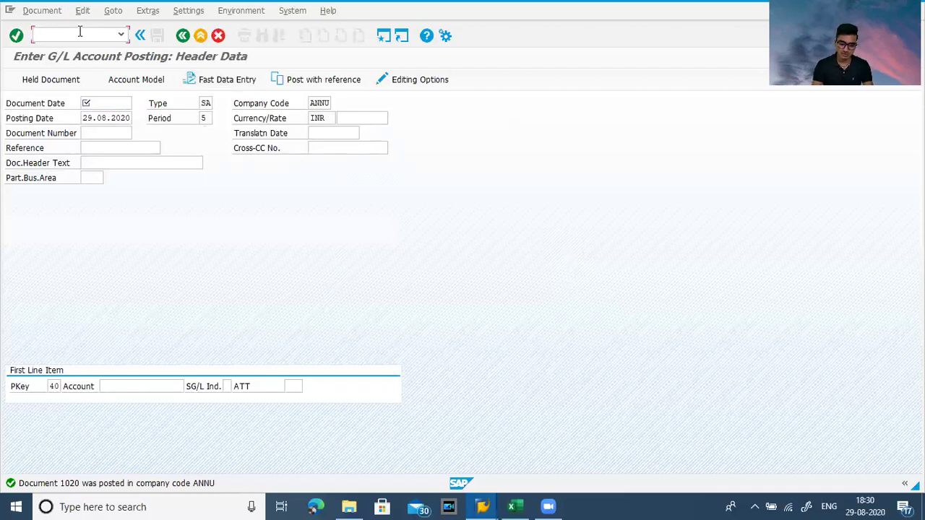
{"action": "left_click", "coordinate": [79, 34]}
{"action": "key", "text": "Escape"}
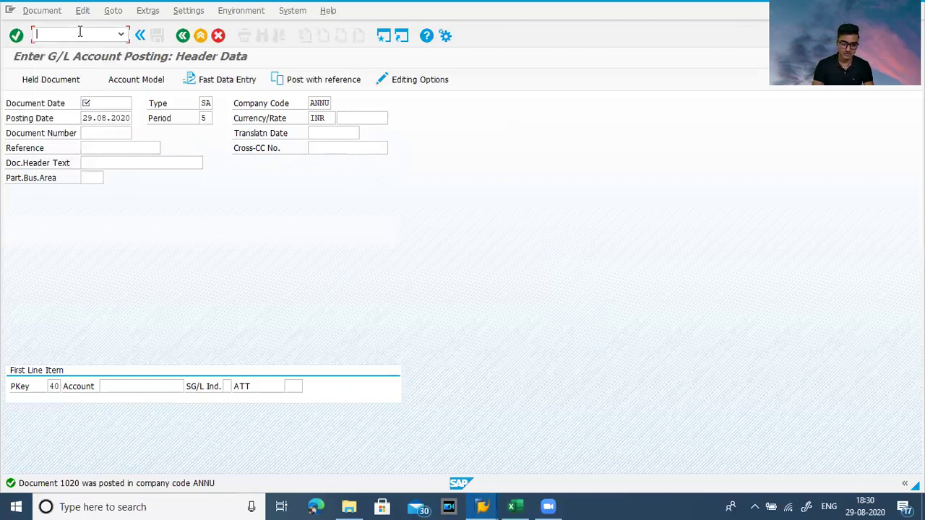
{"action": "left_click", "coordinate": [80, 33]}
{"action": "key", "text": "Down"}
{"action": "key", "text": "Down"}
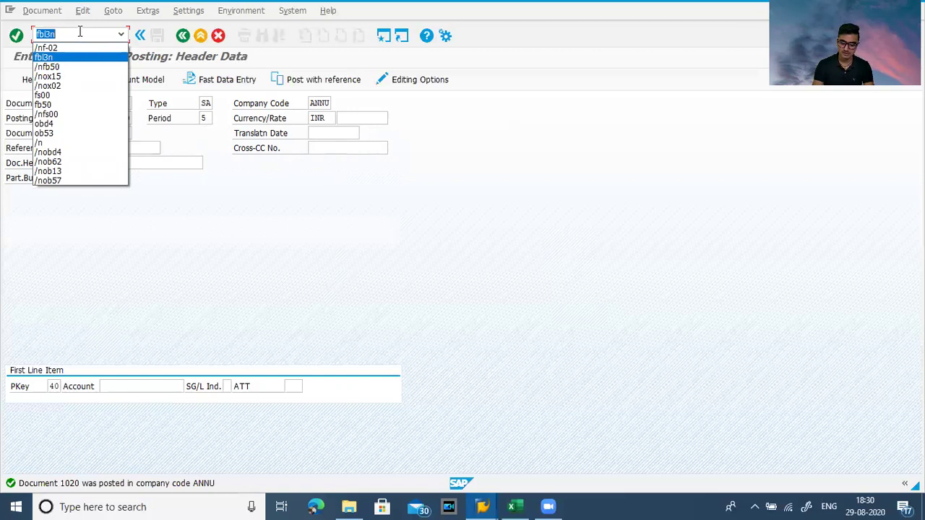
{"action": "key", "text": "Return"}
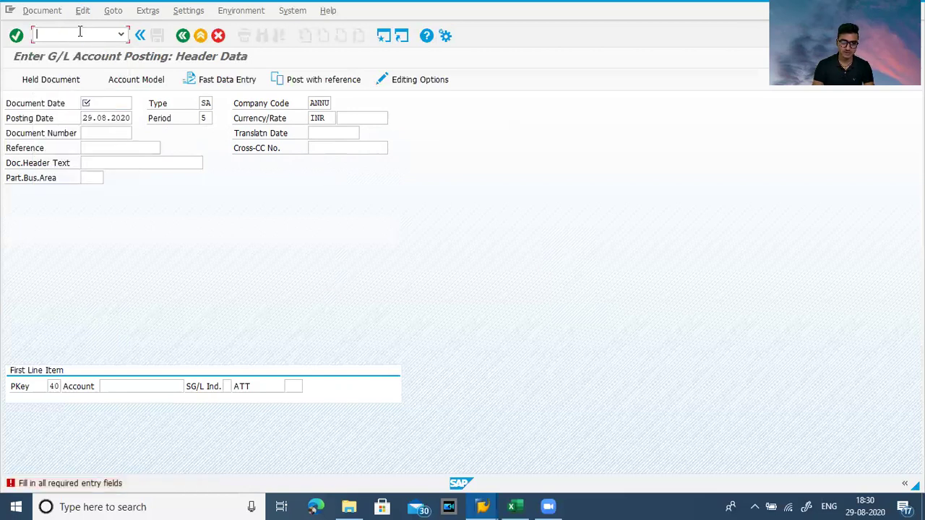
{"action": "type", "text": "/nfbl3n"}
{"action": "key", "text": "Return"}
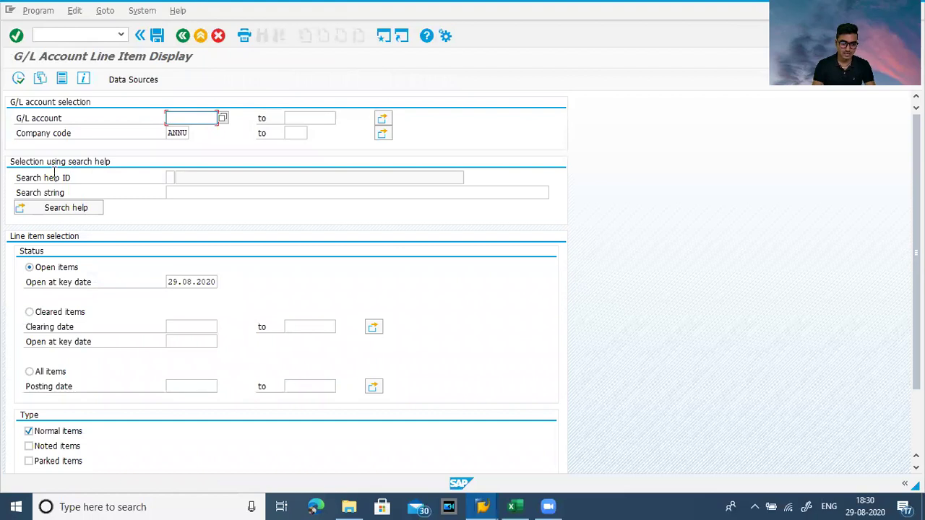
Step: Display all items for company code ANNU and review the line items of the capital, cash, rent and salaries accounts
{"action": "left_click", "coordinate": [29, 373]}
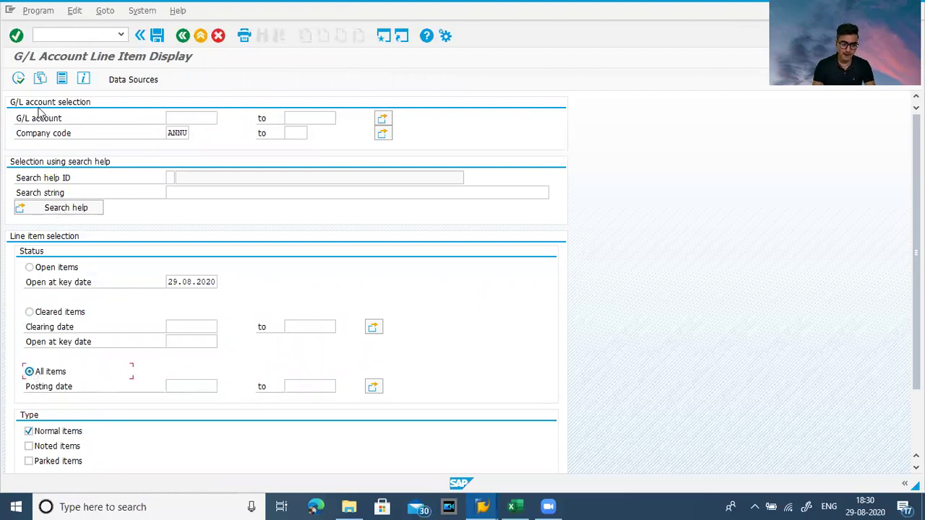
{"action": "left_click", "coordinate": [18, 80]}
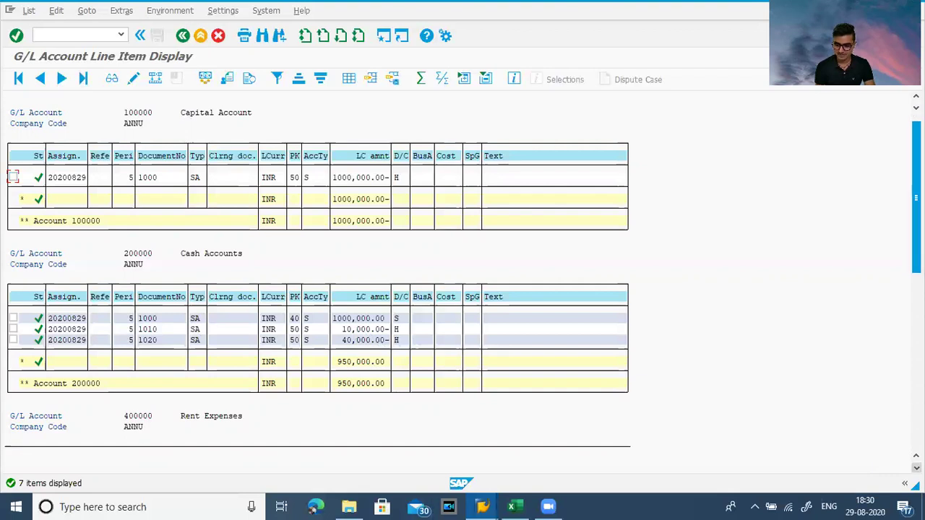
{"action": "scroll", "coordinate": [916, 434], "scroll_direction": "down", "scroll_amount": 2}
{"action": "scroll", "coordinate": [916, 434], "scroll_direction": "down", "scroll_amount": 4}
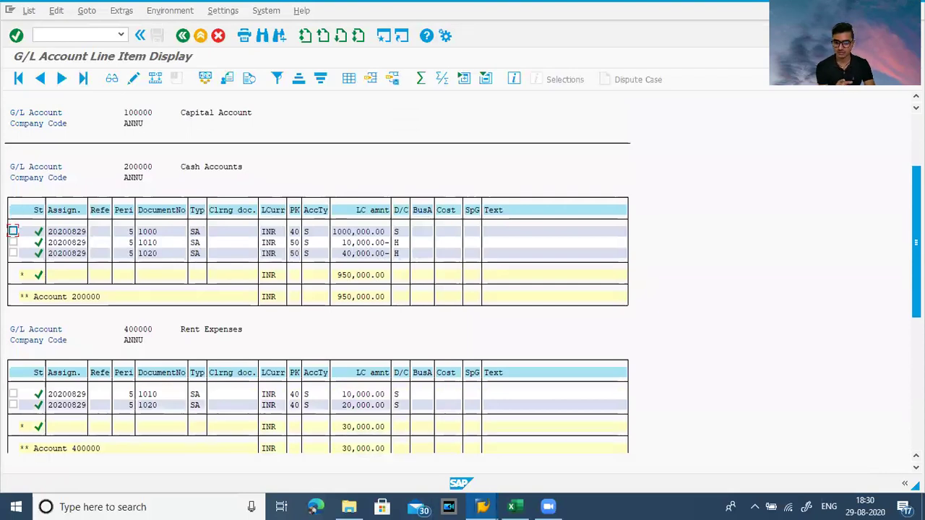
{"action": "scroll", "coordinate": [915, 467], "scroll_direction": "down", "scroll_amount": 4}
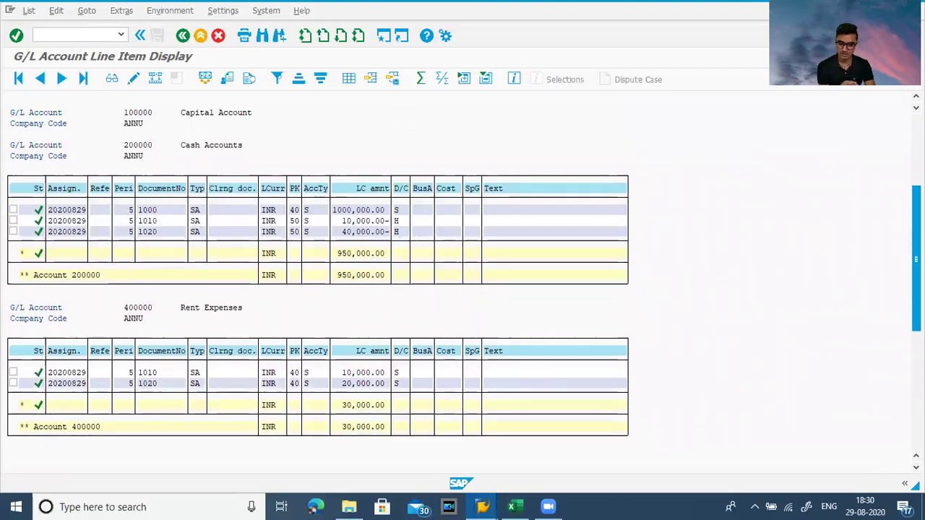
{"action": "scroll", "coordinate": [463, 289], "scroll_direction": "down", "scroll_amount": 5}
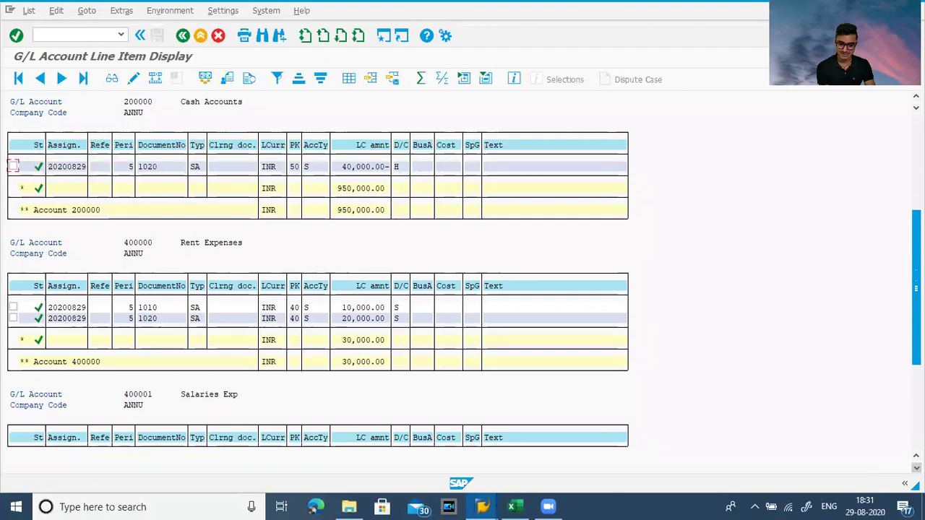
{"action": "scroll", "coordinate": [463, 289], "scroll_direction": "down", "scroll_amount": 6}
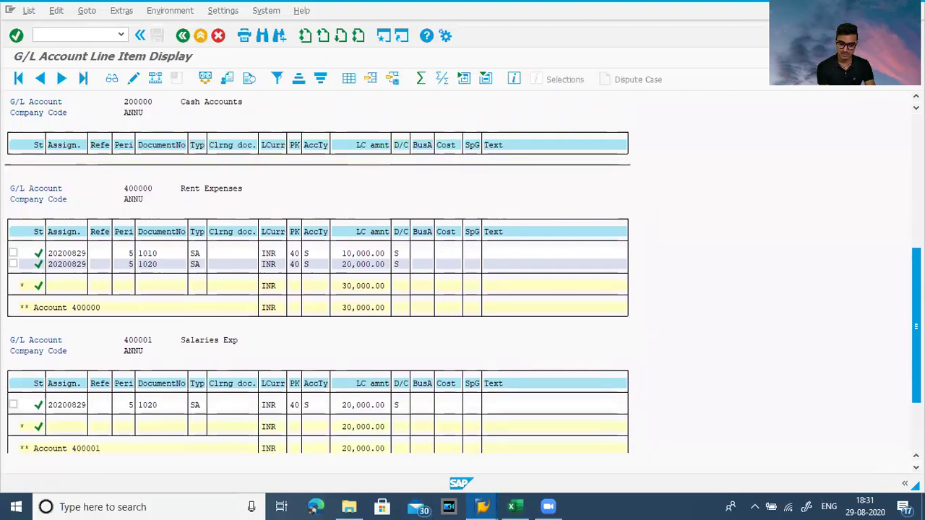
{"action": "scroll", "coordinate": [463, 289], "scroll_direction": "down", "scroll_amount": 5}
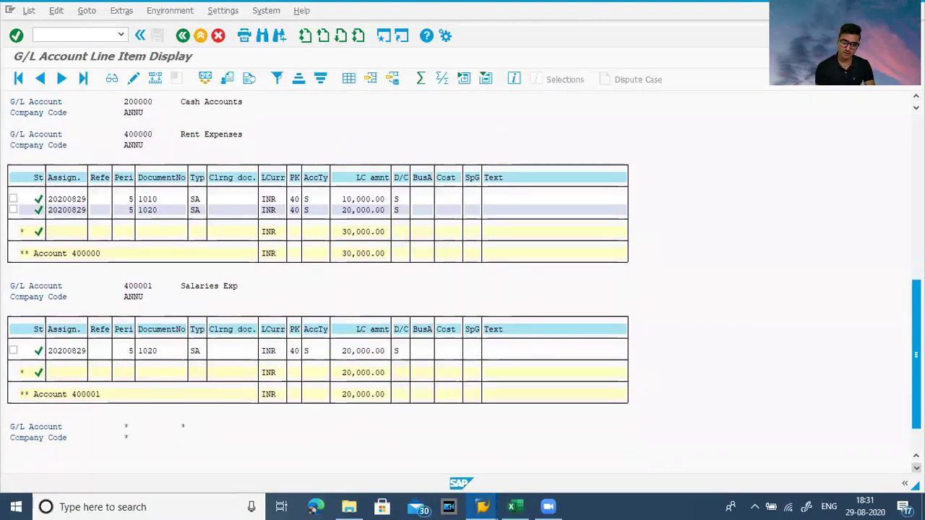
{"action": "scroll", "coordinate": [462, 290], "scroll_direction": "down", "scroll_amount": 2}
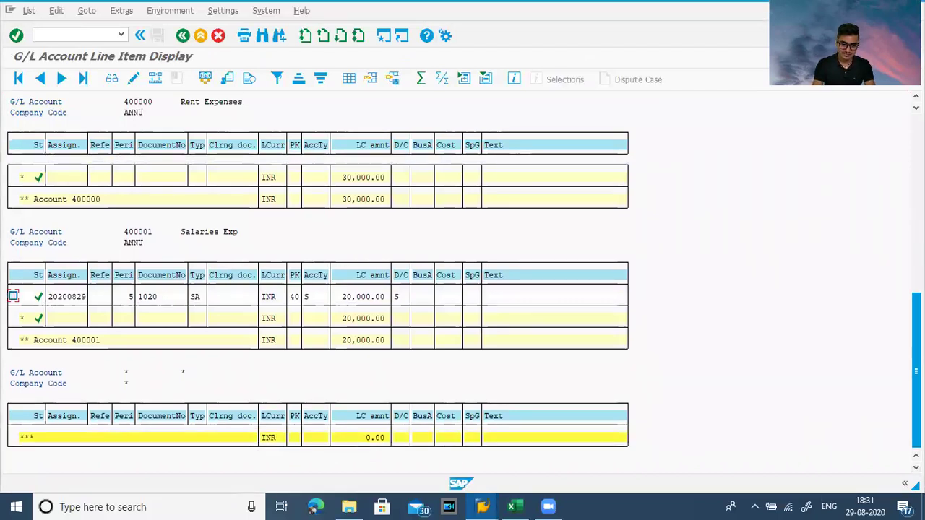
Step: Switch to the SAP Excel Master workbook in Excel and look up the T-code for Account Balances
{"action": "key", "text": "alt+Tab"}
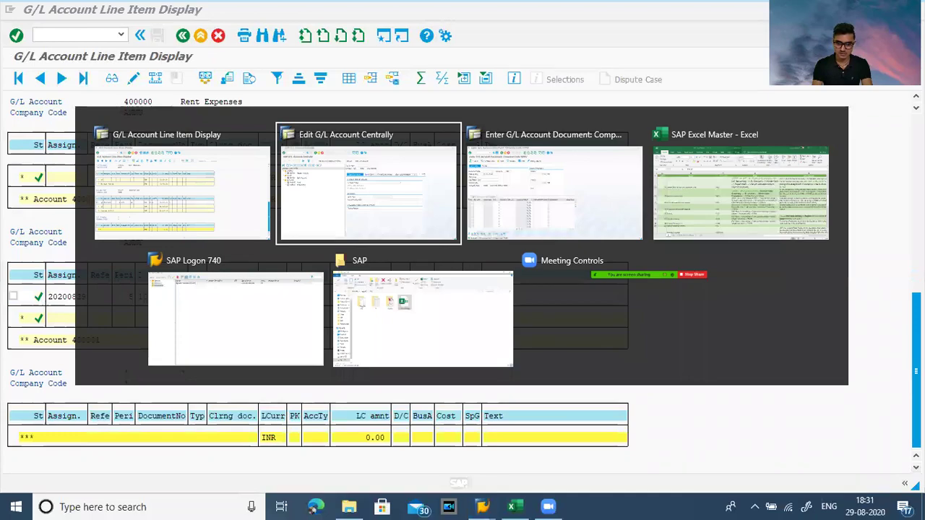
{"action": "key", "text": "alt+Tab"}
{"action": "key", "text": "alt+Tab"}
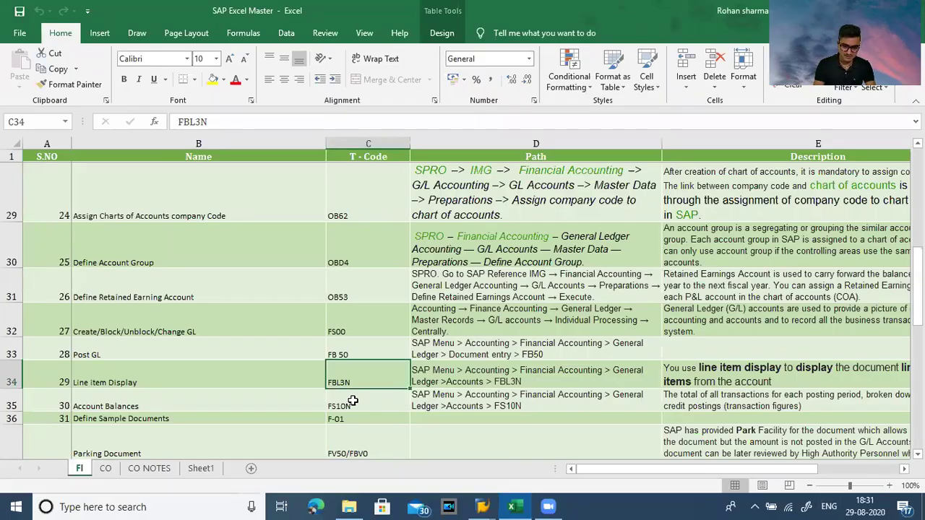
{"action": "left_click", "coordinate": [270, 409]}
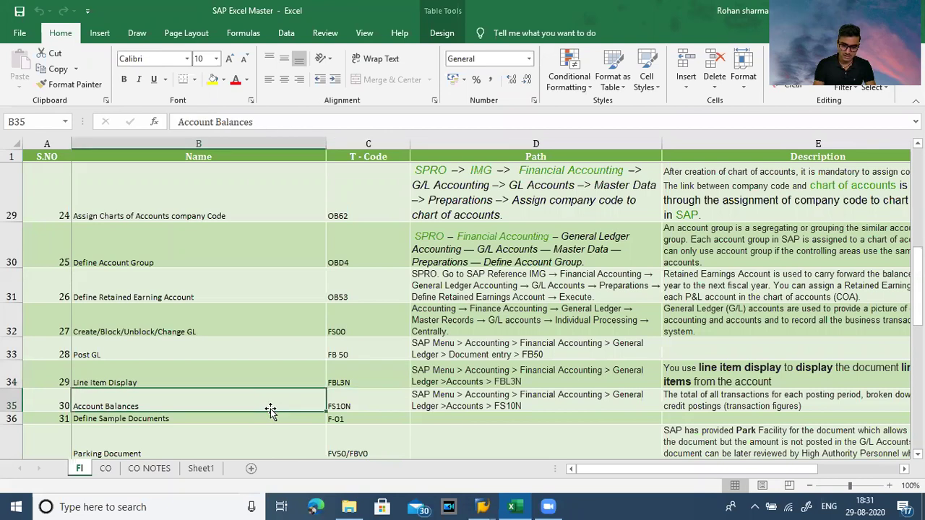
{"action": "left_click", "coordinate": [350, 409]}
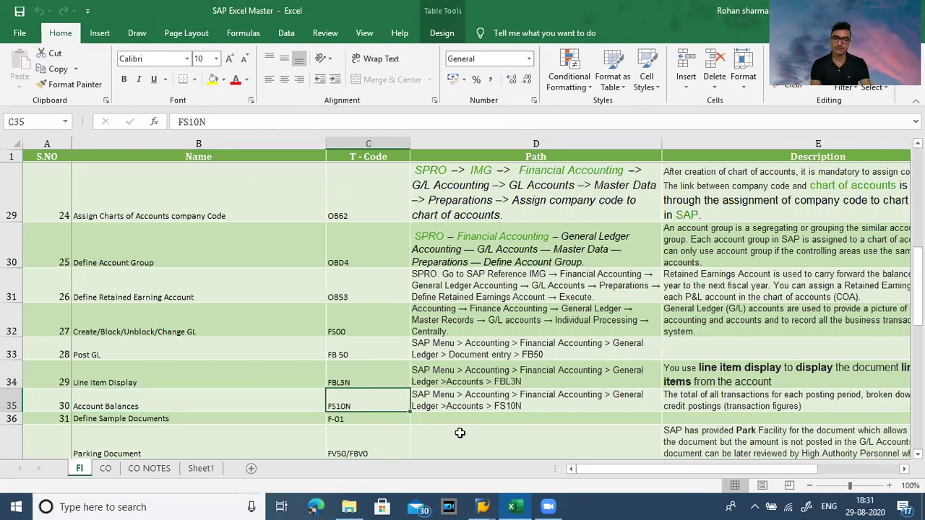
Step: Switch back to SAP and open the G/L account balance display with transaction /nfs10n
{"action": "key", "text": "alt+Tab"}
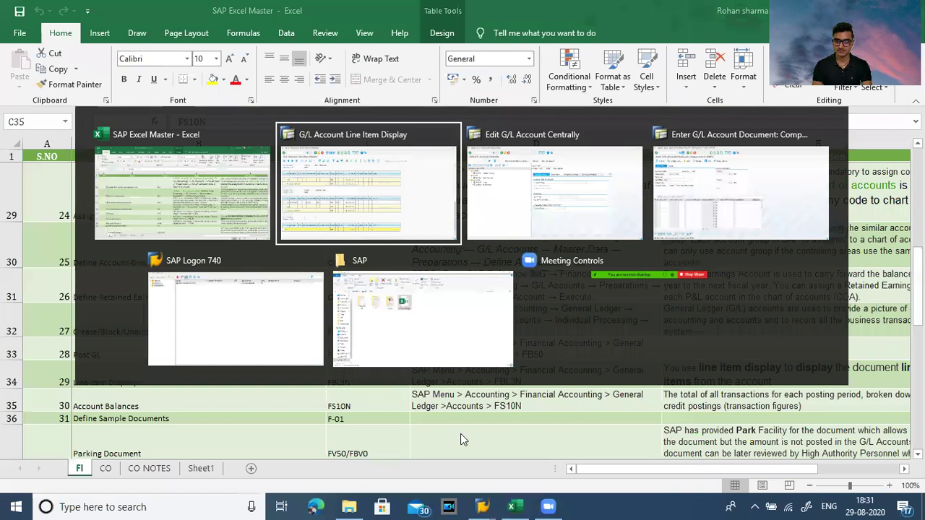
{"action": "left_click", "coordinate": [48, 35]}
{"action": "type", "text": "/nfs10n"}
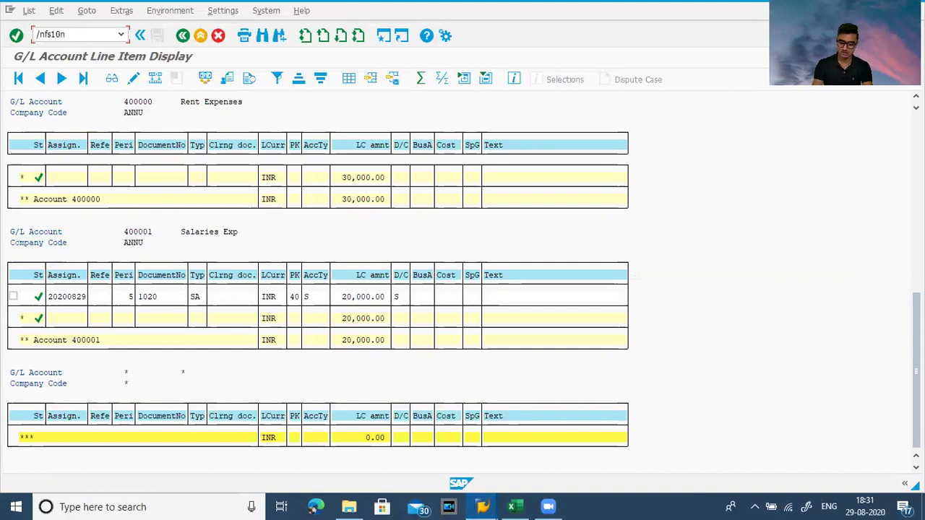
{"action": "key", "text": "Return"}
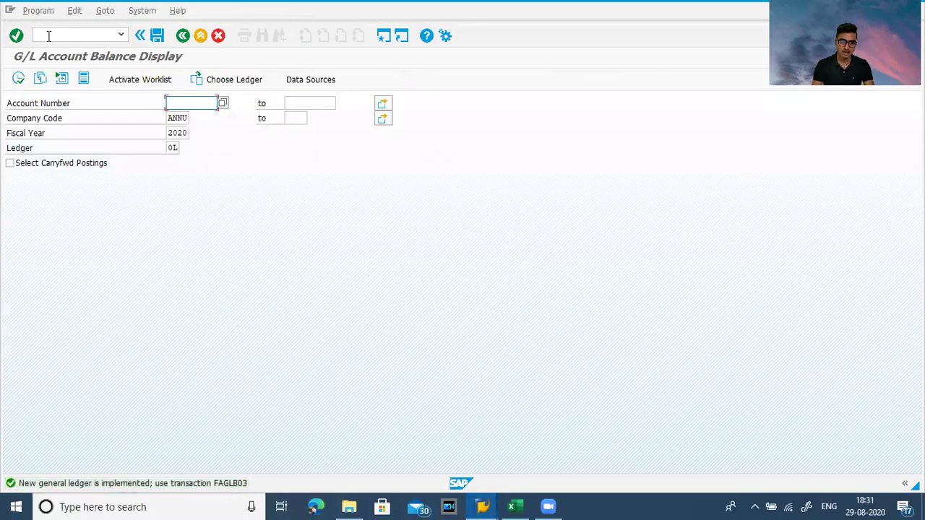
Step: Set the account number range from 100000 to 400002 for company code ANNU, checking the chart of accounts in the other SAP session
{"action": "left_click", "coordinate": [20, 83]}
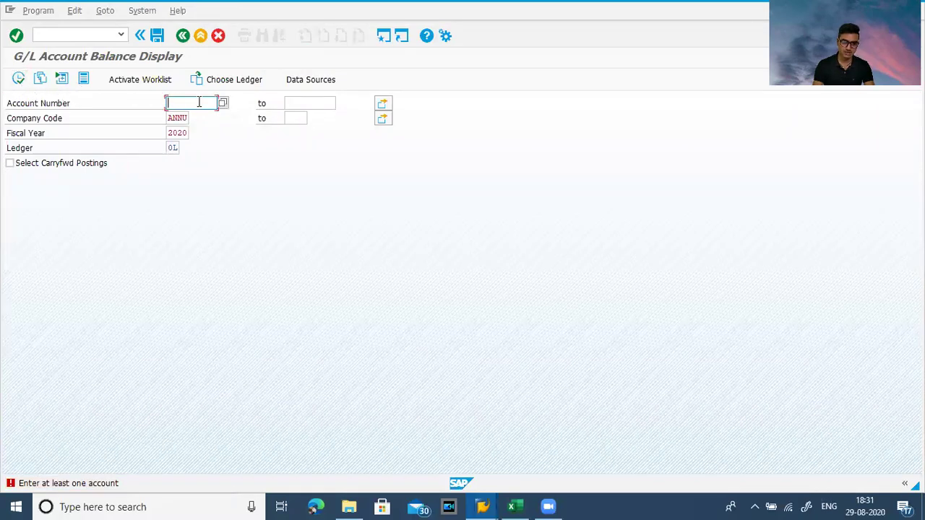
{"action": "type", "text": "100"}
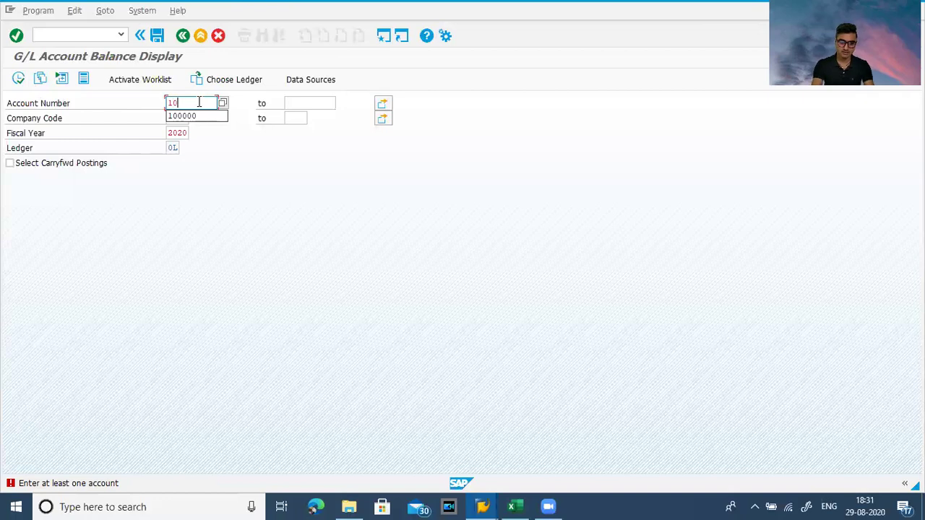
{"action": "left_click", "coordinate": [195, 117]}
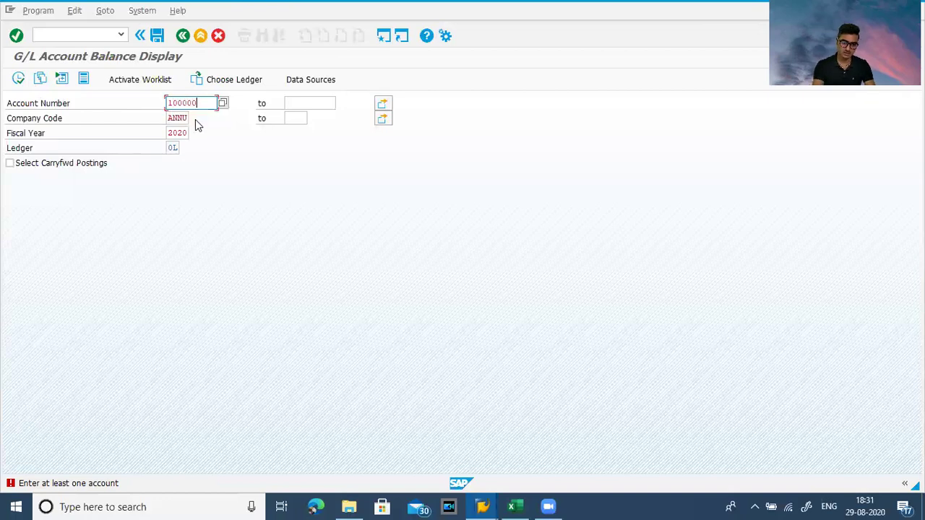
{"action": "left_click", "coordinate": [296, 105]}
{"action": "key", "text": "alt+Tab"}
{"action": "key", "text": "alt+Tab"}
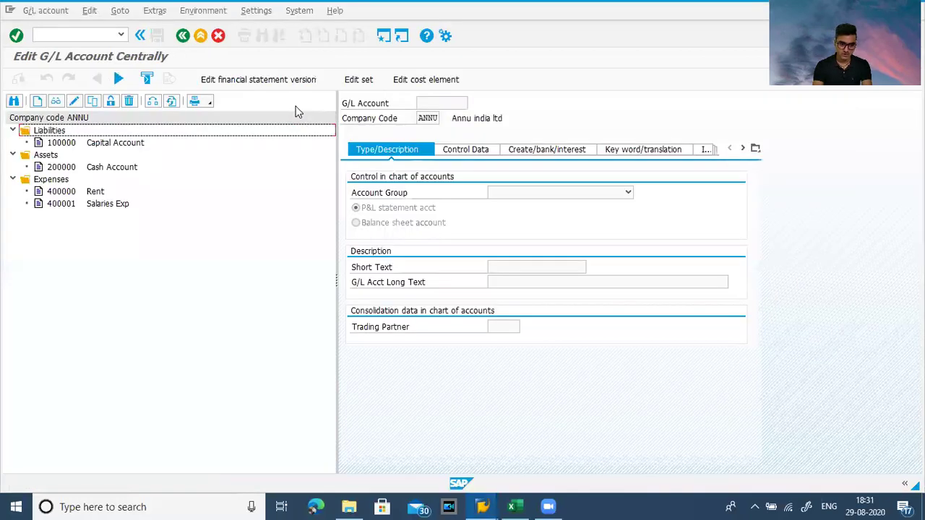
{"action": "key", "text": "alt+Tab"}
{"action": "type", "text": "40000"}
{"action": "left_click", "coordinate": [310, 117]}
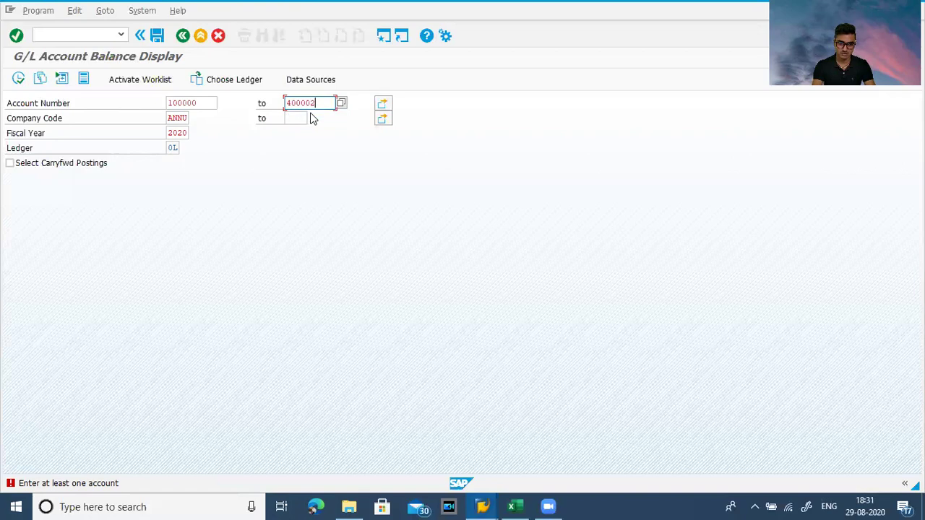
Step: Display the balances for the account range, review the debit and credit totals by period, and return to the selection
{"action": "left_click", "coordinate": [19, 79]}
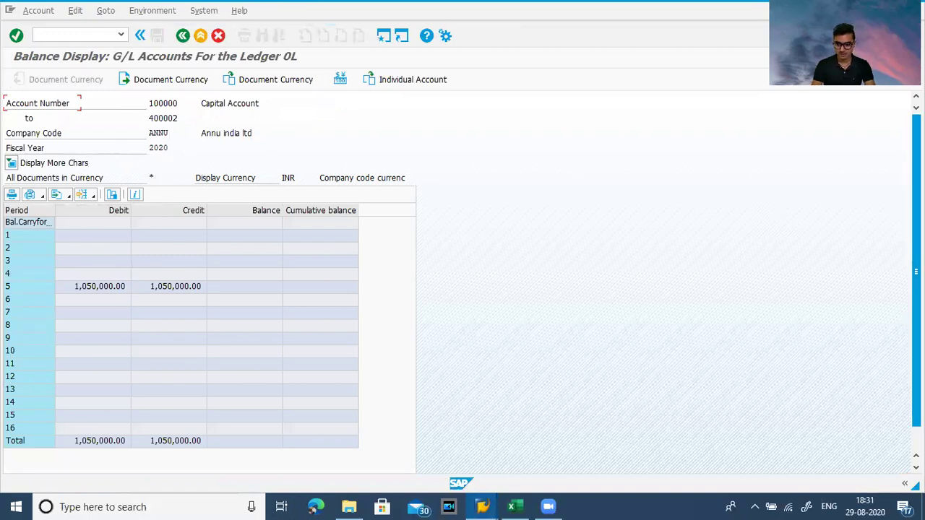
{"action": "scroll", "coordinate": [462, 282], "scroll_direction": "down", "scroll_amount": 1}
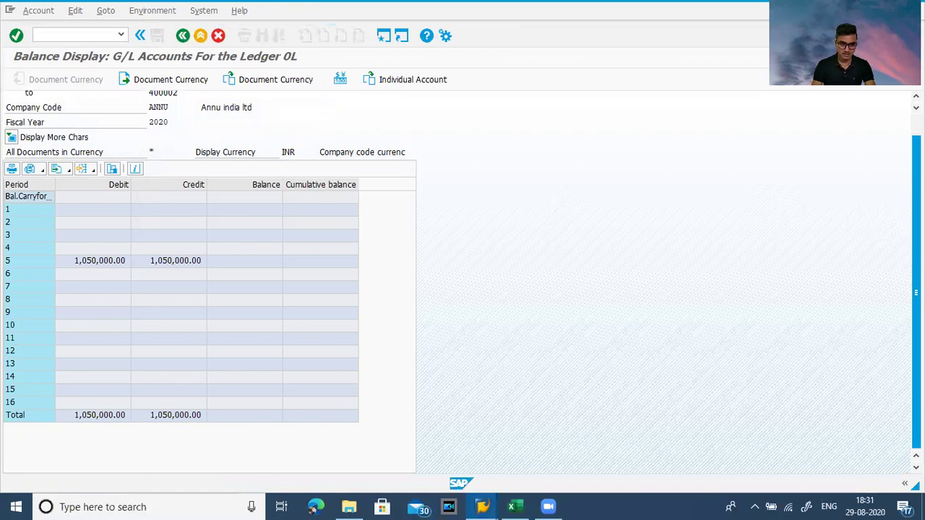
{"action": "scroll", "coordinate": [916, 293], "scroll_direction": "up", "scroll_amount": 1}
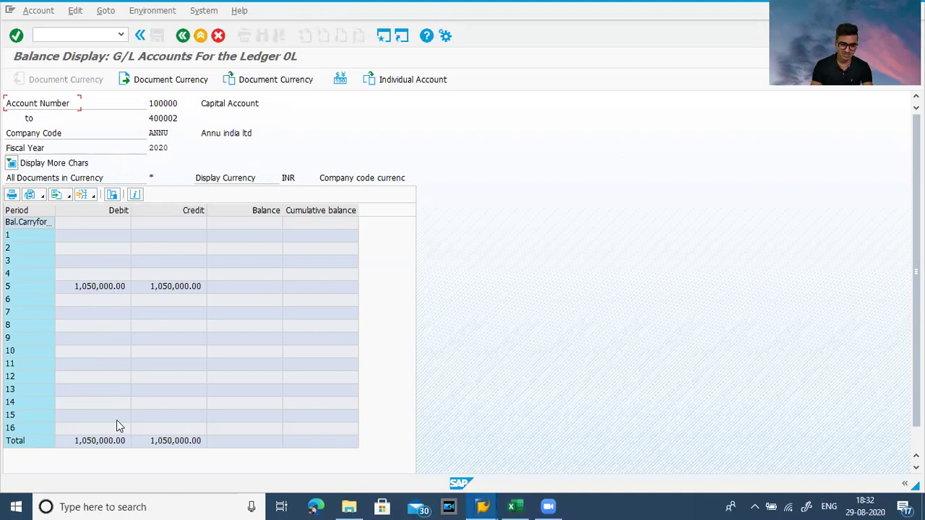
{"action": "key", "text": "F3"}
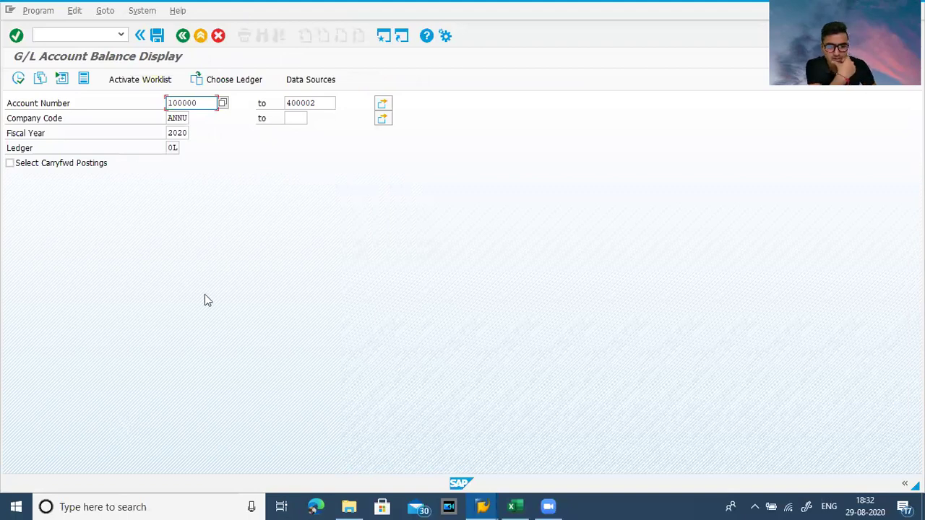
Step: Clear the upper limit of the account number range so that only account 100000 is selected
{"action": "left_click", "coordinate": [328, 102]}
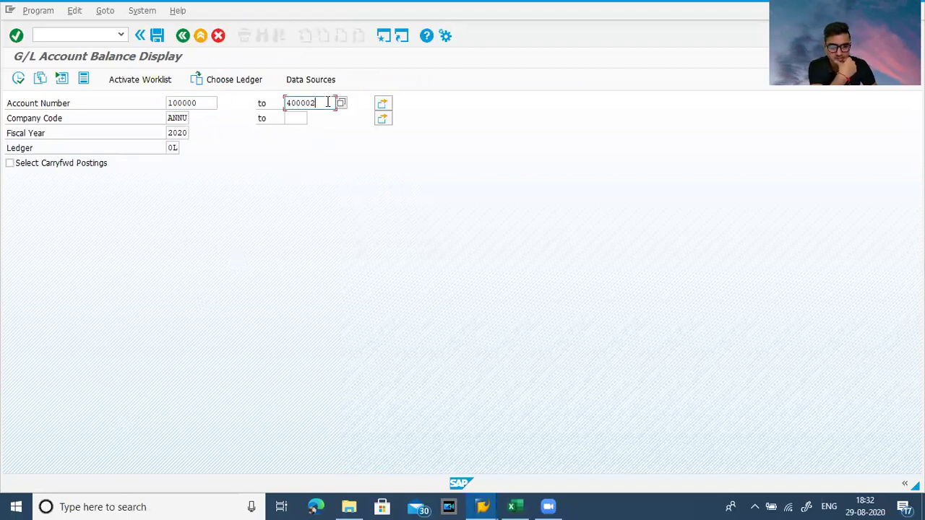
{"action": "key", "text": "BackSpace"}
{"action": "key", "text": "BackSpace"}
{"action": "key", "text": "BackSpace"}
{"action": "key", "text": "BackSpace"}
{"action": "key", "text": "BackSpace"}
{"action": "key", "text": "BackSpace"}
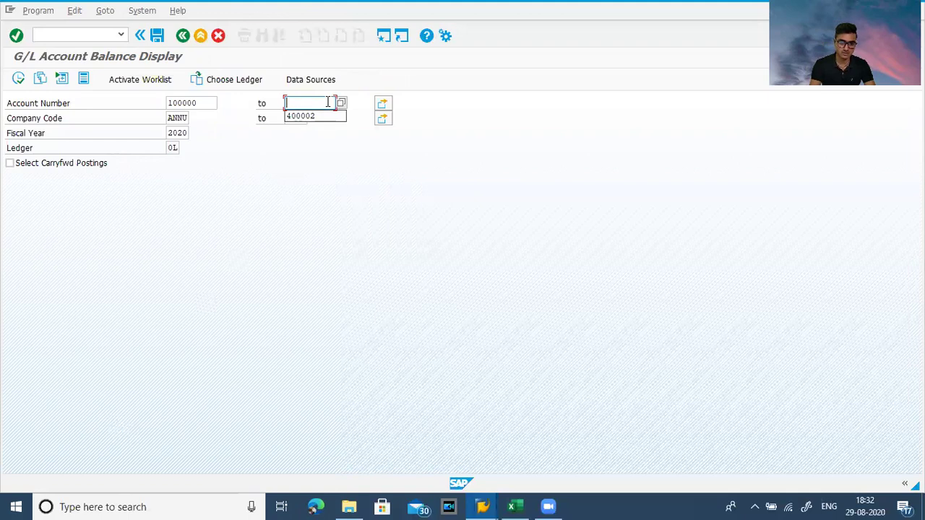
Step: Display the capital account's balances, examine its total credit and balance, and return to the selection
{"action": "left_click", "coordinate": [19, 79]}
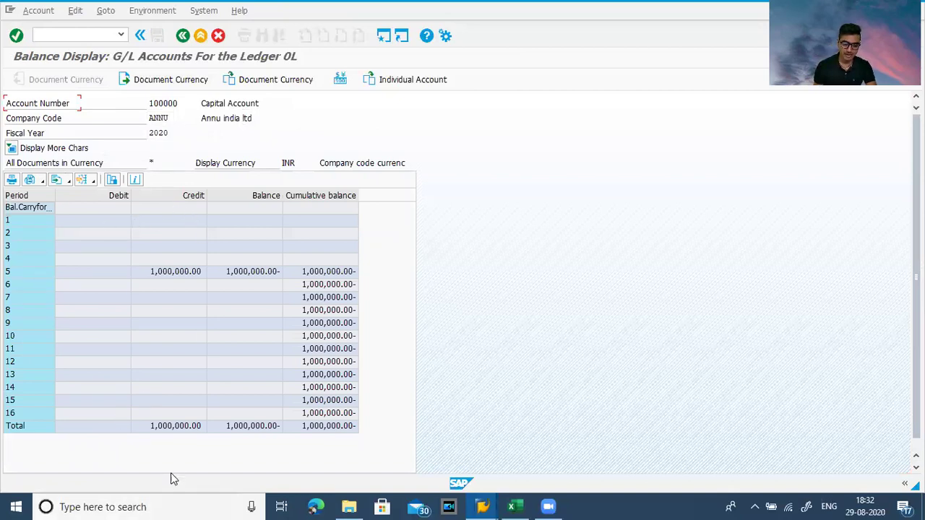
{"action": "left_click", "coordinate": [152, 427]}
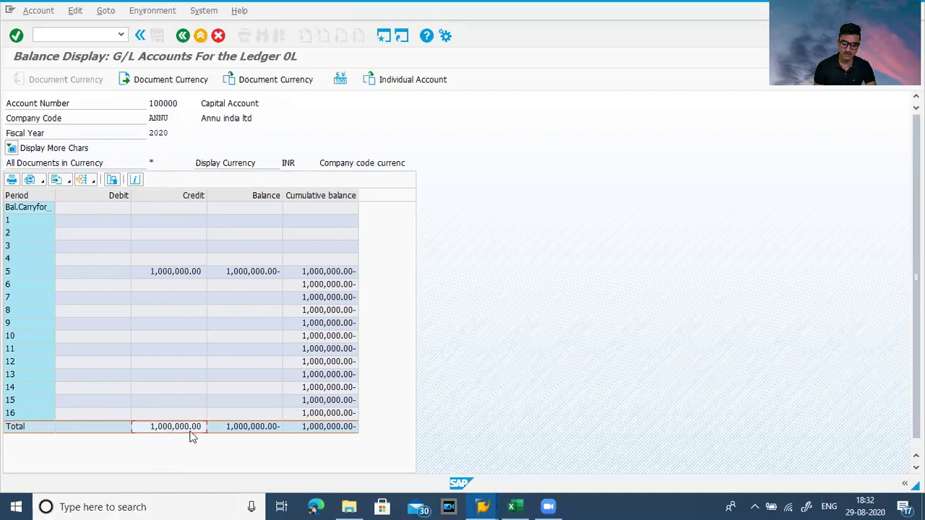
{"action": "left_click", "coordinate": [213, 431]}
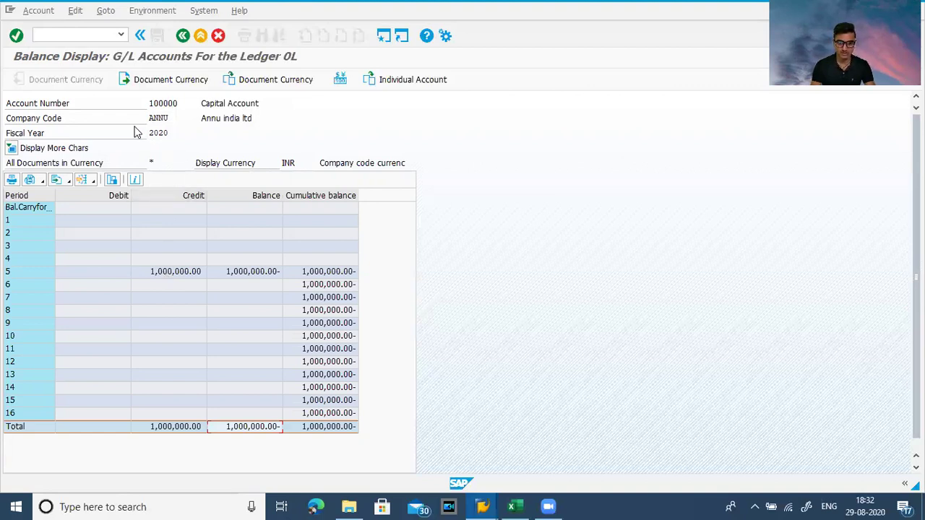
{"action": "key", "text": "F3"}
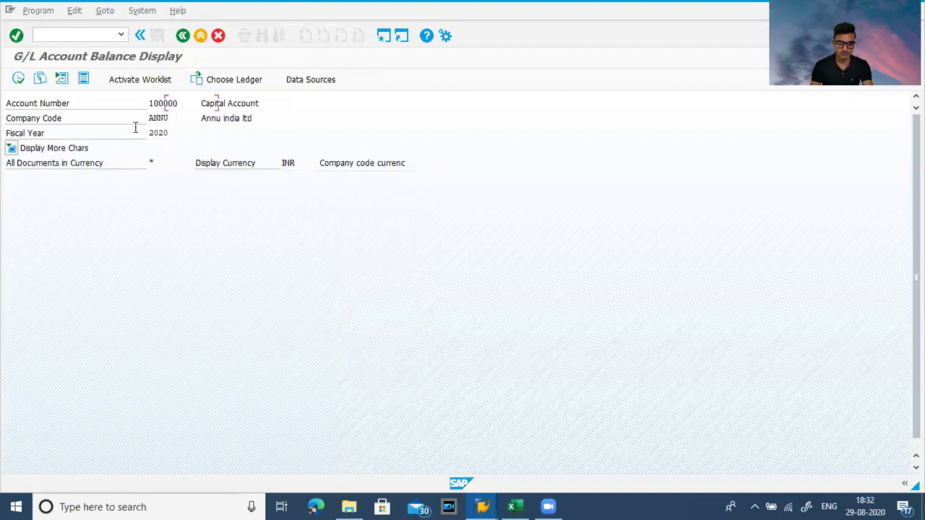
Step: Change the account number in the selection to cash account 200000
{"action": "key", "text": "End"}
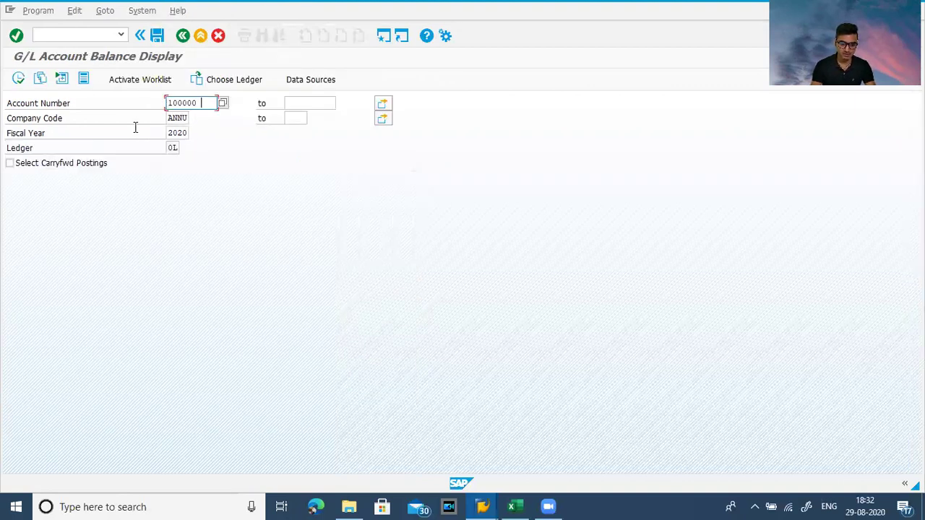
{"action": "key", "text": "BackSpace"}
{"action": "key", "text": "BackSpace"}
{"action": "key", "text": "BackSpace"}
{"action": "key", "text": "BackSpace"}
{"action": "key", "text": "BackSpace"}
{"action": "key", "text": "BackSpace"}
{"action": "type", "text": "200000"}
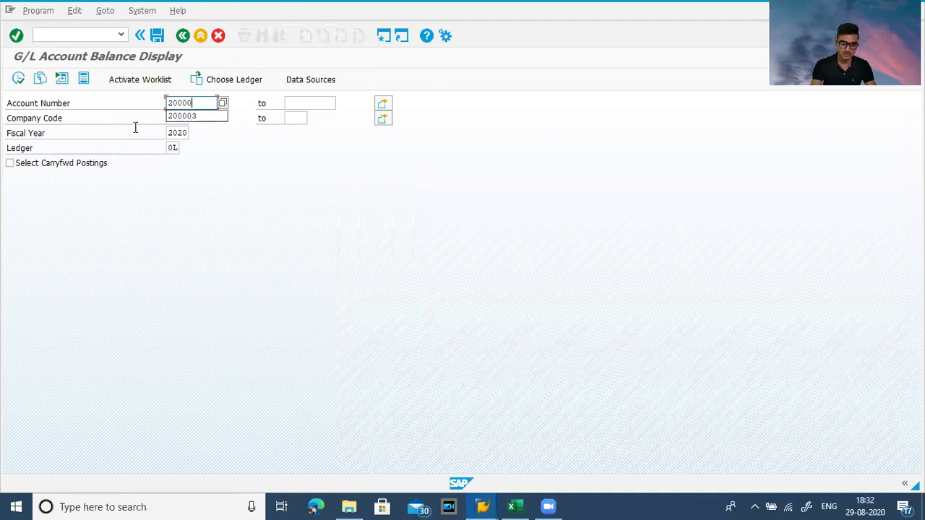
Step: Display the cash account's balances, open the line items behind the period 5 credit, and return to the balances
{"action": "left_click", "coordinate": [20, 80]}
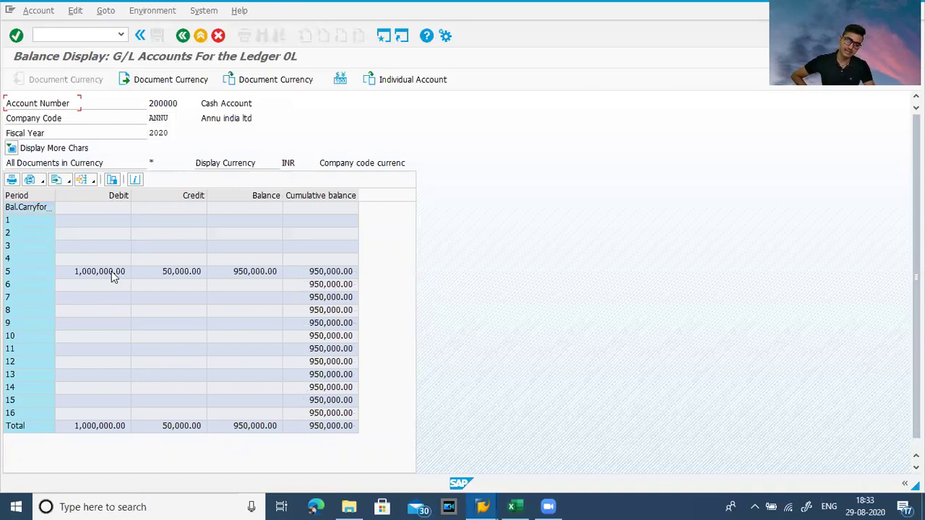
{"action": "double_click", "coordinate": [172, 273]}
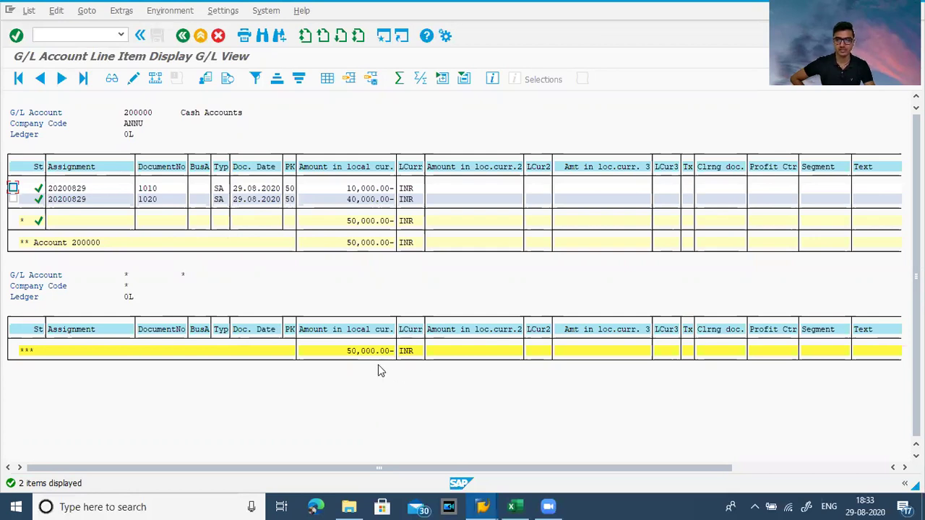
{"action": "key", "text": "F3"}
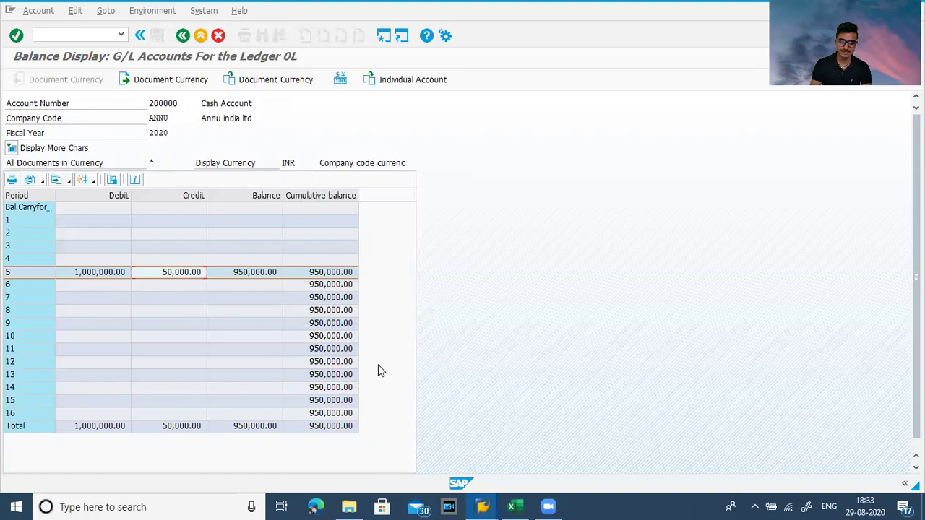
Step: Switch to the SAP Excel Master workbook and go over the entries from Account Balances up to Create/Block/Unblock/Change GL
{"action": "key", "text": "alt+Tab"}
{"action": "key", "text": "alt+Tab"}
{"action": "key", "text": "Left"}
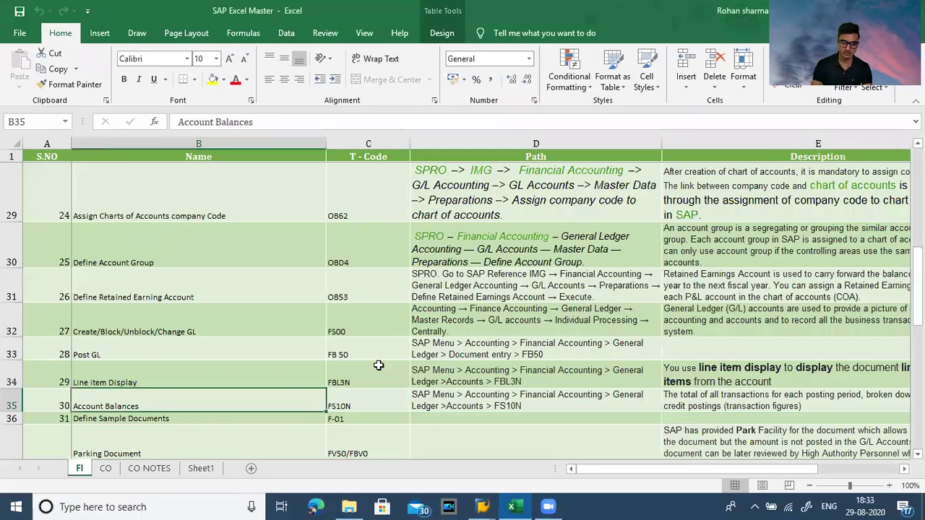
{"action": "key", "text": "Up"}
{"action": "key", "text": "Up"}
{"action": "key", "text": "Up"}
{"action": "key", "text": "Up"}
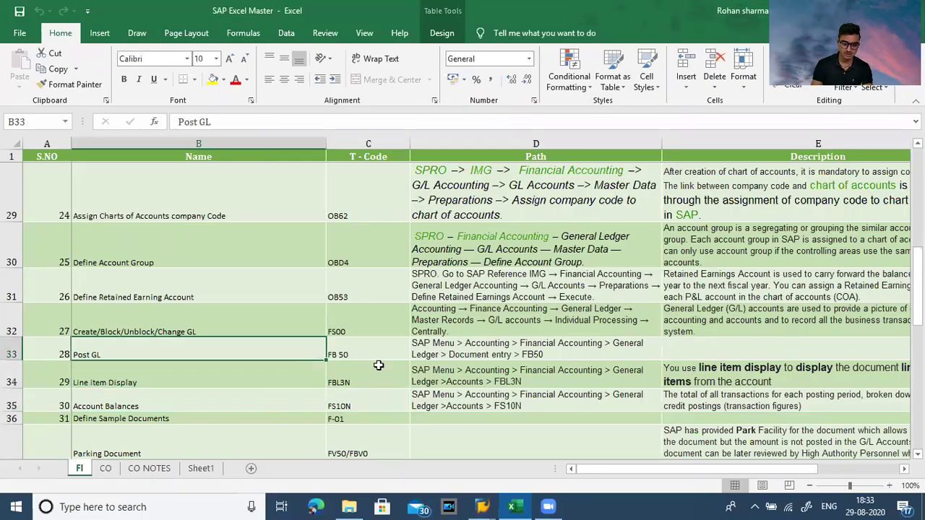
{"action": "key", "text": "Down"}
{"action": "key", "text": "Right"}
{"action": "key", "text": "Left"}
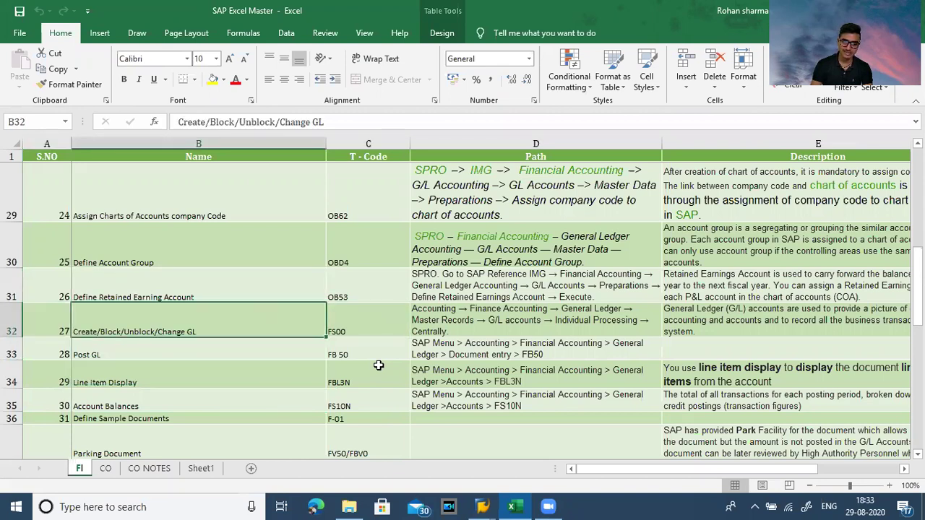
Step: Switch to the Edit G/L Account Centrally session in SAP, open Rent account 400000 in change mode and save it
{"action": "key", "text": "alt+Tab"}
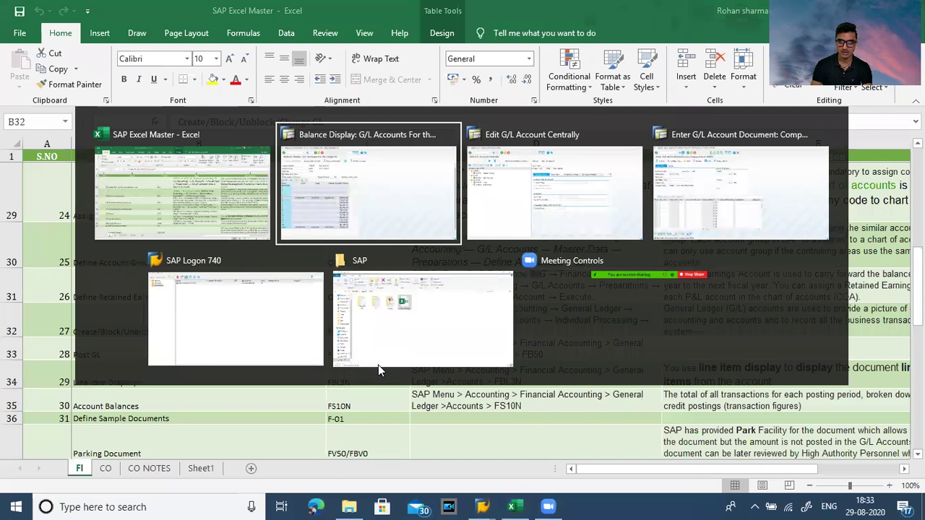
{"action": "key", "text": "alt+Tab"}
{"action": "key", "text": "alt+Tab"}
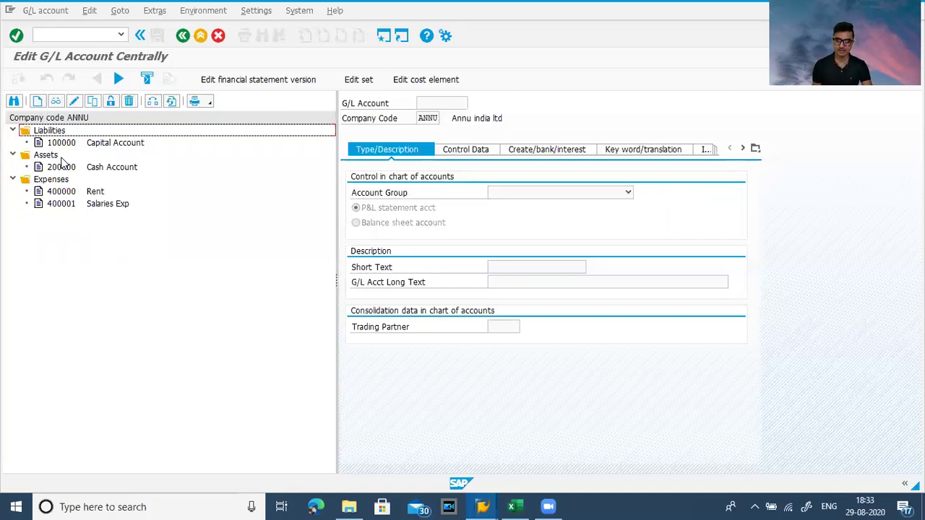
{"action": "left_click", "coordinate": [96, 192]}
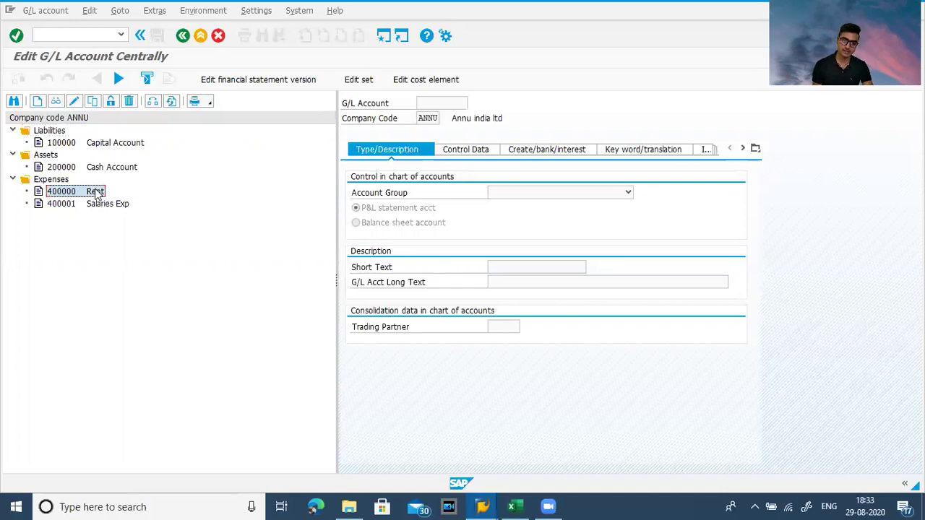
{"action": "left_click", "coordinate": [78, 106]}
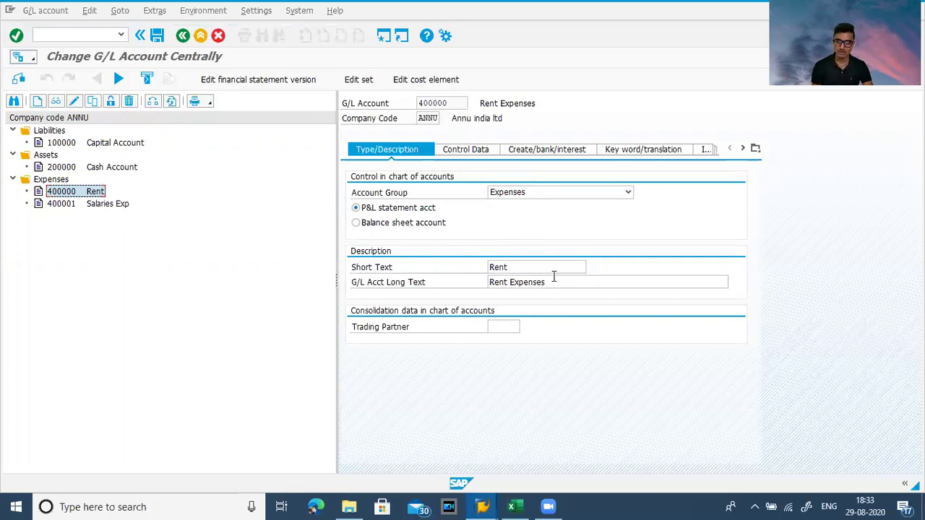
{"action": "left_click", "coordinate": [157, 37]}
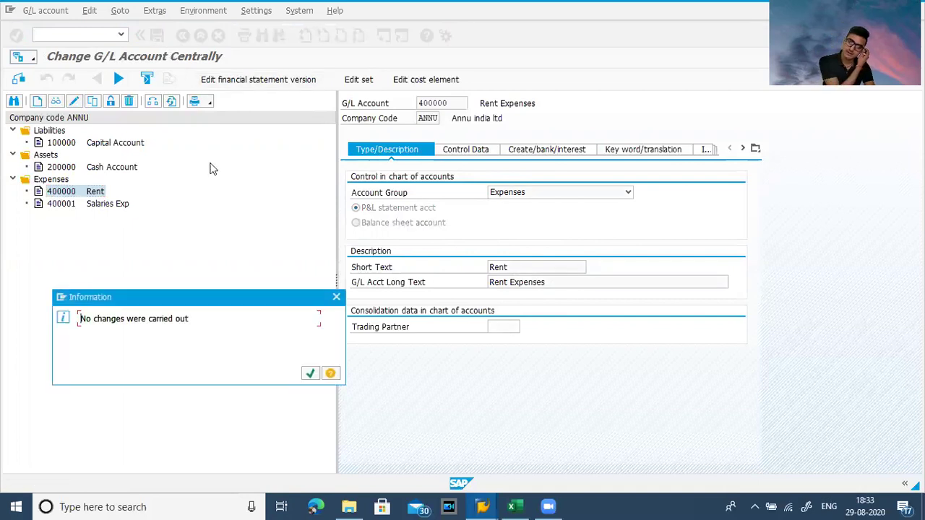
Step: Close the information message, switch to the SAP Excel Master workbook and look up the transaction code for Define Sample Documents
{"action": "left_click", "coordinate": [310, 374]}
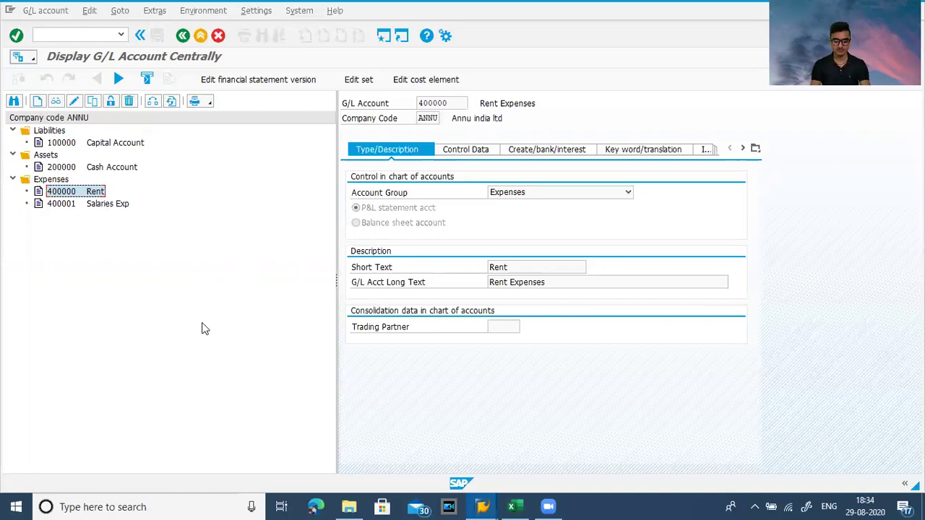
{"action": "key", "text": "alt+Tab"}
{"action": "key", "text": "alt+Tab"}
{"action": "key", "text": "Left"}
{"action": "left_click", "coordinate": [201, 323]}
{"action": "key", "text": "Down"}
{"action": "key", "text": "Down"}
{"action": "key", "text": "Down"}
{"action": "key", "text": "Down"}
{"action": "key", "text": "Down"}
{"action": "key", "text": "Down"}
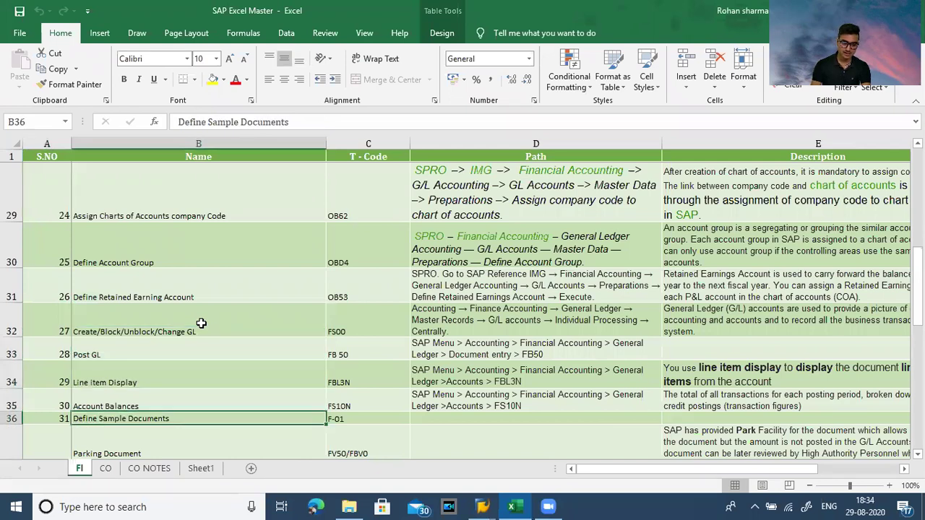
{"action": "key", "text": "Up"}
{"action": "key", "text": "Up"}
{"action": "key", "text": "Up"}
{"action": "key", "text": "Down"}
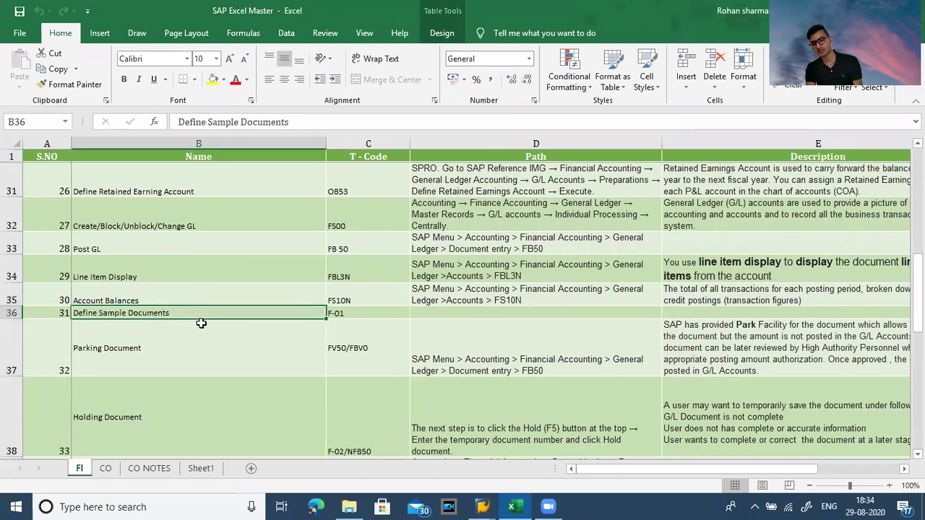
{"action": "key", "text": "Right"}
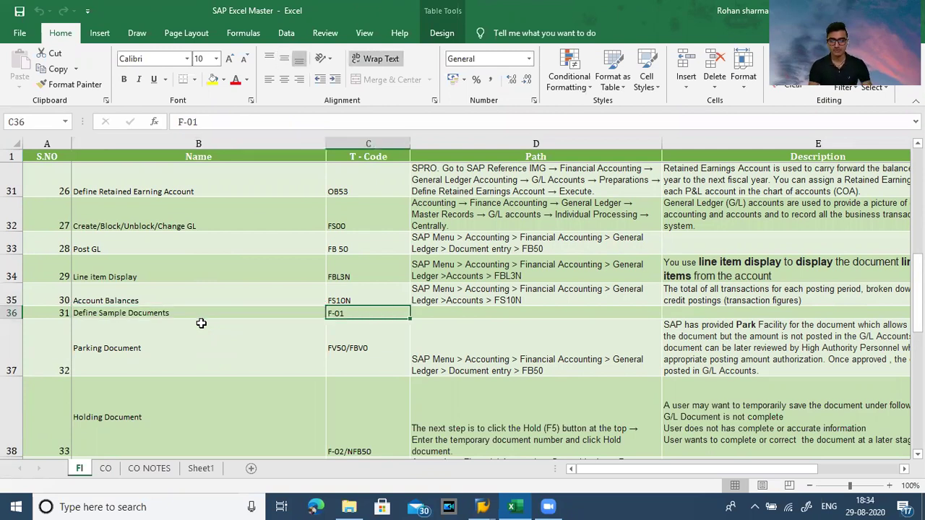
Step: Switch back to the SAP session and start transaction F-01 for entering a sample document
{"action": "key", "text": "alt+Tab"}
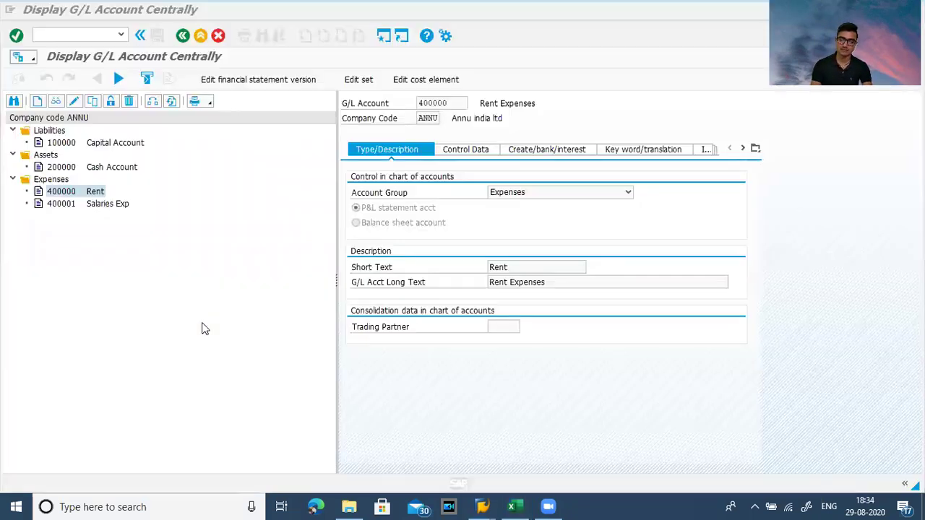
{"action": "left_click", "coordinate": [46, 34]}
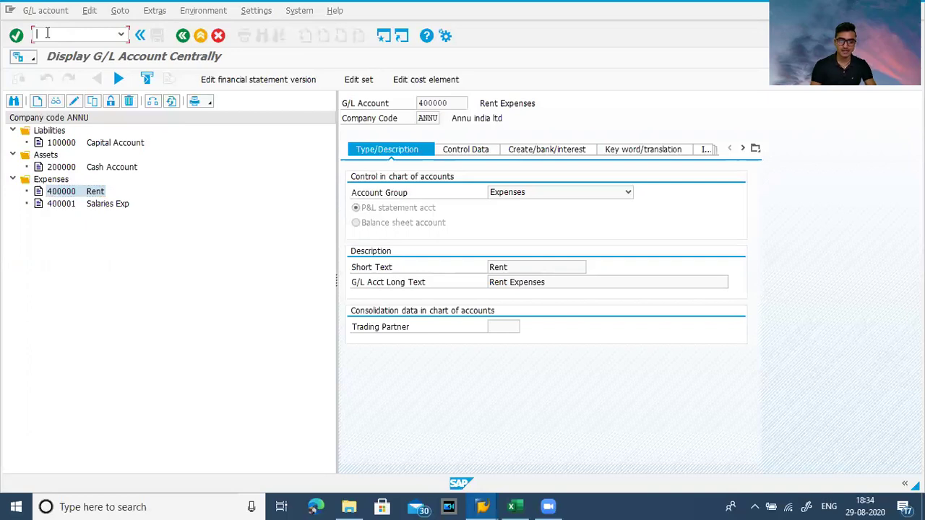
{"action": "type", "text": "/nf-01"}
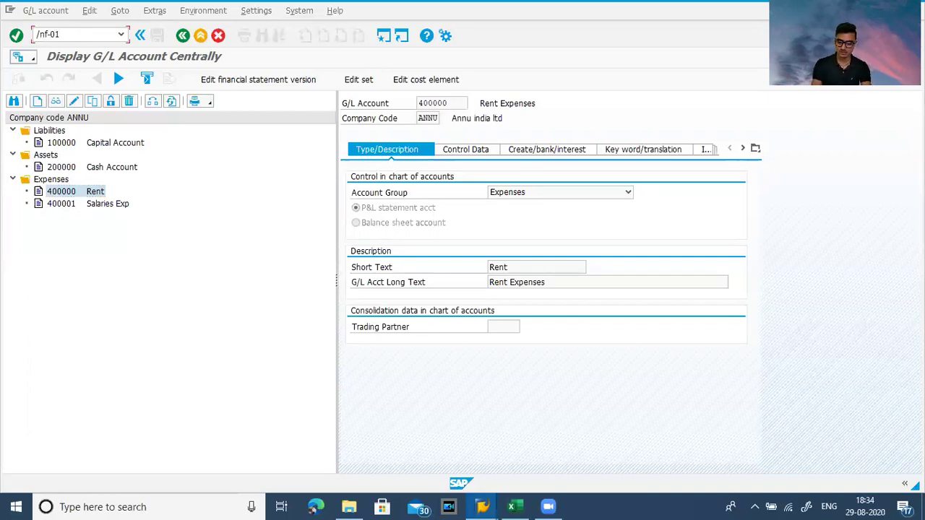
{"action": "key", "text": "Return"}
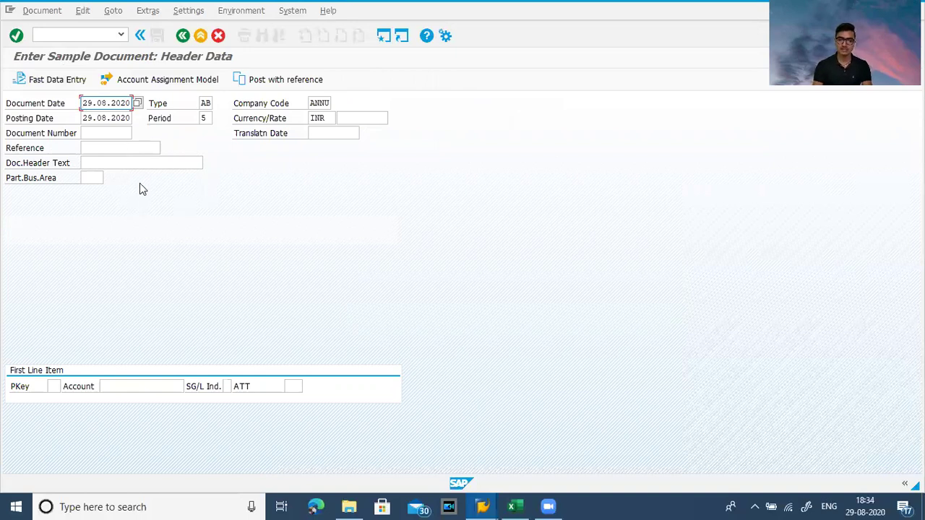
Step: Set the posting key of the sample document's first line item to 40 and move on to its account
{"action": "left_click", "coordinate": [54, 387]}
{"action": "type", "text": "40"}
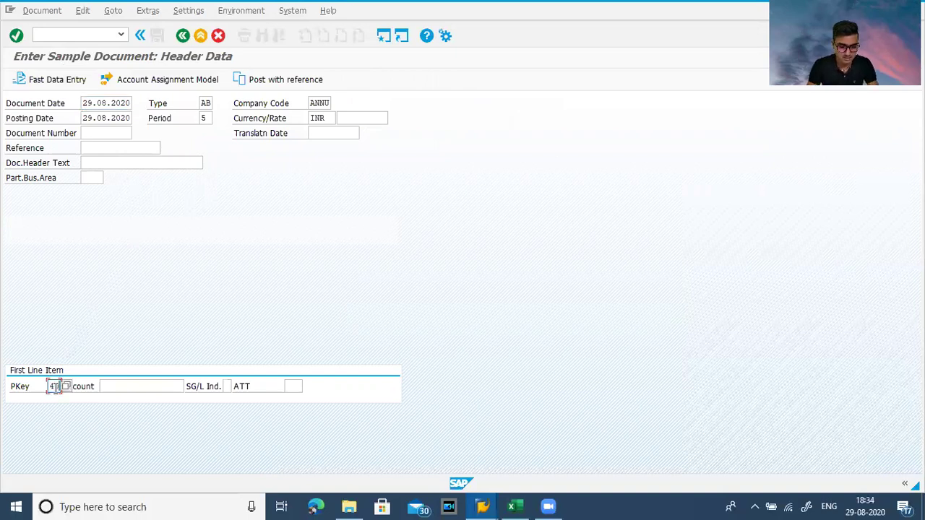
{"action": "left_click", "coordinate": [118, 386]}
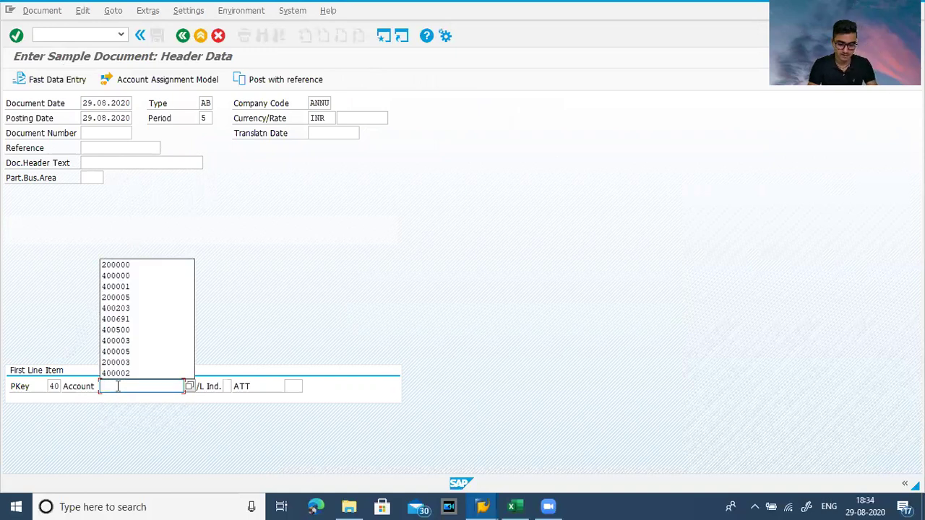
{"action": "type", "text": "2"}
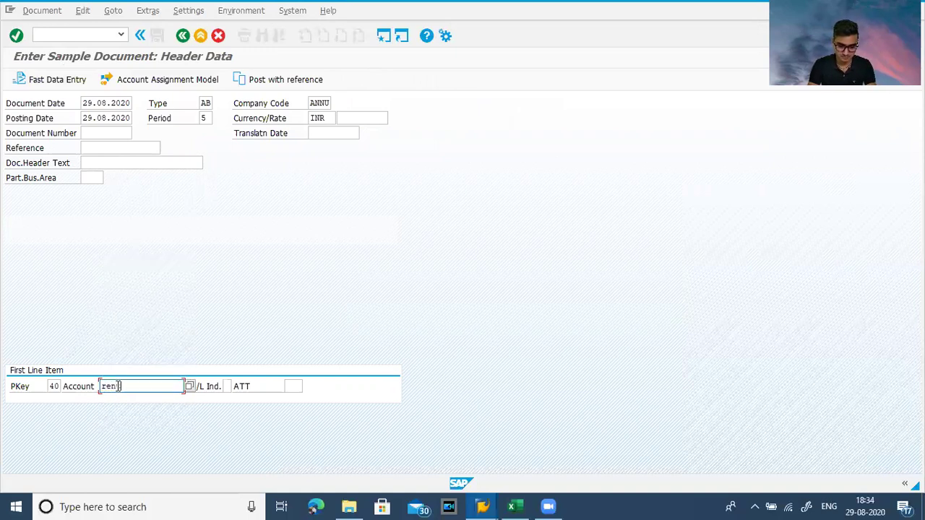
{"action": "type", "text": "ent"}
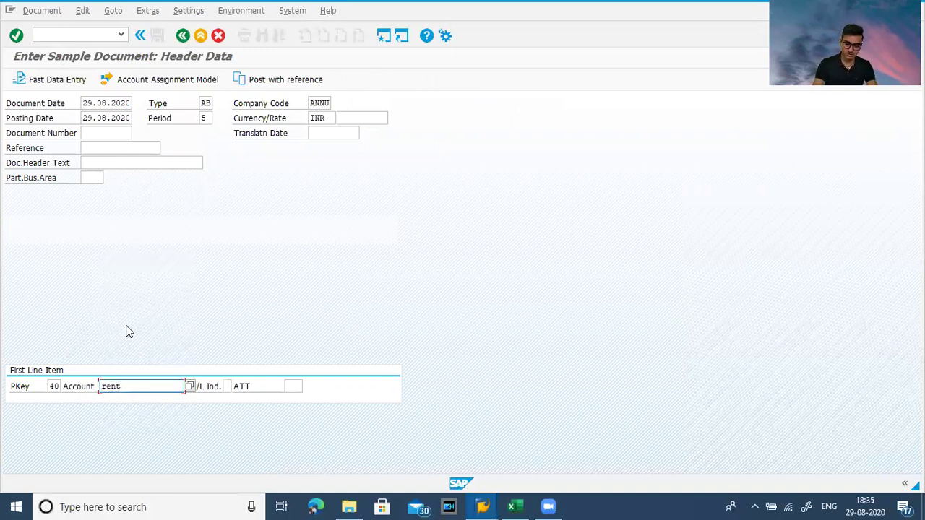
{"action": "key", "text": "BackSpace"}
{"action": "key", "text": "BackSpace"}
{"action": "key", "text": "BackSpace"}
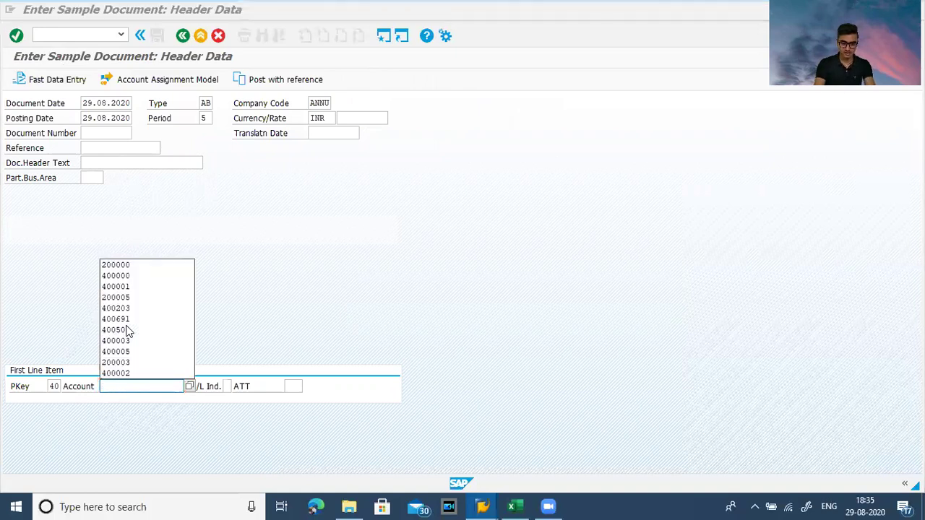
Step: Open transaction FS00 in the G/L account document session and expand the Expenses accounts of company code ANNU
{"action": "key", "text": "alt+Tab"}
{"action": "key", "text": "alt+Tab"}
{"action": "key", "text": "alt+Tab"}
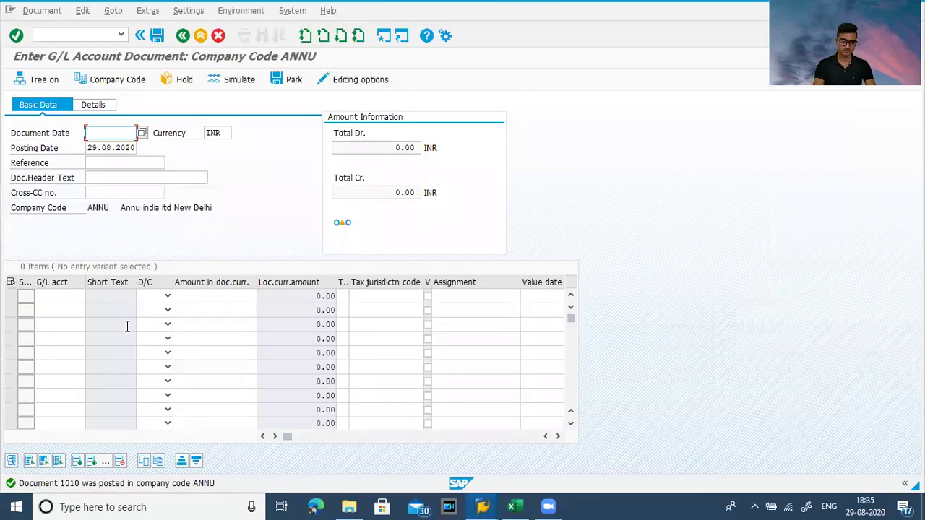
{"action": "left_click", "coordinate": [74, 38]}
{"action": "type", "text": "/nfs00"}
{"action": "key", "text": "Return"}
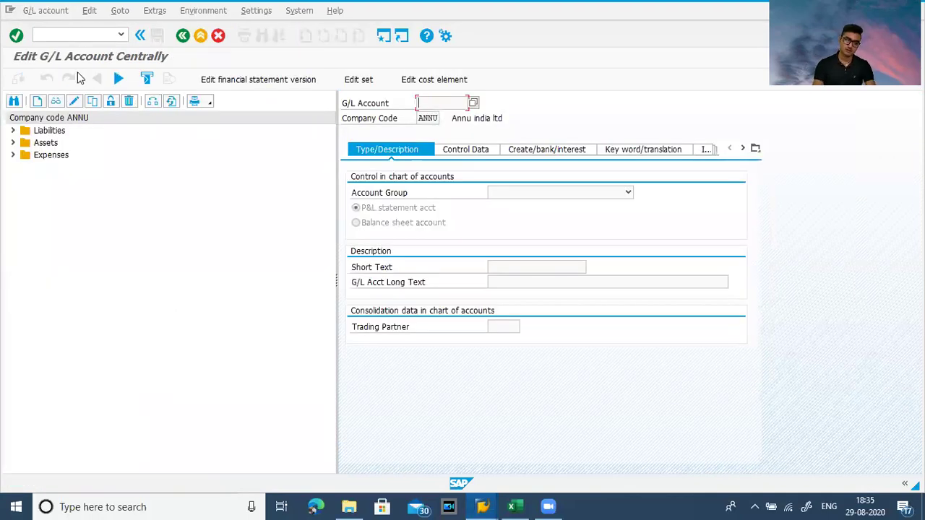
{"action": "left_click", "coordinate": [18, 157]}
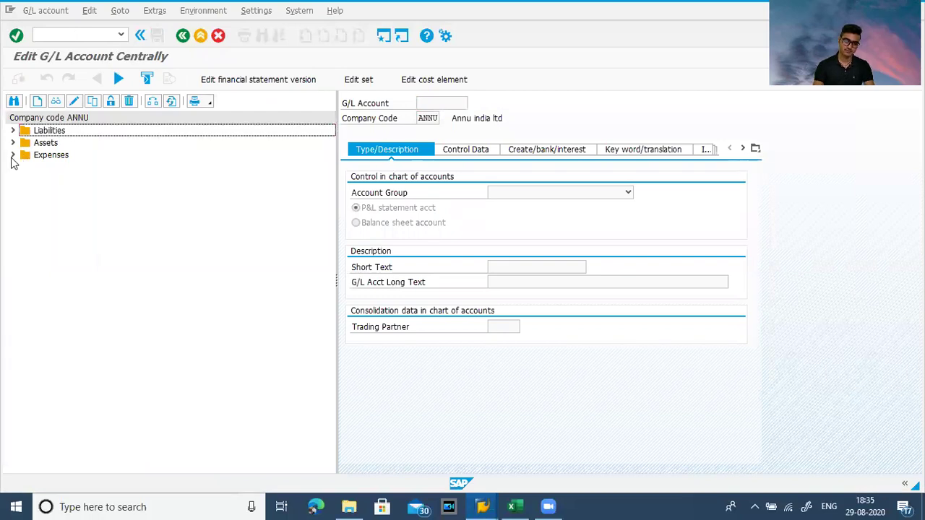
{"action": "left_click", "coordinate": [13, 156]}
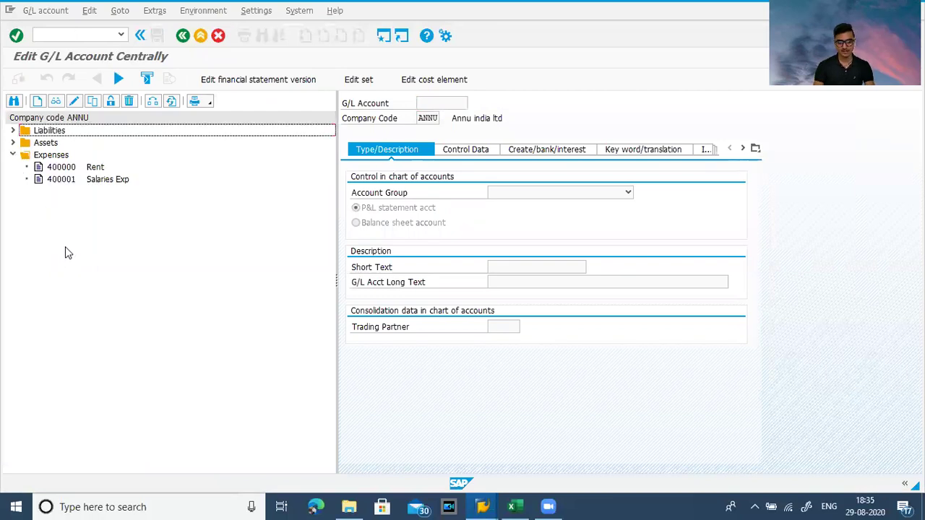
Step: Return to the sample document header, enter account 400000 in the first line item, and read the long text of the number range warning
{"action": "key", "text": "alt+Tab"}
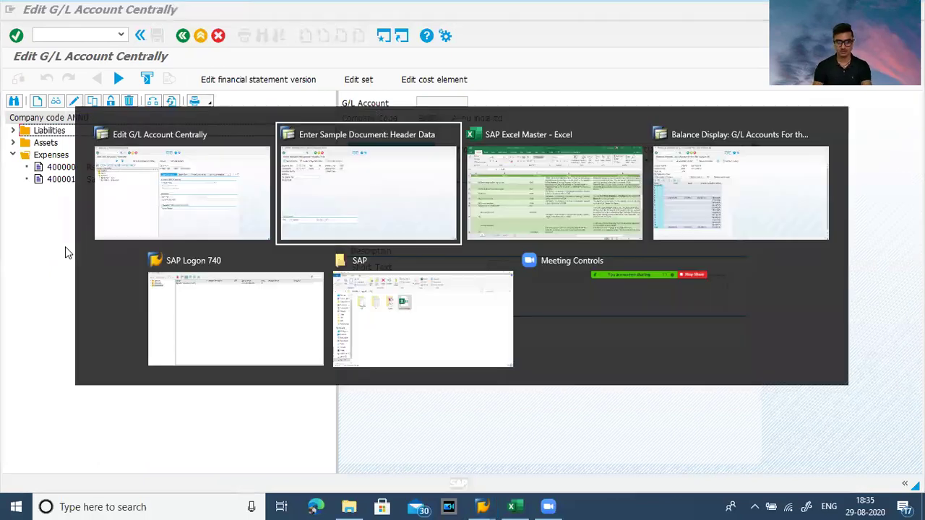
{"action": "type", "text": "4000"}
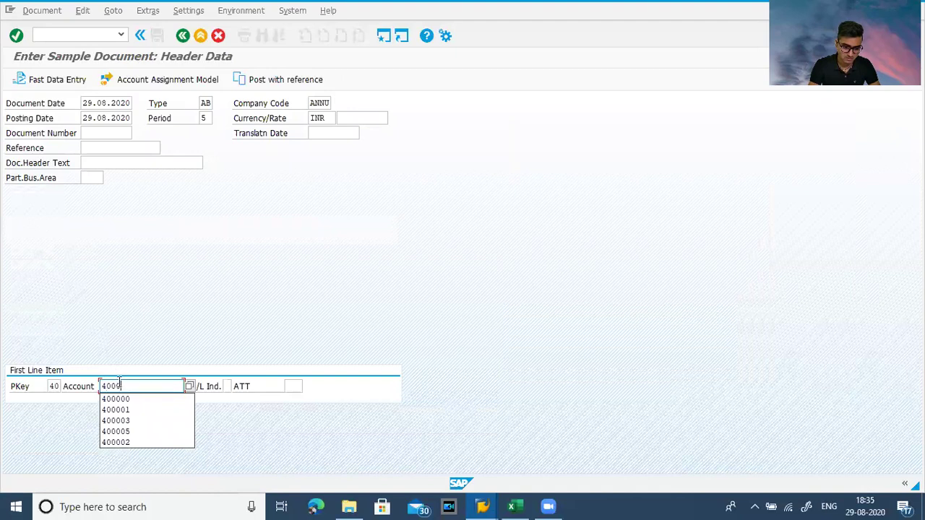
{"action": "left_click", "coordinate": [137, 399]}
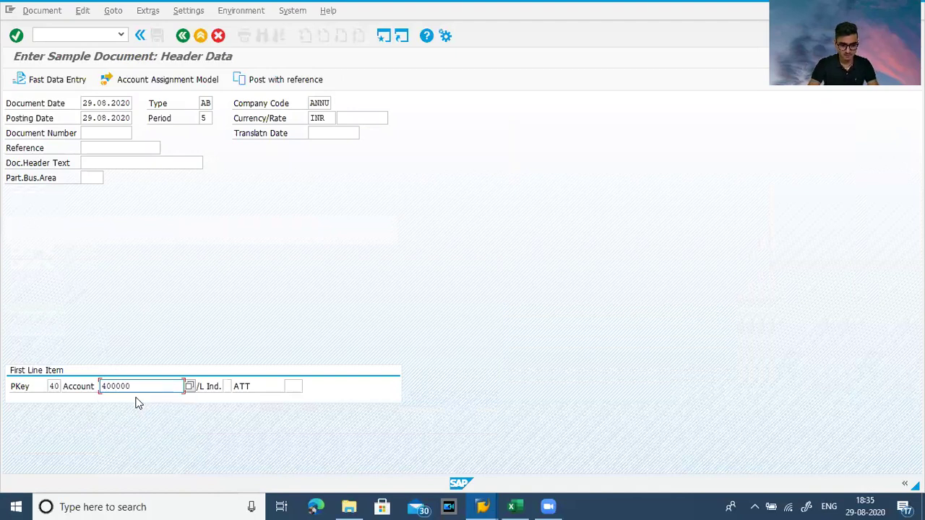
{"action": "key", "text": "Return"}
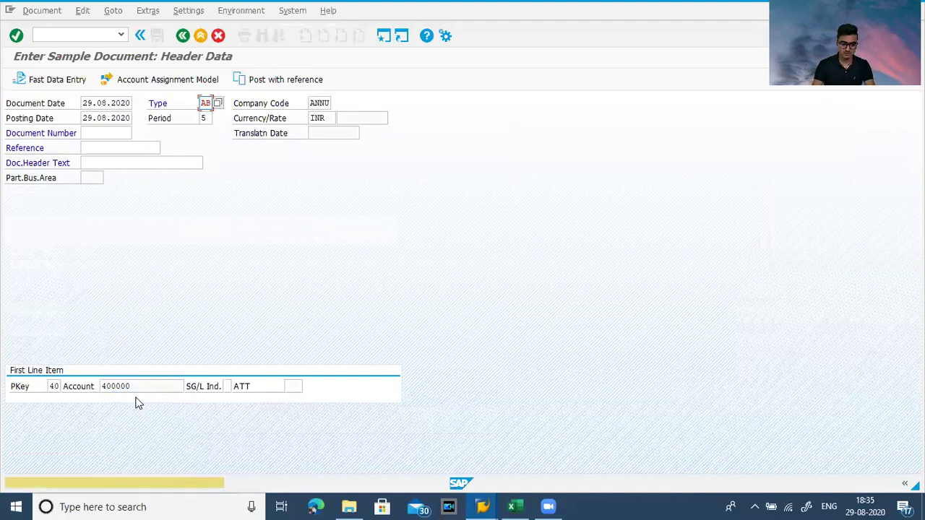
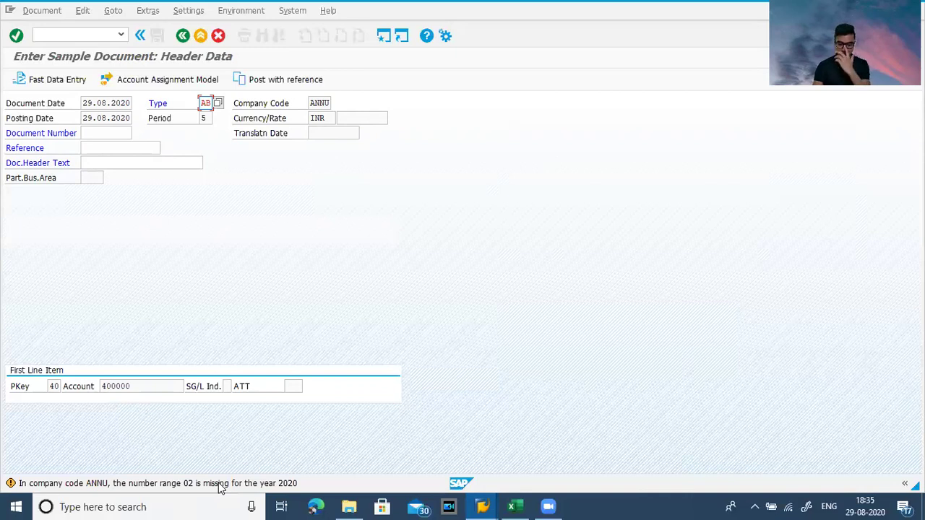
{"action": "double_click", "coordinate": [220, 483]}
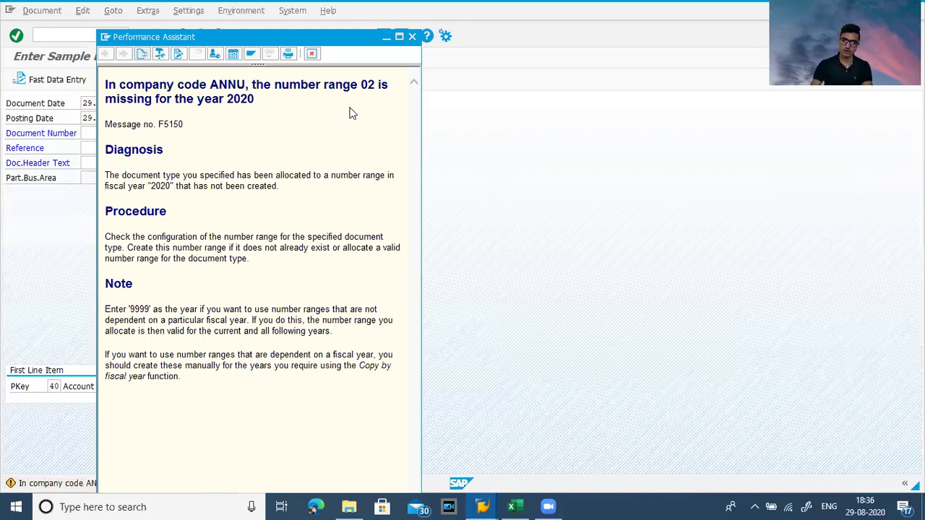
{"action": "left_click", "coordinate": [411, 35]}
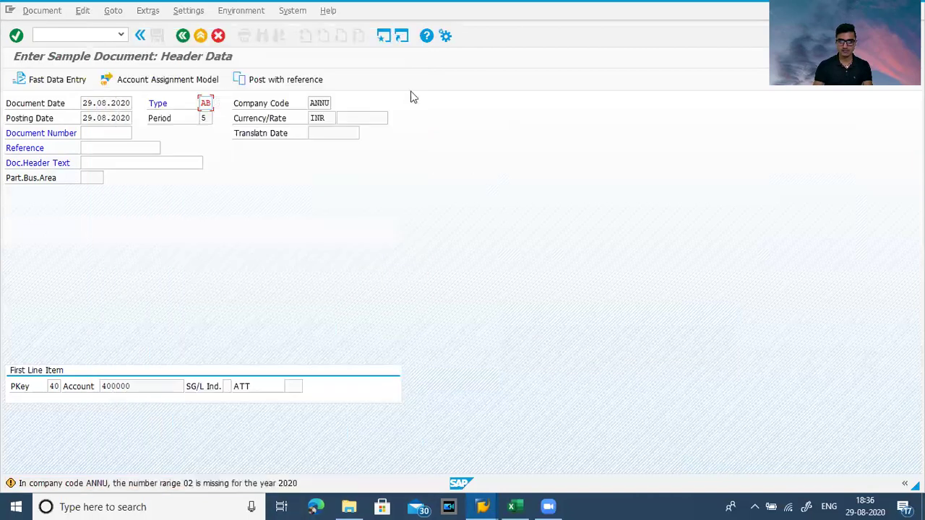
Step: Switch to the SAP Excel Master workbook in Excel and look up the transaction code for defining document number ranges
{"action": "key", "text": "alt+Tab"}
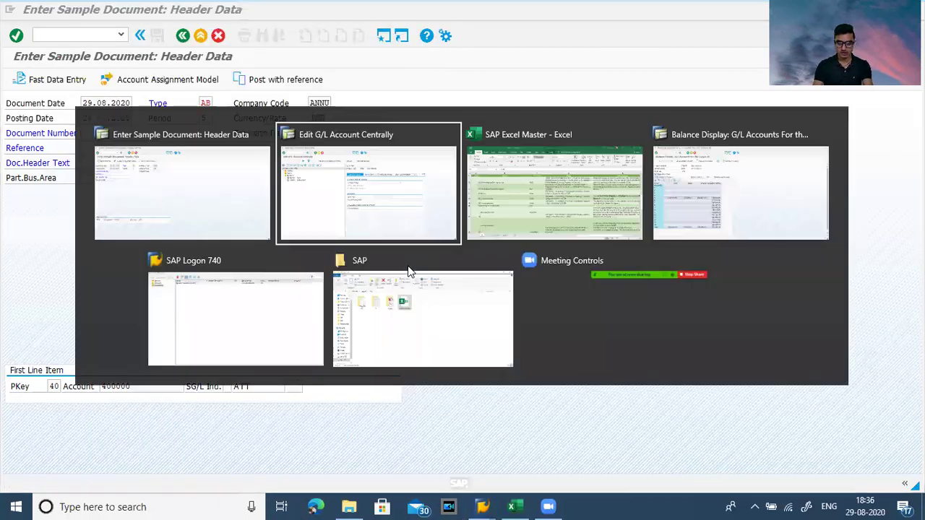
{"action": "key", "text": "Tab"}
{"action": "key", "text": "Up"}
{"action": "key", "text": "Up"}
{"action": "key", "text": "Up"}
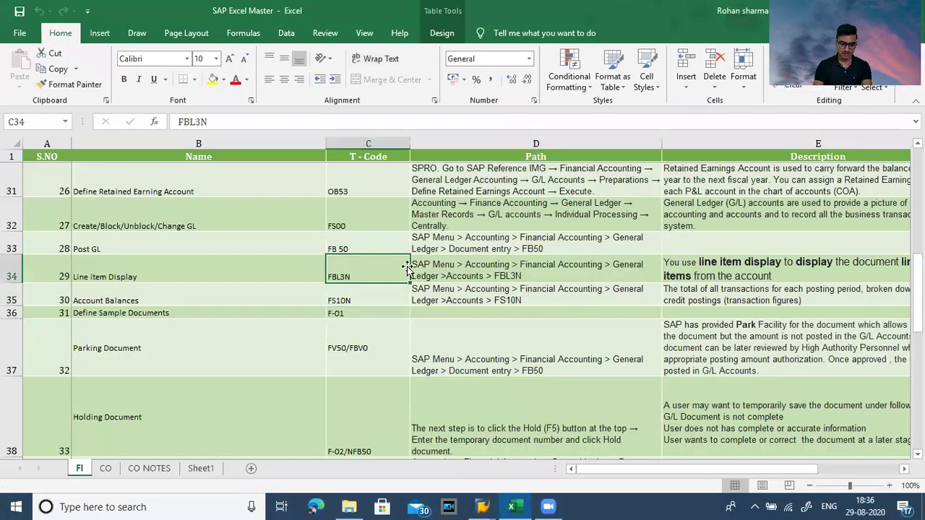
{"action": "key", "text": "Up"}
{"action": "key", "text": "Up"}
{"action": "key", "text": "Up"}
{"action": "key", "text": "Up"}
{"action": "key", "text": "Up"}
{"action": "key", "text": "Up"}
{"action": "key", "text": "Up"}
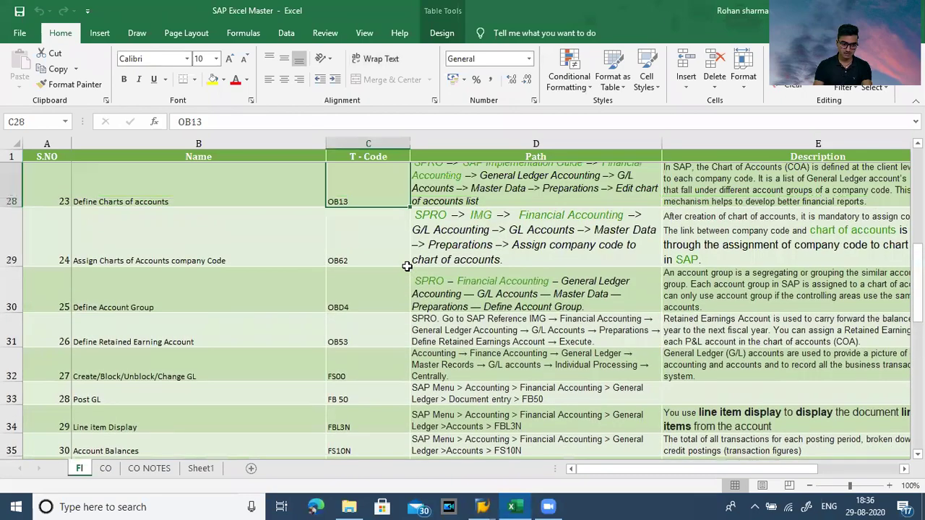
{"action": "key", "text": "Up"}
{"action": "key", "text": "Up"}
{"action": "key", "text": "Up"}
{"action": "key", "text": "Up"}
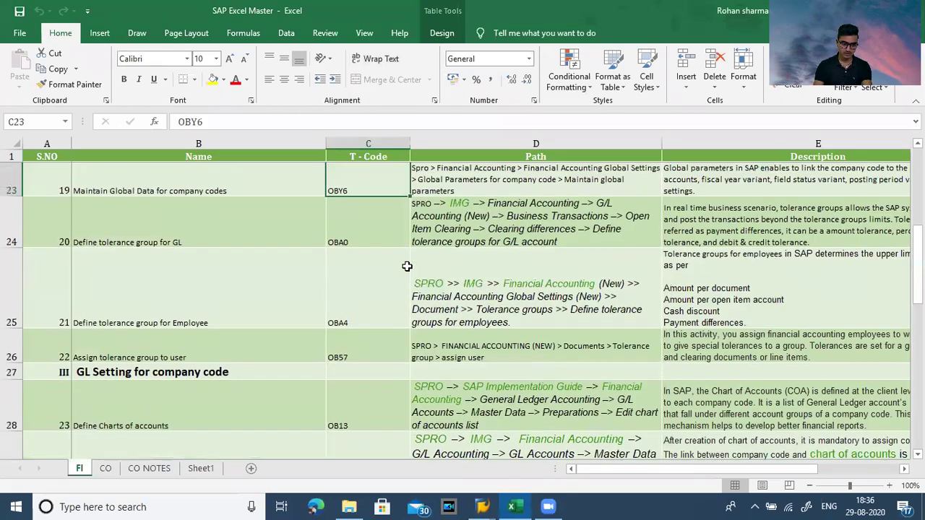
{"action": "key", "text": "Up"}
{"action": "key", "text": "Up"}
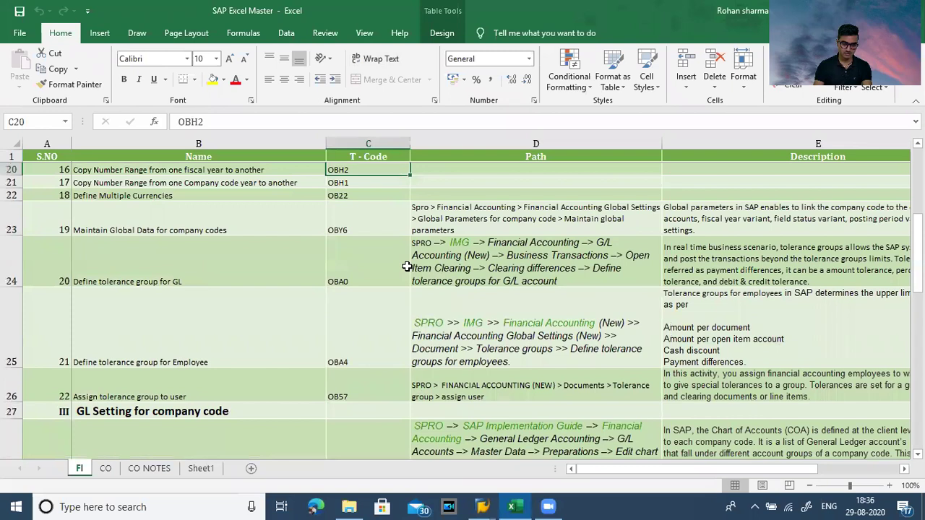
{"action": "key", "text": "Up"}
{"action": "scroll", "coordinate": [407, 267], "scroll_direction": "up", "scroll_amount": 2}
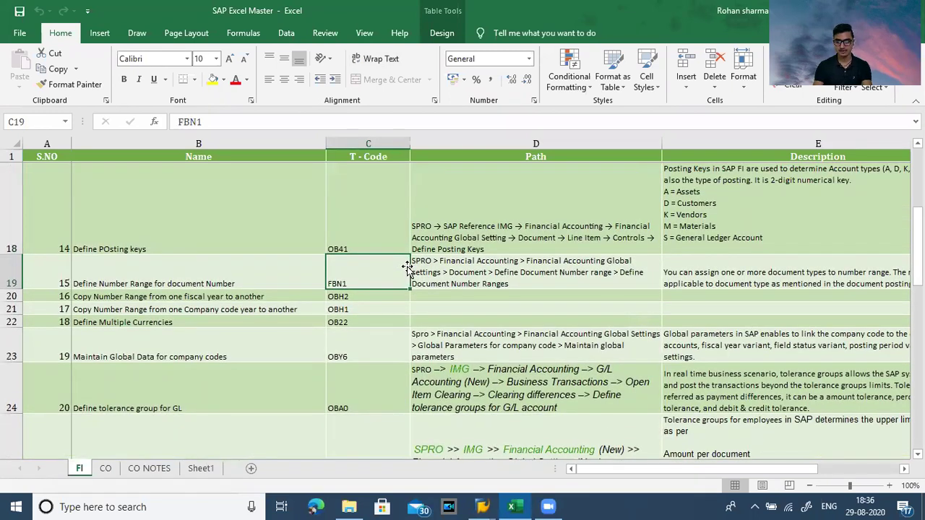
Step: Switch to the SAP balance display session, run transaction FBN1 and open the number range intervals of company code ANNU for editing
{"action": "key", "text": "alt+Tab"}
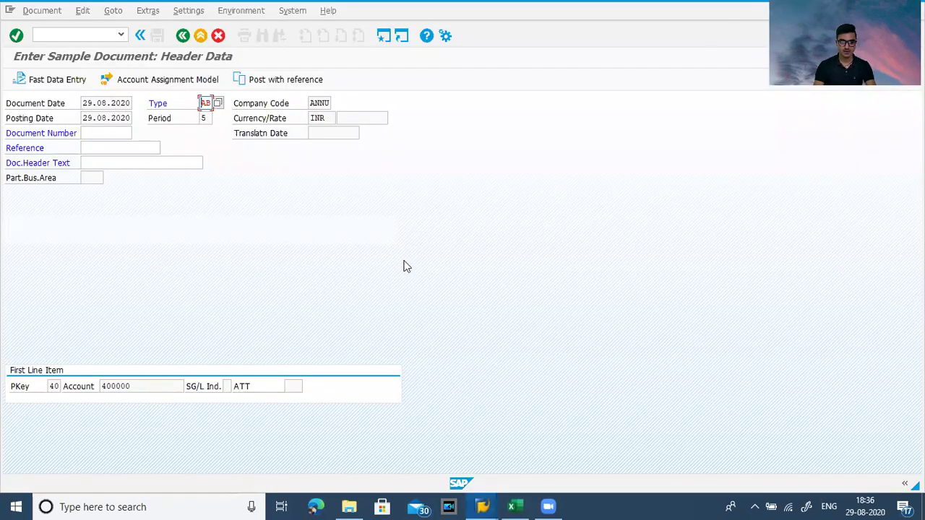
{"action": "key", "text": "alt+Tab"}
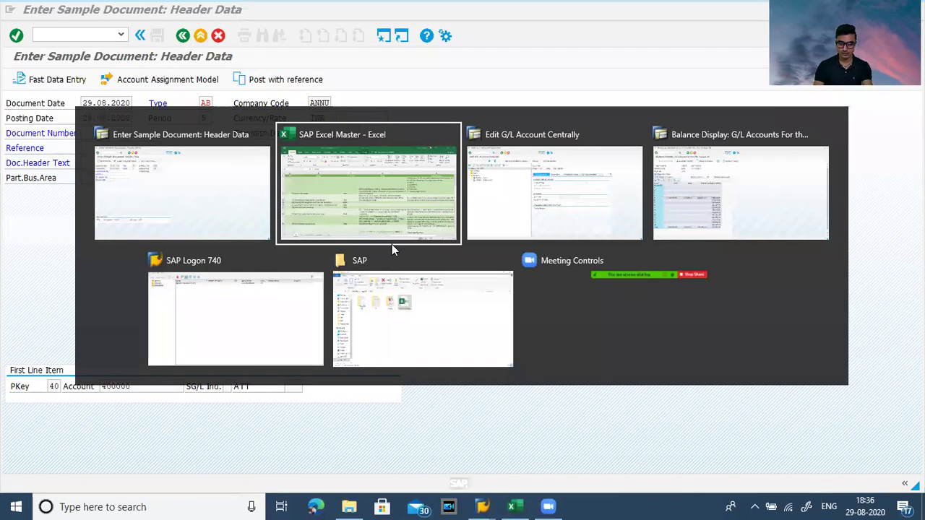
{"action": "key", "text": "Tab"}
{"action": "key", "text": "Tab"}
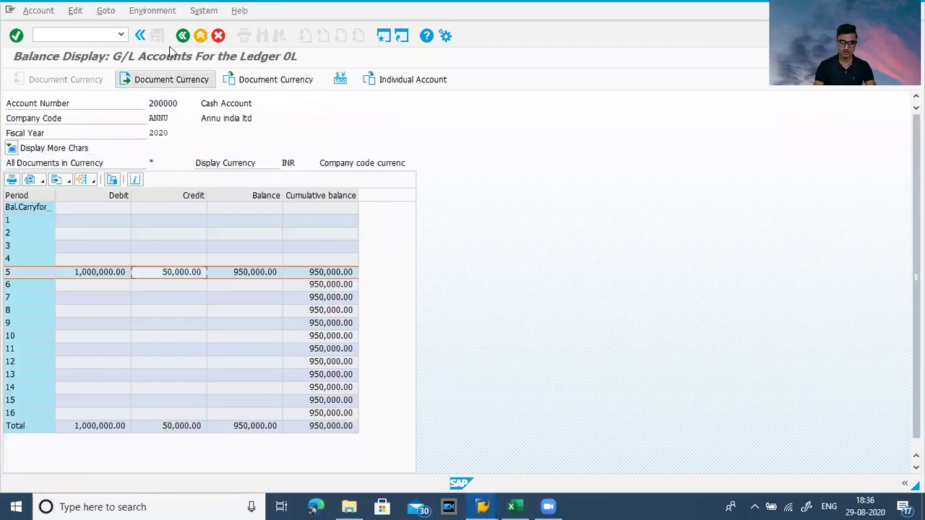
{"action": "left_click", "coordinate": [94, 34]}
{"action": "type", "text": "/"}
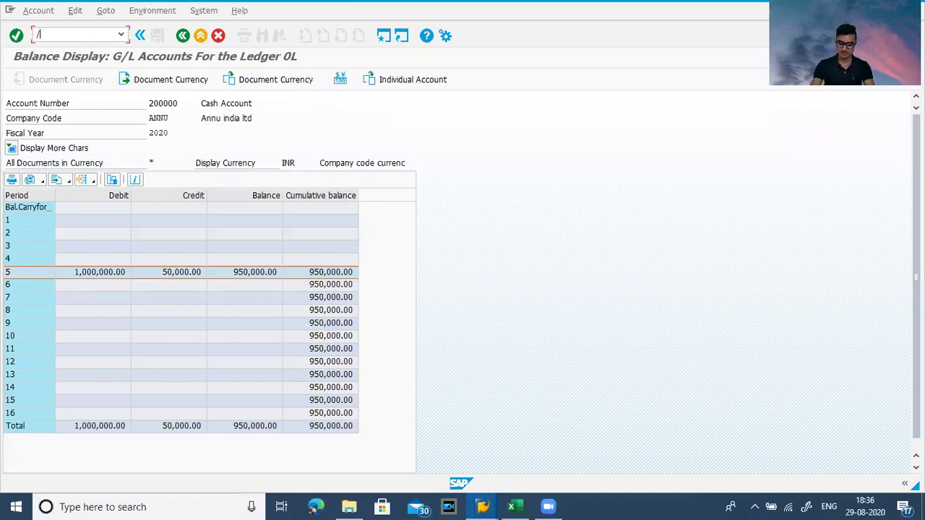
{"action": "type", "text": "nfbn1"}
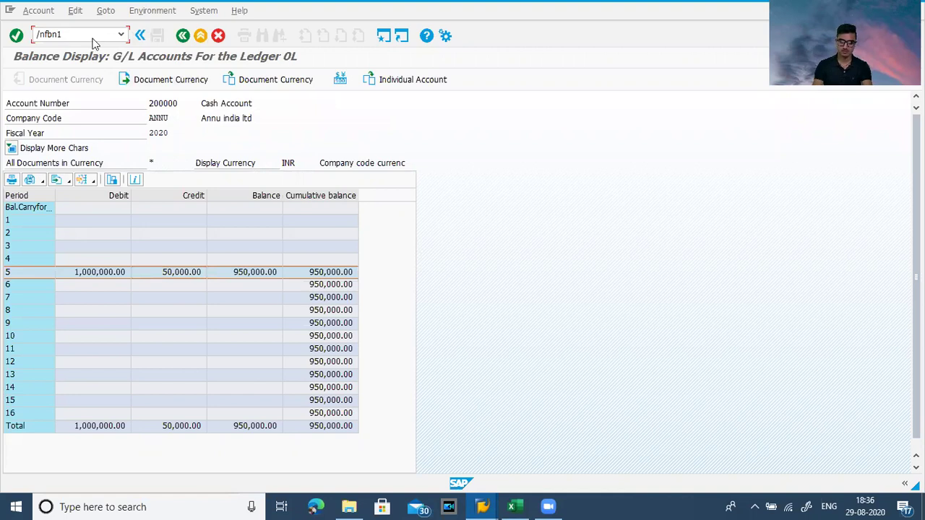
{"action": "key", "text": "Return"}
{"action": "type", "text": "annu"}
{"action": "left_click", "coordinate": [146, 151]}
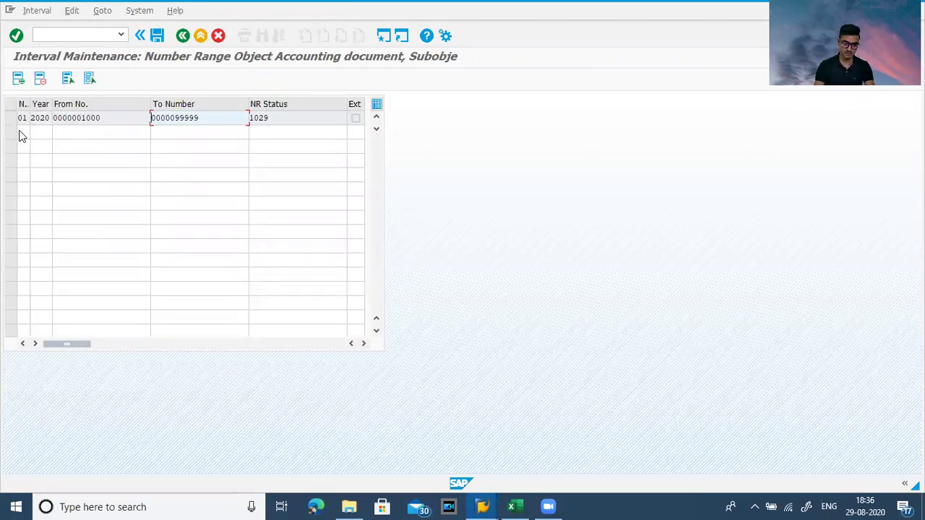
Step: Insert document number range 02 for year 2020 from 10000 to 20000 and try to save it
{"action": "left_click", "coordinate": [19, 80]}
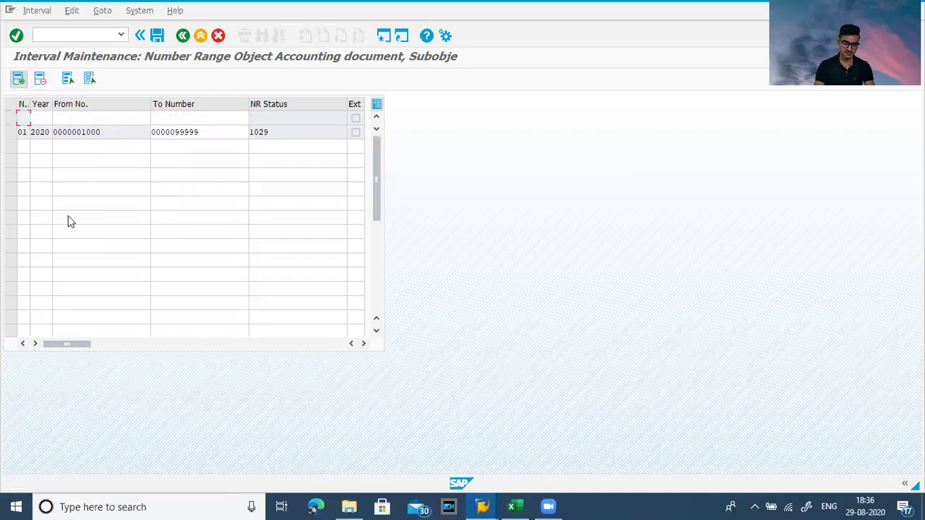
{"action": "type", "text": "02"}
{"action": "key", "text": "Tab"}
{"action": "type", "text": "2020"}
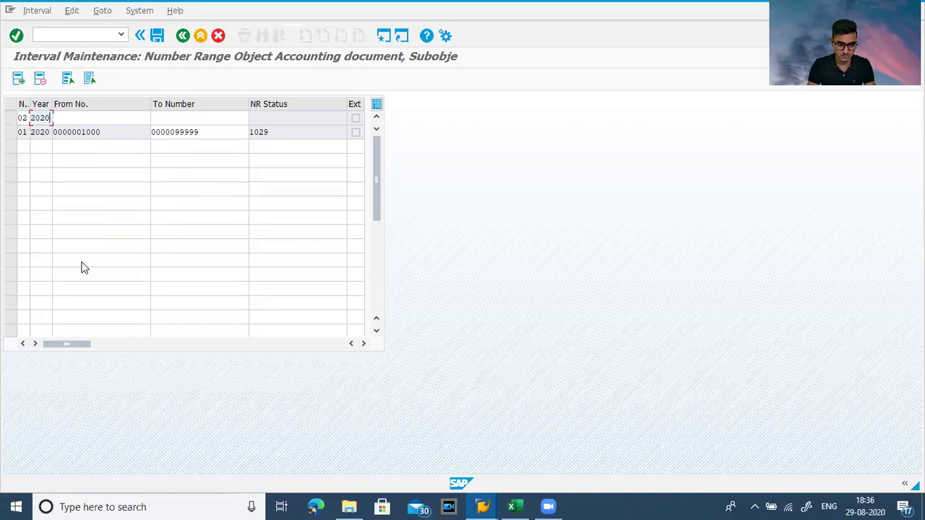
{"action": "key", "text": "Tab"}
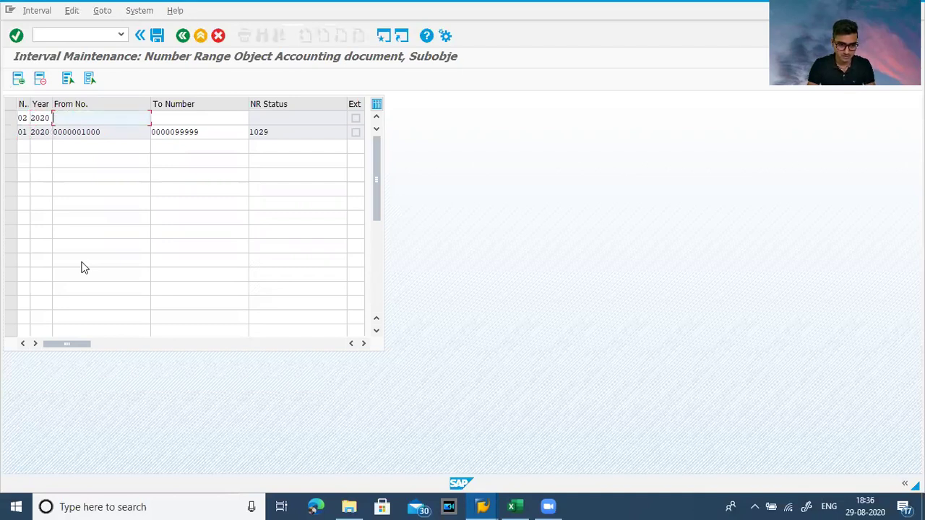
{"action": "type", "text": "1"}
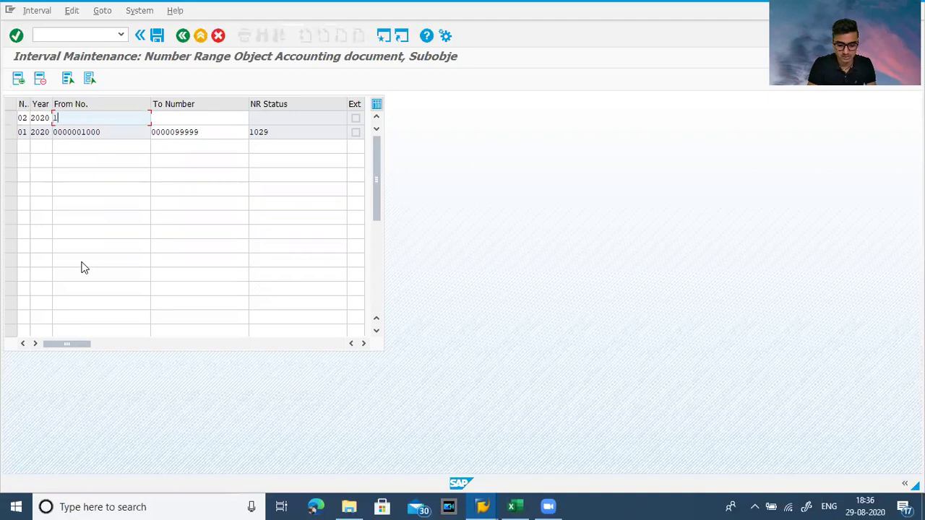
{"action": "type", "text": "0000"}
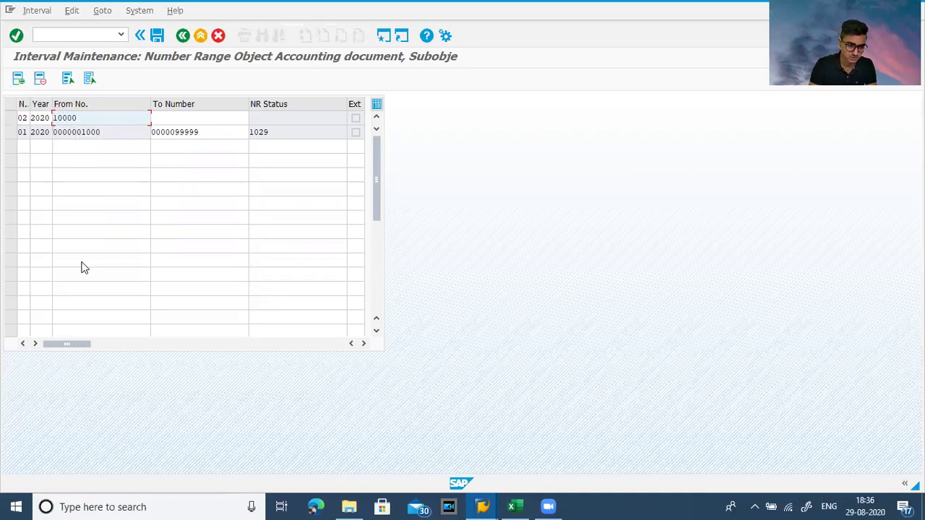
{"action": "key", "text": "Tab"}
{"action": "type", "text": "2"}
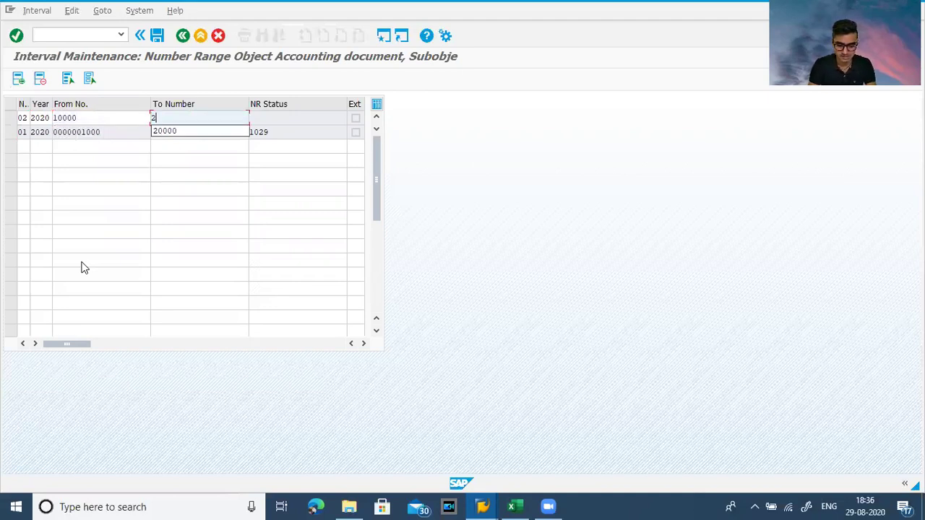
{"action": "type", "text": "0000"}
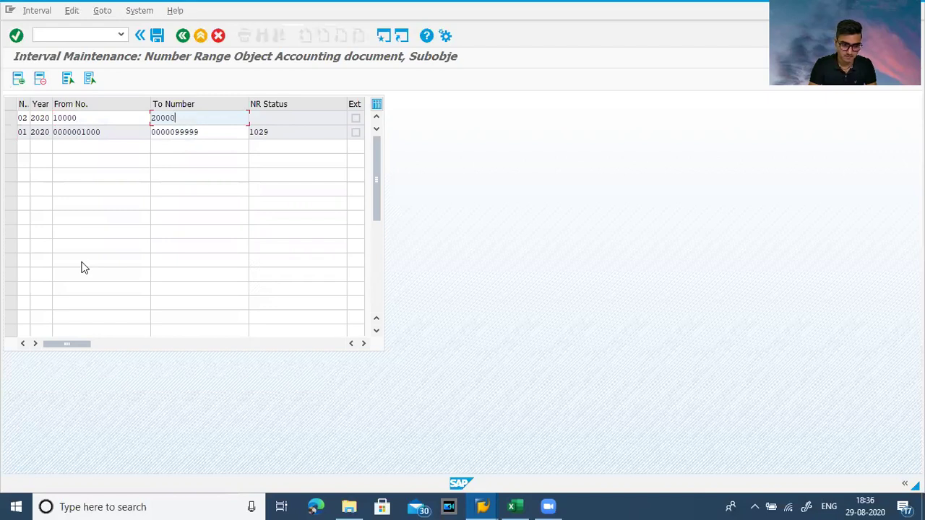
{"action": "left_click", "coordinate": [159, 37]}
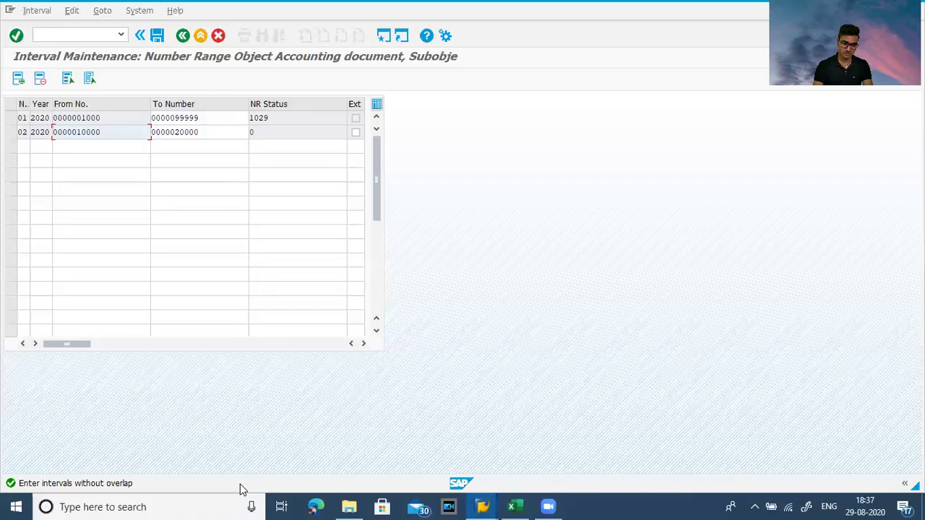
Step: Set the From No. of number range 02 to 100000
{"action": "left_click", "coordinate": [364, 344]}
{"action": "left_click", "coordinate": [364, 344]}
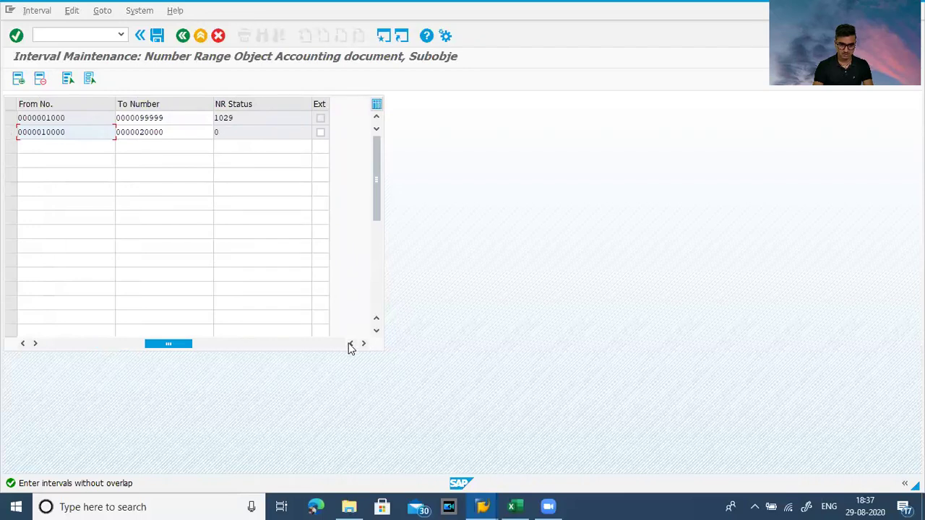
{"action": "left_click", "coordinate": [351, 344]}
{"action": "left_click", "coordinate": [352, 344]}
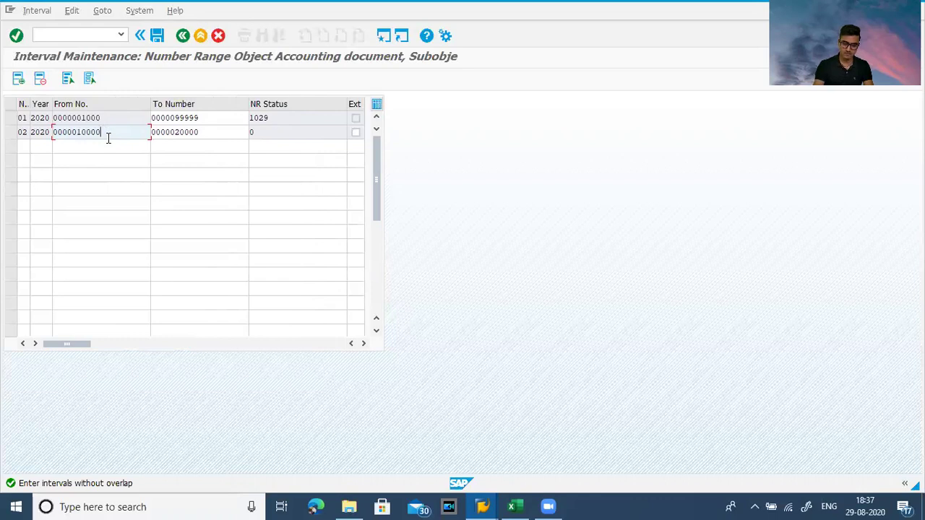
{"action": "key", "text": "BackSpace"}
{"action": "key", "text": "BackSpace"}
{"action": "key", "text": "BackSpace"}
{"action": "key", "text": "BackSpace"}
{"action": "key", "text": "BackSpace"}
{"action": "key", "text": "BackSpace"}
{"action": "key", "text": "BackSpace"}
{"action": "key", "text": "BackSpace"}
{"action": "key", "text": "BackSpace"}
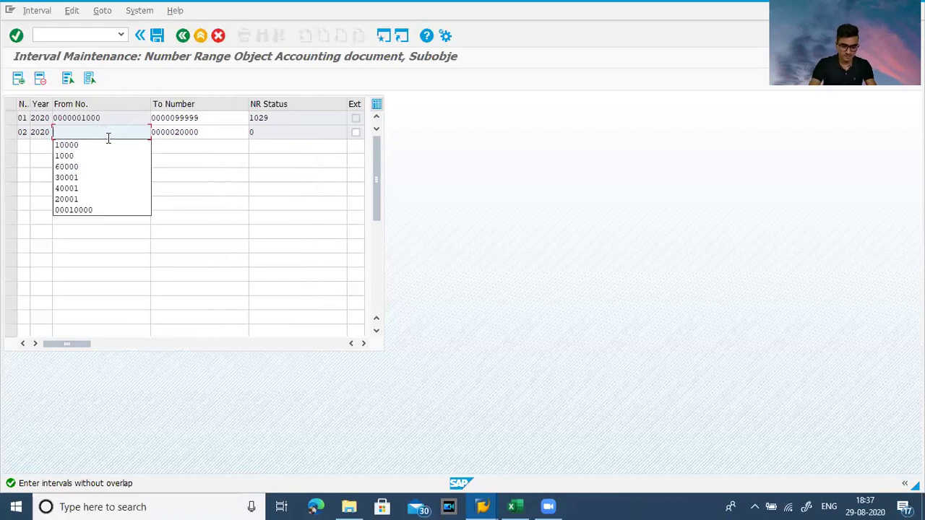
{"action": "type", "text": "100000"}
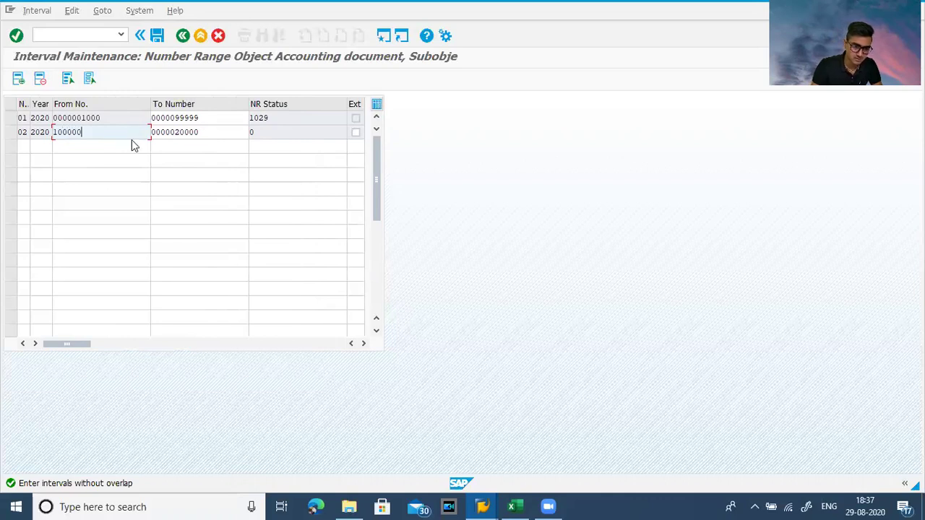
Step: Set the To Number of number range 02 to 200000 and save the intervals, accepting the transport notice
{"action": "left_click", "coordinate": [213, 129]}
{"action": "key", "text": "BackSpace"}
{"action": "key", "text": "BackSpace"}
{"action": "key", "text": "BackSpace"}
{"action": "key", "text": "BackSpace"}
{"action": "key", "text": "BackSpace"}
{"action": "key", "text": "BackSpace"}
{"action": "key", "text": "BackSpace"}
{"action": "key", "text": "BackSpace"}
{"action": "key", "text": "BackSpace"}
{"action": "type", "text": "200"}
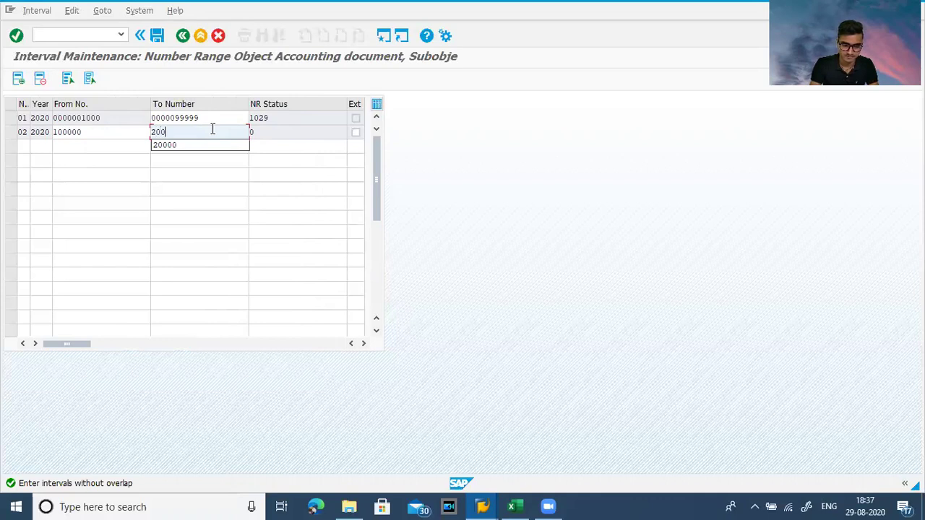
{"action": "type", "text": "000"}
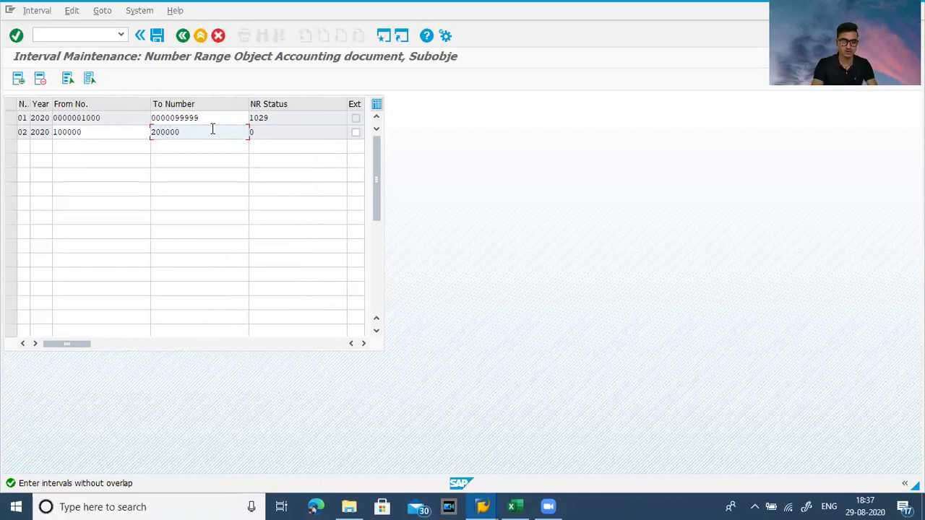
{"action": "left_click", "coordinate": [157, 38]}
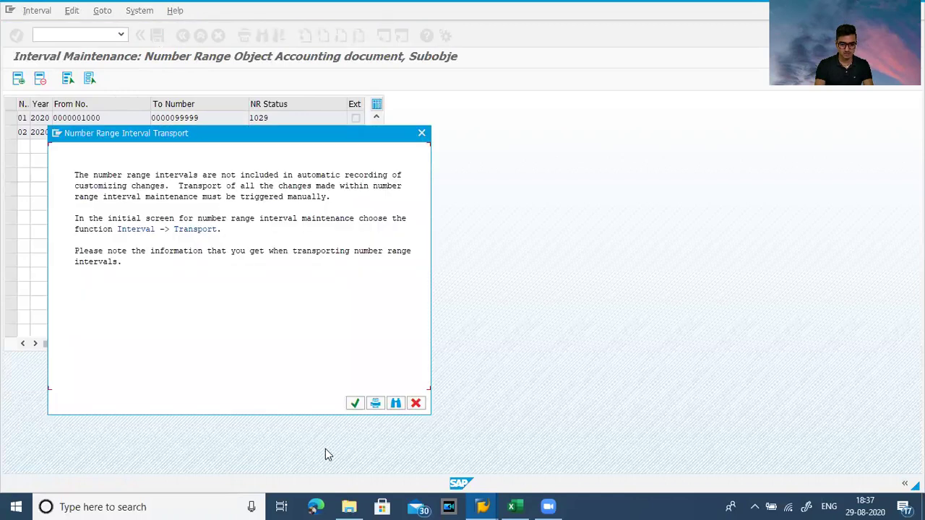
{"action": "left_click", "coordinate": [354, 404]}
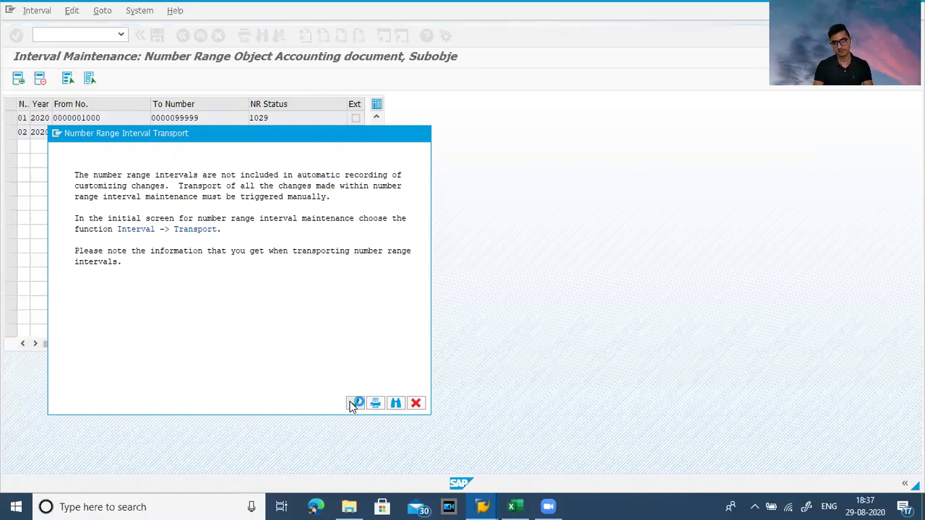
{"action": "left_click", "coordinate": [353, 404]}
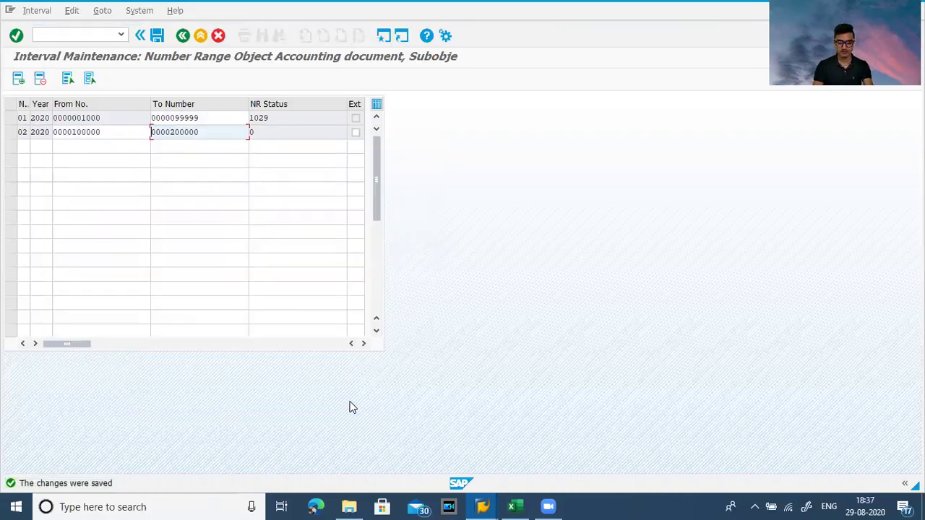
Step: Switch to the sample document session and validate the header data of the type AB document again
{"action": "key", "text": "alt+Tab"}
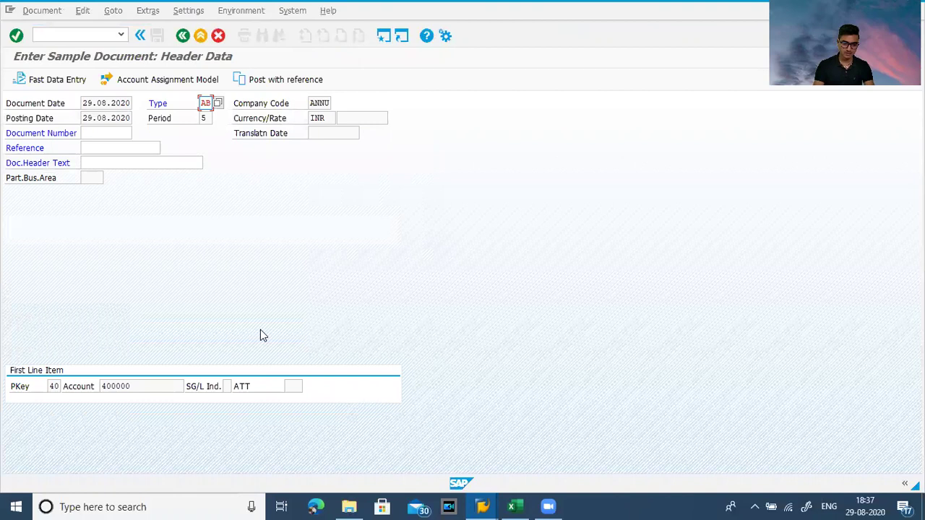
{"action": "left_click", "coordinate": [15, 35]}
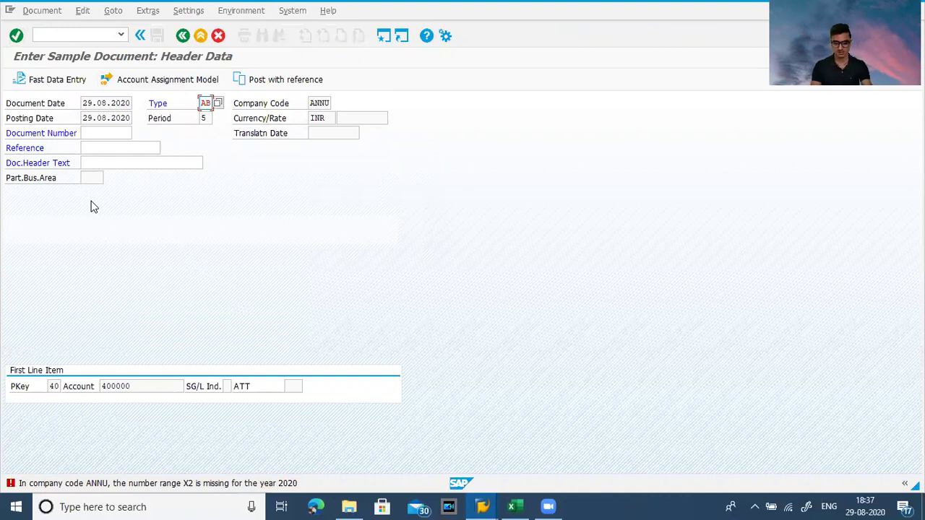
Step: Back in the interval maintenance session, insert number range X2 for year 2020 from 200001 to 300000 and save it
{"action": "key", "text": "alt+Tab"}
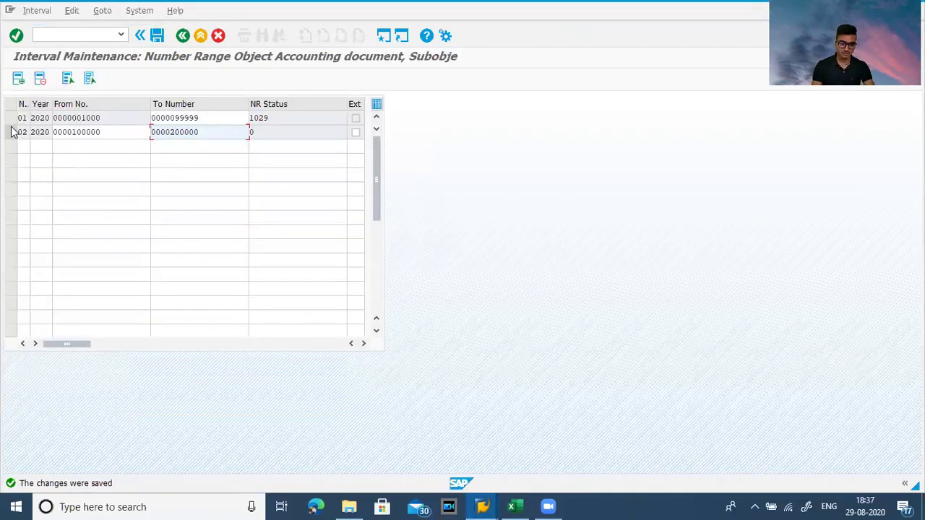
{"action": "left_click", "coordinate": [18, 78]}
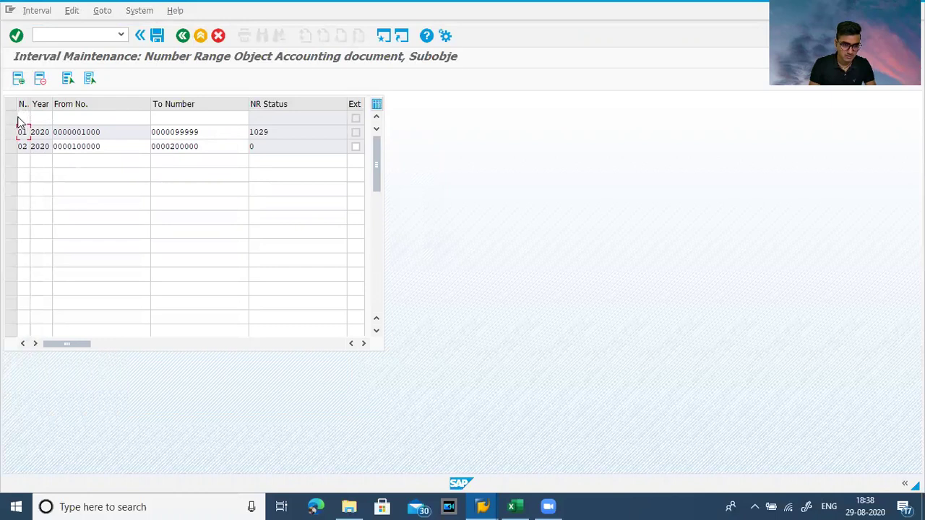
{"action": "left_click", "coordinate": [21, 118]}
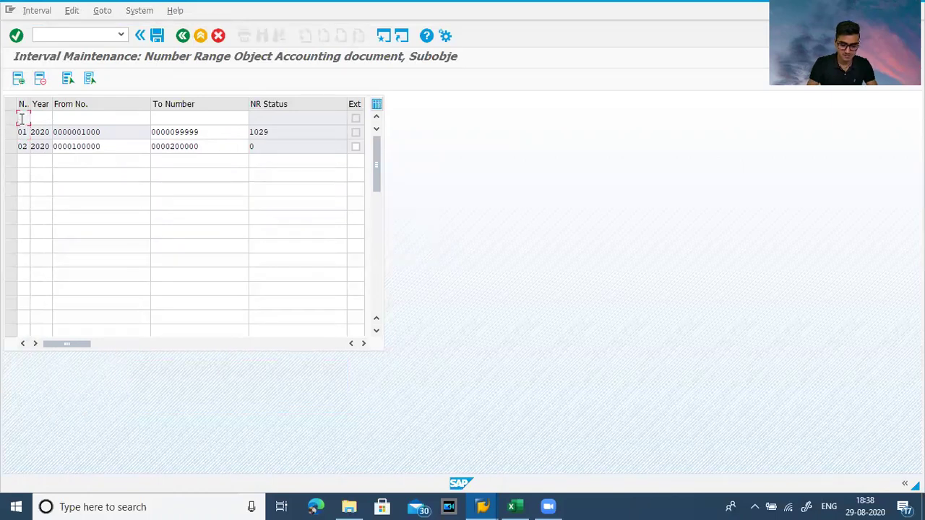
{"action": "type", "text": "02"}
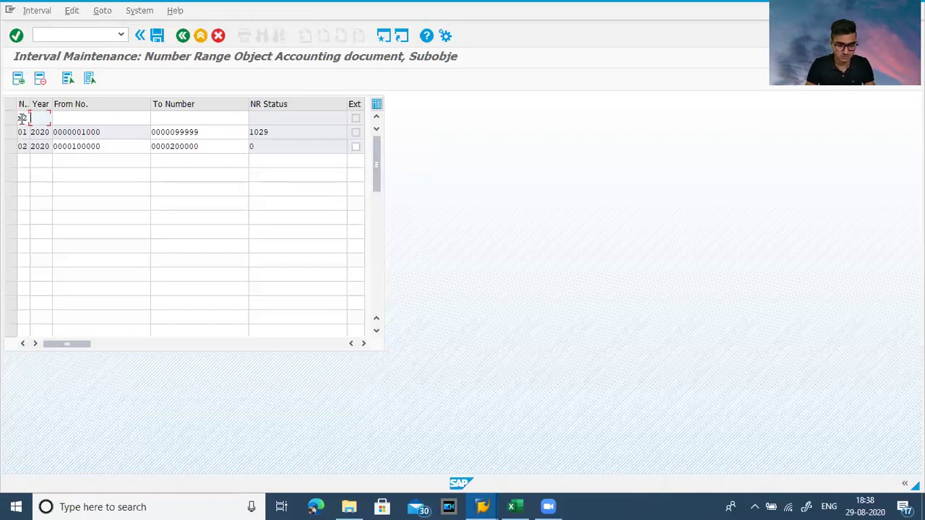
{"action": "type", "text": "2020"}
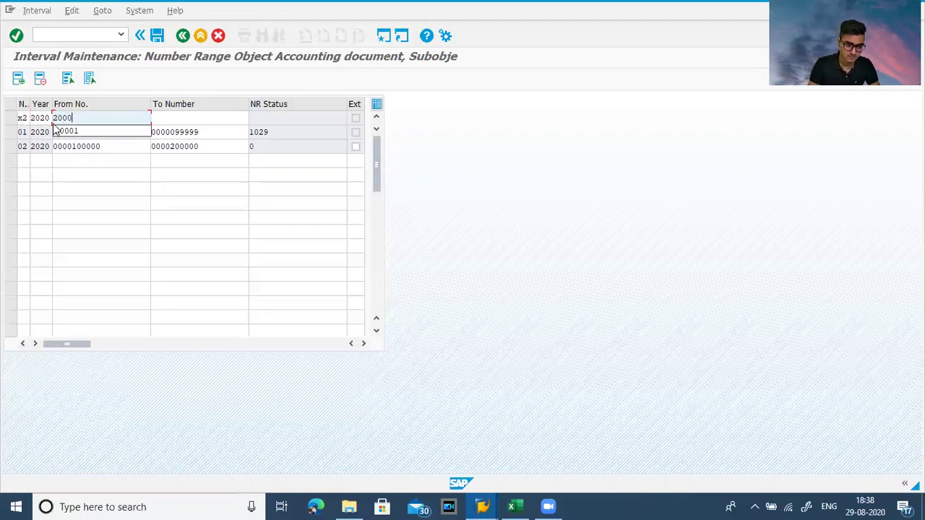
{"action": "type", "text": "01"}
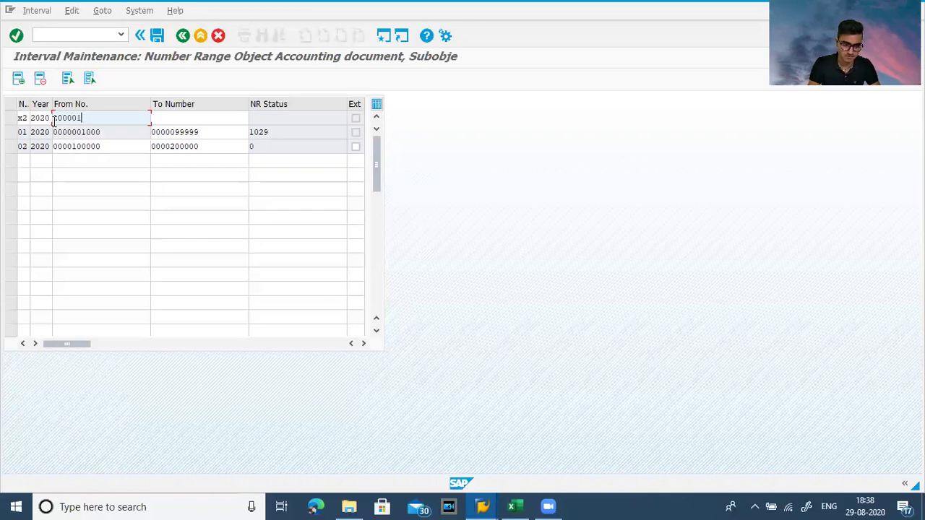
{"action": "left_click", "coordinate": [164, 120]}
{"action": "type", "text": "300000"}
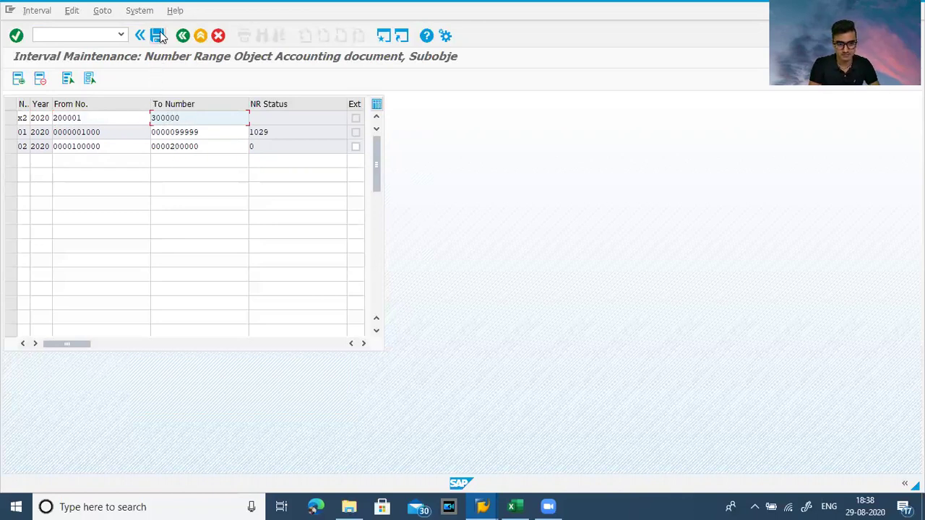
{"action": "left_click", "coordinate": [160, 32]}
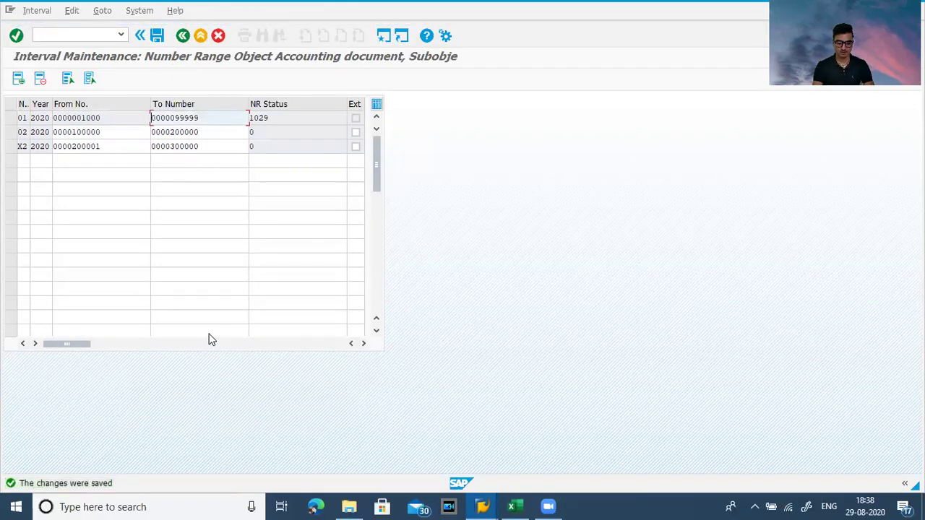
Step: Continue the sample document to its rent expense item, set the amount to 15000 and give the next line item posting key 50
{"action": "key", "text": "alt+Tab"}
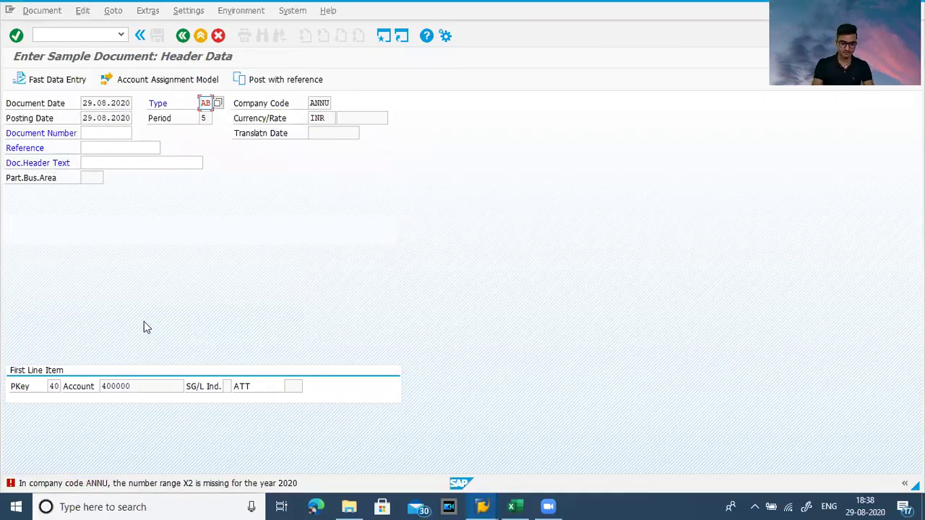
{"action": "key", "text": "Return"}
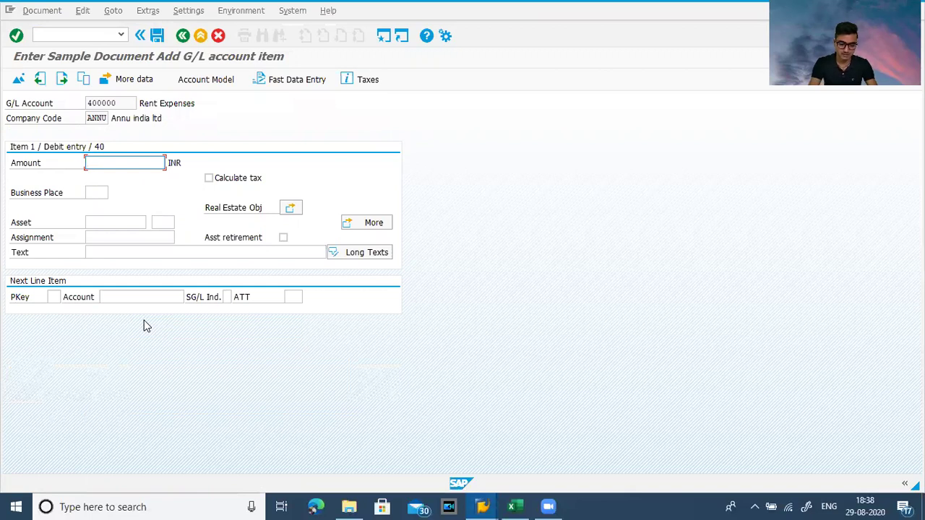
{"action": "type", "text": "15000"}
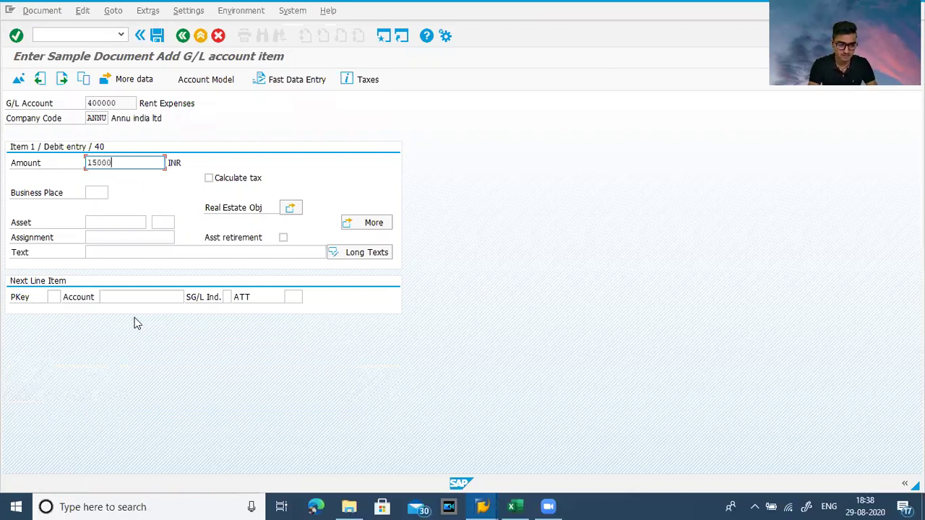
{"action": "left_click", "coordinate": [52, 298]}
{"action": "type", "text": "50"}
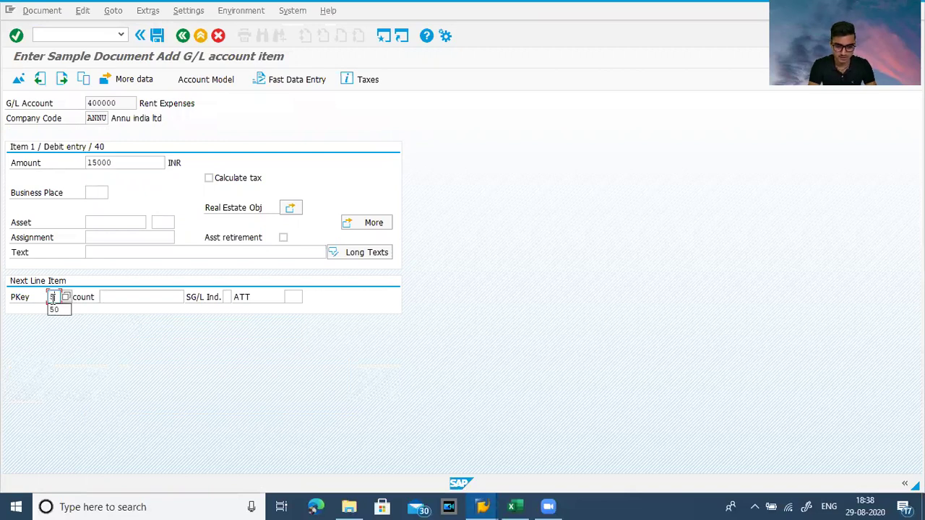
{"action": "left_click", "coordinate": [134, 296]}
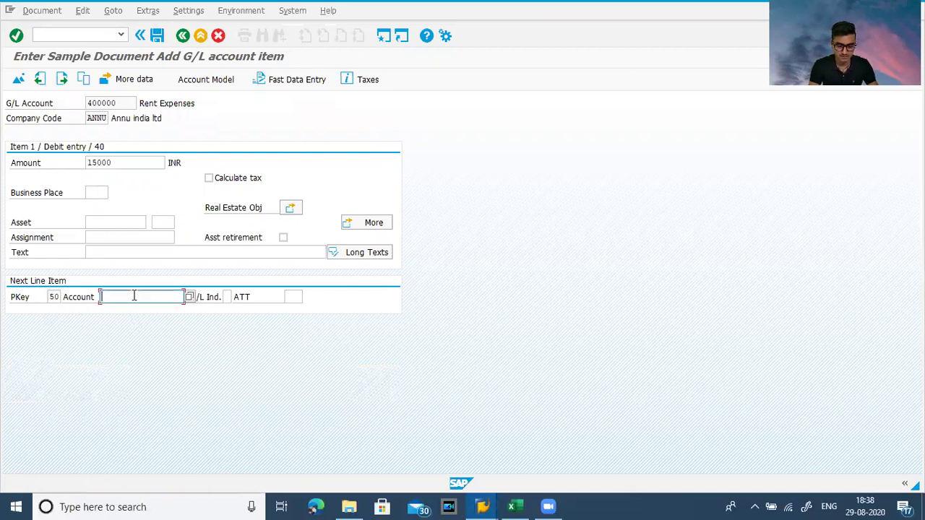
Step: Switch to the G/L account maintenance session and look up the cash account number under Assets
{"action": "key", "text": "alt+Tab"}
{"action": "key", "text": "alt+Tab"}
{"action": "key", "text": "alt+Tab"}
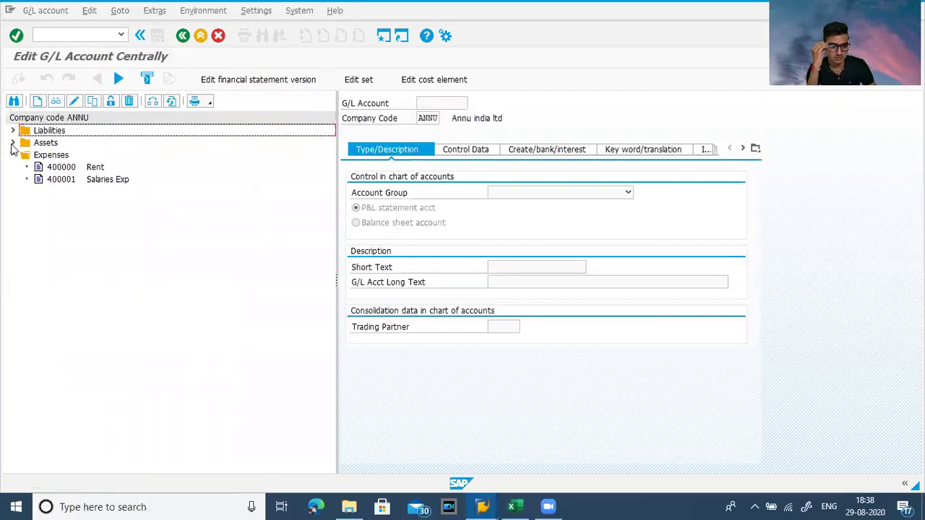
{"action": "left_click", "coordinate": [13, 142]}
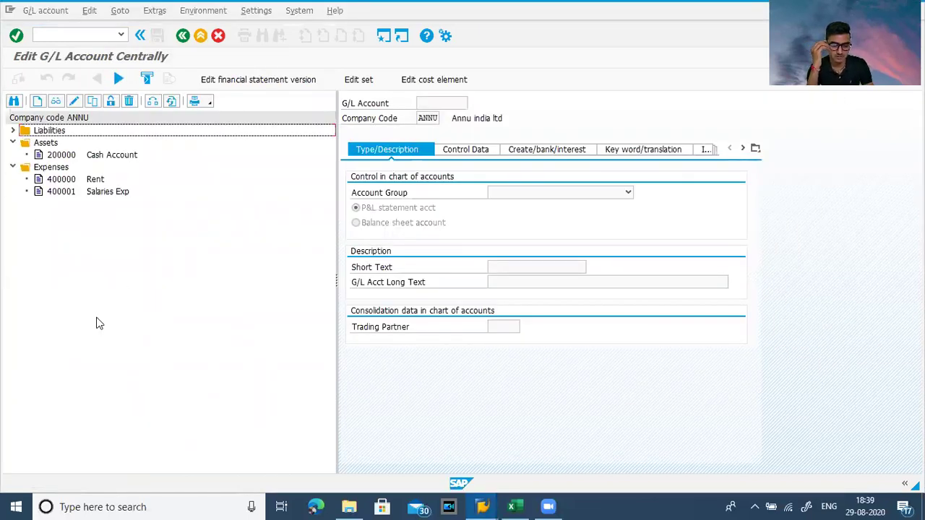
Step: Return to the sample document, enter account 200000 for the next line item and credit it with the matching 15,000.00 INR
{"action": "key", "text": "alt+Tab"}
{"action": "type", "text": "20"}
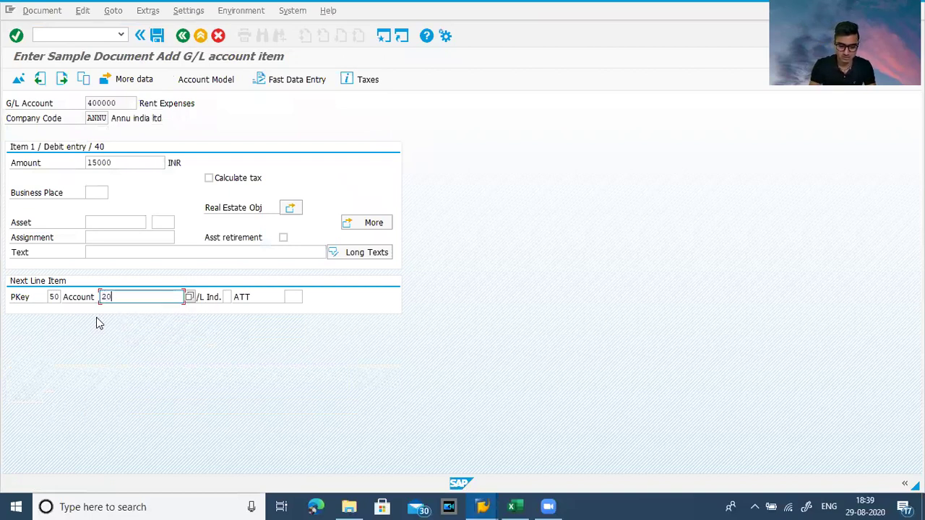
{"action": "type", "text": "0"}
{"action": "left_click", "coordinate": [123, 316]}
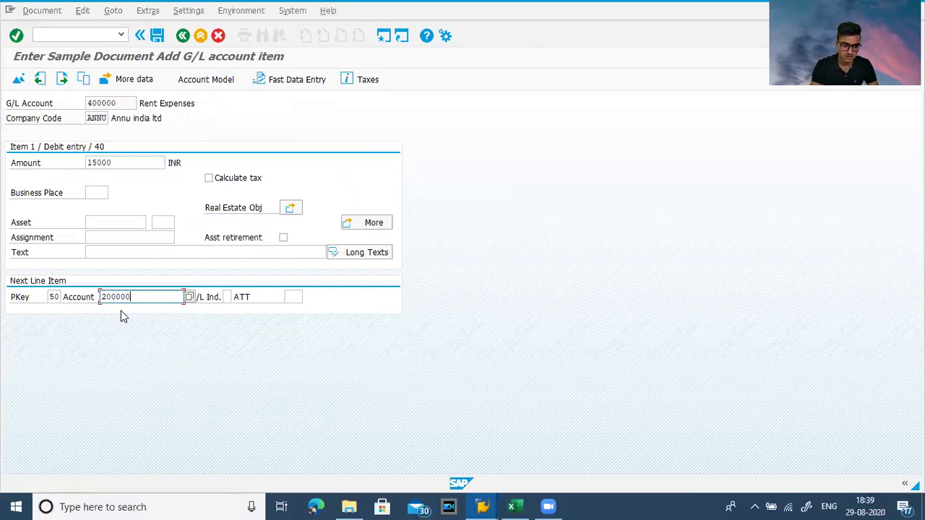
{"action": "key", "text": "Return"}
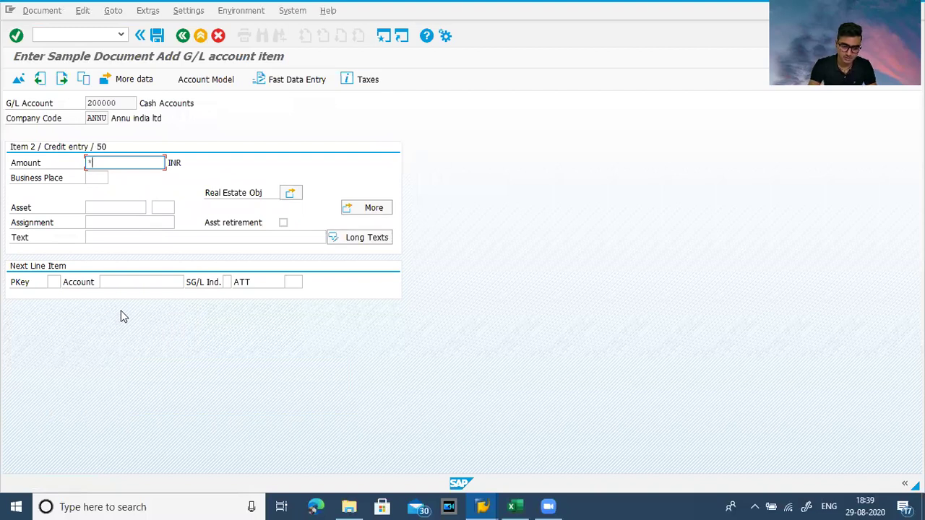
{"action": "key", "text": "Return"}
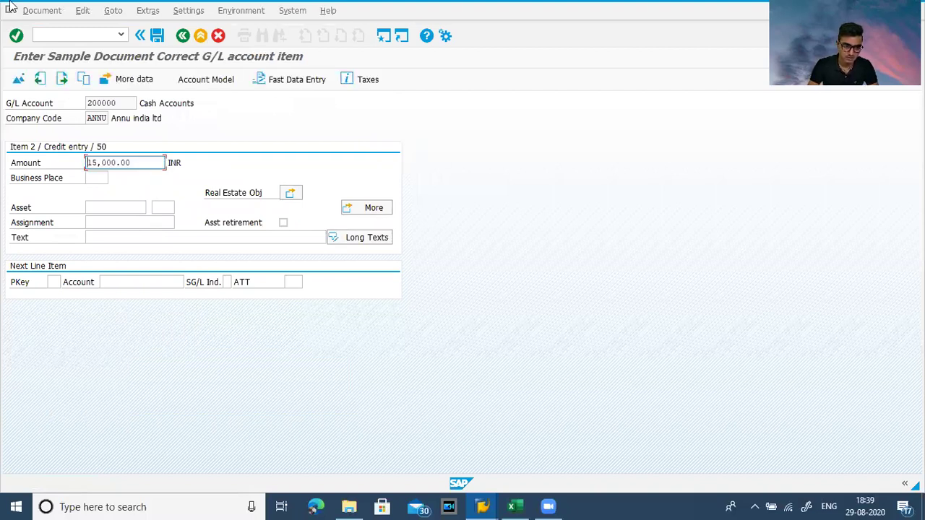
{"action": "left_click", "coordinate": [28, 11]}
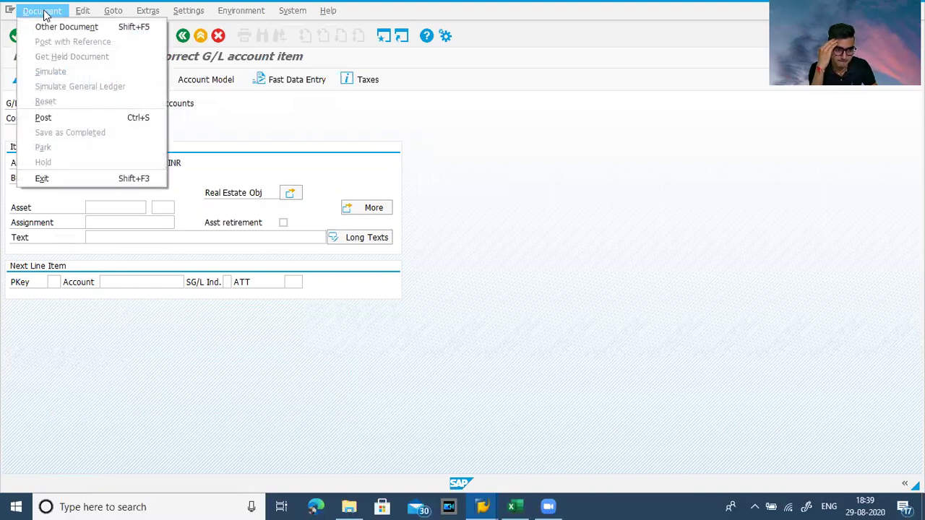
{"action": "mouse_move", "coordinate": [113, 16]}
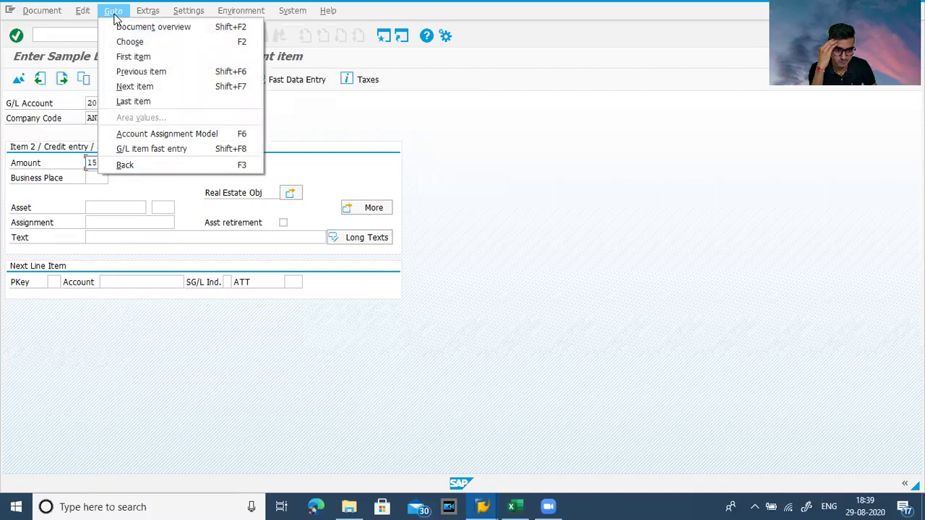
{"action": "mouse_move", "coordinate": [189, 16]}
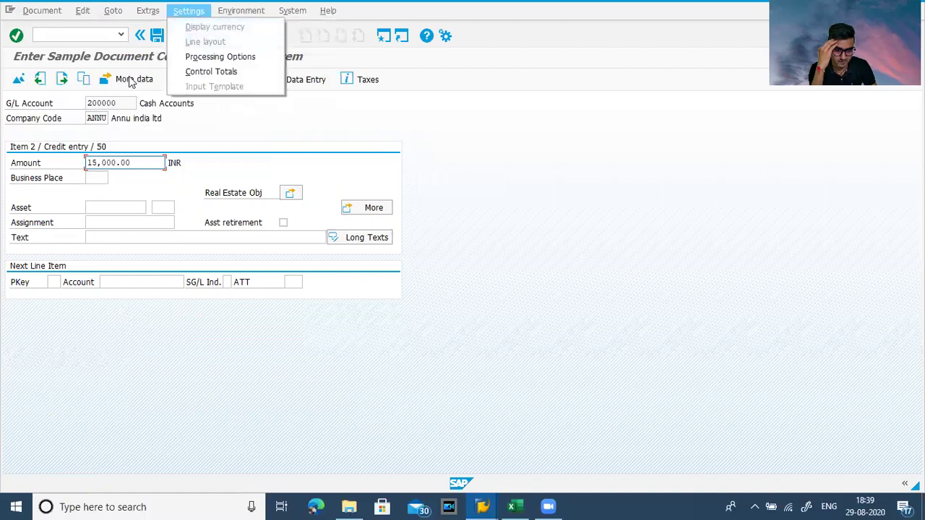
{"action": "left_click", "coordinate": [580, 209]}
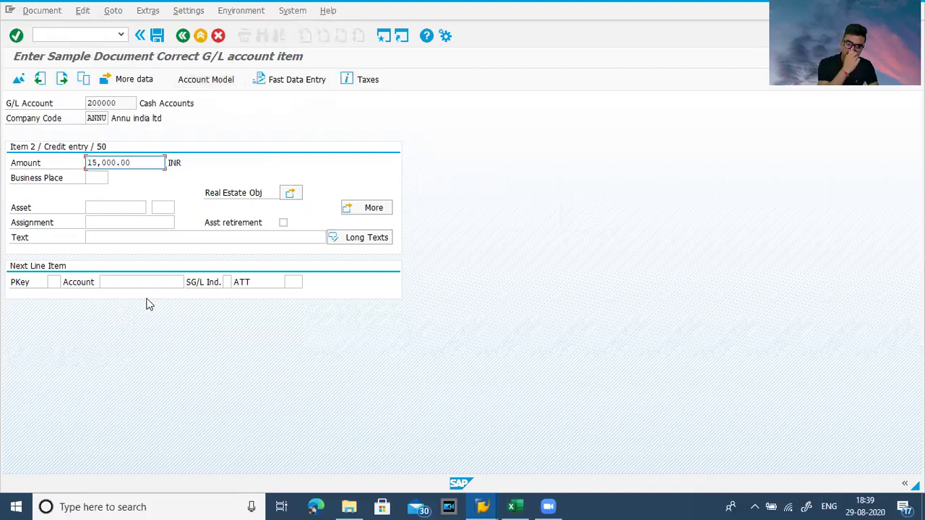
Step: Save the sample document and display the stored document in data entry view
{"action": "left_click", "coordinate": [157, 37]}
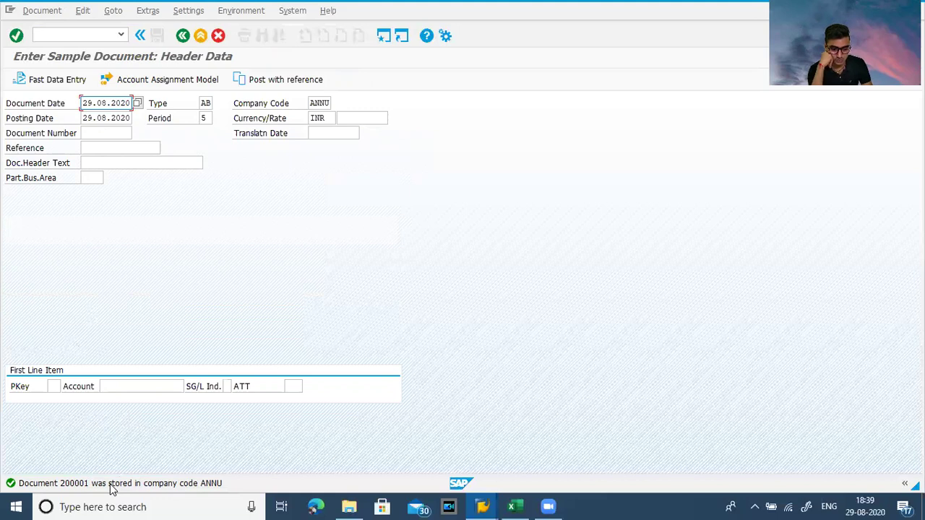
{"action": "left_click", "coordinate": [29, 11]}
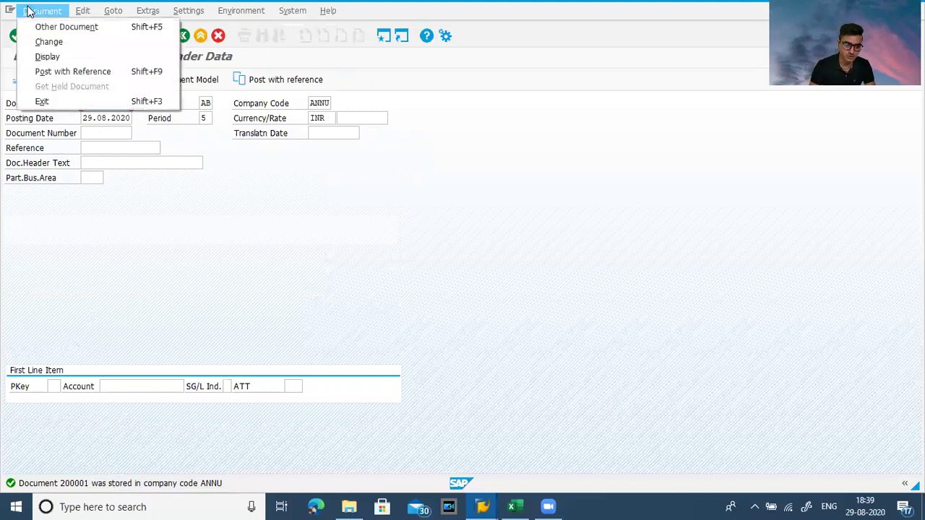
{"action": "left_click", "coordinate": [55, 58]}
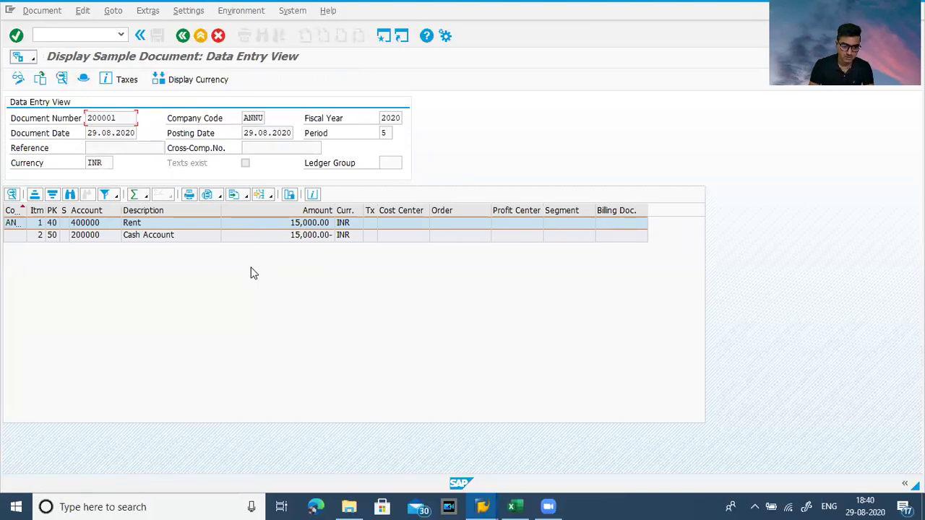
Step: Switch to the SAP Excel Master workbook in Excel and select the entry for defining the document number range
{"action": "key", "text": "alt+Tab"}
{"action": "key", "text": "alt+Tab"}
{"action": "key", "text": "alt+Tab"}
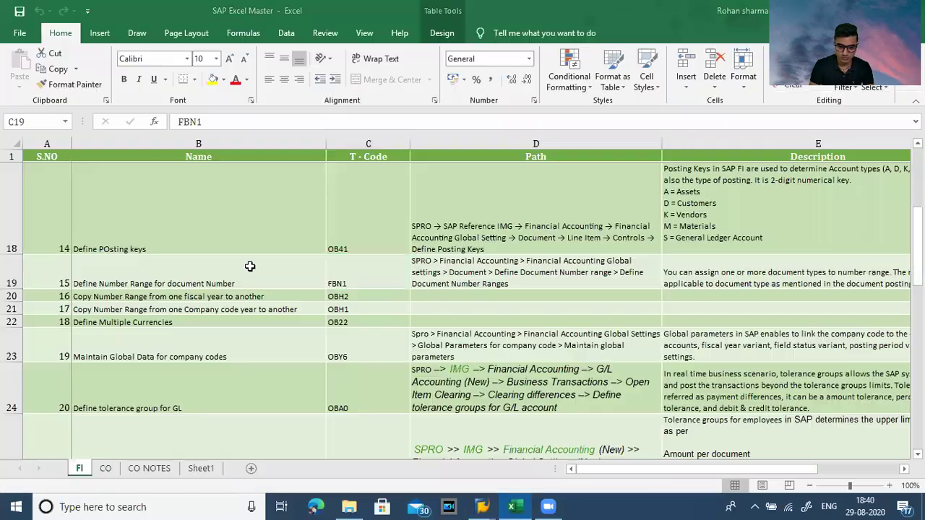
{"action": "left_click", "coordinate": [249, 267]}
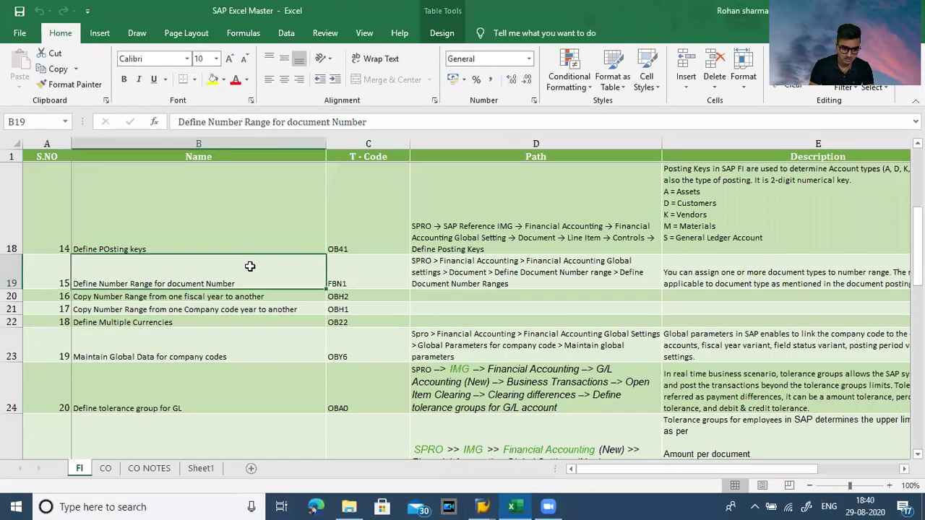
Step: Find the Define Sample Documents entry further down the FI sheet and select its transaction code
{"action": "key", "text": "Down"}
{"action": "key", "text": "Down"}
{"action": "key", "text": "Down"}
{"action": "key", "text": "Down"}
{"action": "key", "text": "Down"}
{"action": "key", "text": "Down"}
{"action": "key", "text": "Down"}
{"action": "key", "text": "Down"}
{"action": "key", "text": "Down"}
{"action": "key", "text": "Down"}
{"action": "key", "text": "Down"}
{"action": "key", "text": "Down"}
{"action": "key", "text": "Down"}
{"action": "key", "text": "Down"}
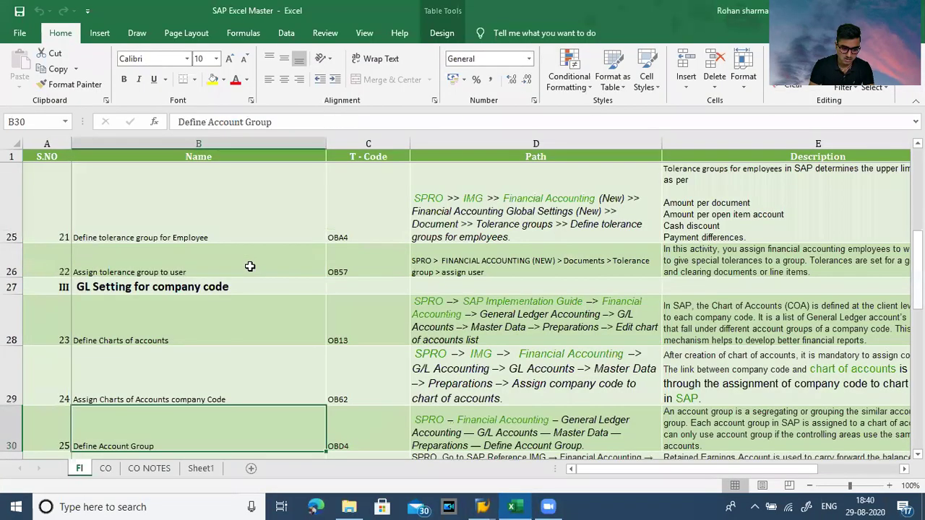
{"action": "key", "text": "Down"}
{"action": "key", "text": "Down"}
{"action": "key", "text": "Down"}
{"action": "key", "text": "Up"}
{"action": "key", "text": "Down"}
{"action": "key", "text": "Down"}
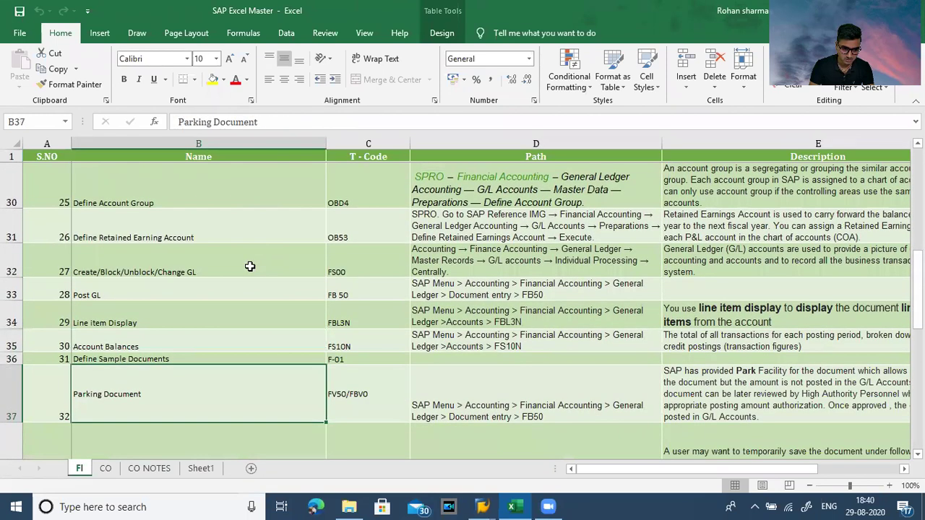
{"action": "key", "text": "Down"}
{"action": "key", "text": "Up"}
{"action": "key", "text": "Up"}
{"action": "key", "text": "Up"}
{"action": "key", "text": "Up"}
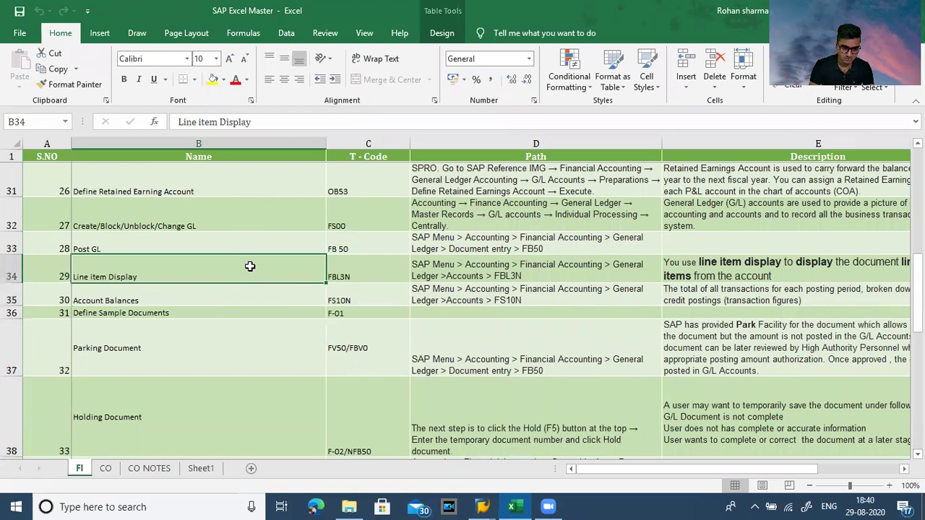
{"action": "key", "text": "Down"}
{"action": "key", "text": "Down"}
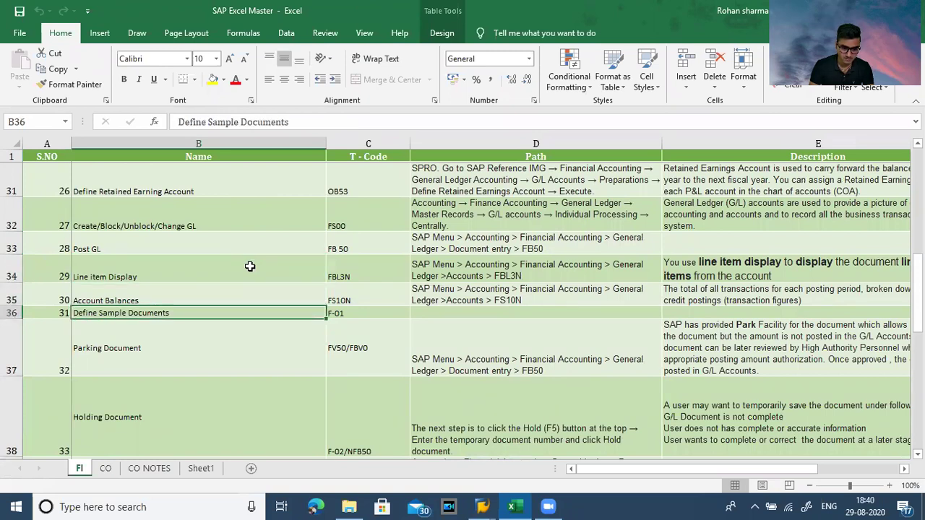
{"action": "key", "text": "Right"}
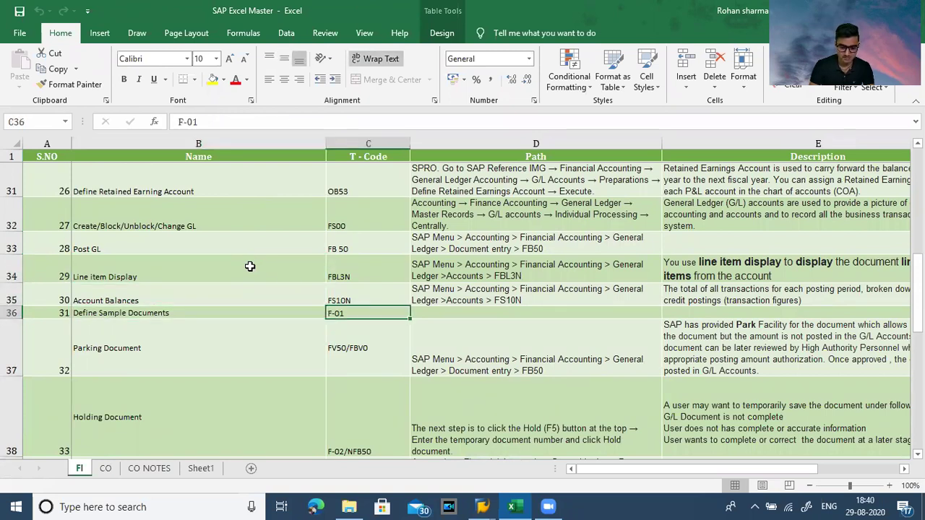
Step: Switch back to SAP, return to the sample document header entry and display the stored sample document again
{"action": "key", "text": "alt+Tab"}
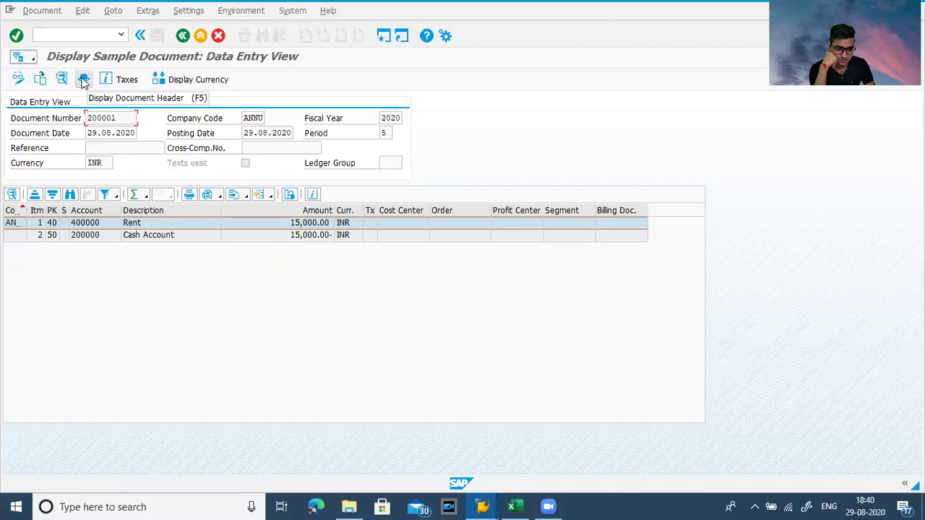
{"action": "left_click", "coordinate": [43, 11]}
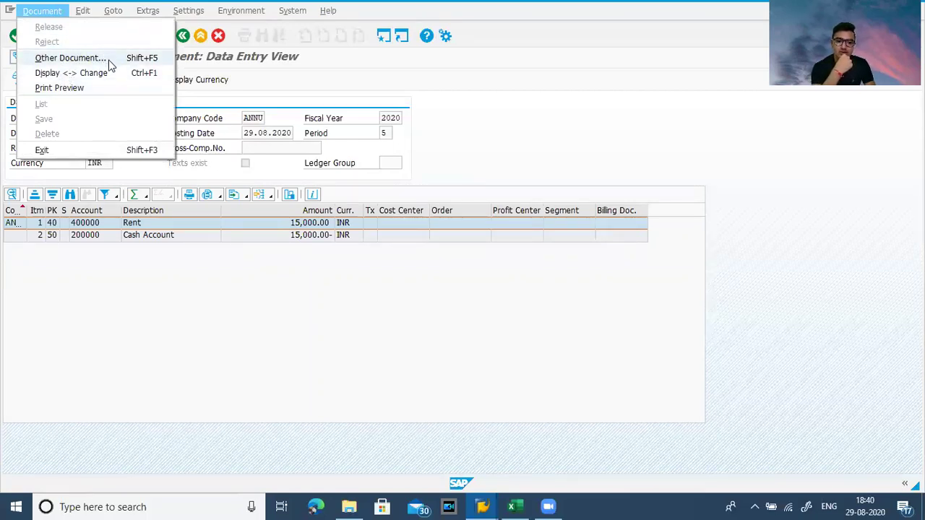
{"action": "left_click", "coordinate": [248, 271]}
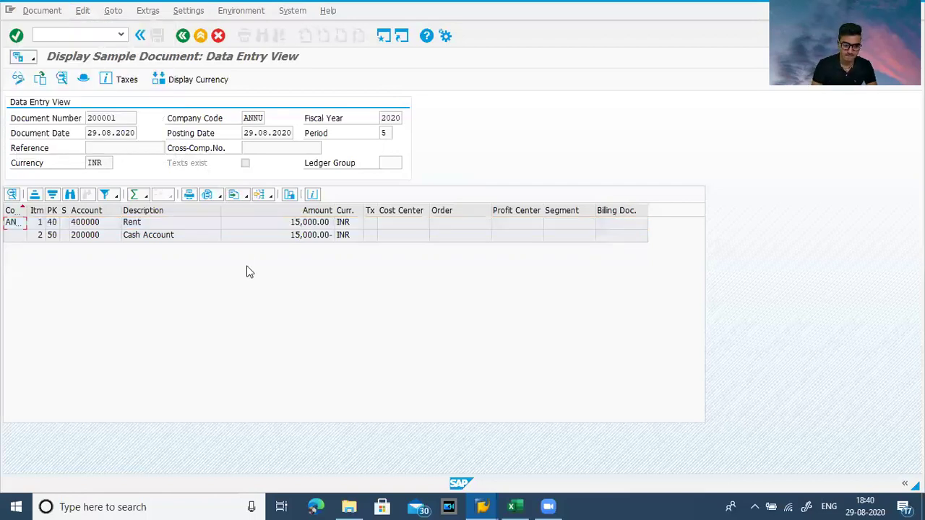
{"action": "left_click", "coordinate": [183, 36]}
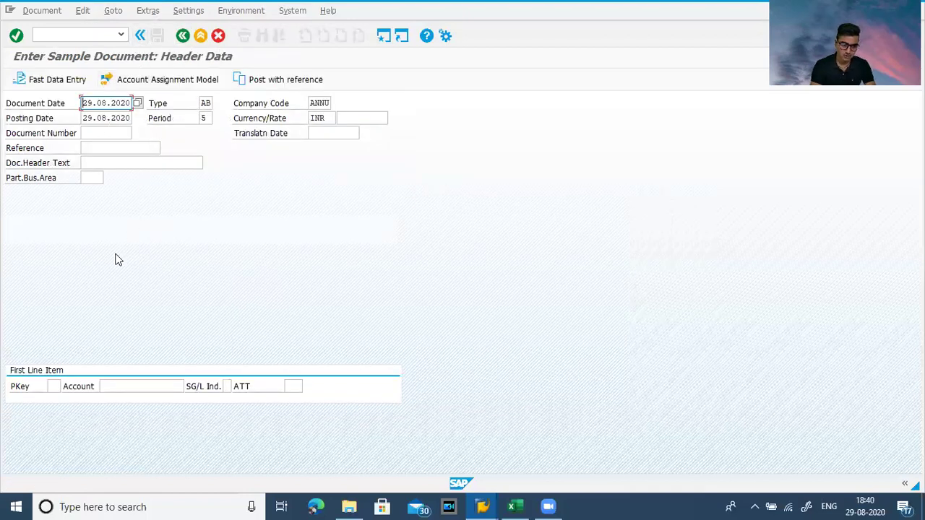
{"action": "left_click", "coordinate": [20, 37]}
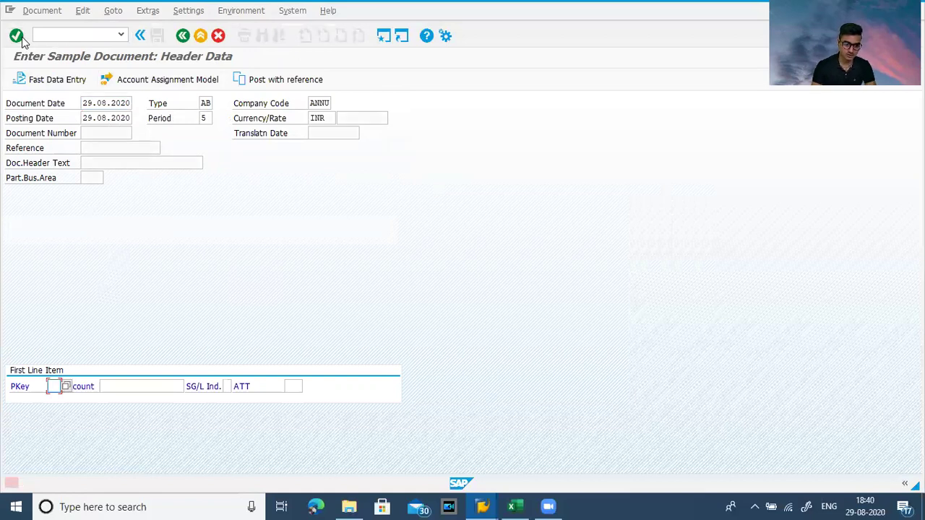
{"action": "left_click", "coordinate": [51, 11]}
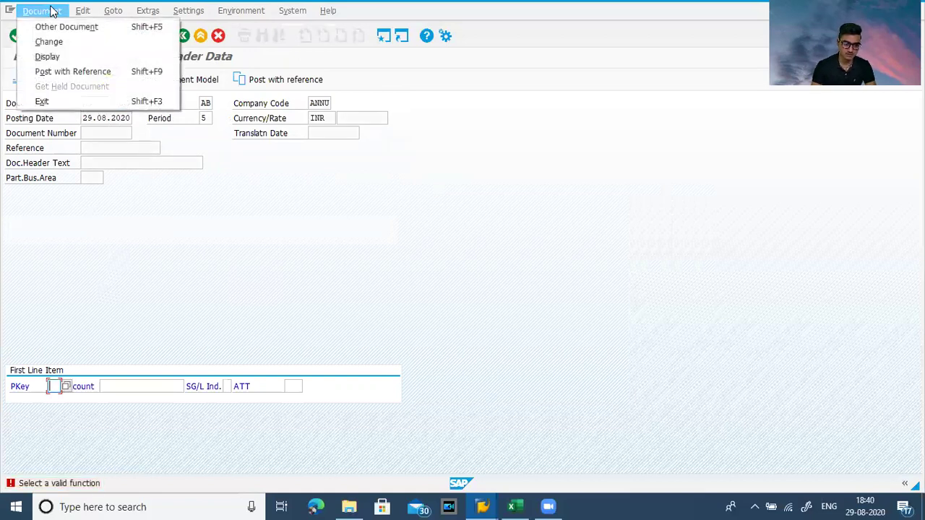
{"action": "left_click", "coordinate": [61, 57]}
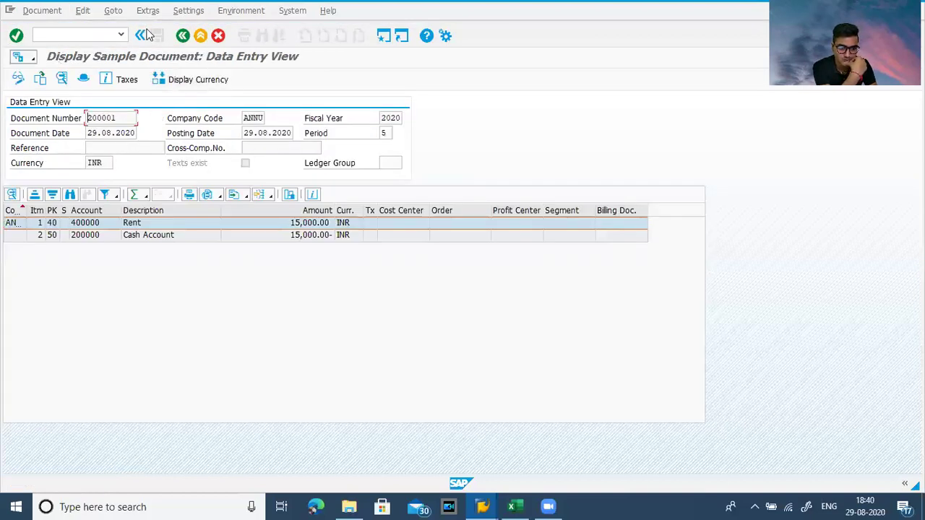
Step: Switch the displayed sample document to change mode, then leave it for the header entry without editing anything
{"action": "left_click", "coordinate": [80, 11]}
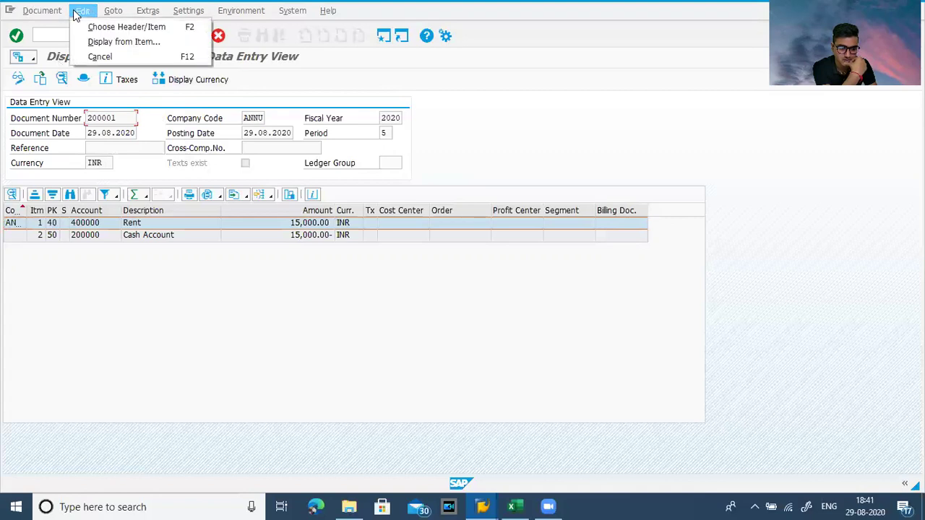
{"action": "left_click", "coordinate": [88, 26]}
{"action": "left_click", "coordinate": [42, 11]}
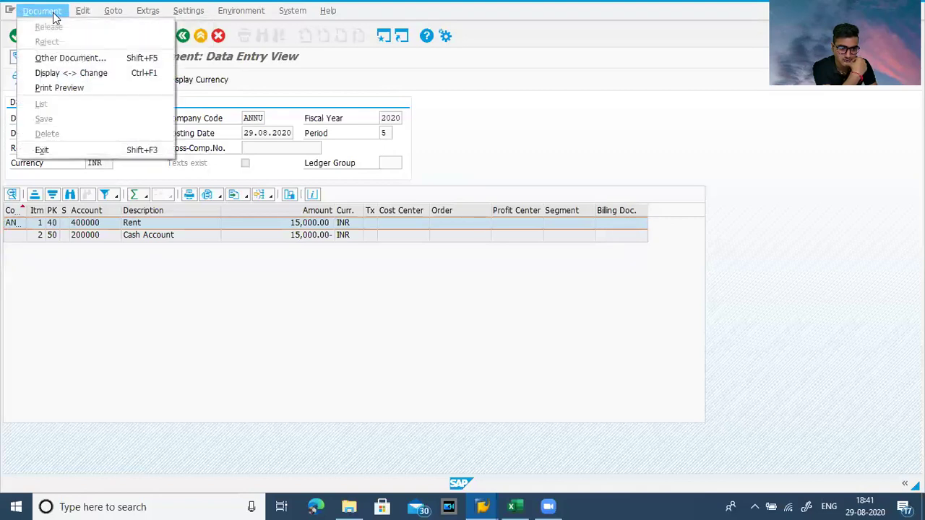
{"action": "left_click", "coordinate": [59, 75]}
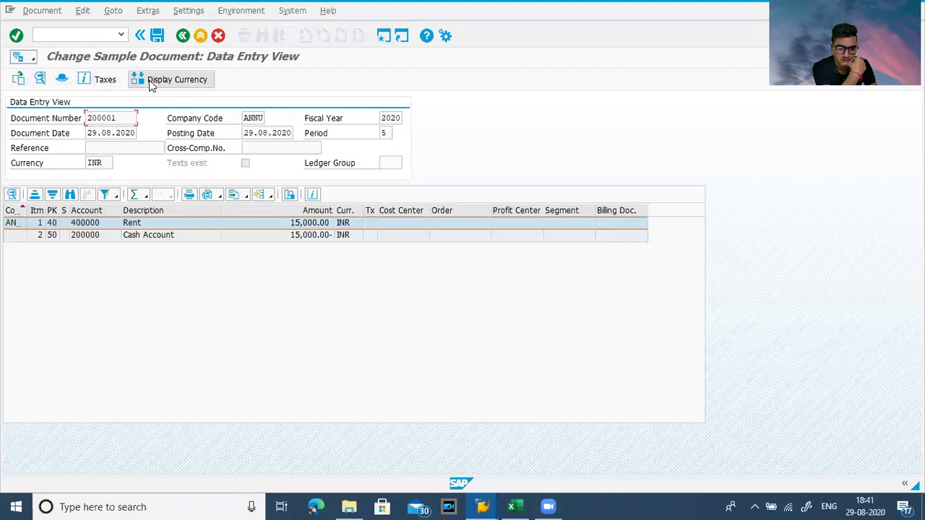
{"action": "left_click", "coordinate": [157, 35]}
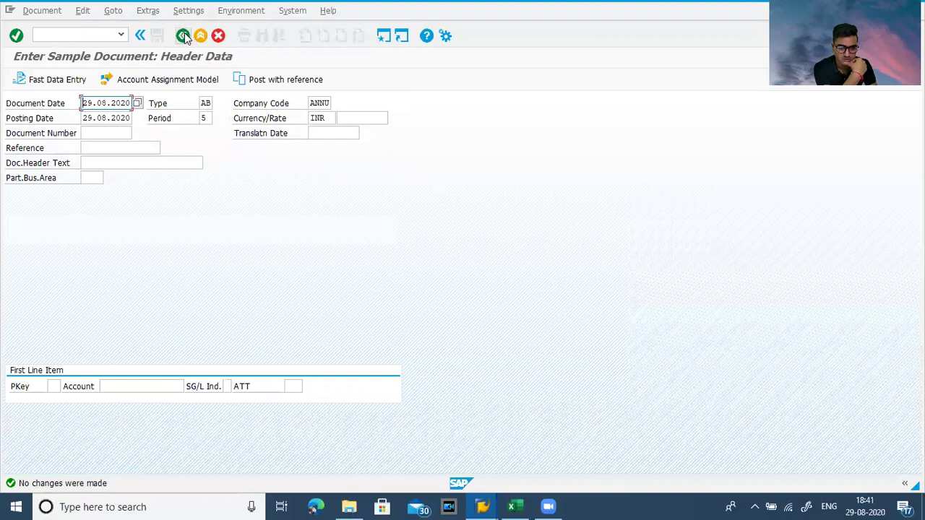
Step: Start posting with reference and set sample document 200001 in company code ANNU as the reference document
{"action": "left_click", "coordinate": [84, 11]}
{"action": "mouse_move", "coordinate": [113, 12]}
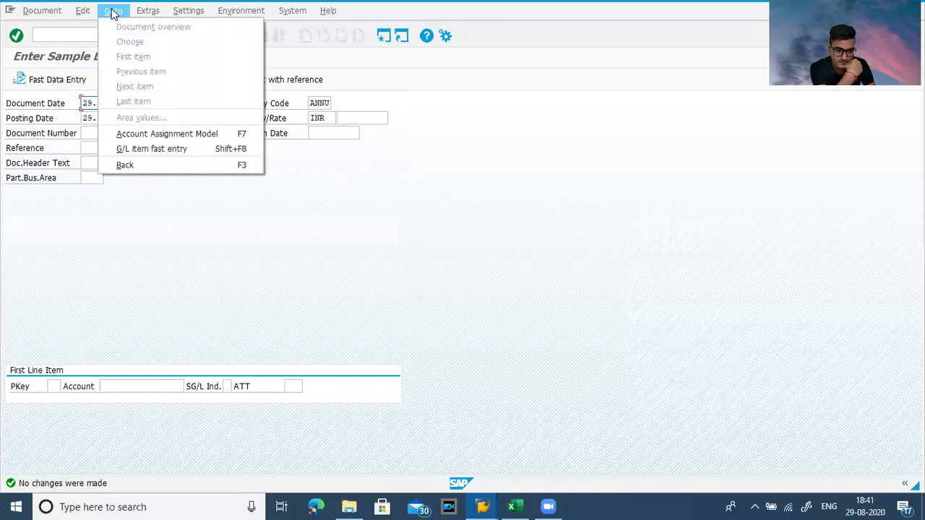
{"action": "mouse_move", "coordinate": [182, 20]}
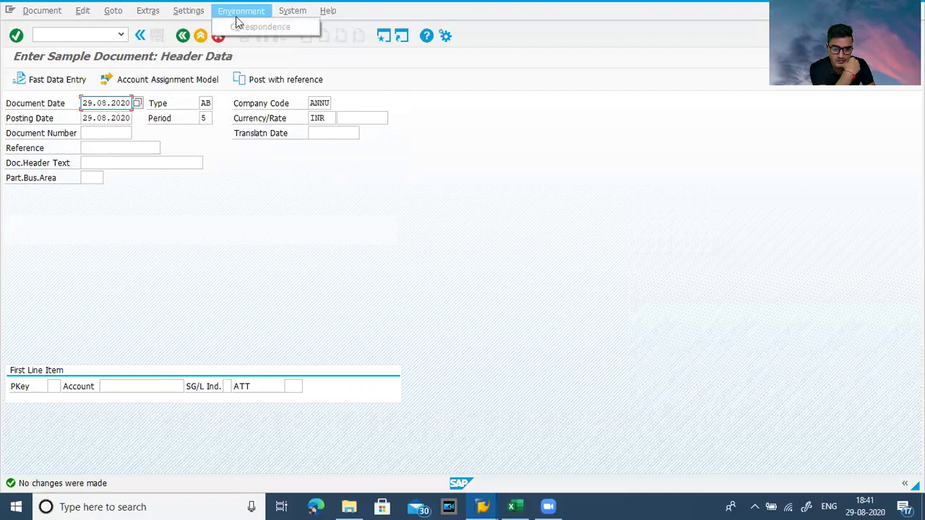
{"action": "mouse_move", "coordinate": [289, 22]}
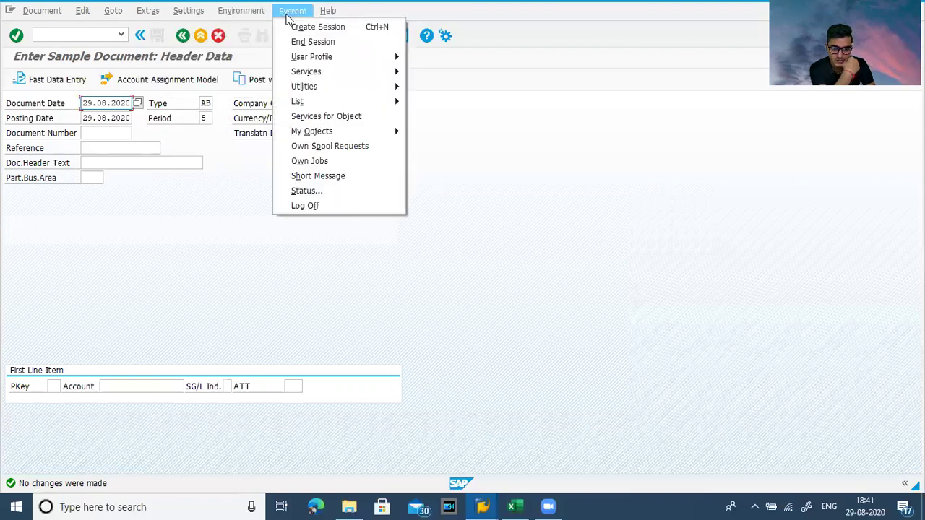
{"action": "mouse_move", "coordinate": [323, 19]}
{"action": "mouse_move", "coordinate": [40, 11]}
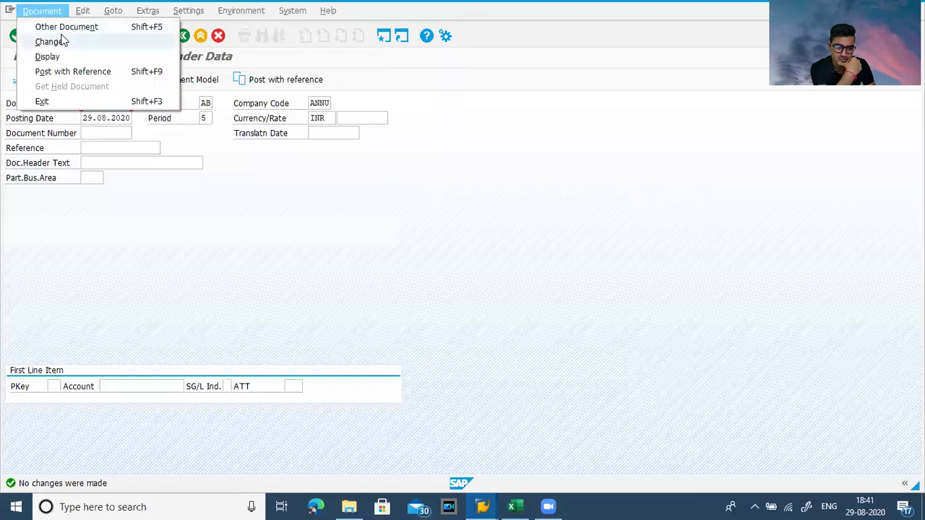
{"action": "left_click", "coordinate": [62, 71]}
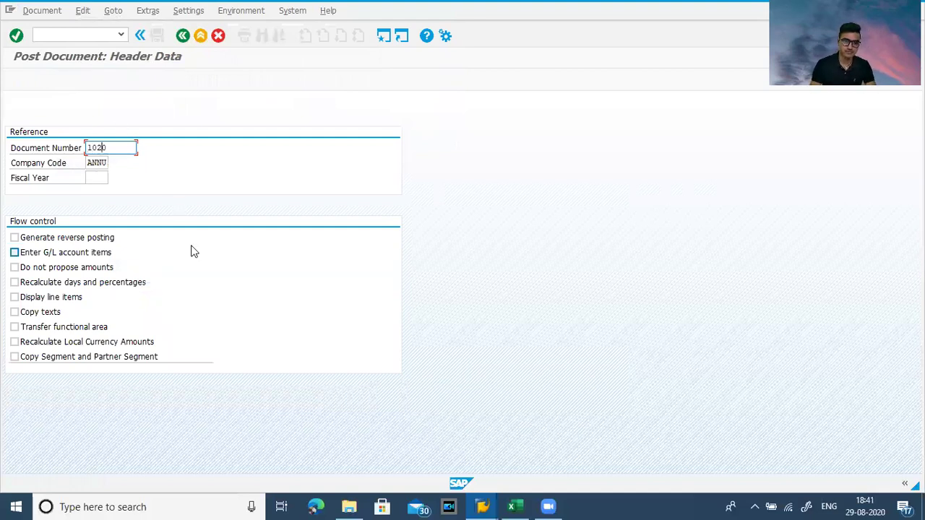
{"action": "key", "text": "BackSpace"}
{"action": "key", "text": "BackSpace"}
{"action": "key", "text": "BackSpace"}
{"action": "key", "text": "BackSpace"}
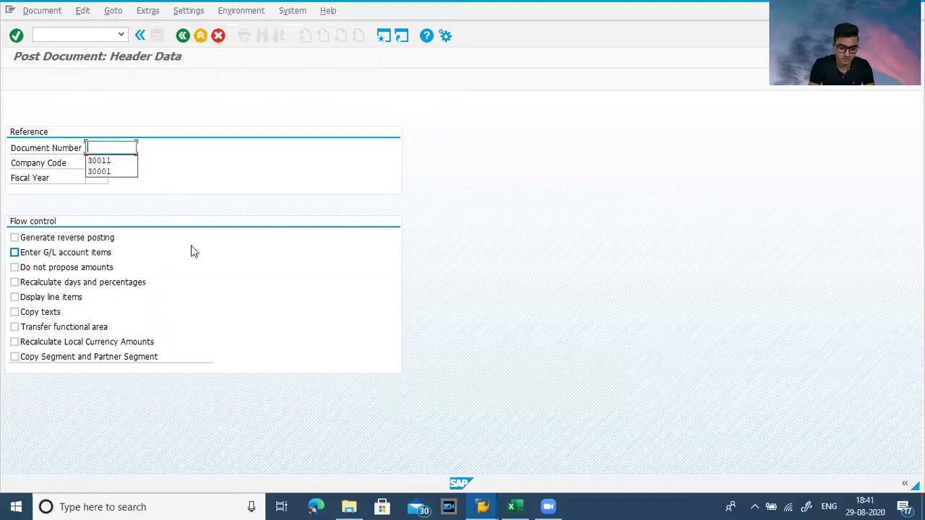
{"action": "type", "text": "200"}
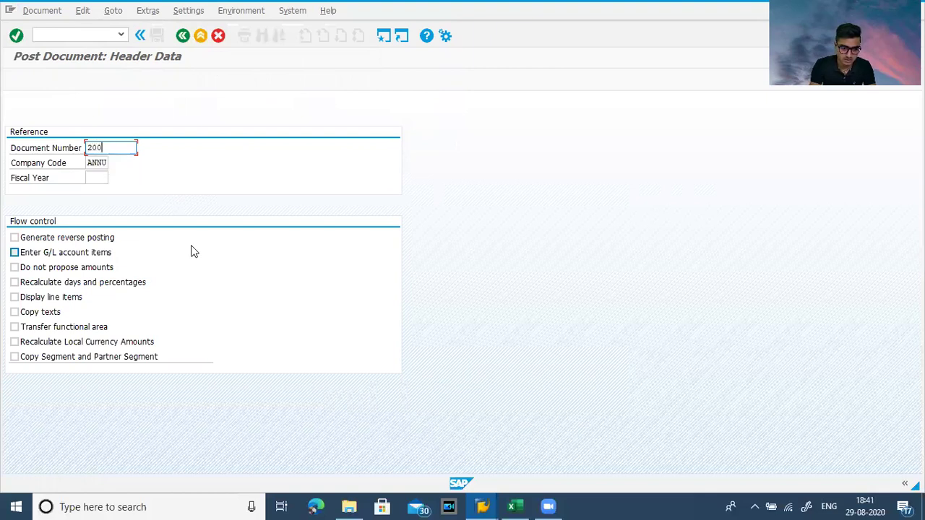
{"action": "type", "text": "001"}
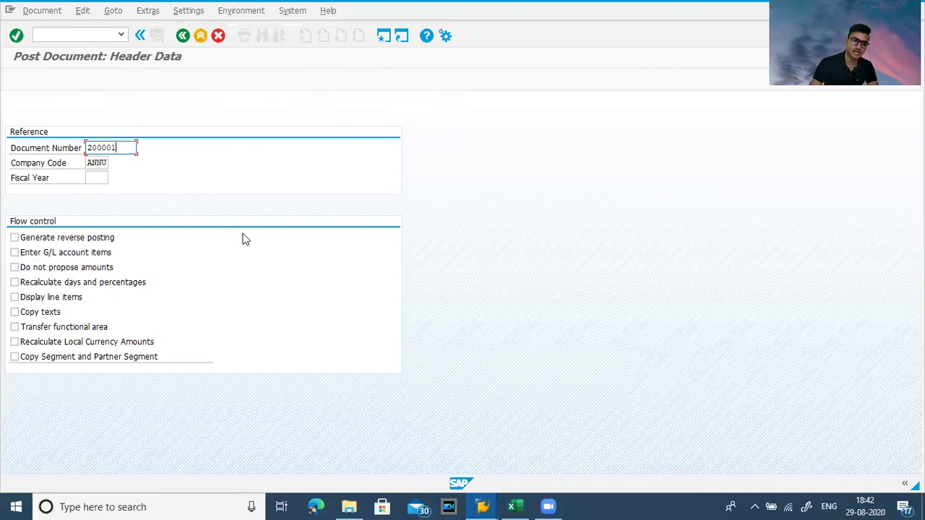
Step: Accept the proposed header and line items from the reference, post the document and close the information message
{"action": "key", "text": "Return"}
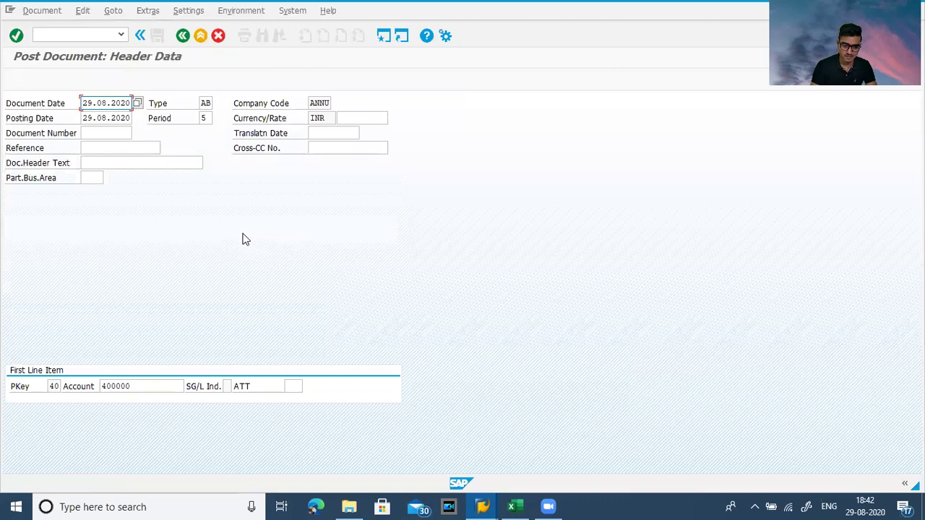
{"action": "key", "text": "Return"}
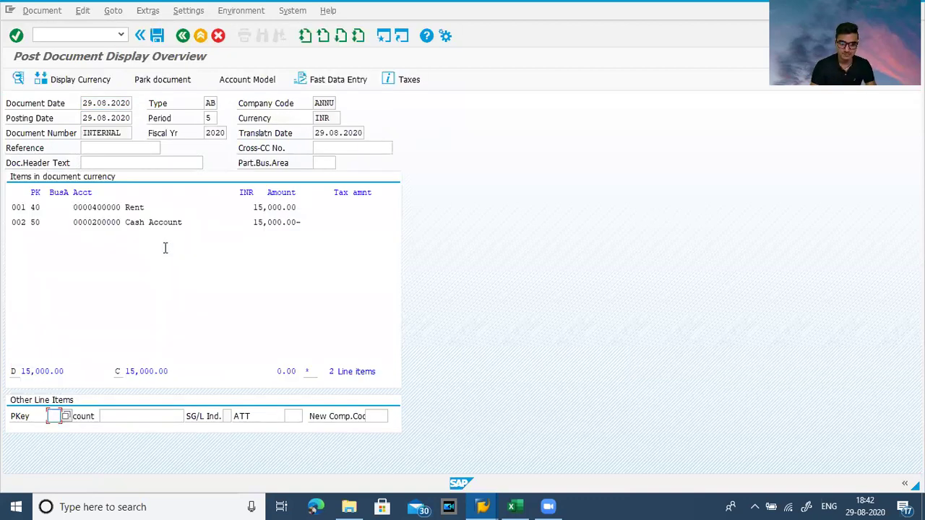
{"action": "left_click", "coordinate": [158, 36]}
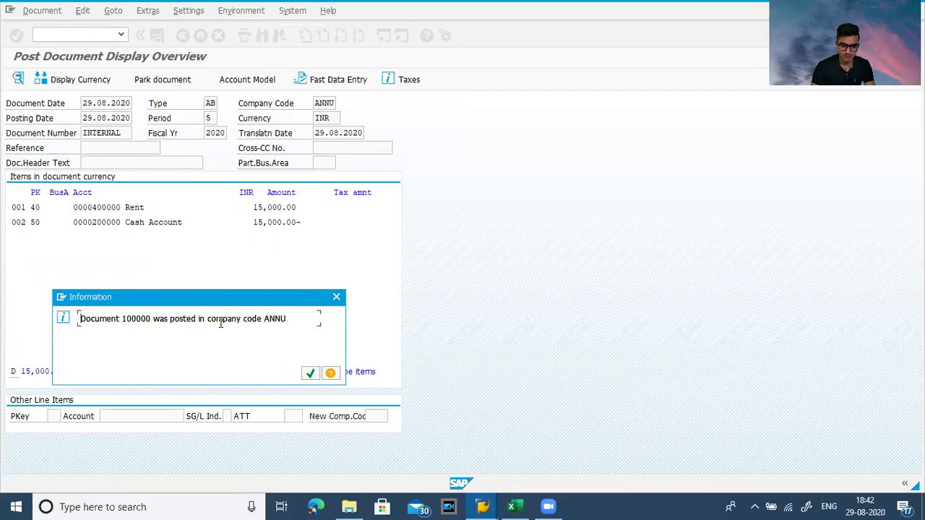
{"action": "left_click", "coordinate": [310, 373]}
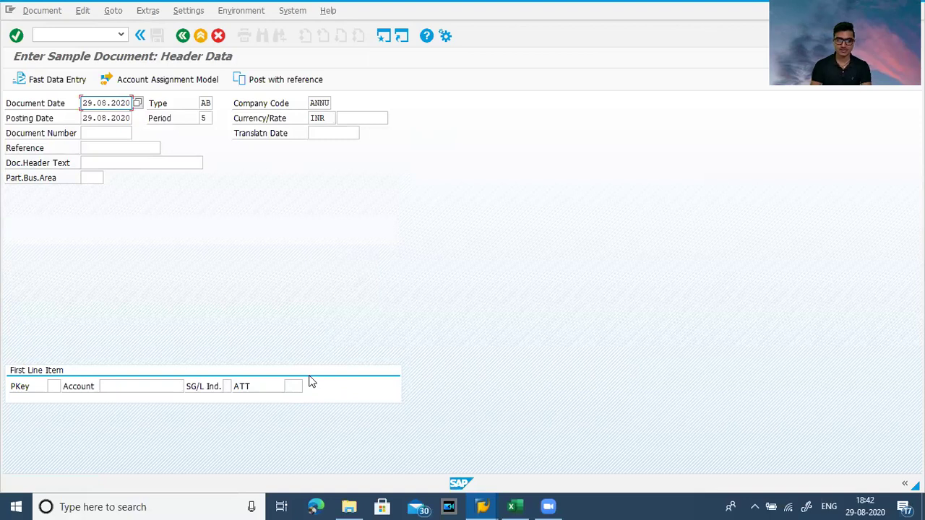
Step: Switch to the SAP Excel Master workbook in Excel and select the Parking Document entry
{"action": "key", "text": "alt+Tab"}
{"action": "key", "text": "Left"}
{"action": "key", "text": "Left"}
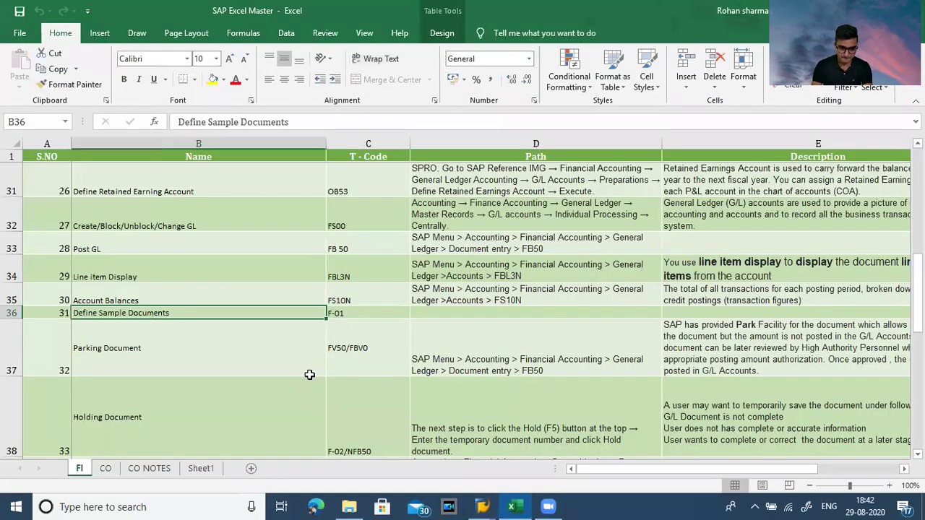
{"action": "key", "text": "Right"}
{"action": "key", "text": "Down"}
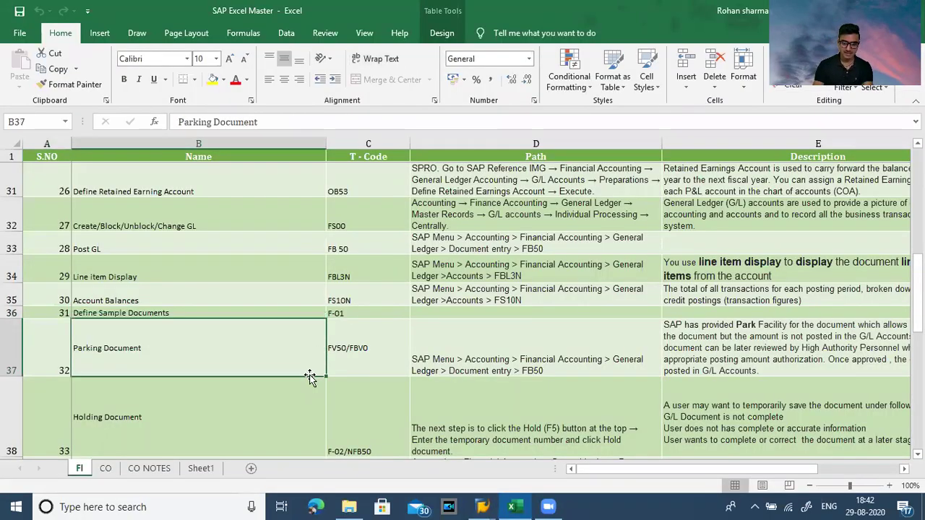
Step: Switch back to SAP and replace the current transaction with /nfv50 for parking a G/L account document
{"action": "key", "text": "alt+Tab"}
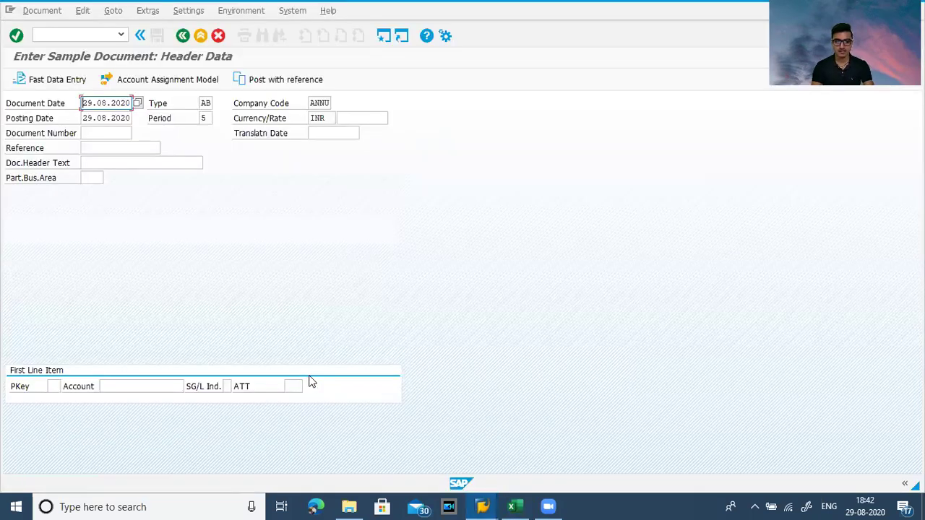
{"action": "left_click", "coordinate": [63, 34]}
{"action": "type", "text": "/nfv50"}
{"action": "key", "text": "Return"}
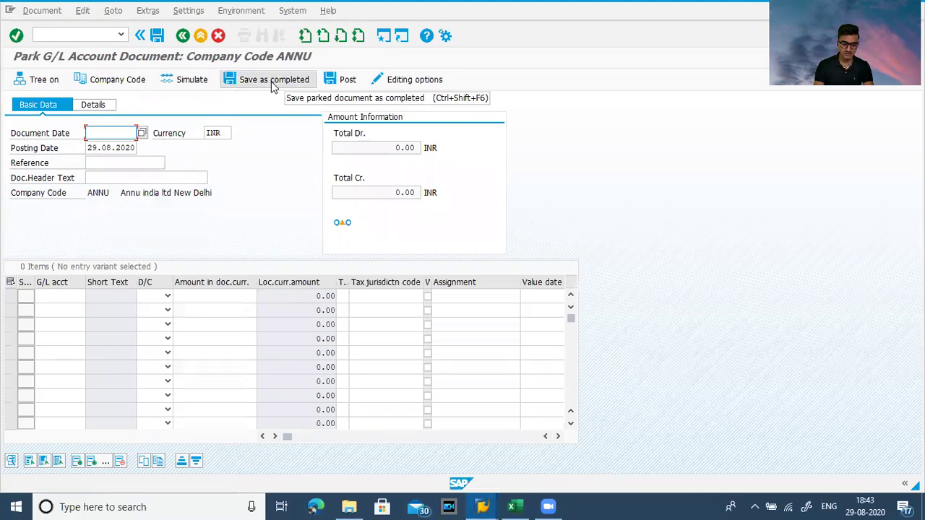
Step: Enter G/L account 400001 in the first line item and mark it as Debit
{"action": "left_click", "coordinate": [61, 298]}
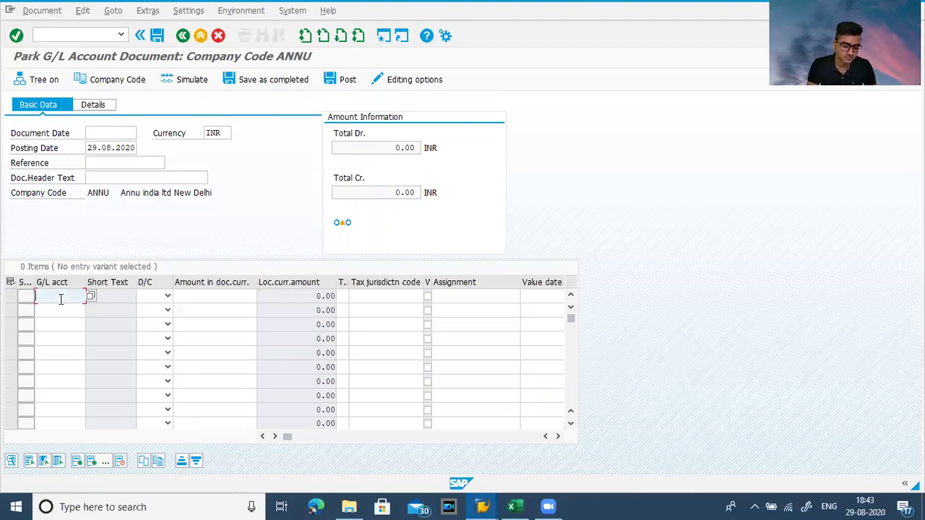
{"action": "key", "text": "alt+Tab"}
{"action": "key", "text": "alt+Tab"}
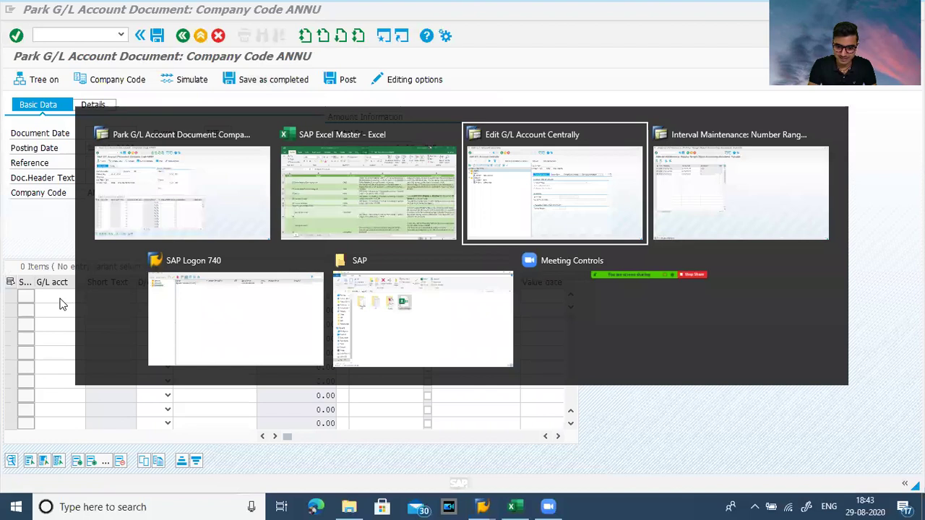
{"action": "key", "text": "alt+Tab"}
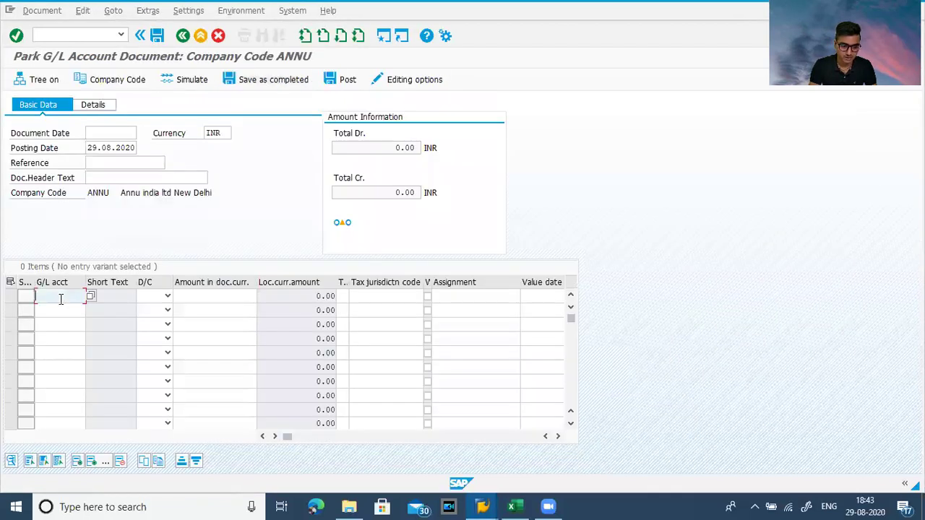
{"action": "type", "text": "4000"}
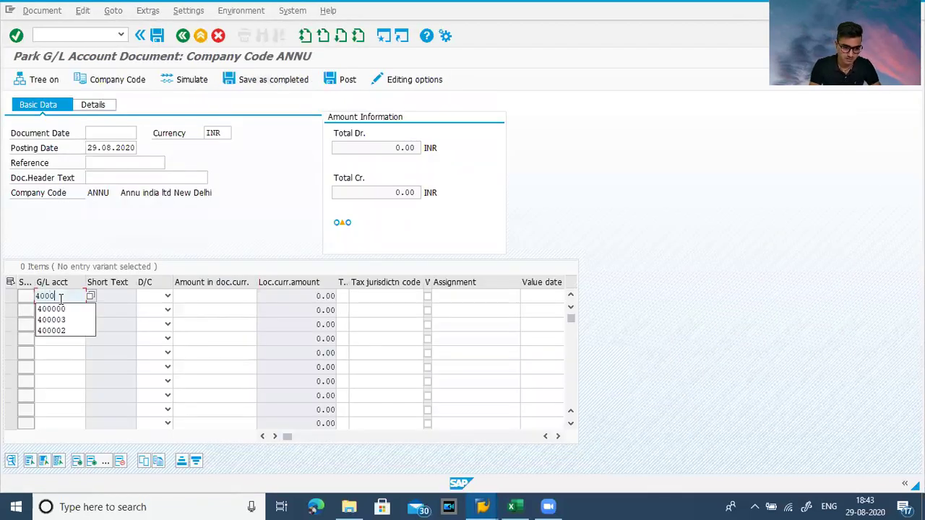
{"action": "type", "text": "00"}
{"action": "key", "text": "BackSpace"}
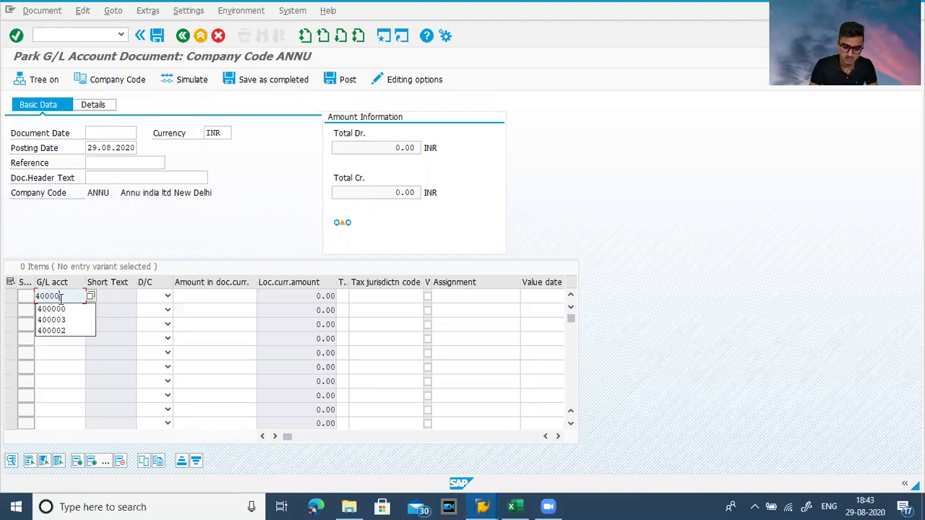
{"action": "type", "text": "0"}
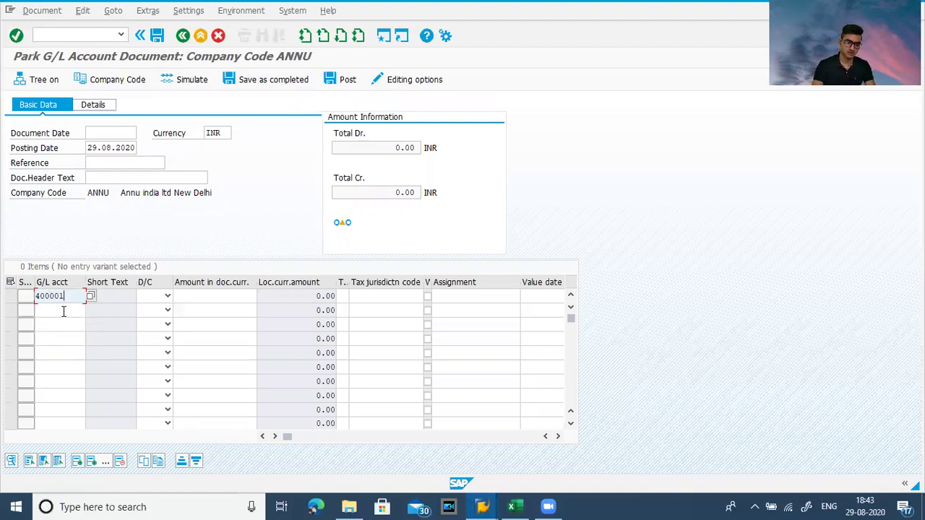
{"action": "left_click", "coordinate": [148, 303]}
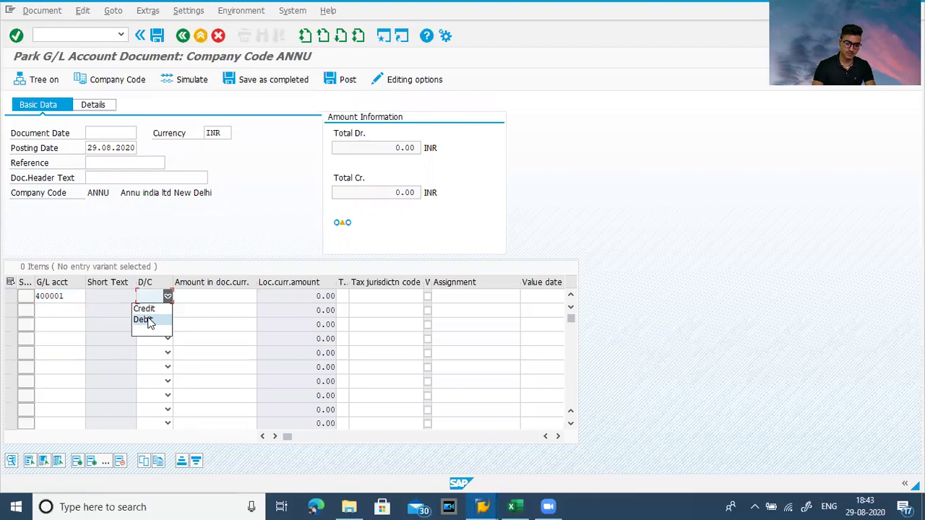
{"action": "left_click", "coordinate": [148, 320]}
Step: Enter G/L account 200000 in the second line item and mark it as Credit
{"action": "left_click", "coordinate": [64, 311]}
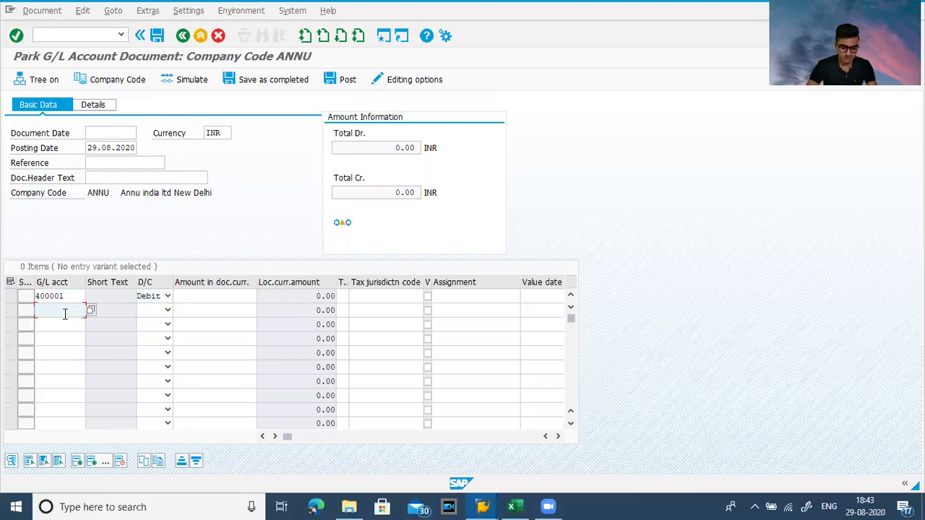
{"action": "type", "text": "200000"}
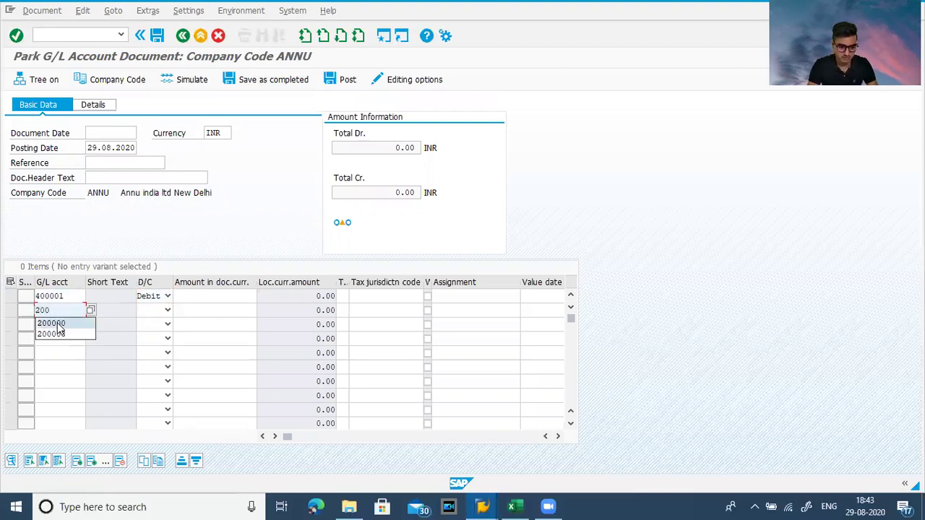
{"action": "left_click", "coordinate": [149, 312]}
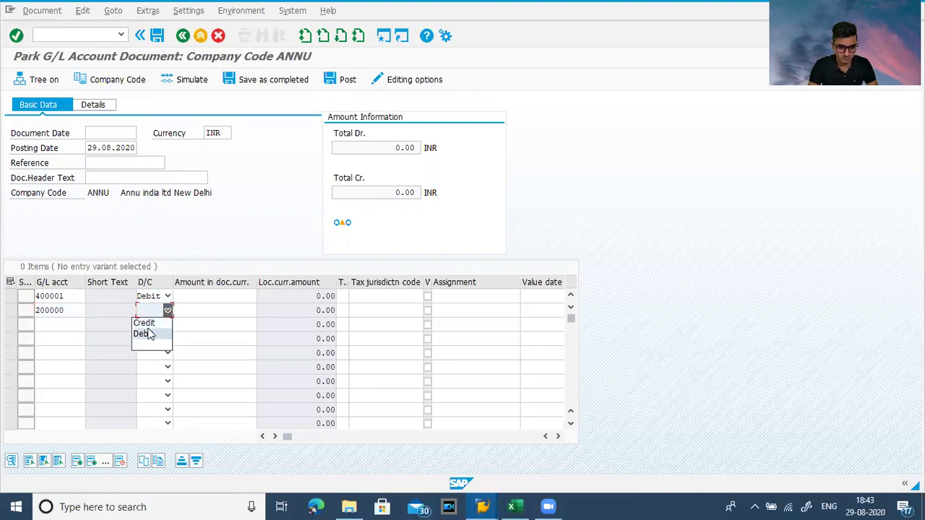
{"action": "left_click", "coordinate": [147, 324]}
Step: Set the document currency amount to 10000 for the debit line and * for the credit line
{"action": "left_click", "coordinate": [213, 294]}
{"action": "type", "text": "10000"}
{"action": "left_click", "coordinate": [245, 310]}
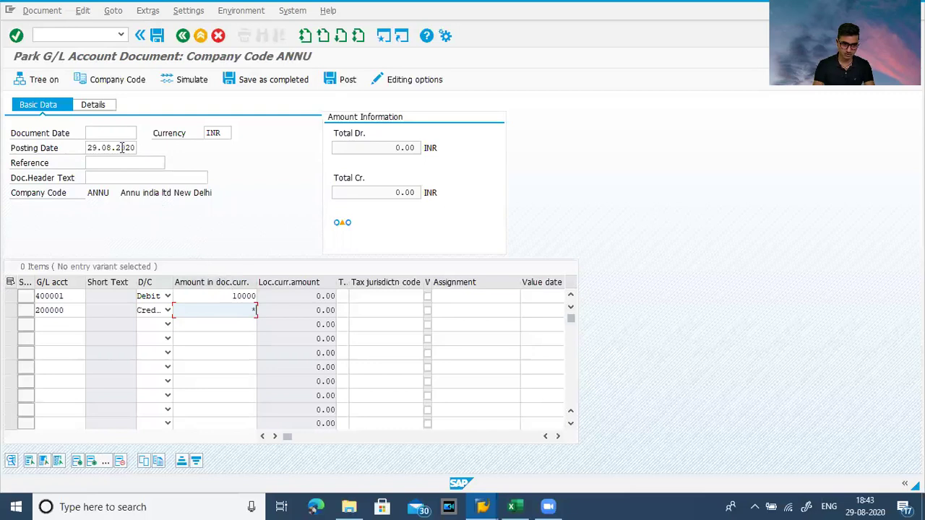
Step: Set the document date to 29.08.2020, validate the entries and save the parked document as completed
{"action": "left_click", "coordinate": [92, 132]}
{"action": "type", "text": "29"}
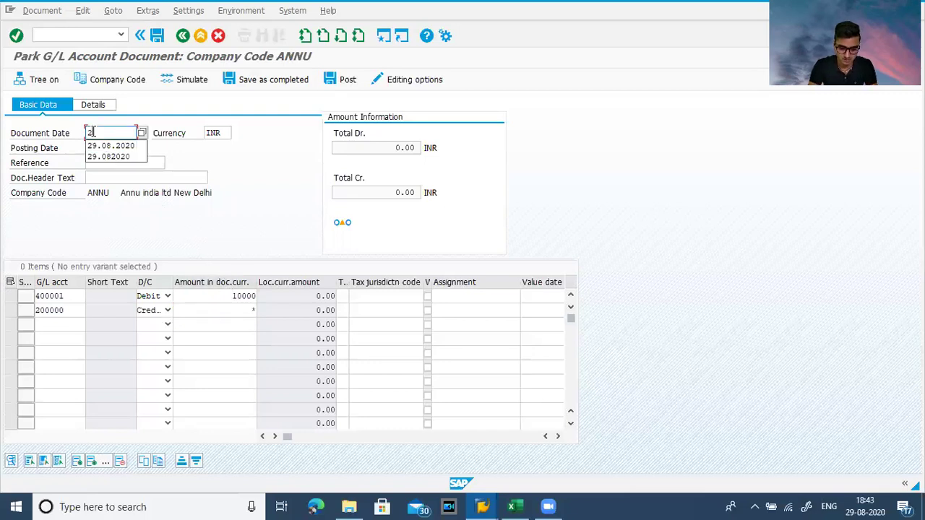
{"action": "key", "text": "Down"}
{"action": "key", "text": "Return"}
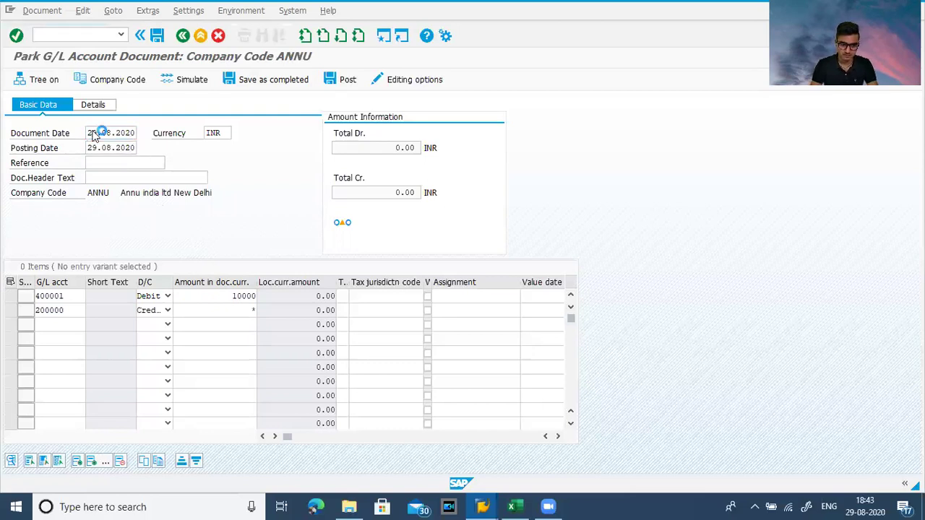
{"action": "key", "text": "Return"}
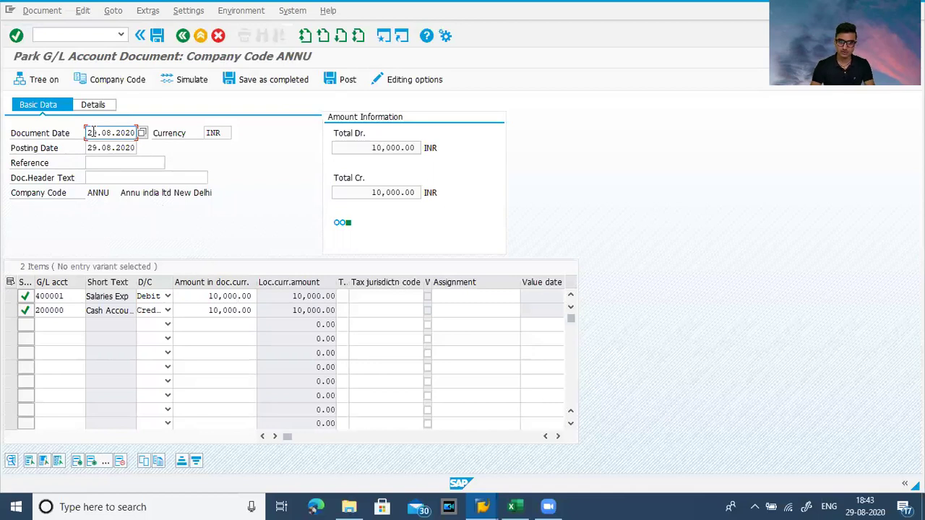
{"action": "left_click", "coordinate": [260, 81]}
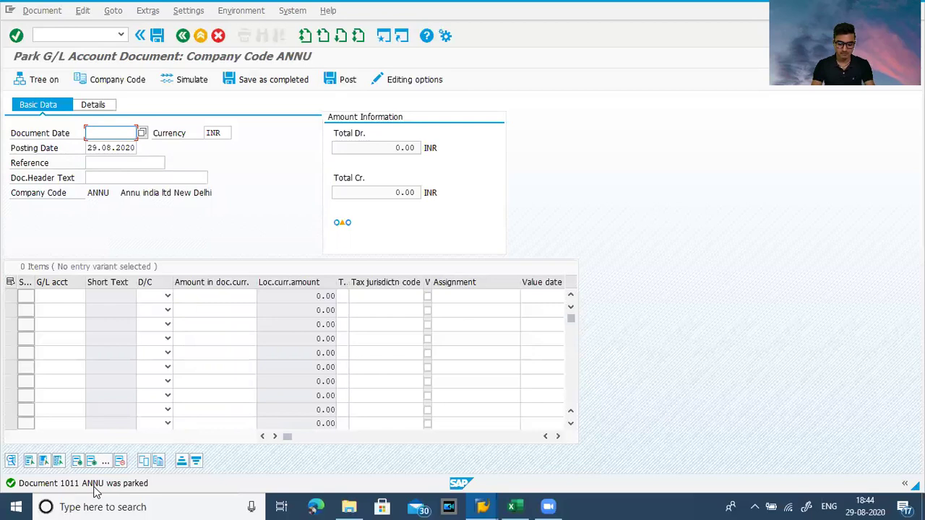
Step: Switch to the SAP Excel Master workbook in Excel and look up the transaction codes for Parking Document
{"action": "key", "text": "alt+Tab"}
{"action": "key", "text": "alt+Tab"}
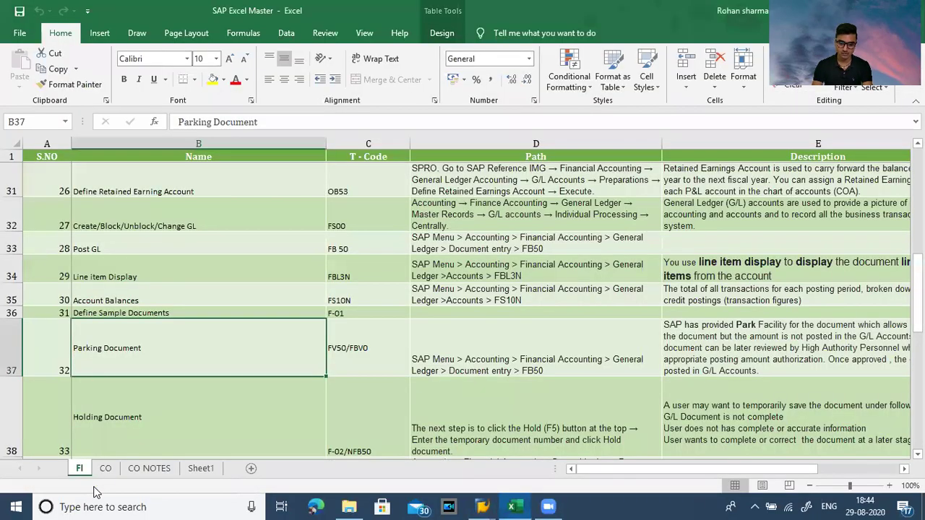
{"action": "key", "text": "Right"}
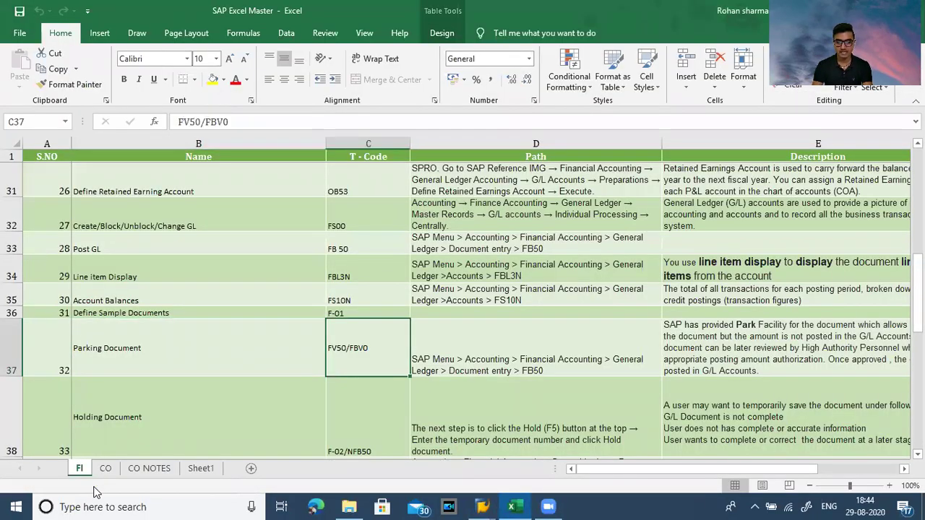
Step: Switch back to SAP and replace the current transaction with /nfbv0 for posting a parked document
{"action": "key", "text": "alt+Tab"}
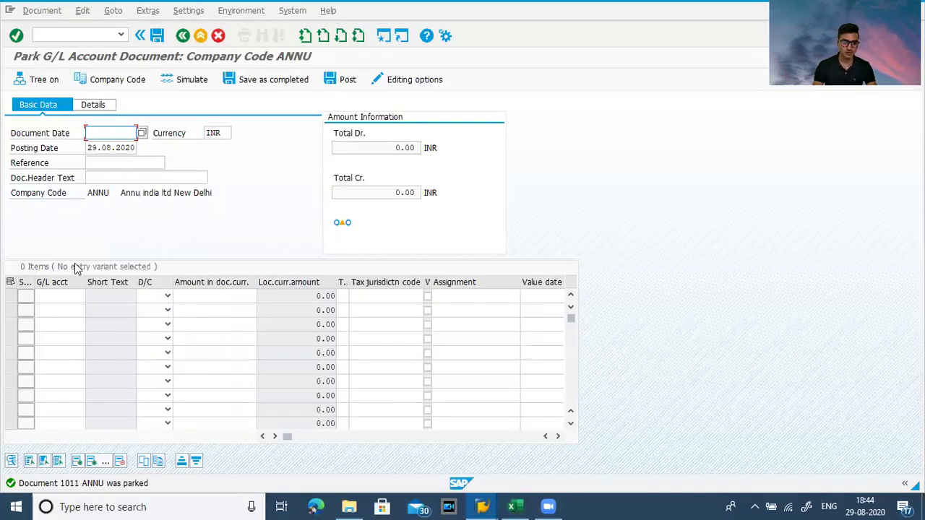
{"action": "left_click", "coordinate": [71, 34]}
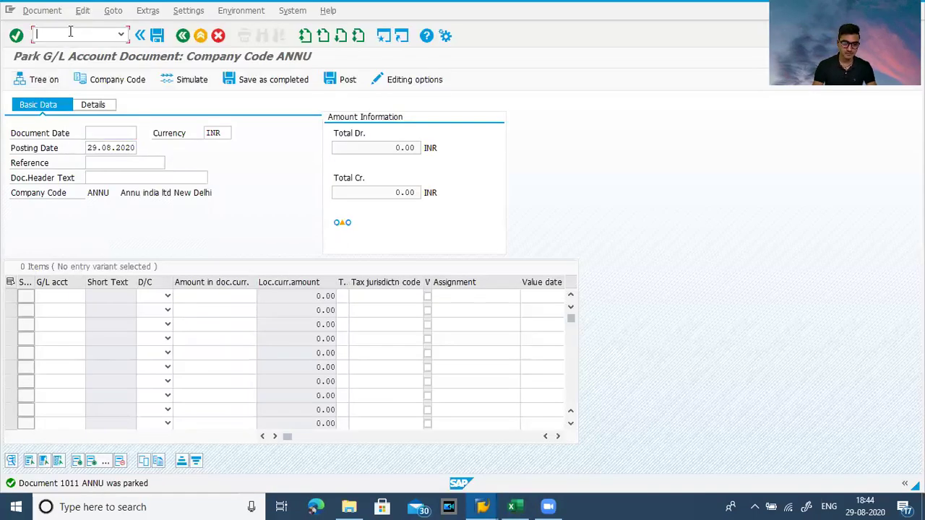
{"action": "type", "text": "/nf"}
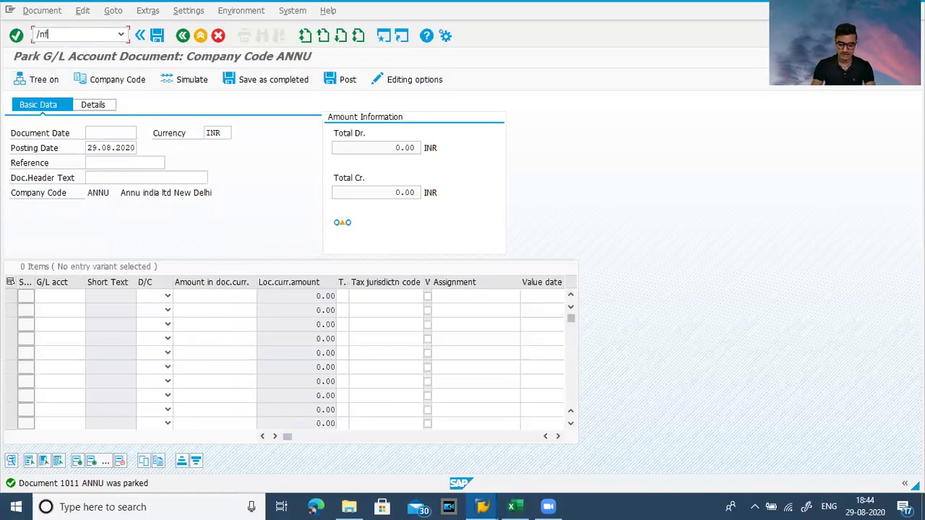
{"action": "type", "text": "blv0"}
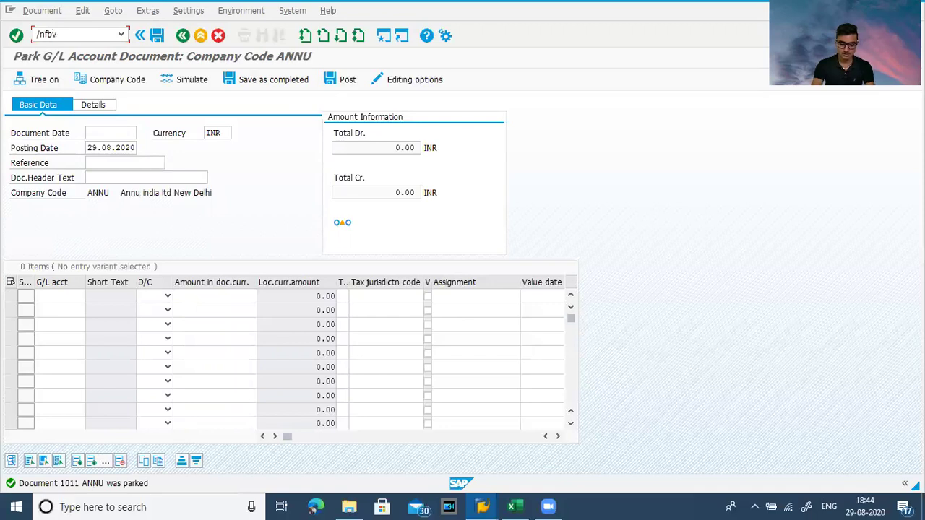
{"action": "key", "text": "Return"}
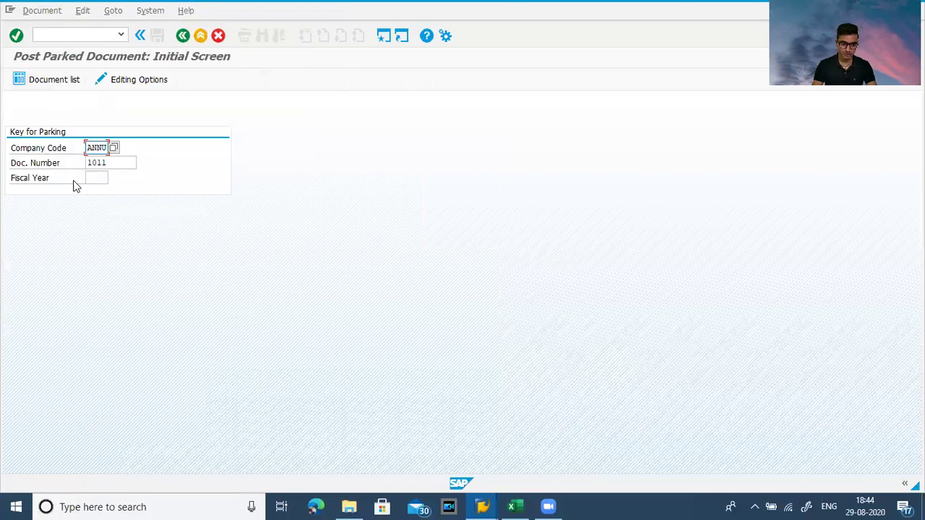
Step: Open parked document 1011 of company code ANNU, post it and close the information message
{"action": "key", "text": "Return"}
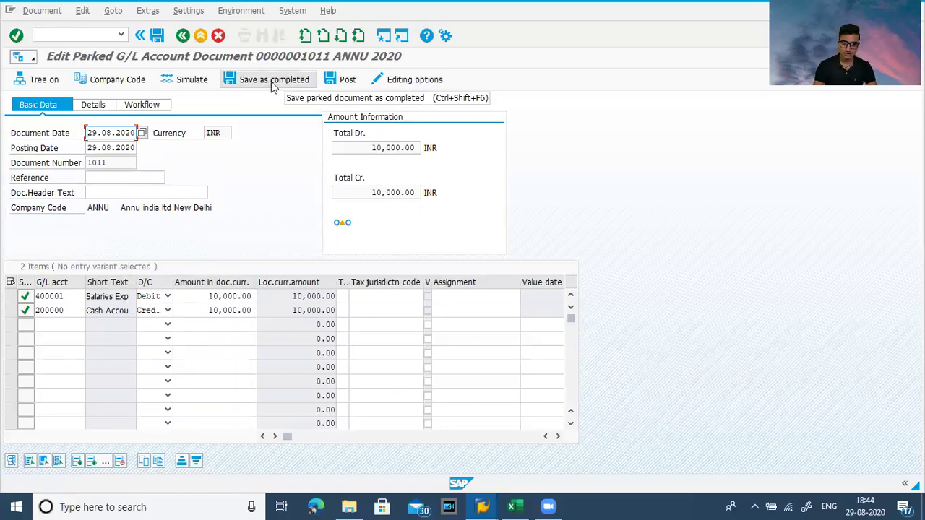
{"action": "left_click", "coordinate": [335, 83]}
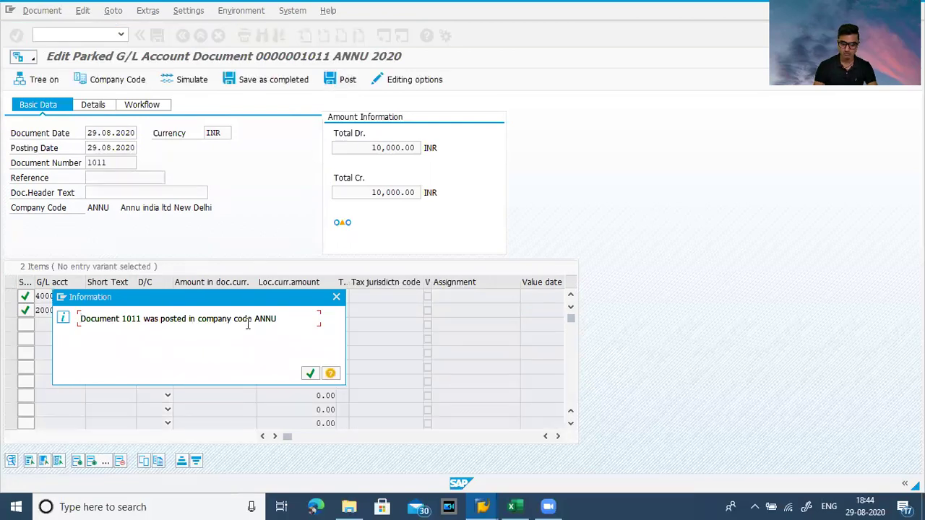
{"action": "left_click", "coordinate": [310, 373]}
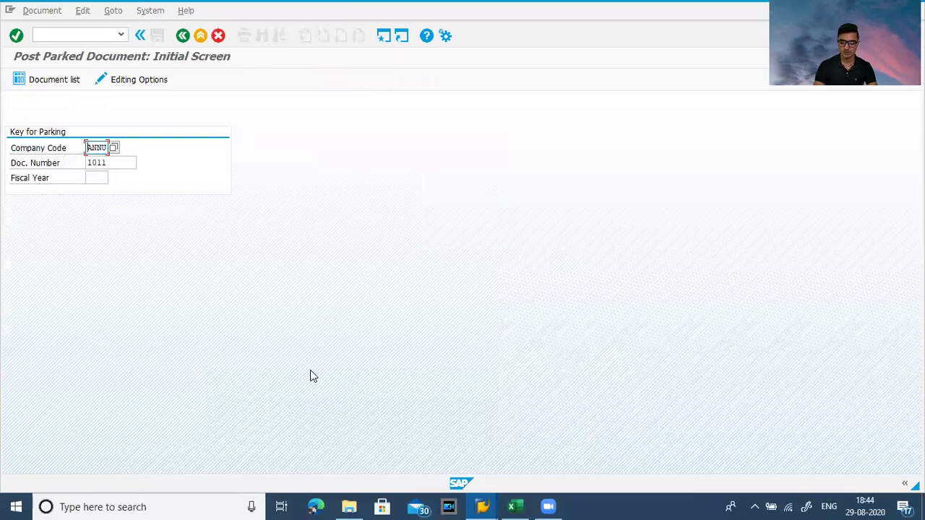
Step: Switch to the SAP Excel Master workbook in Excel and select the Holding Document entry
{"action": "key", "text": "alt+Tab"}
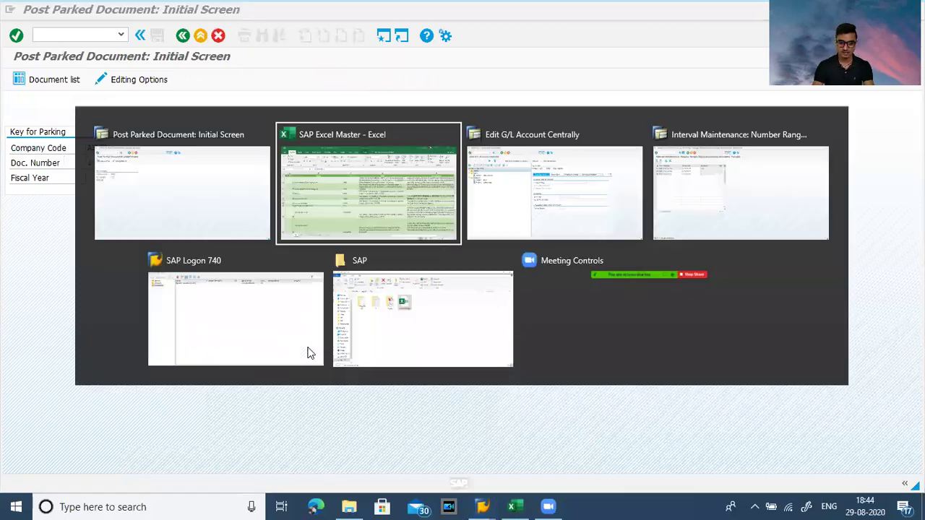
{"action": "left_click", "coordinate": [308, 347]}
{"action": "key", "text": "Right"}
{"action": "key", "text": "Left"}
{"action": "key", "text": "Down"}
{"action": "key", "text": "Down"}
{"action": "key", "text": "Down"}
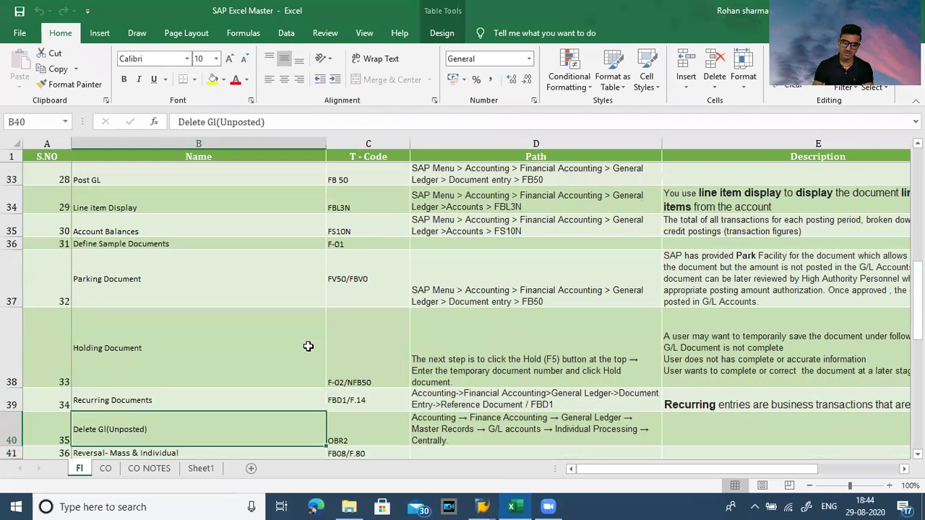
{"action": "key", "text": "Up"}
{"action": "key", "text": "Up"}
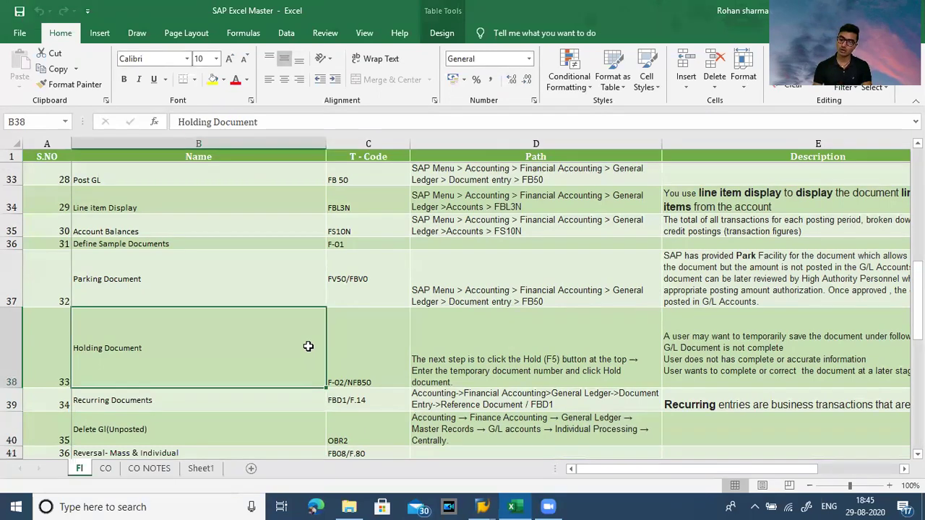
Step: Review the path and description of the Holding Document entry, then select its transaction code cell
{"action": "key", "text": "Right"}
{"action": "key", "text": "Right"}
{"action": "key", "text": "Right"}
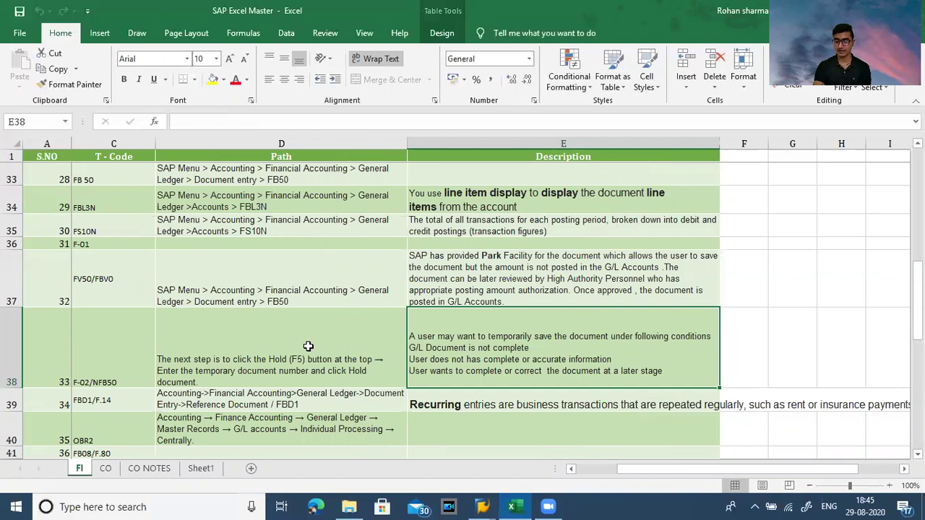
{"action": "key", "text": "Left"}
{"action": "key", "text": "Left"}
{"action": "key", "text": "Left"}
{"action": "key", "text": "Left"}
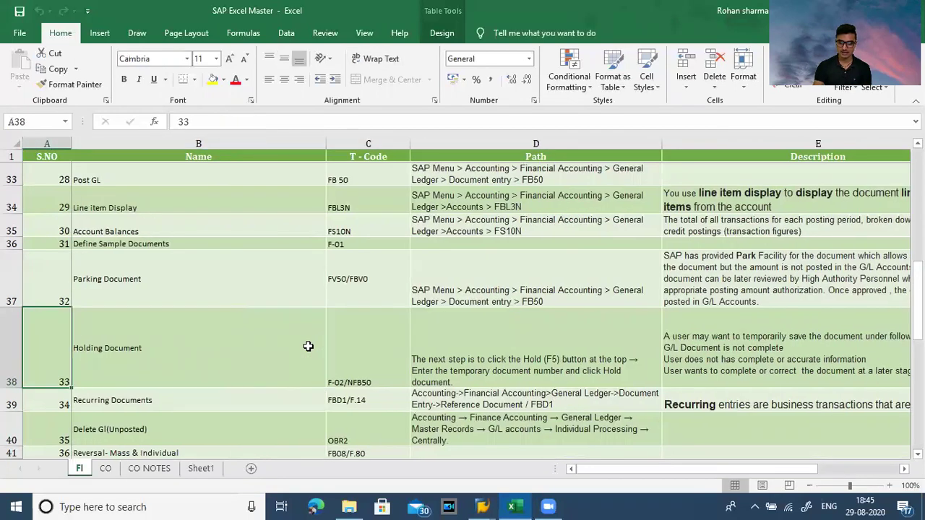
{"action": "key", "text": "Right"}
{"action": "key", "text": "Right"}
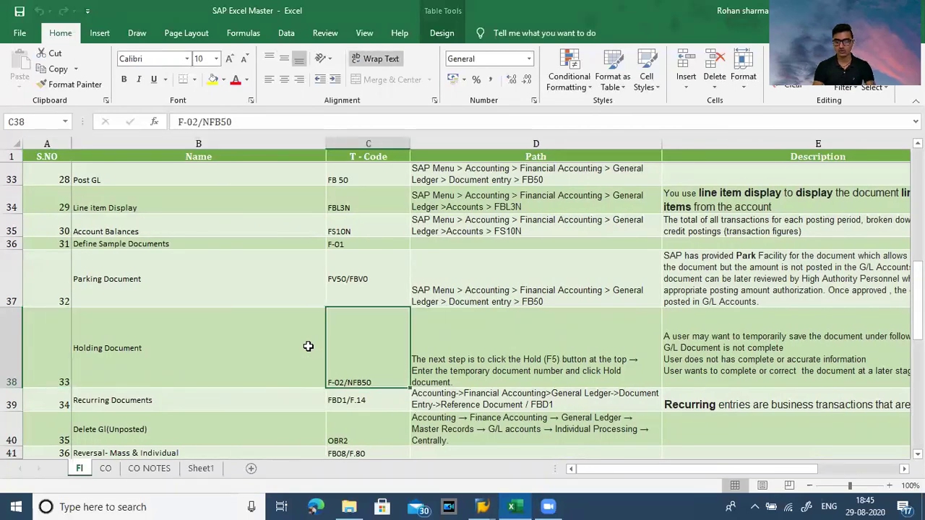
Step: Switch back to SAP and replace the current transaction with /nf-02 for entering a G/L account posting
{"action": "key", "text": "alt+Tab"}
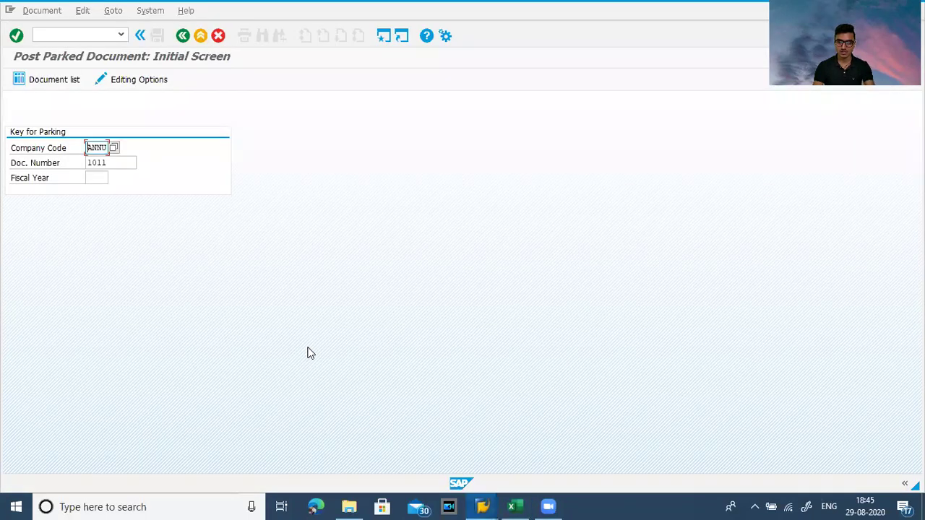
{"action": "left_click", "coordinate": [97, 34]}
{"action": "type", "text": "/n"}
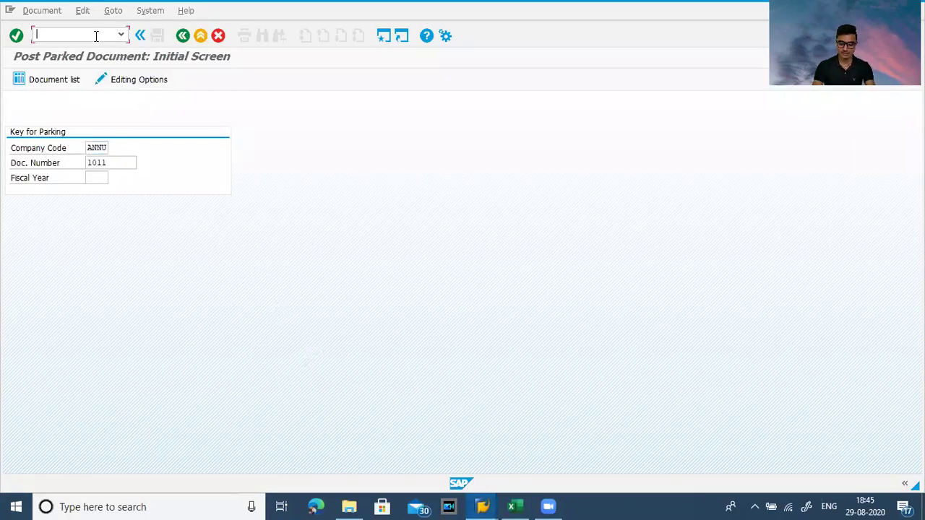
{"action": "type", "text": "f-02"}
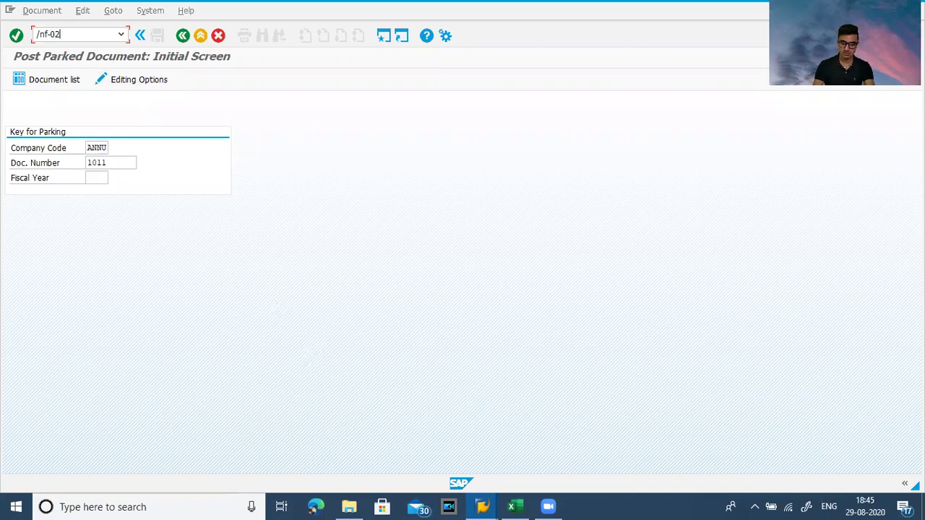
{"action": "key", "text": "Return"}
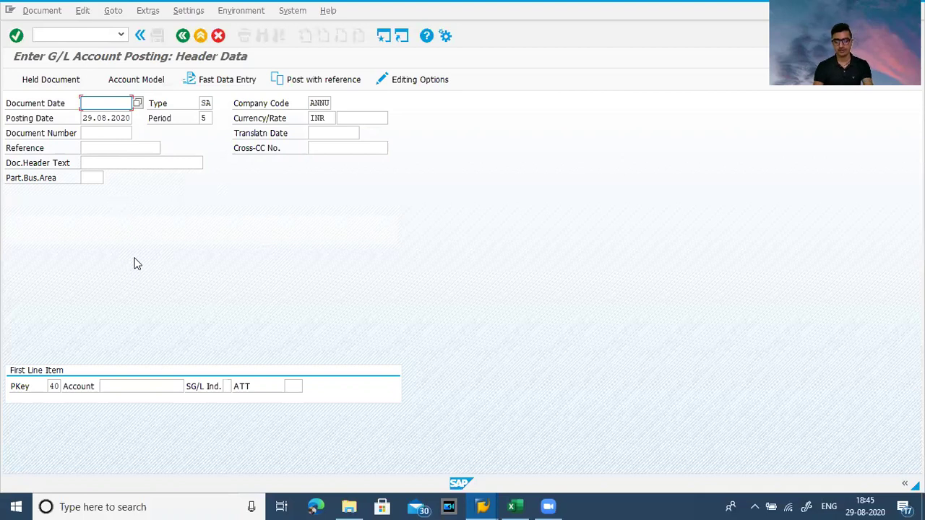
Step: Switch to the SAP Excel Master workbook and wrap the text in the Recurring Documents description cell
{"action": "key", "text": "alt+Tab"}
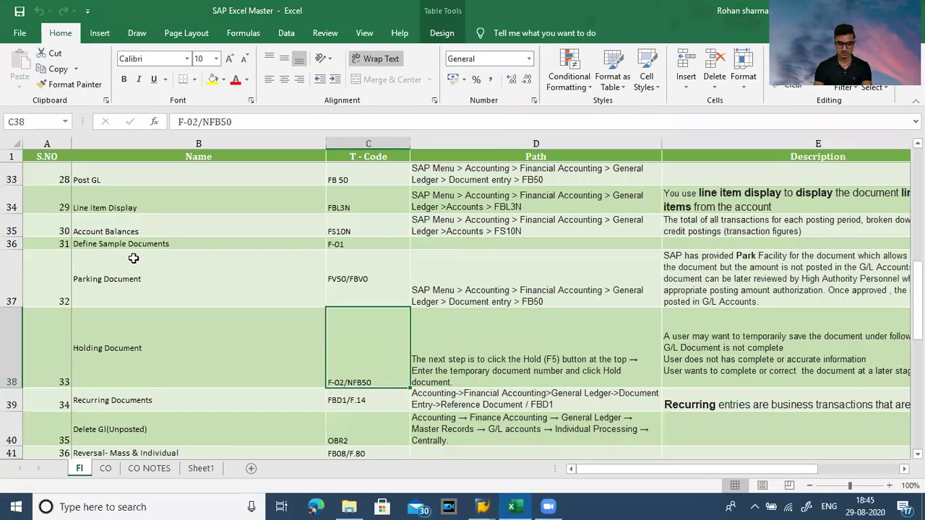
{"action": "key", "text": "Left"}
{"action": "key", "text": "Down"}
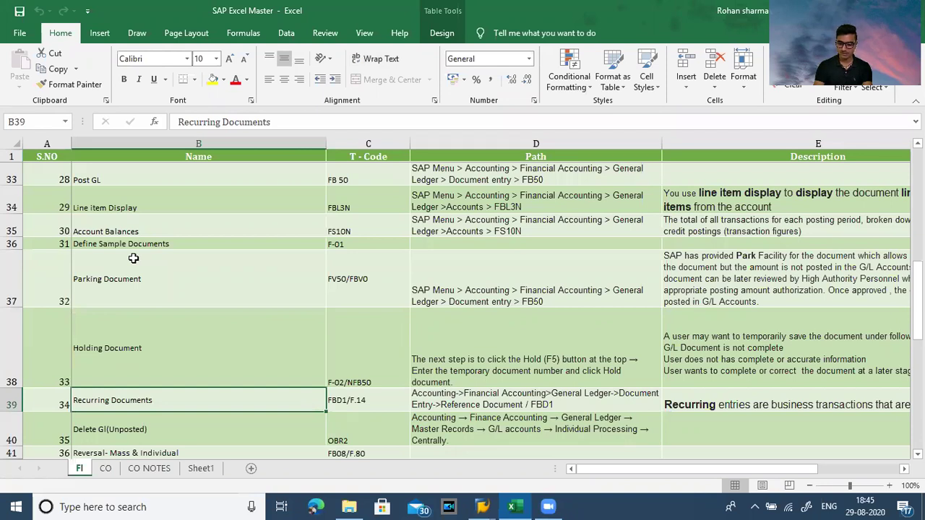
{"action": "key", "text": "Right"}
{"action": "key", "text": "Right"}
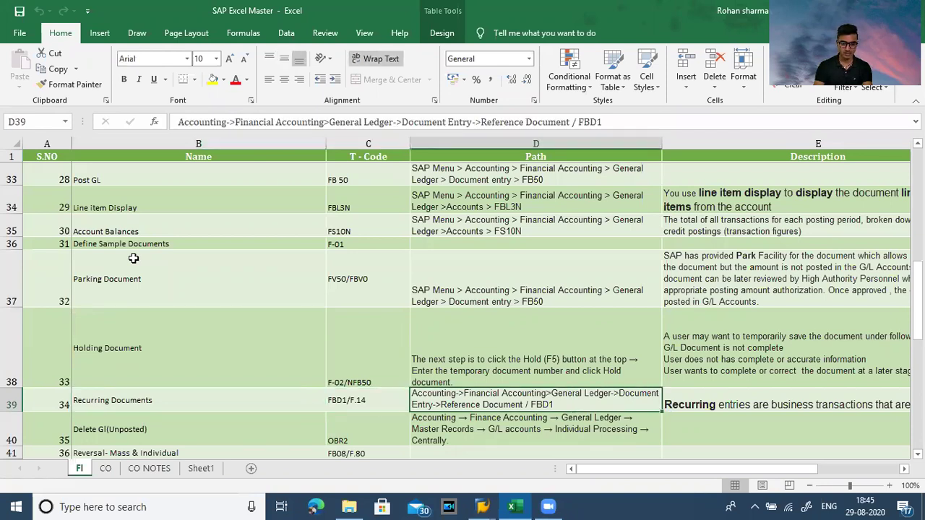
{"action": "key", "text": "Right"}
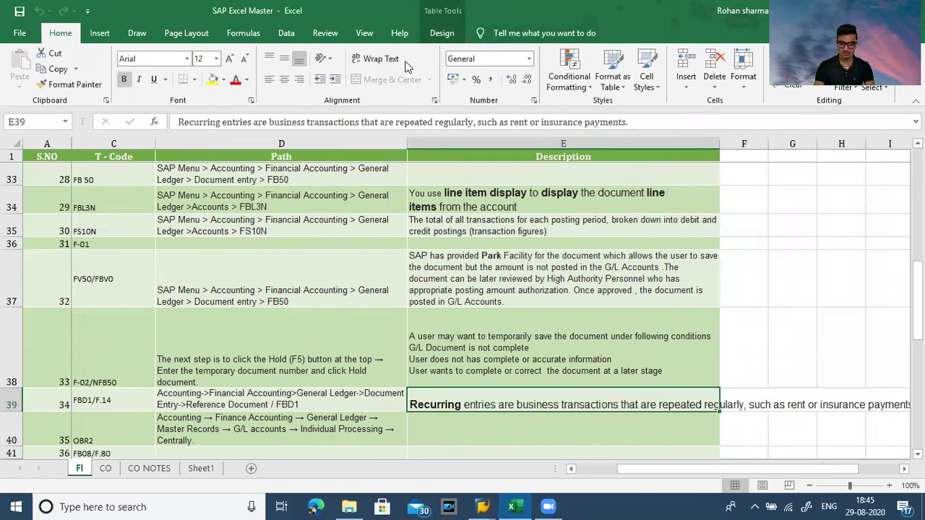
{"action": "left_click", "coordinate": [375, 65]}
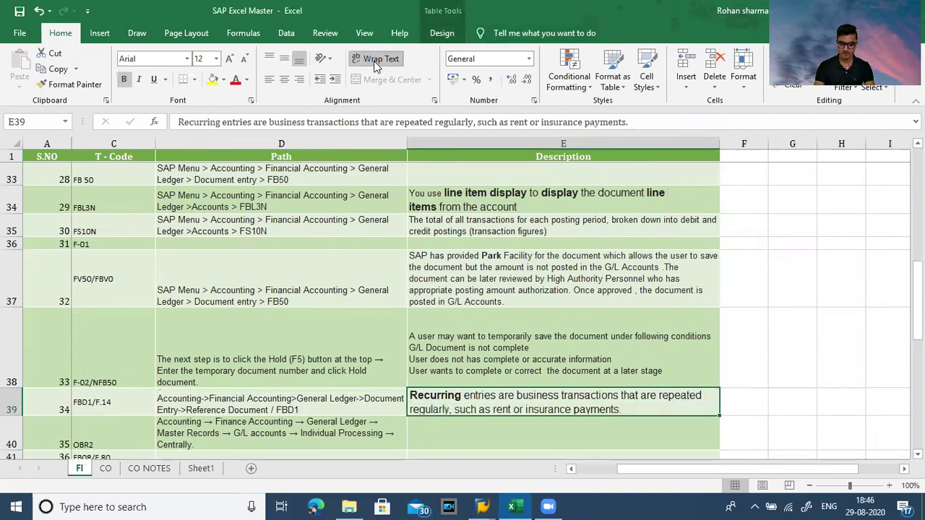
Step: Copy the formatting of the Holding Document description onto the Recurring Documents description with Format Painter
{"action": "key", "text": "Up"}
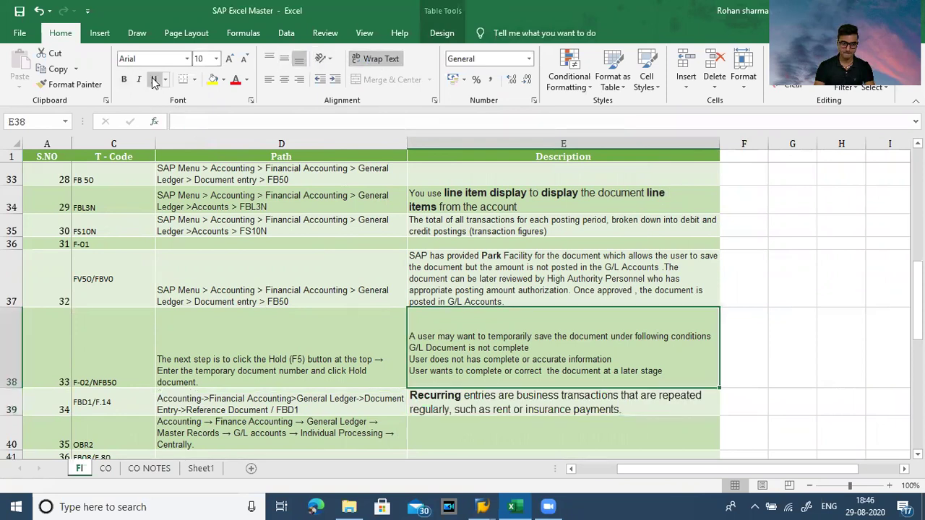
{"action": "double_click", "coordinate": [71, 84]}
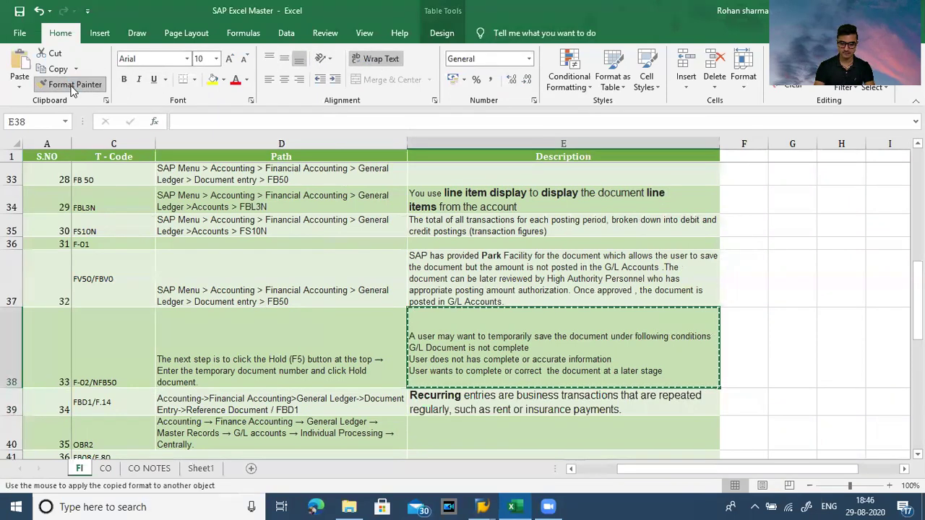
{"action": "key", "text": "Down"}
{"action": "key", "text": "Escape"}
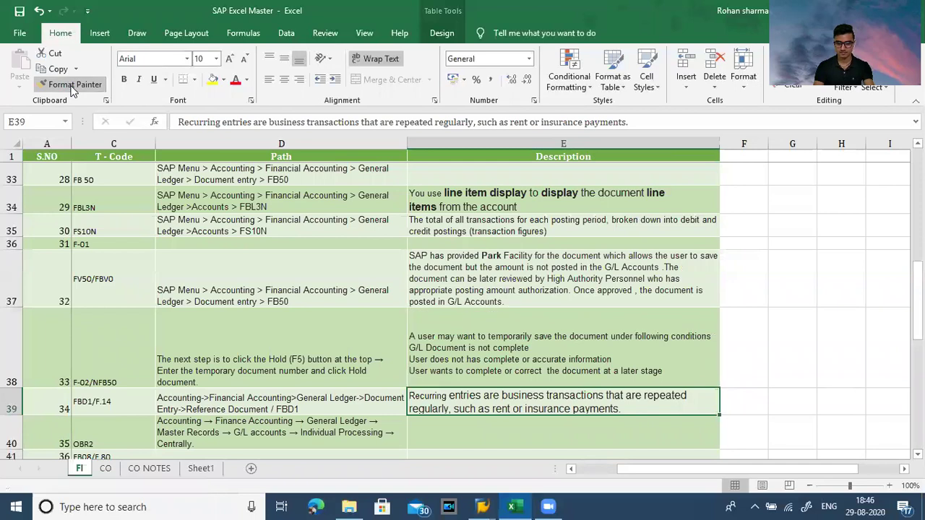
Step: Review the entries below Recurring Documents, then select the transaction code cell of Reversal- Mass & Individual
{"action": "key", "text": "Left"}
{"action": "key", "text": "Left"}
{"action": "key", "text": "Left"}
{"action": "key", "text": "Left"}
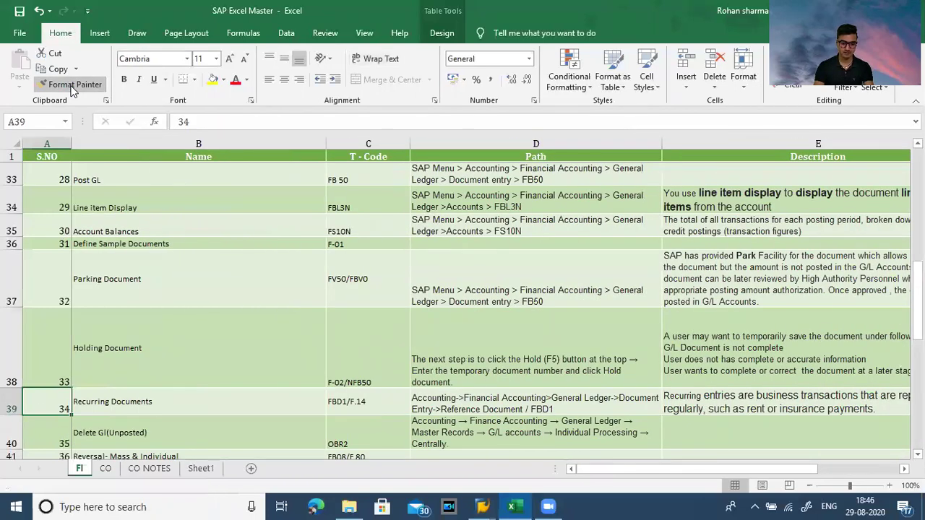
{"action": "key", "text": "Down"}
{"action": "key", "text": "Down"}
{"action": "key", "text": "Down"}
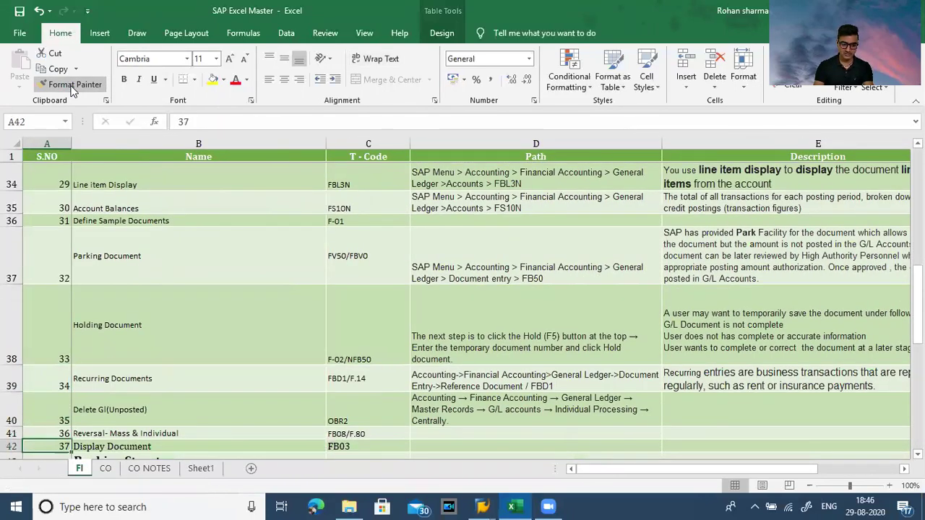
{"action": "key", "text": "Down"}
{"action": "key", "text": "Down"}
{"action": "key", "text": "Up"}
{"action": "key", "text": "Up"}
{"action": "key", "text": "Up"}
{"action": "key", "text": "Right"}
{"action": "key", "text": "Right"}
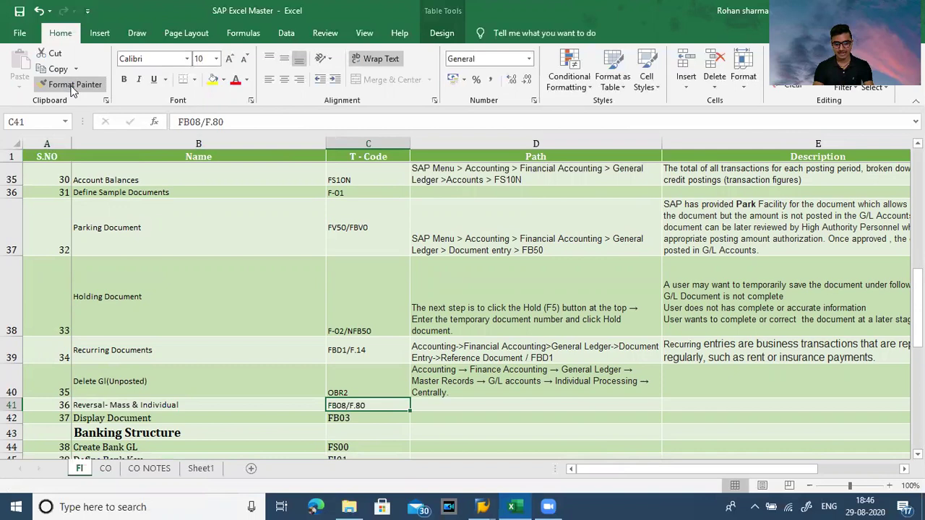
Step: Switch to the SAP number range interval session and replace its transaction with /nfbl3n for G/L account line item display
{"action": "key", "text": "alt+Tab"}
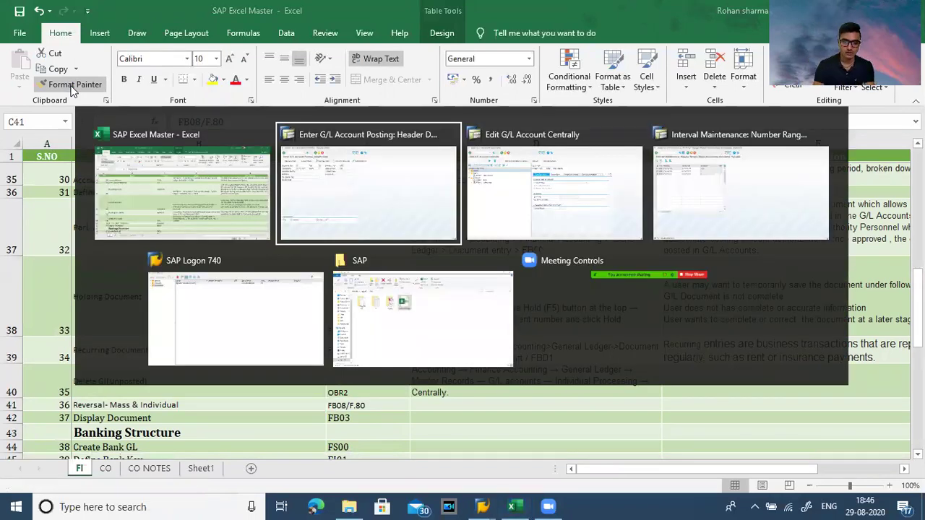
{"action": "key", "text": "alt+Tab"}
{"action": "key", "text": "alt+Tab"}
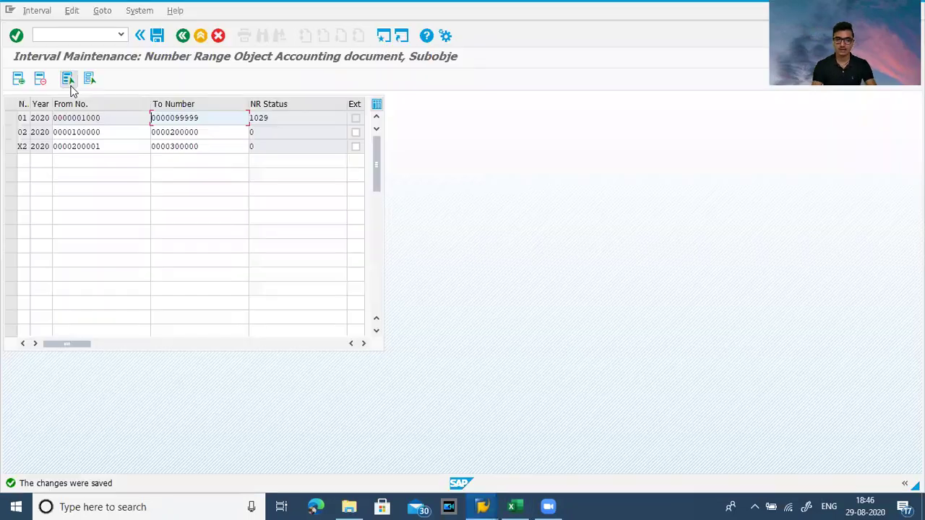
{"action": "left_click", "coordinate": [64, 34]}
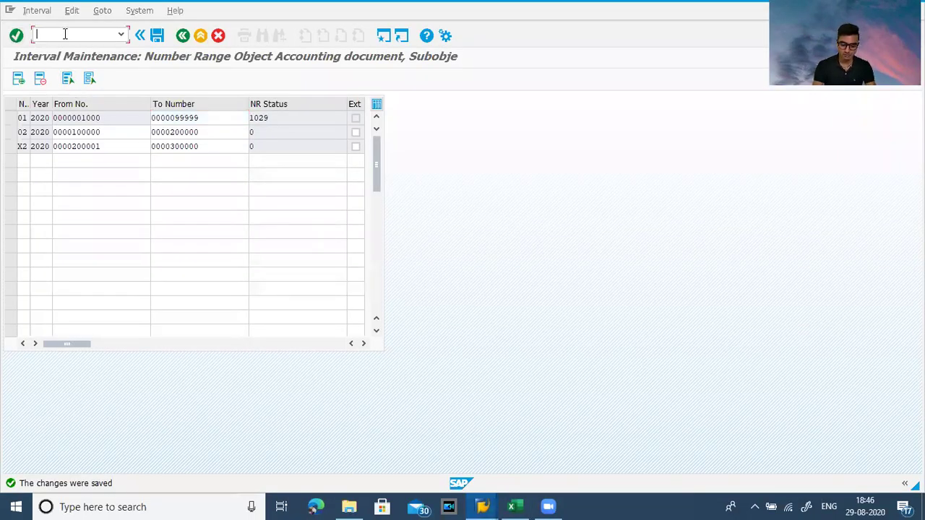
{"action": "key", "text": "Down"}
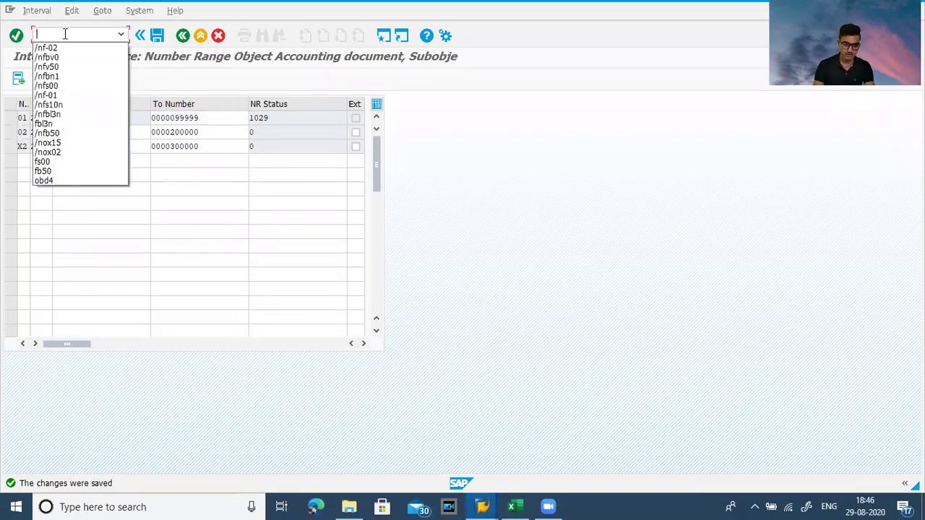
{"action": "key", "text": "Down"}
{"action": "key", "text": "Down"}
{"action": "key", "text": "Down"}
{"action": "key", "text": "Down"}
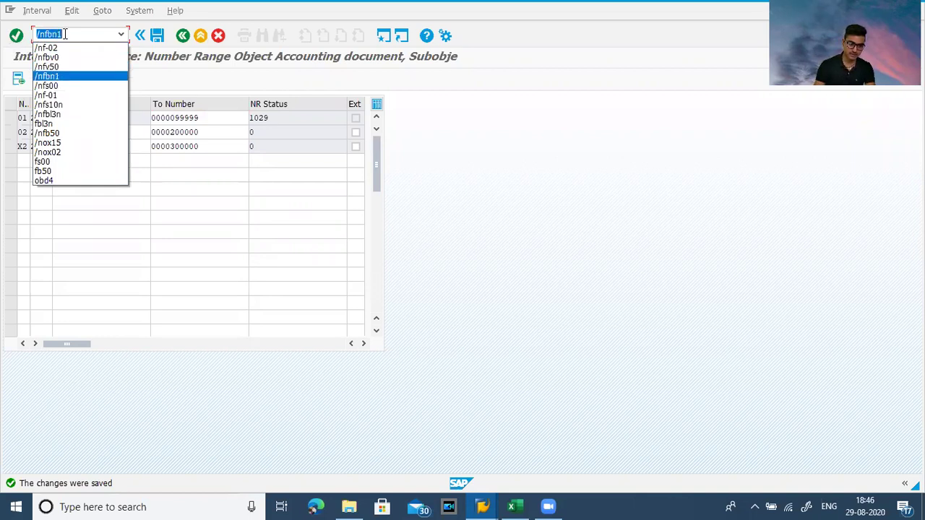
{"action": "key", "text": "Down"}
{"action": "key", "text": "Down"}
{"action": "key", "text": "Down"}
{"action": "key", "text": "Down"}
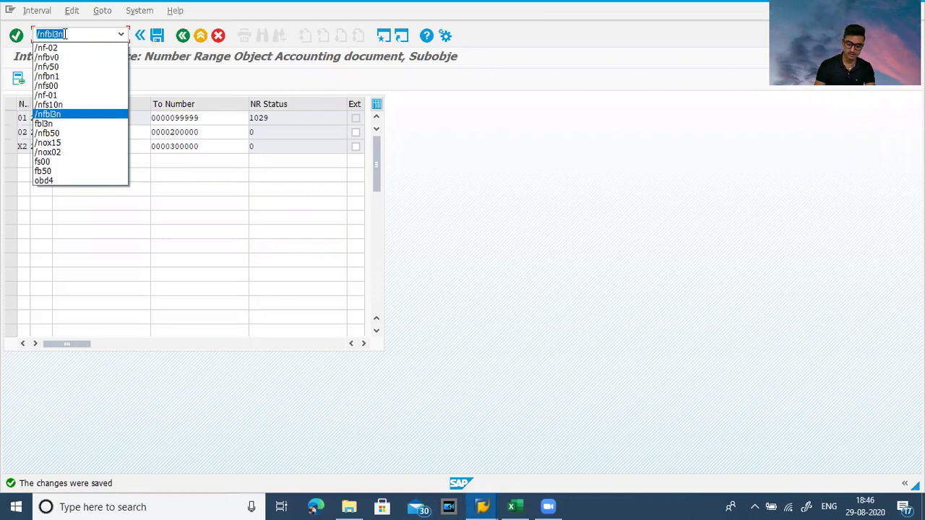
{"action": "key", "text": "Return"}
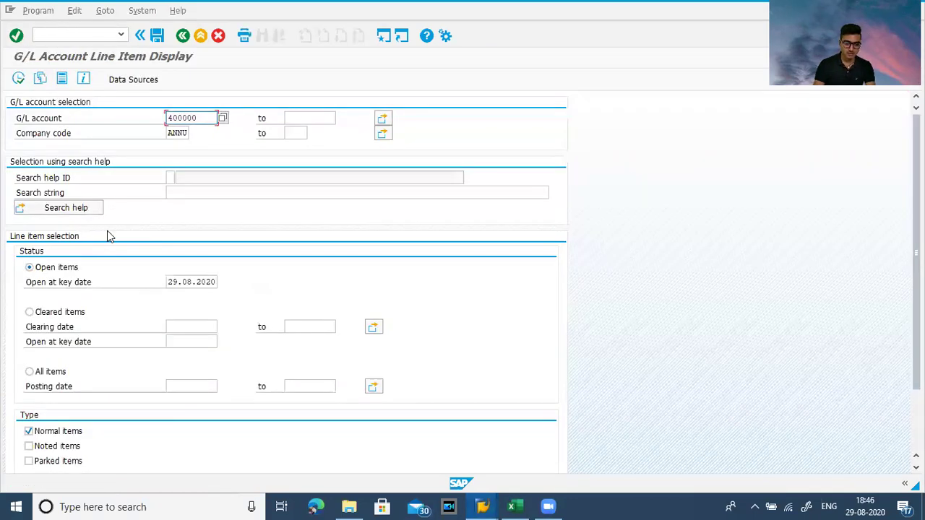
Step: Display all line items of G/L account 400000 in company code ANNU
{"action": "left_click", "coordinate": [28, 372]}
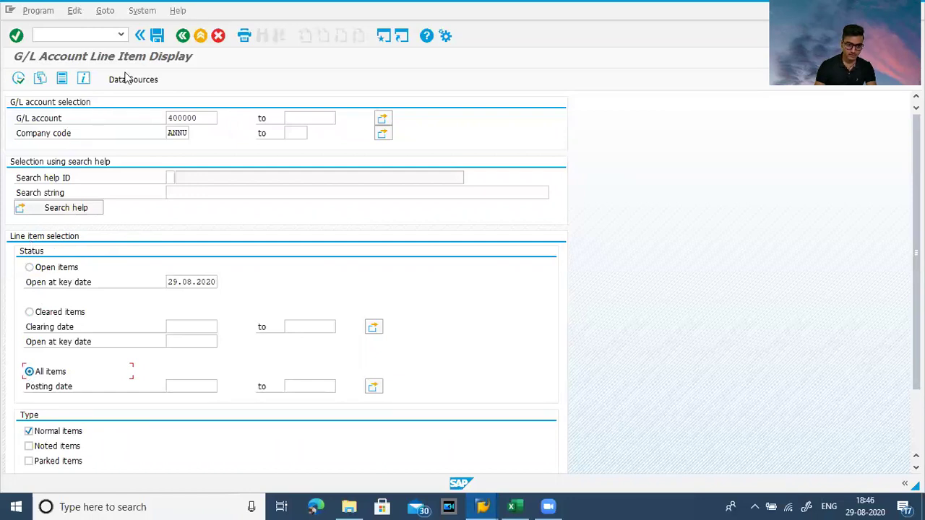
{"action": "left_click", "coordinate": [18, 80]}
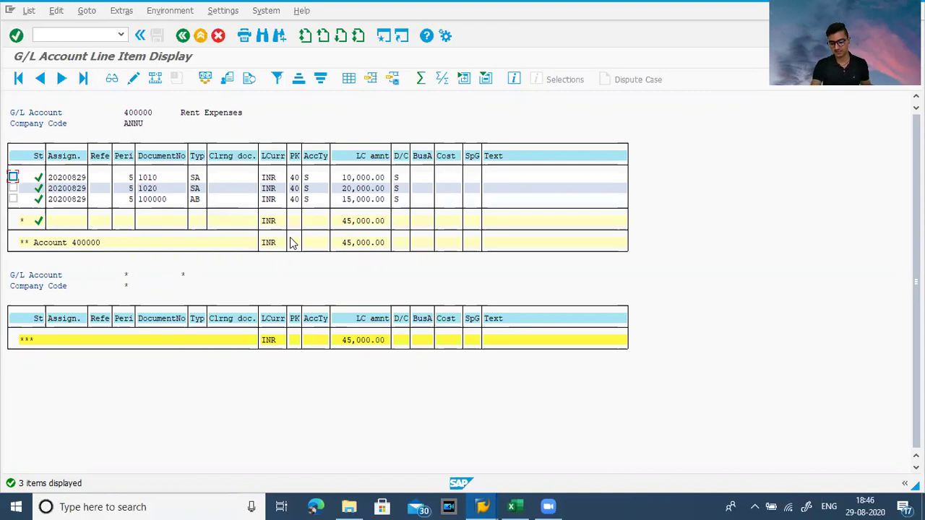
Step: Switch between the Excel workbook and the SAP line item list to check the reversal transaction codes against the posted documents
{"action": "key", "text": "alt+Tab"}
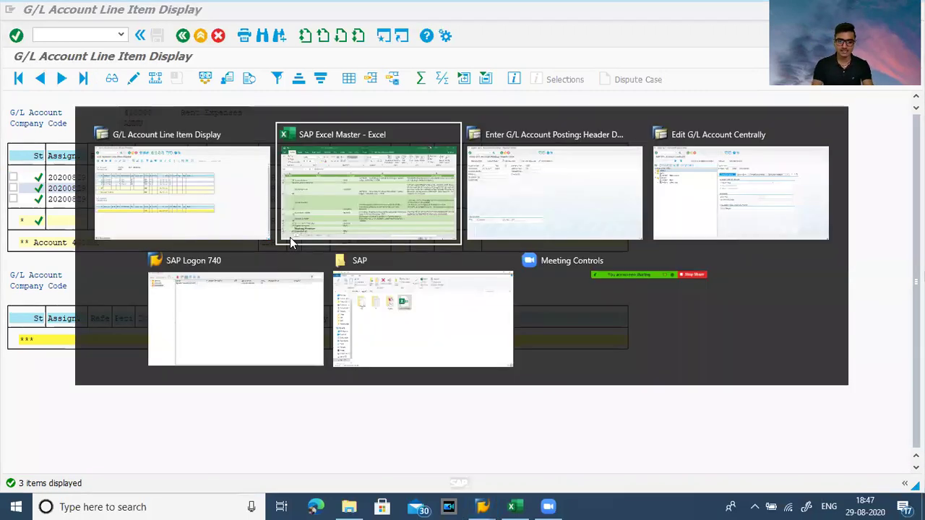
{"action": "key", "text": "Right"}
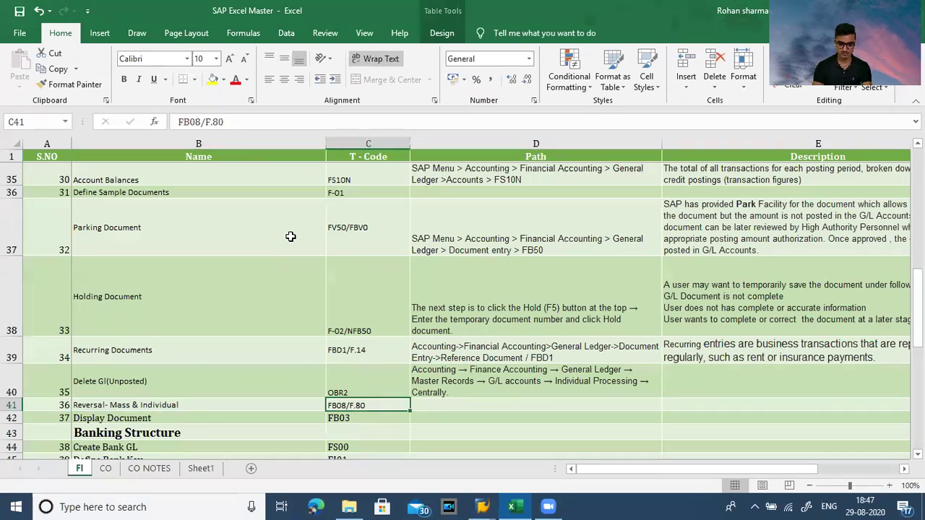
{"action": "key", "text": "alt+Tab"}
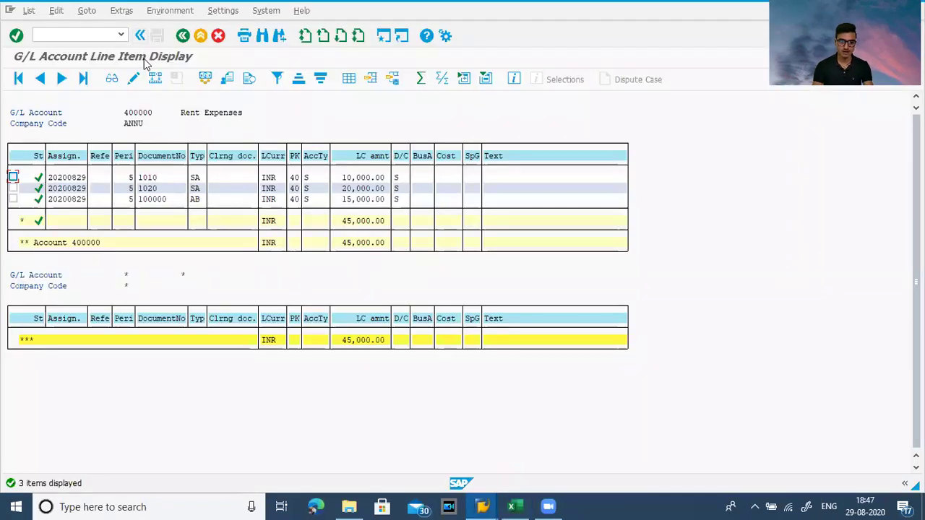
{"action": "key", "text": "alt+Tab"}
{"action": "key", "text": "alt+Tab"}
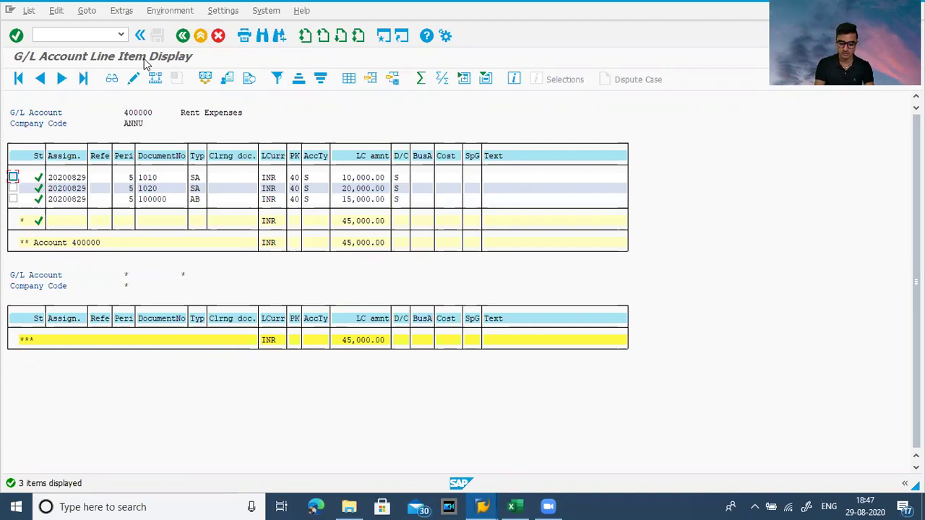
{"action": "key", "text": "alt+Tab"}
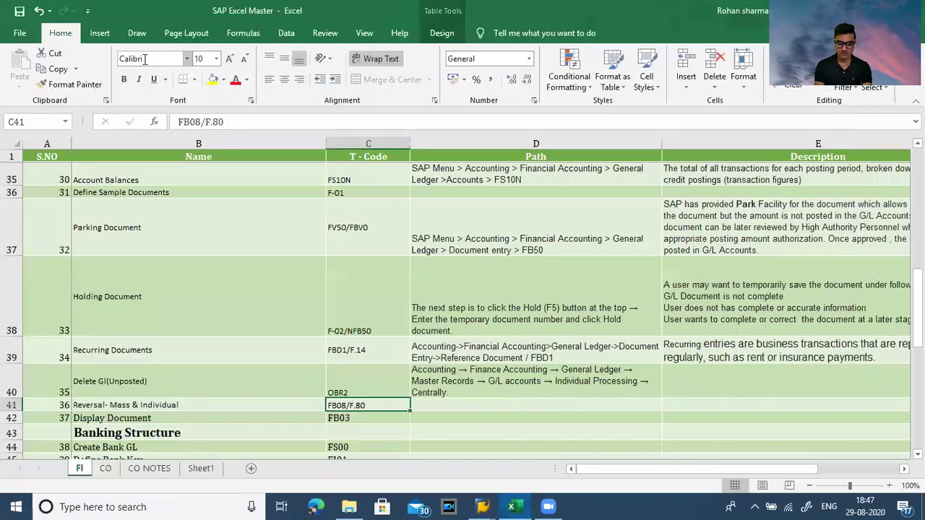
Step: Switch to the SAP G/L account posting session and replace its transaction with /nfb08 for reversing a document
{"action": "key", "text": "alt+Tab"}
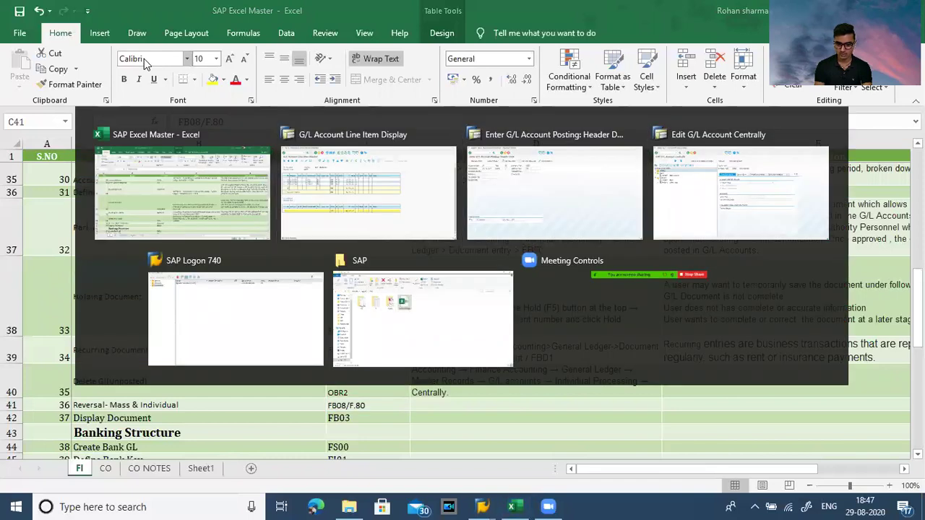
{"action": "key", "text": "alt+Tab"}
{"action": "left_click", "coordinate": [37, 34]}
{"action": "type", "text": "/nfb08"}
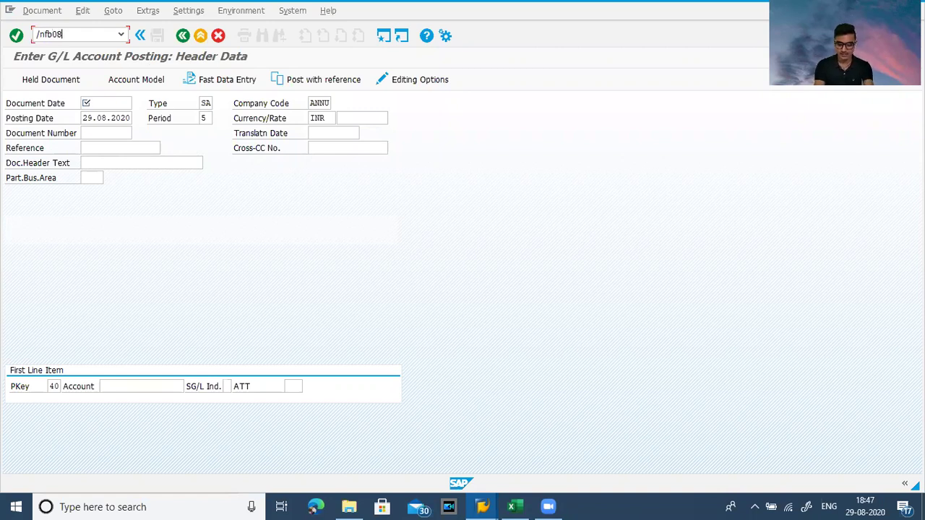
{"action": "key", "text": "Return"}
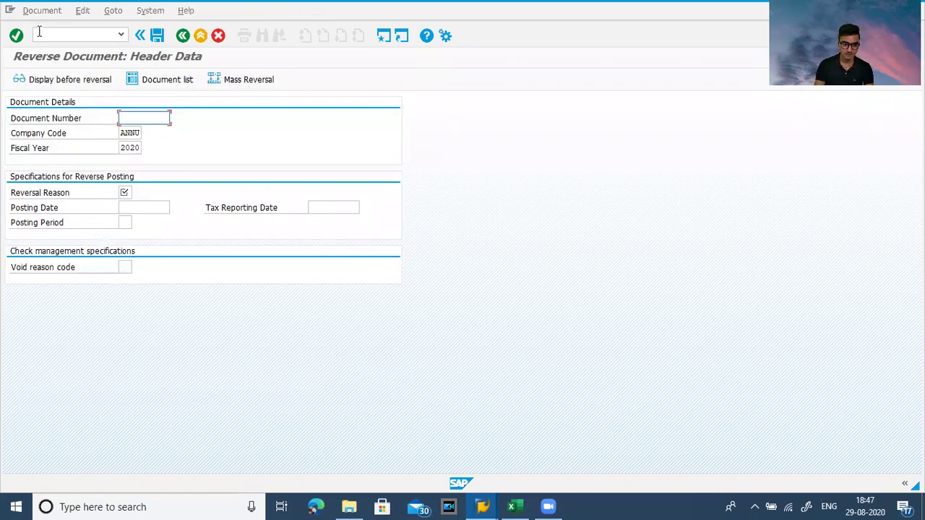
Step: Specify document number 1010 for reversal and choose reversal reason 01, Reversal in current period
{"action": "type", "text": "1010"}
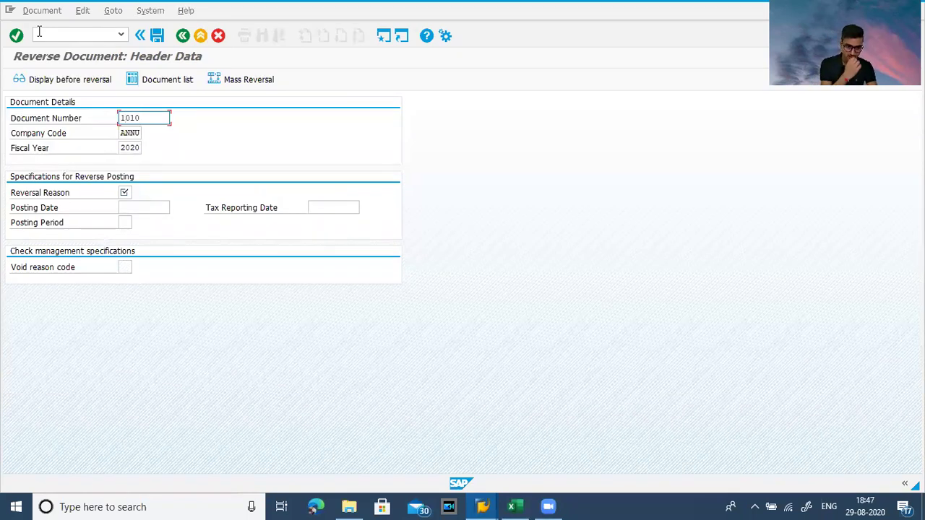
{"action": "left_click", "coordinate": [121, 192]}
{"action": "left_click", "coordinate": [138, 193]}
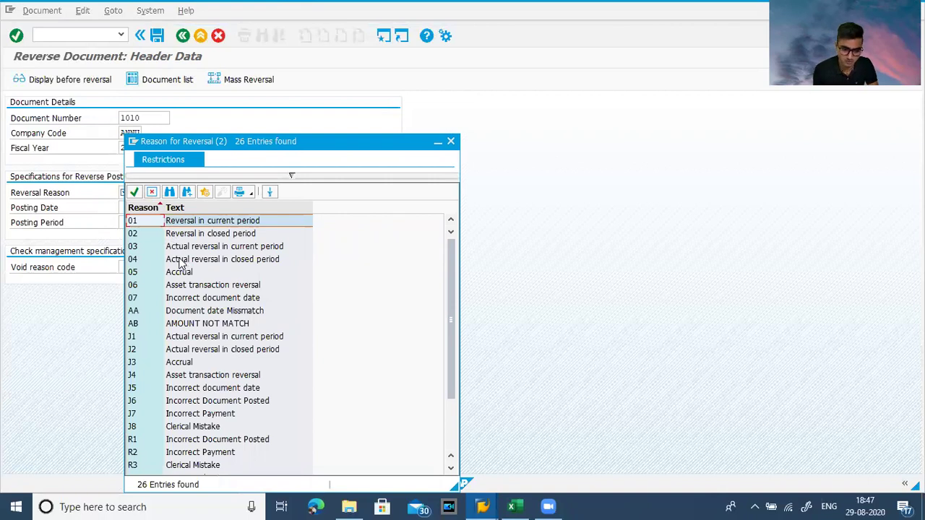
{"action": "double_click", "coordinate": [185, 221]}
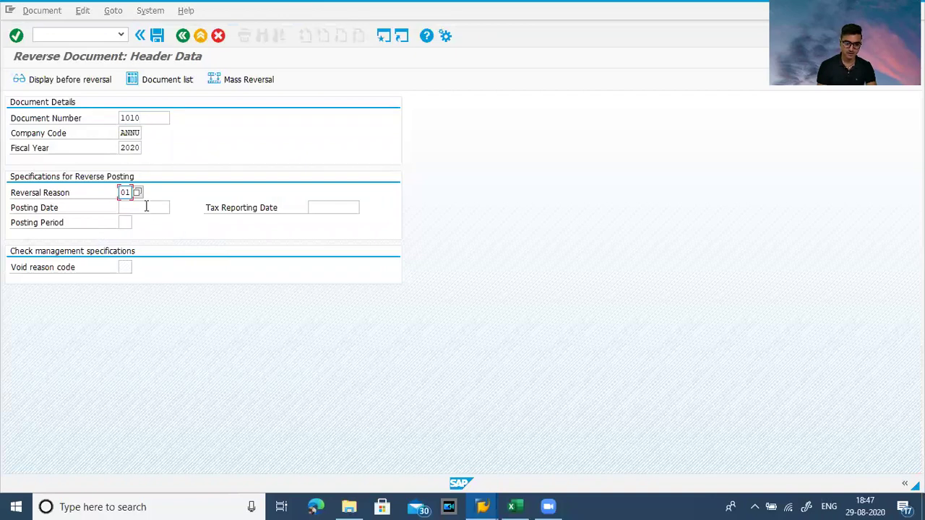
{"action": "key", "text": "Return"}
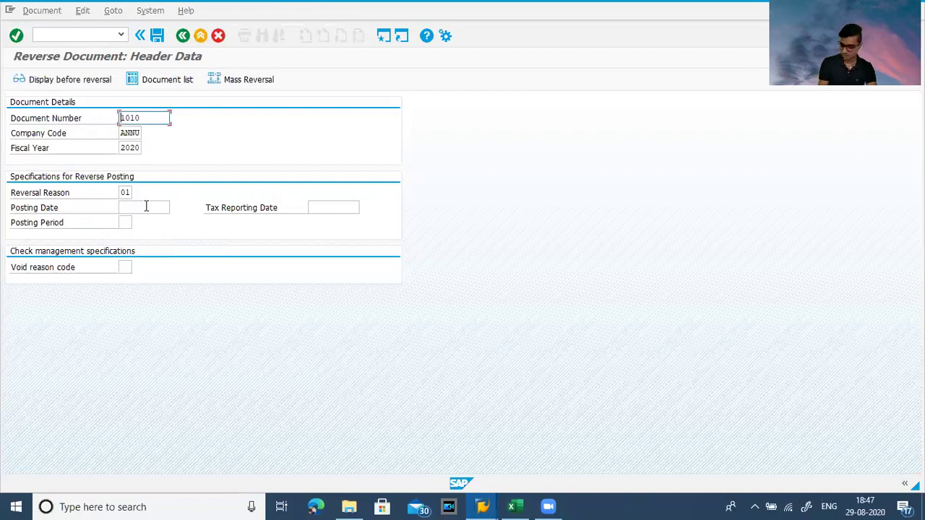
Step: Set the posting date of the reversal to 28.08.2020 from the calendar
{"action": "left_click", "coordinate": [132, 210]}
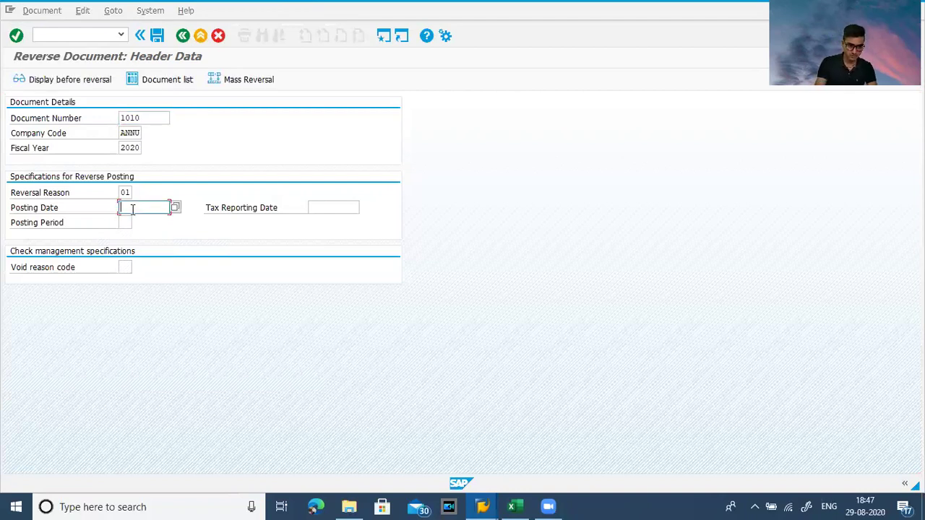
{"action": "left_click", "coordinate": [175, 207]}
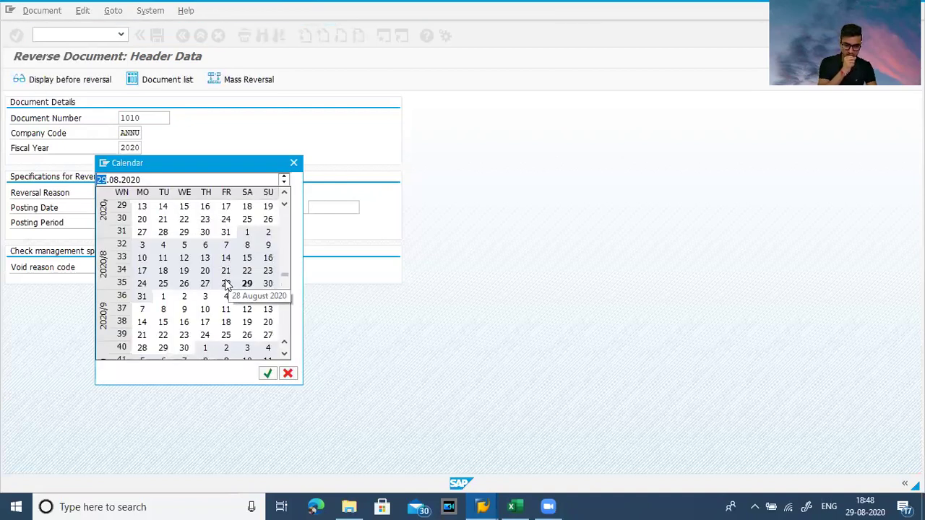
{"action": "double_click", "coordinate": [225, 280]}
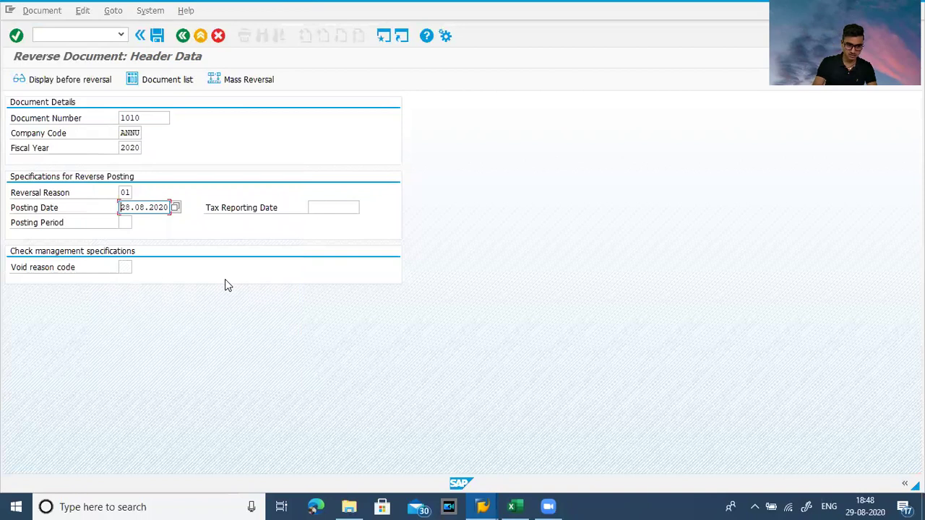
Step: Correct the reversal's posting date to 29.08.2020 and confirm the header data
{"action": "key", "text": "Return"}
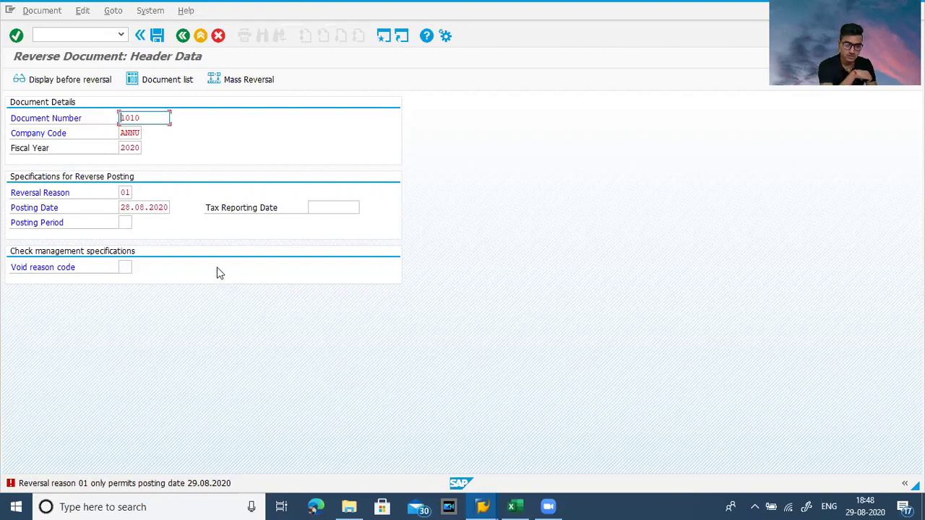
{"action": "left_click", "coordinate": [166, 208]}
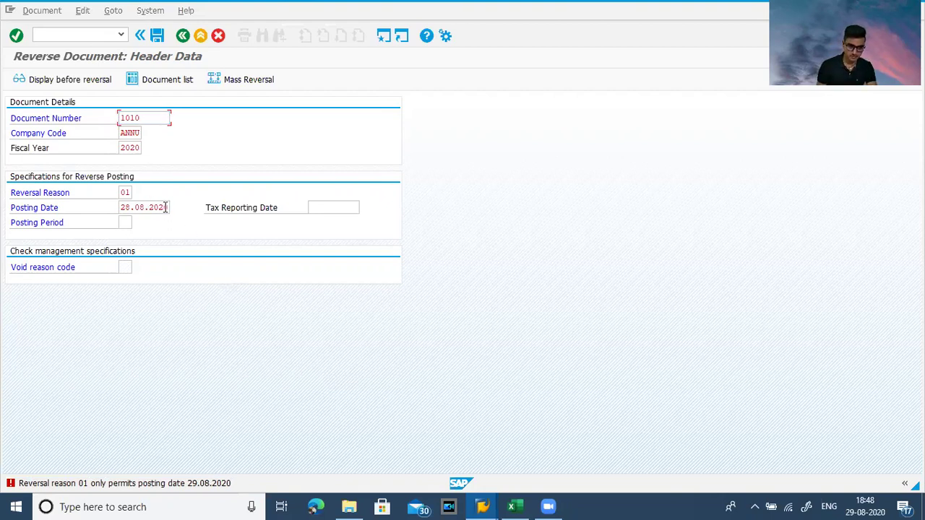
{"action": "key", "text": "BackSpace"}
{"action": "key", "text": "BackSpace"}
{"action": "key", "text": "BackSpace"}
{"action": "key", "text": "BackSpace"}
{"action": "key", "text": "BackSpace"}
{"action": "key", "text": "BackSpace"}
{"action": "key", "text": "BackSpace"}
{"action": "key", "text": "BackSpace"}
{"action": "key", "text": "BackSpace"}
{"action": "key", "text": "BackSpace"}
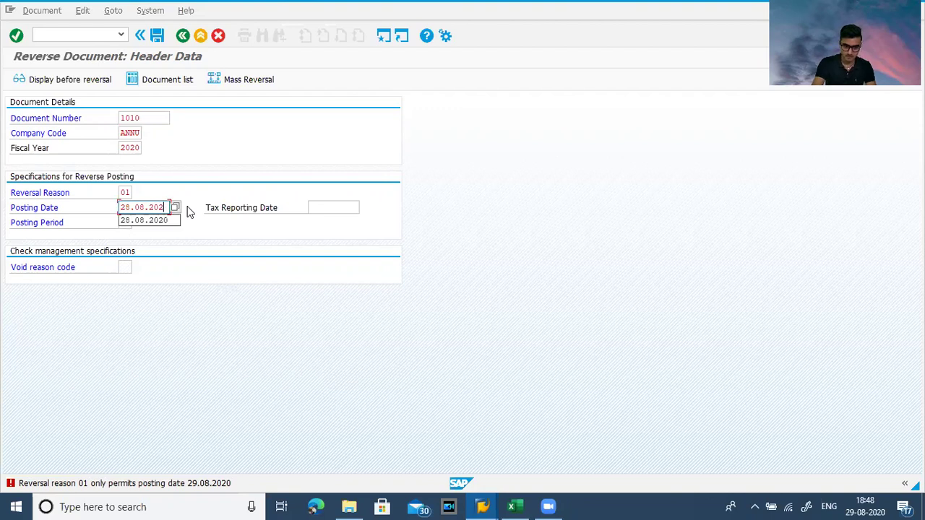
{"action": "type", "text": "29"}
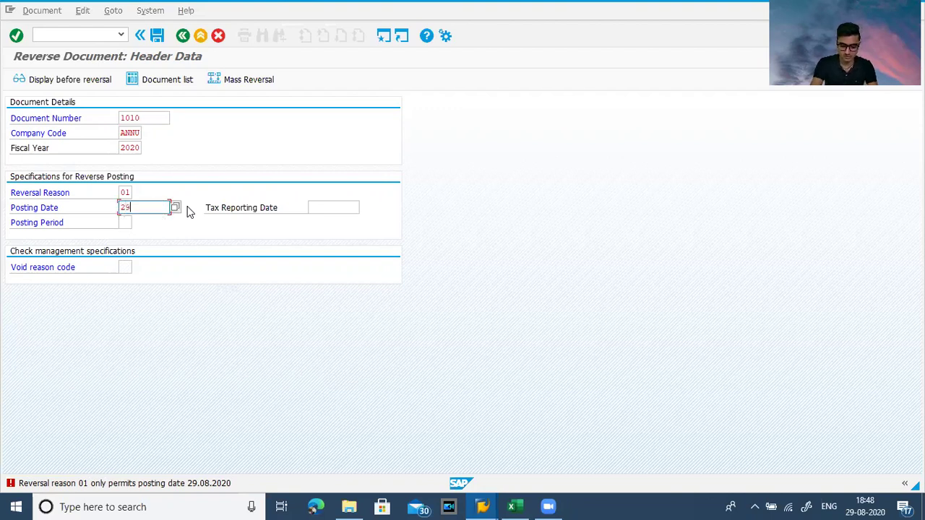
{"action": "type", "text": ".08"}
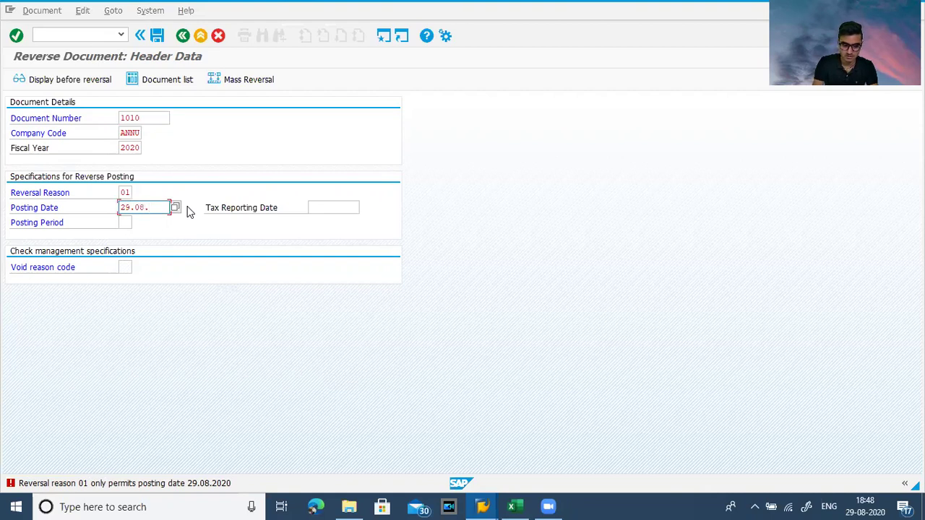
{"action": "type", "text": ".2020"}
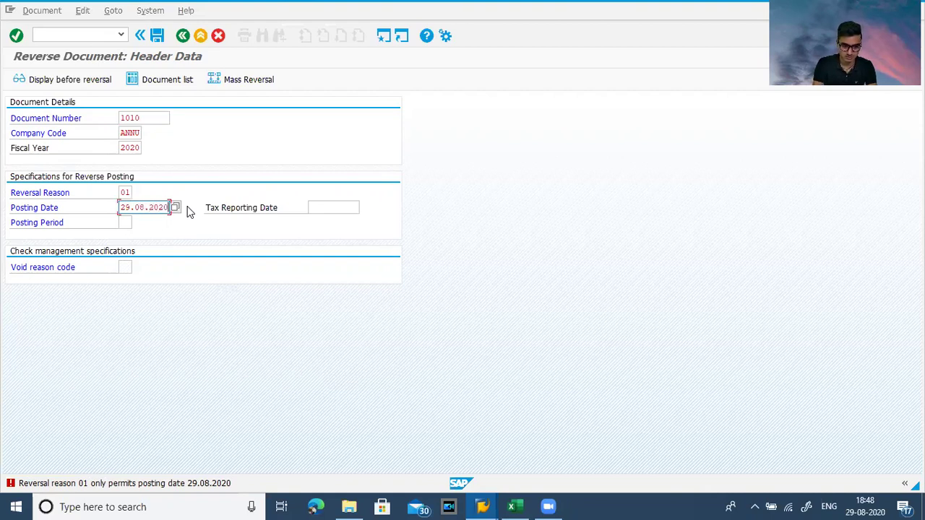
{"action": "key", "text": "Return"}
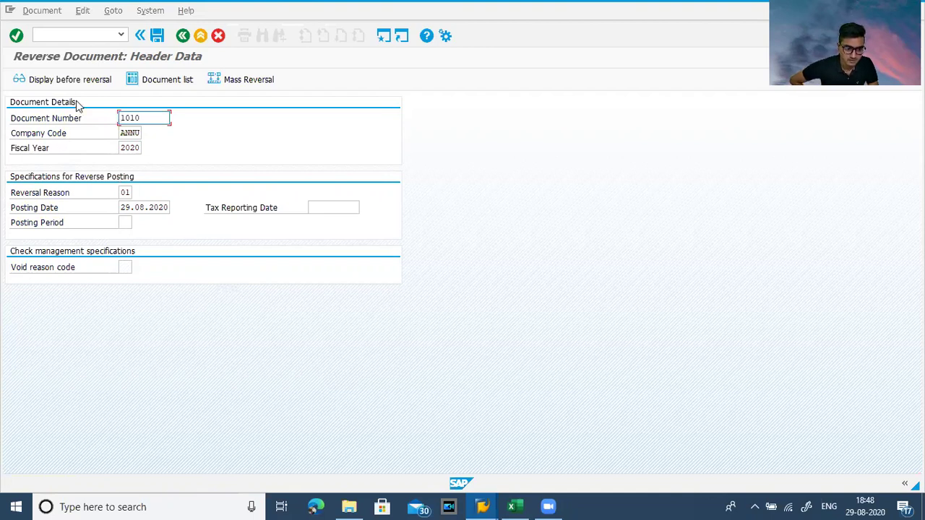
Step: Change the reversal reason to 03, Actual reversal in current period
{"action": "left_click", "coordinate": [130, 192]}
{"action": "left_click", "coordinate": [138, 193]}
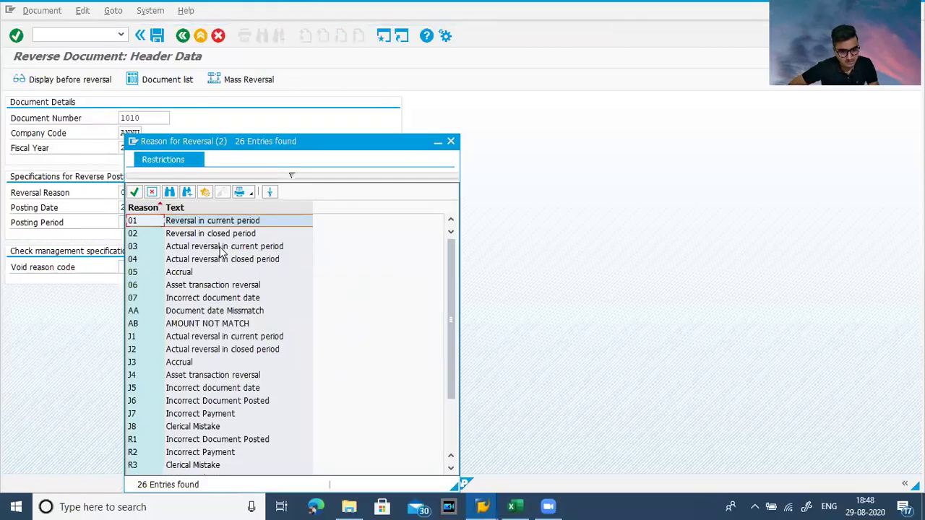
{"action": "double_click", "coordinate": [216, 249]}
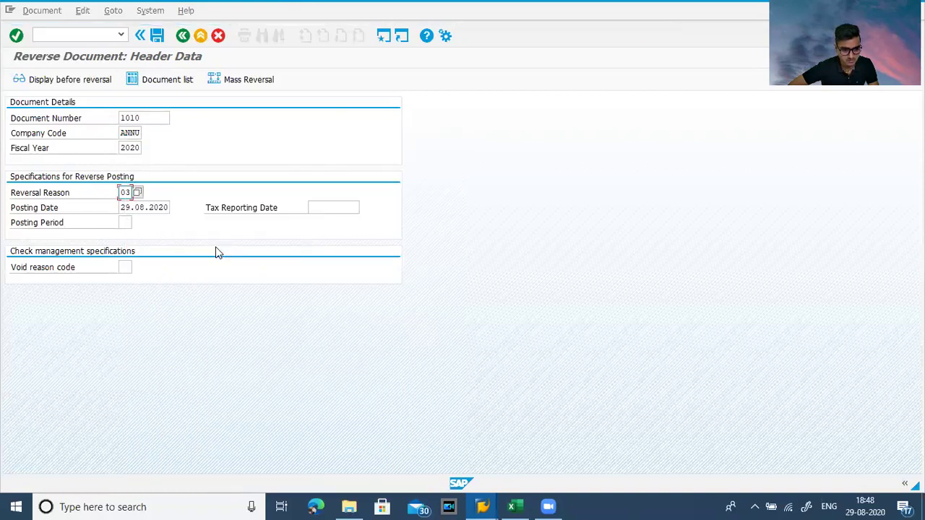
Step: Preview document 1010 before reversal, return to the header data and post the reversal
{"action": "left_click", "coordinate": [85, 78]}
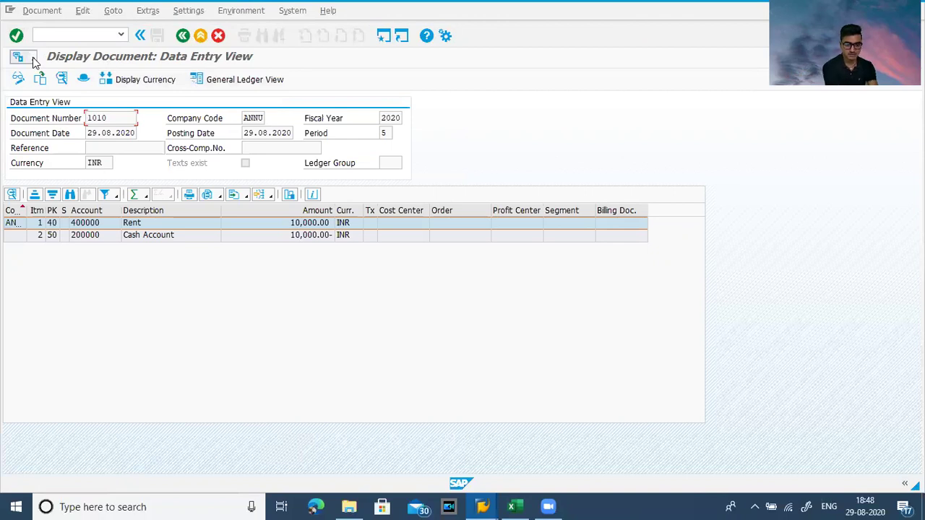
{"action": "key", "text": "F3"}
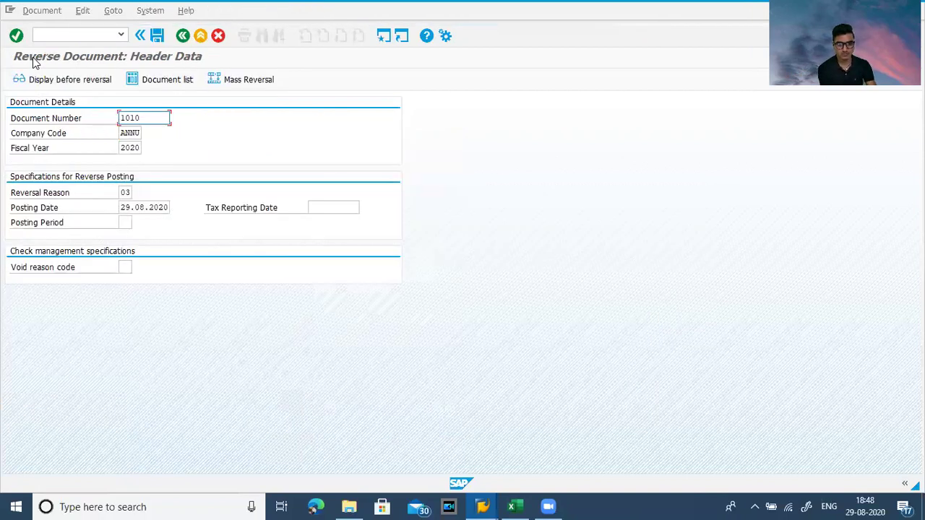
{"action": "left_click", "coordinate": [158, 36]}
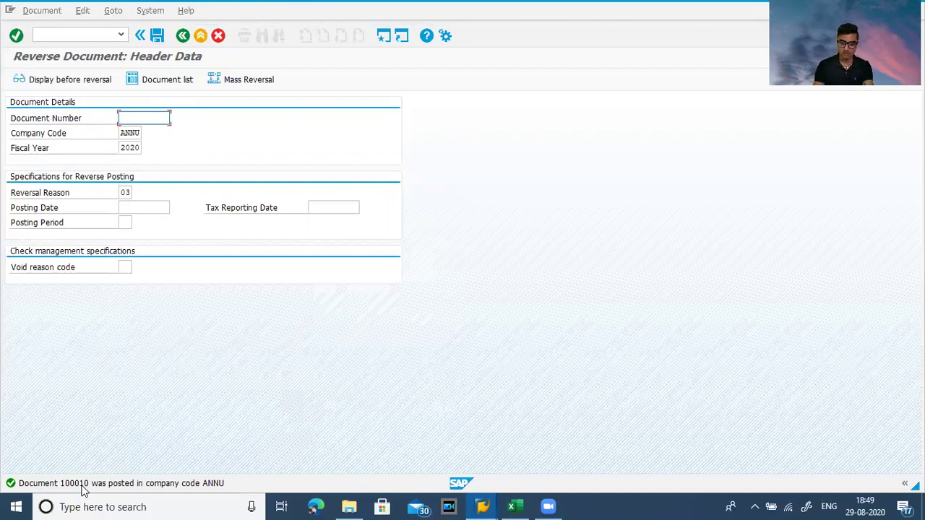
Step: Switch to the G/L line item list of account 400000 and refresh it to include the reversal document
{"action": "key", "text": "alt+Tab"}
{"action": "key", "text": "alt+Tab"}
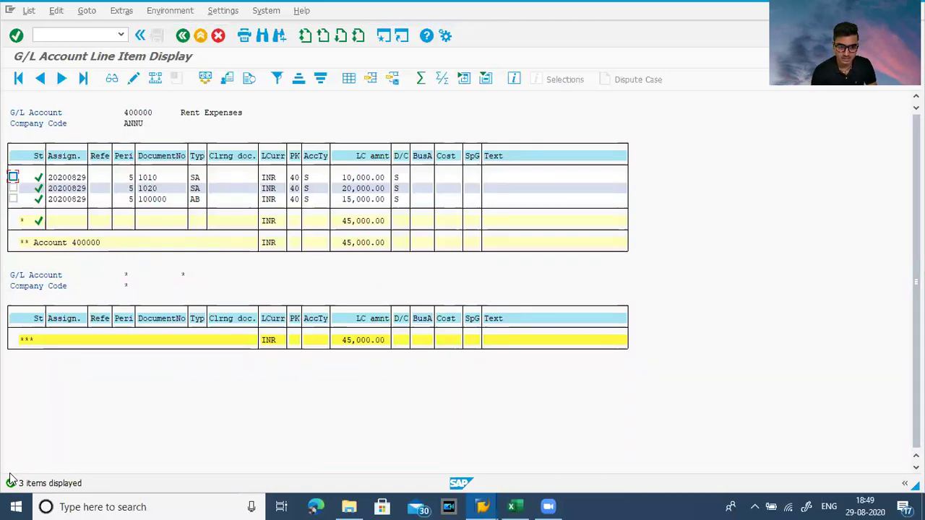
{"action": "left_click", "coordinate": [29, 10]}
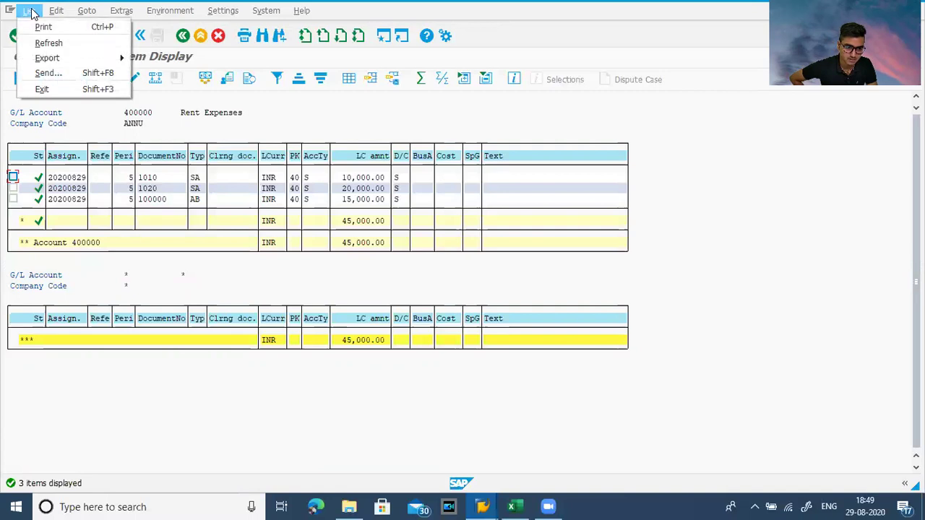
{"action": "left_click", "coordinate": [48, 42]}
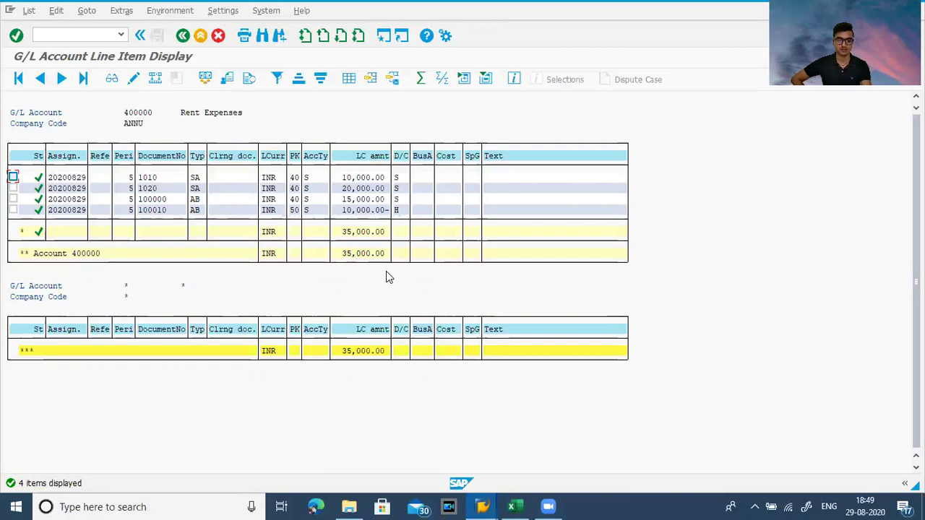
Step: Switch to the Excel workbook and check the transaction codes around the Reversal - Mass & Individual row
{"action": "key", "text": "alt+Tab"}
{"action": "key", "text": "alt+Tab"}
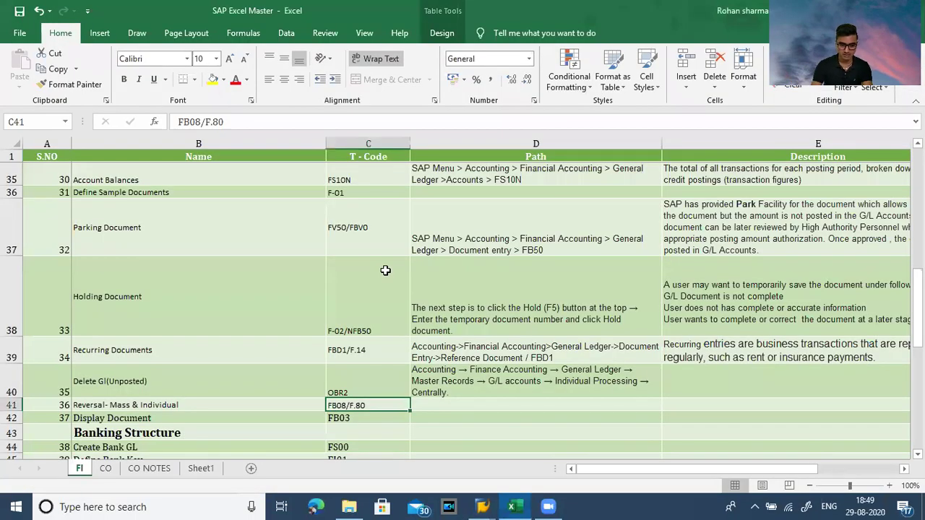
{"action": "key", "text": "Down"}
{"action": "key", "text": "Down"}
{"action": "key", "text": "Down"}
{"action": "key", "text": "Up"}
{"action": "key", "text": "Up"}
{"action": "key", "text": "Up"}
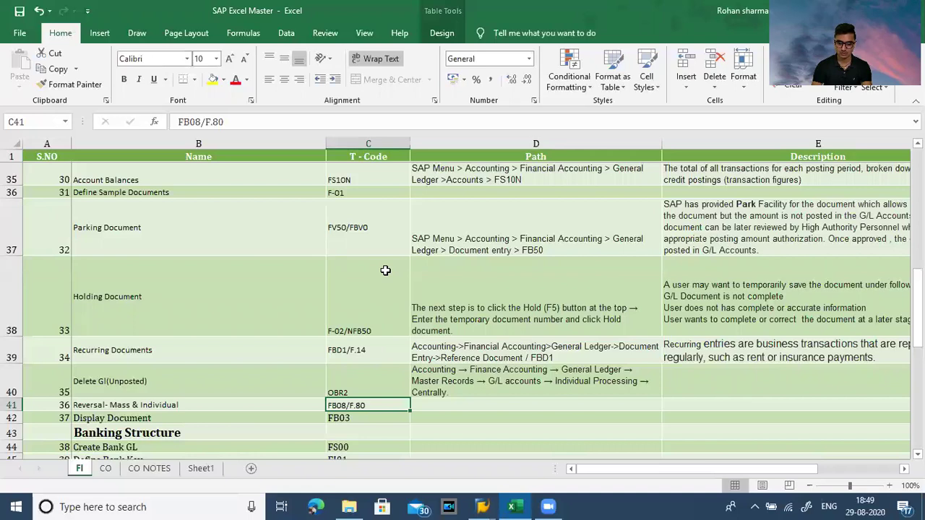
Step: Switch back to the SAP line item session and open the mass reversal of documents with /nf.80
{"action": "key", "text": "alt+Tab"}
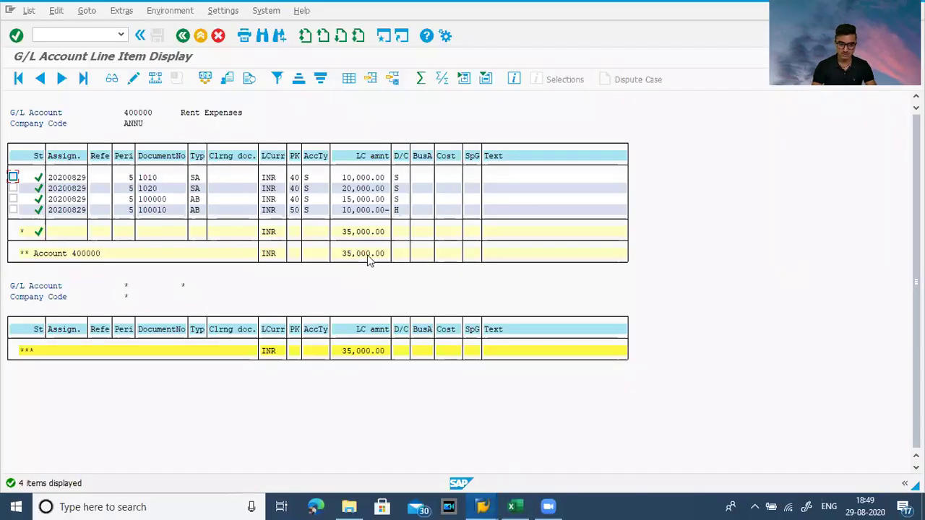
{"action": "type", "text": "/nf.80"}
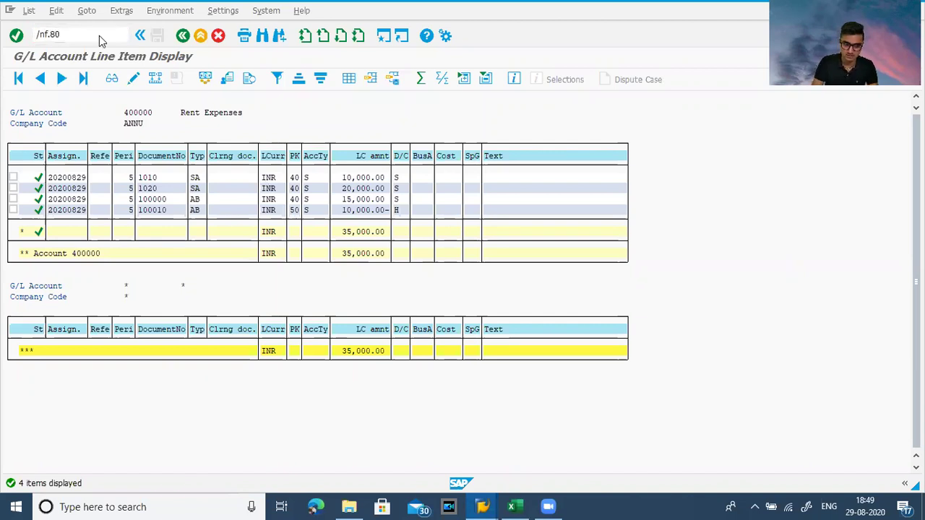
{"action": "key", "text": "Return"}
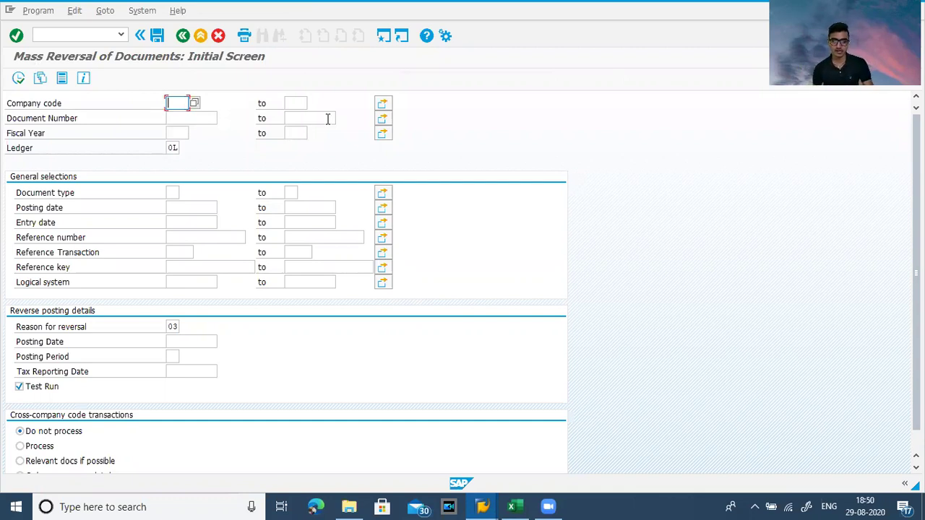
Step: Examine the single-value and range options of the document number's multiple selection and close it without entries
{"action": "left_click", "coordinate": [381, 118]}
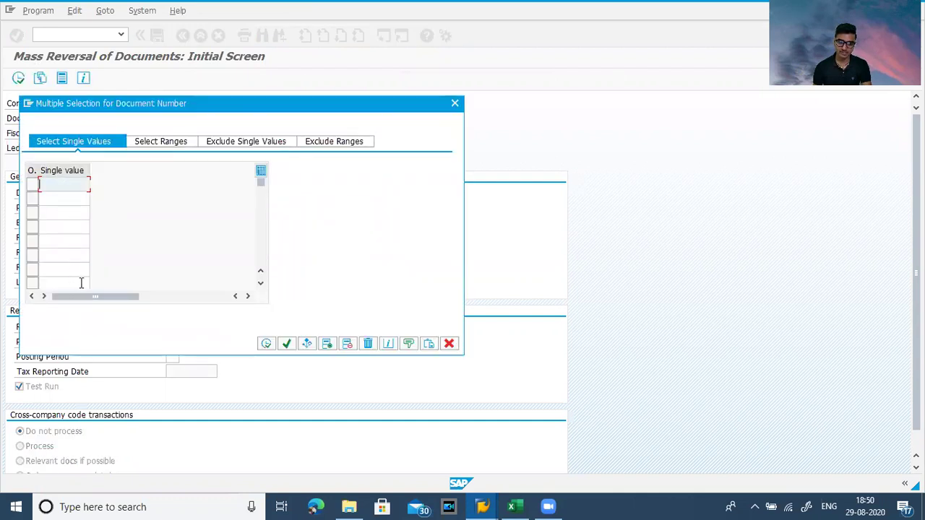
{"action": "left_click", "coordinate": [164, 142]}
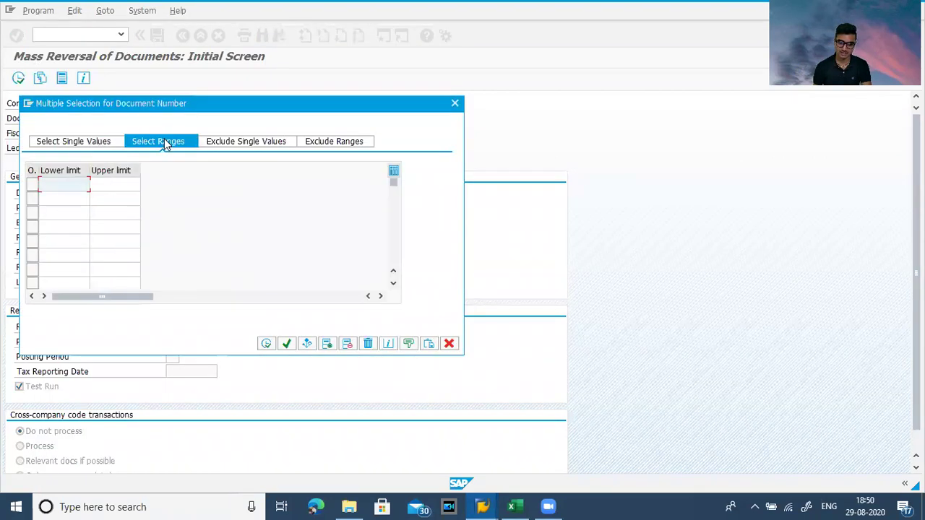
{"action": "left_click", "coordinate": [455, 103]}
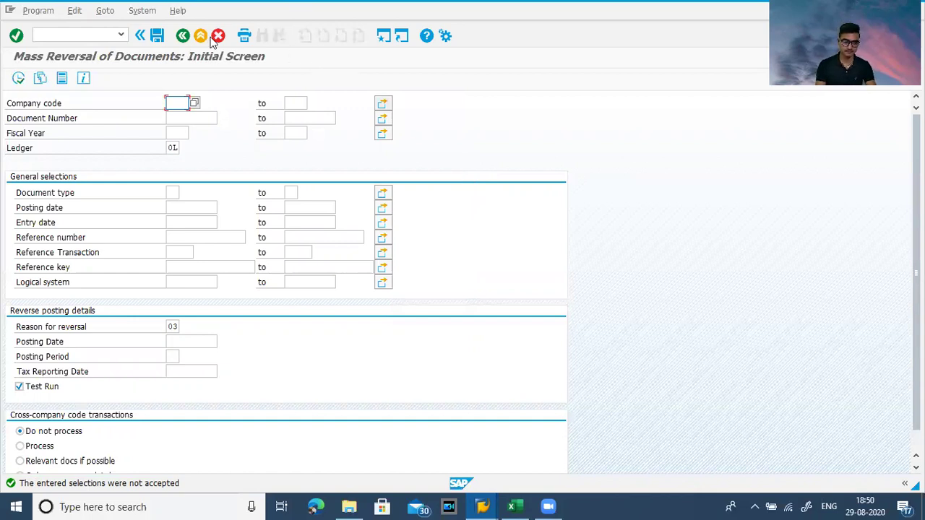
Step: Leave the mass reversal and return to the SAP Easy Access screen with /n
{"action": "left_click", "coordinate": [64, 35]}
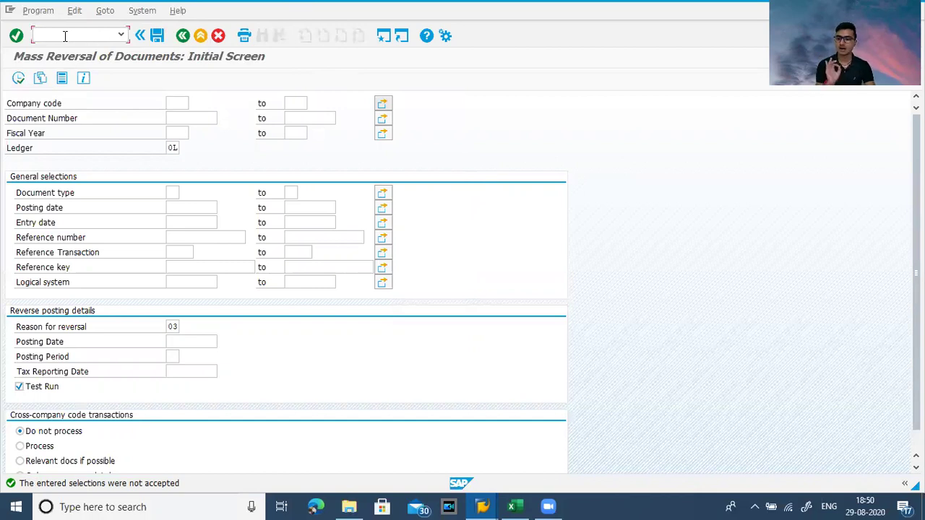
{"action": "type", "text": "/n"}
{"action": "key", "text": "Return"}
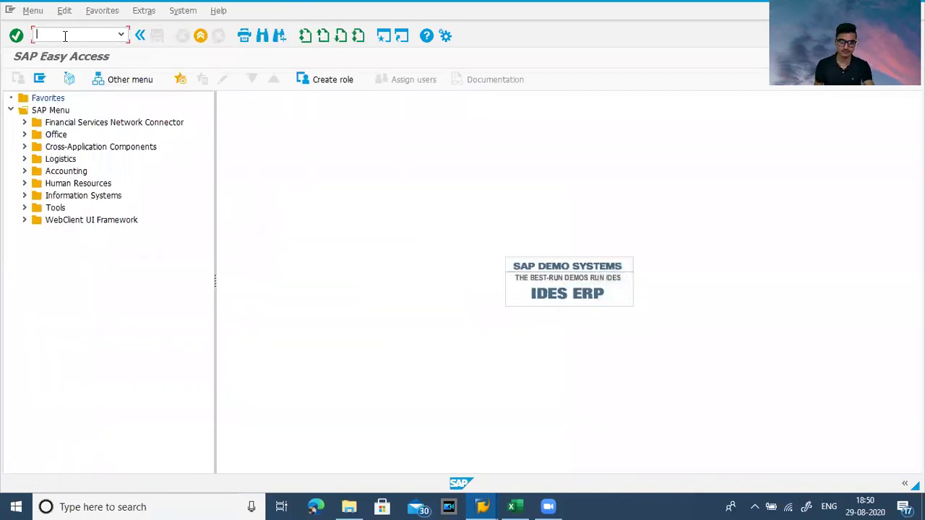
Step: Look up the transaction code for Display Document in the Excel workbook and return to SAP
{"action": "key", "text": "alt+Tab"}
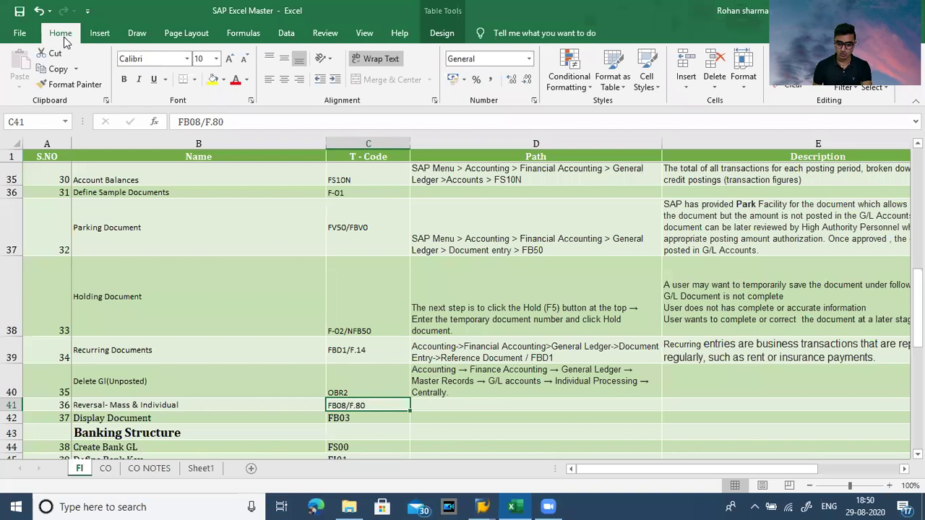
{"action": "key", "text": "Down"}
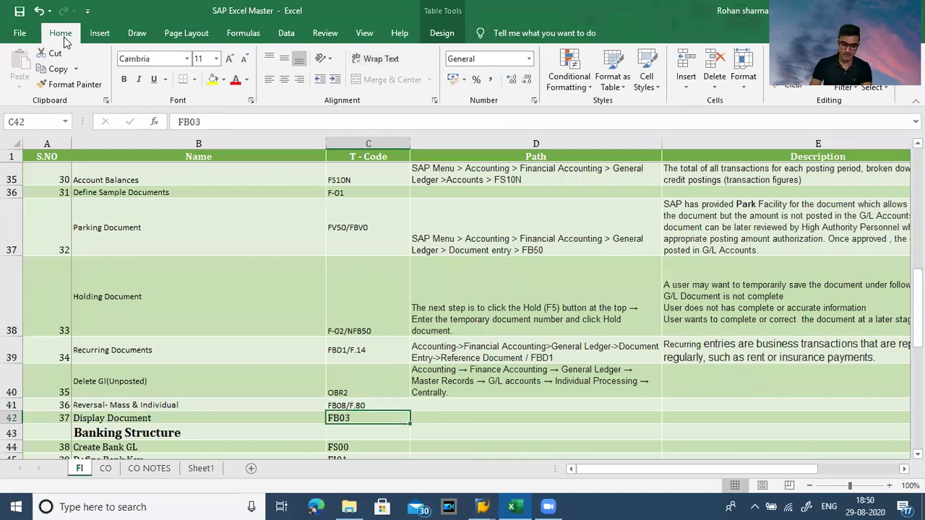
{"action": "key", "text": "alt+Tab"}
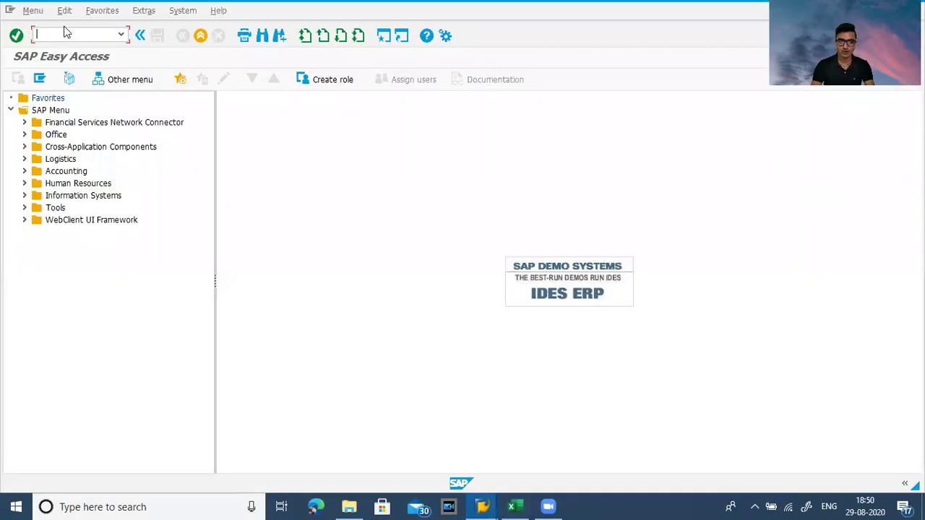
Step: Run /nfb03 and display document 100010 in company code ANNU
{"action": "type", "text": "/"}
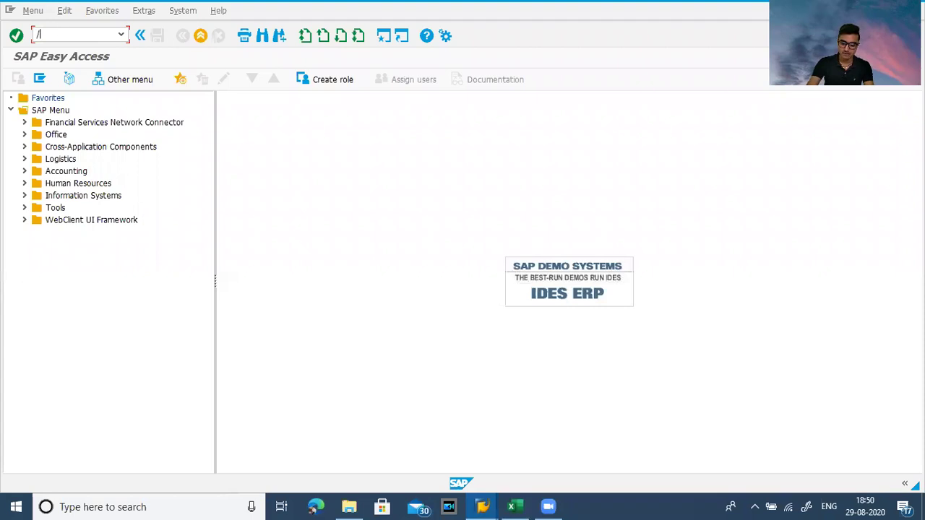
{"action": "type", "text": "nfbl0"}
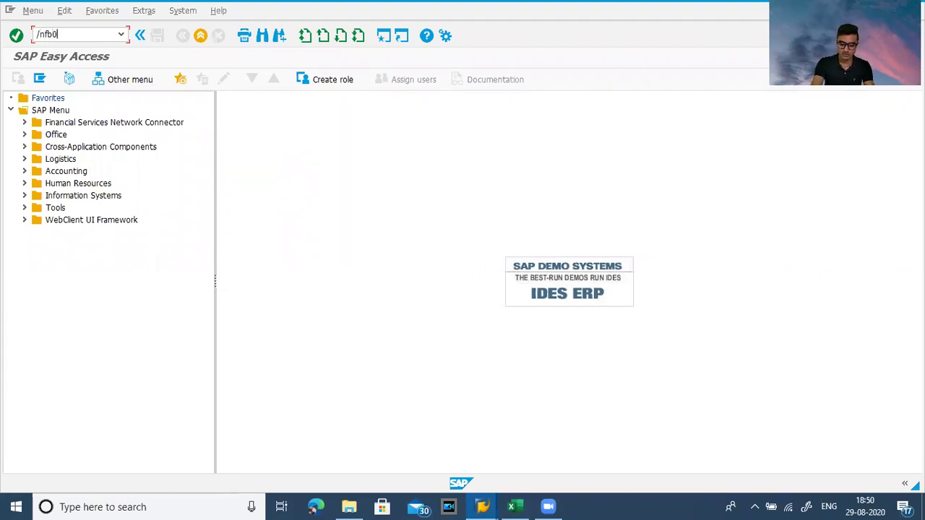
{"action": "type", "text": "3"}
{"action": "key", "text": "Return"}
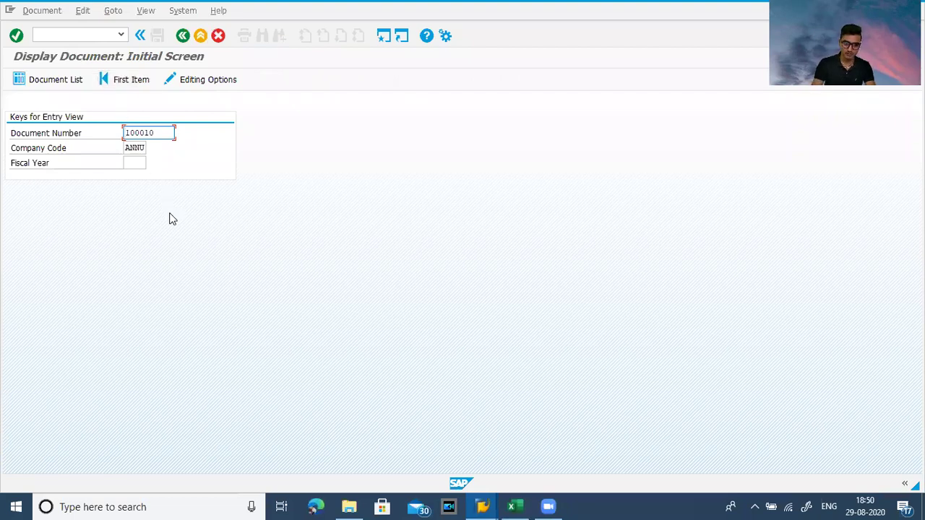
{"action": "key", "text": "Return"}
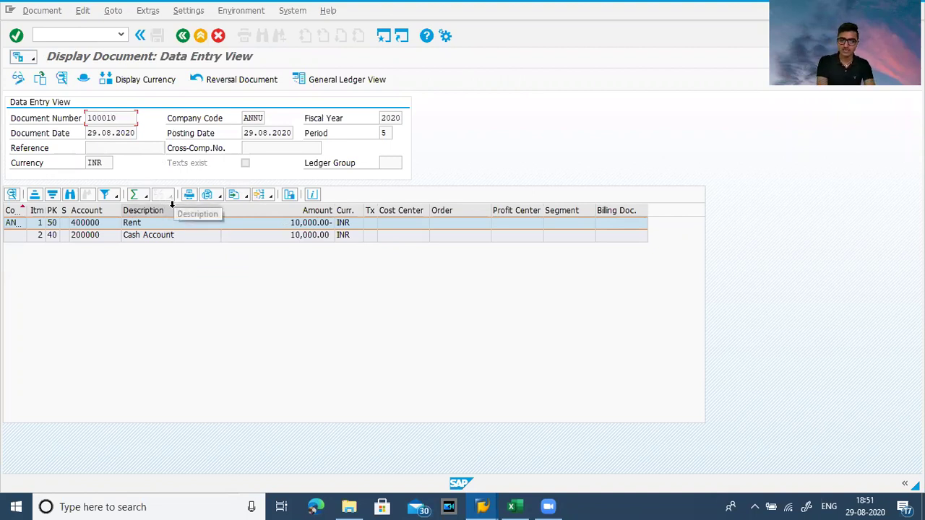
Step: Switch to the Excel workbook and go back up the T-Code column to its header cell C1
{"action": "key", "text": "alt+Tab"}
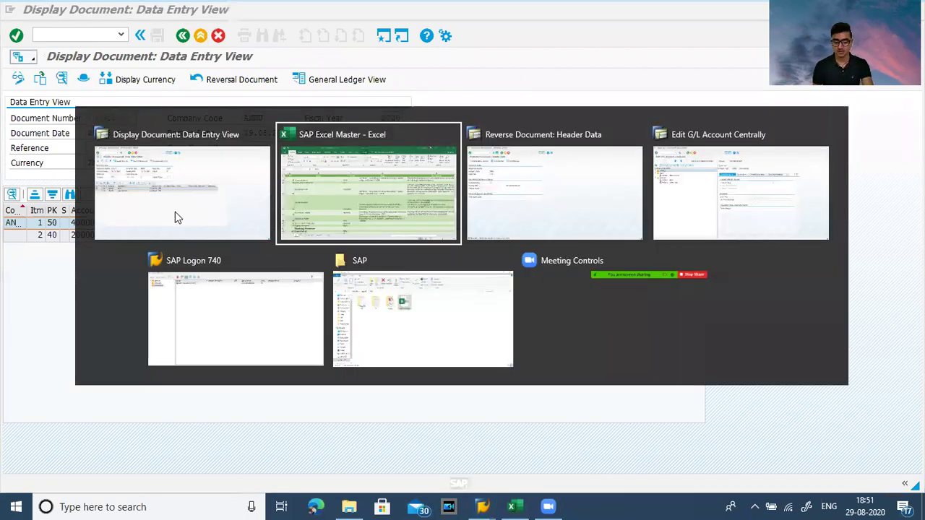
{"action": "key", "text": "Down"}
{"action": "key", "text": "Up"}
{"action": "key", "text": "Up"}
{"action": "key", "text": "Up"}
{"action": "key", "text": "Up"}
{"action": "key", "text": "Up"}
{"action": "key", "text": "Up"}
{"action": "key", "text": "Up"}
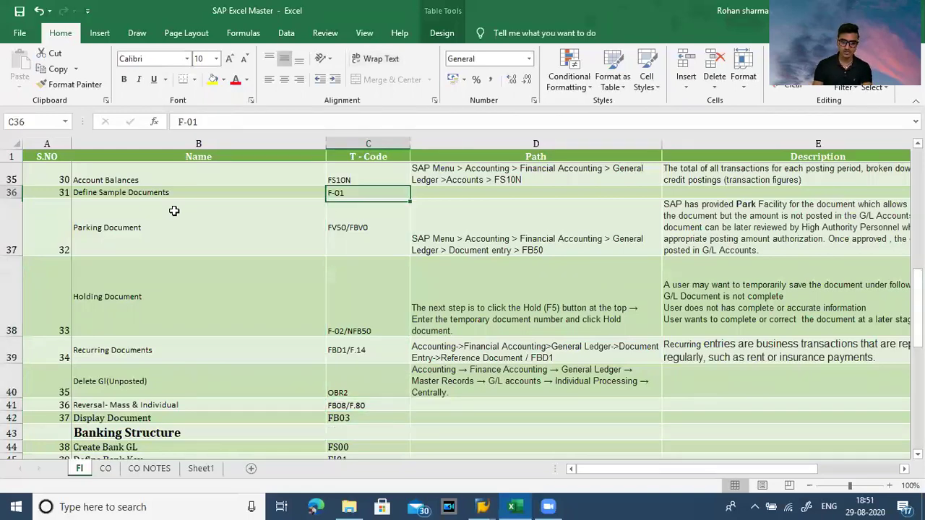
{"action": "key", "text": "Up"}
{"action": "key", "text": "Up"}
{"action": "key", "text": "Up"}
{"action": "key", "text": "Up"}
{"action": "key", "text": "Up"}
{"action": "key", "text": "Up"}
{"action": "key", "text": "Up"}
{"action": "key", "text": "Up"}
{"action": "key", "text": "Up"}
{"action": "key", "text": "Up"}
{"action": "key", "text": "Up"}
{"action": "key", "text": "Up"}
{"action": "key", "text": "Up"}
{"action": "key", "text": "Up"}
{"action": "key", "text": "Up"}
{"action": "key", "text": "Up"}
{"action": "key", "text": "Up"}
{"action": "key", "text": "Up"}
{"action": "key", "text": "Up"}
{"action": "key", "text": "Up"}
{"action": "key", "text": "Up"}
{"action": "key", "text": "Up"}
{"action": "key", "text": "Up"}
{"action": "key", "text": "Up"}
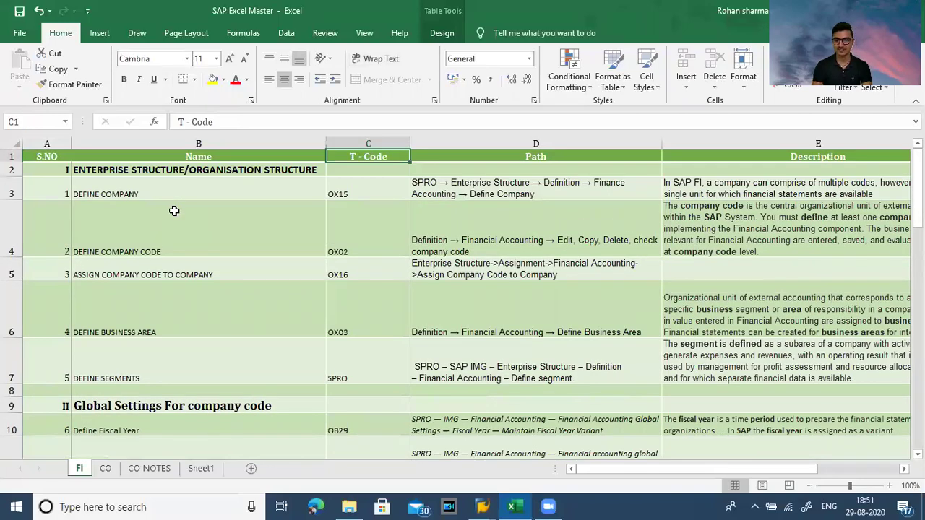
Step: Review the enterprise structure and global settings transaction codes on the FI sheet, down to the GL Setting for company code heading
{"action": "key", "text": "Down"}
{"action": "key", "text": "Down"}
{"action": "key", "text": "Down"}
{"action": "key", "text": "Down"}
{"action": "key", "text": "Down"}
{"action": "key", "text": "Down"}
{"action": "key", "text": "Down"}
{"action": "key", "text": "Down"}
{"action": "key", "text": "Down"}
{"action": "key", "text": "Down"}
{"action": "key", "text": "Down"}
{"action": "key", "text": "Down"}
{"action": "key", "text": "Down"}
{"action": "key", "text": "Down"}
{"action": "key", "text": "Down"}
{"action": "key", "text": "Down"}
{"action": "key", "text": "Down"}
{"action": "key", "text": "Down"}
{"action": "key", "text": "Down"}
{"action": "key", "text": "Down"}
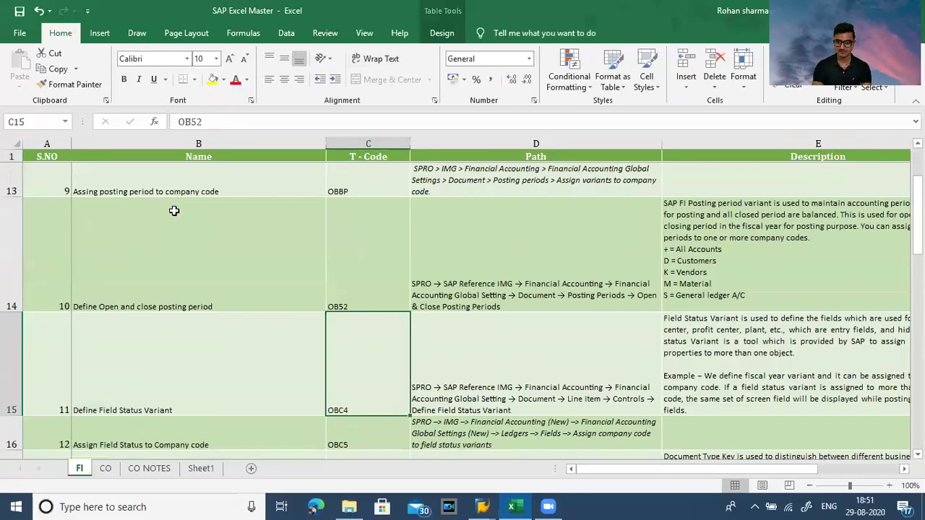
{"action": "key", "text": "Down"}
{"action": "key", "text": "Up"}
{"action": "key", "text": "Up"}
{"action": "key", "text": "Up"}
{"action": "key", "text": "Up"}
{"action": "key", "text": "Up"}
{"action": "key", "text": "Up"}
{"action": "key", "text": "Up"}
{"action": "key", "text": "Up"}
{"action": "key", "text": "Up"}
{"action": "key", "text": "Up"}
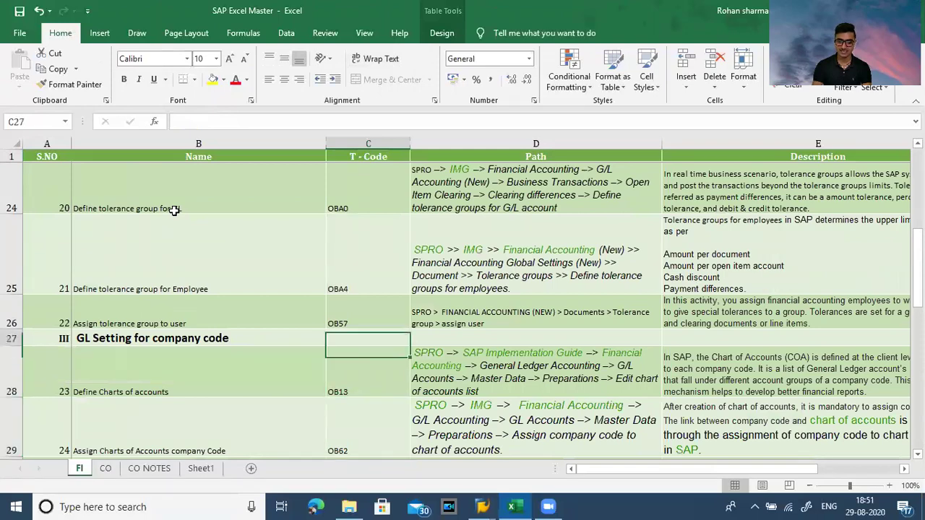
Step: Go through the transaction codes for the company code's GL settings, from Define Charts of accounts to Display Document
{"action": "key", "text": "Down"}
{"action": "key", "text": "Down"}
{"action": "key", "text": "Down"}
{"action": "key", "text": "Down"}
{"action": "key", "text": "Down"}
{"action": "key", "text": "Down"}
{"action": "key", "text": "Down"}
{"action": "key", "text": "Down"}
{"action": "key", "text": "Down"}
{"action": "key", "text": "Down"}
{"action": "key", "text": "Down"}
{"action": "key", "text": "Down"}
{"action": "key", "text": "Down"}
{"action": "key", "text": "Down"}
{"action": "key", "text": "Down"}
{"action": "key", "text": "Down"}
{"action": "key", "text": "Down"}
{"action": "key", "text": "Down"}
{"action": "key", "text": "Down"}
{"action": "key", "text": "Down"}
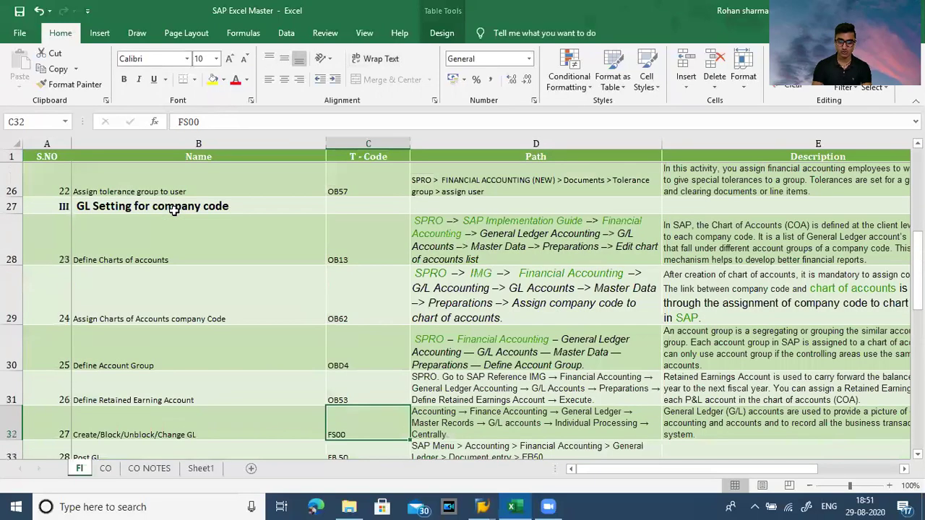
{"action": "key", "text": "Down"}
{"action": "key", "text": "Down"}
{"action": "key", "text": "Down"}
{"action": "key", "text": "Down"}
{"action": "key", "text": "Down"}
{"action": "key", "text": "Down"}
{"action": "key", "text": "Down"}
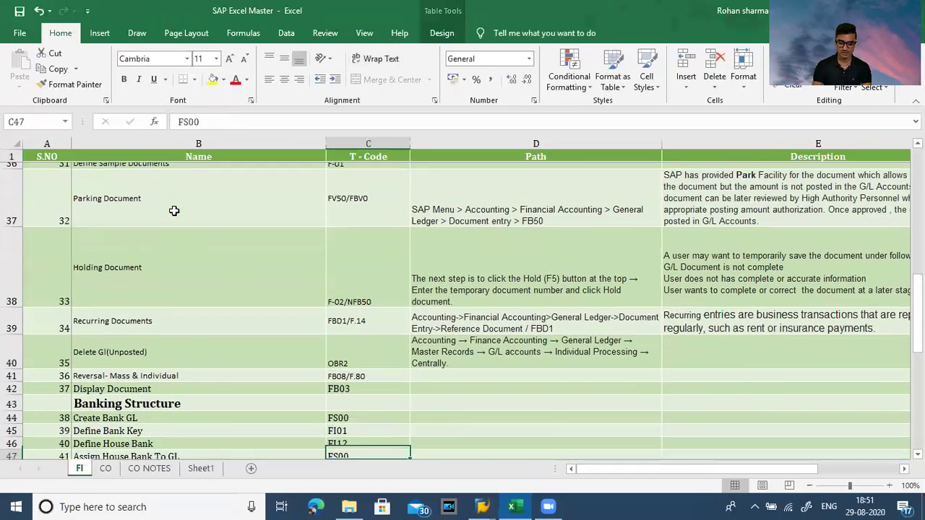
Step: Examine the Banking Structure transaction codes and continue into the Cash Management section of the FI sheet
{"action": "key", "text": "Down"}
{"action": "key", "text": "Down"}
{"action": "key", "text": "Down"}
{"action": "key", "text": "Down"}
{"action": "key", "text": "Down"}
{"action": "key", "text": "Down"}
{"action": "key", "text": "Down"}
{"action": "key", "text": "Down"}
{"action": "key", "text": "Down"}
{"action": "key", "text": "Down"}
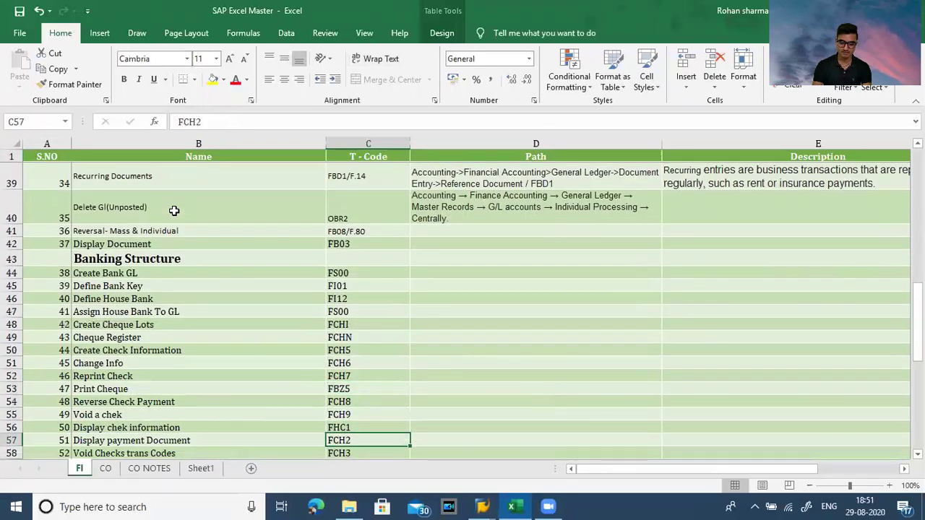
{"action": "key", "text": "Down"}
{"action": "key", "text": "Down"}
{"action": "key", "text": "Down"}
{"action": "key", "text": "Down"}
{"action": "key", "text": "Down"}
{"action": "key", "text": "Down"}
{"action": "key", "text": "Down"}
{"action": "key", "text": "Down"}
{"action": "key", "text": "Down"}
{"action": "key", "text": "Down"}
{"action": "key", "text": "Down"}
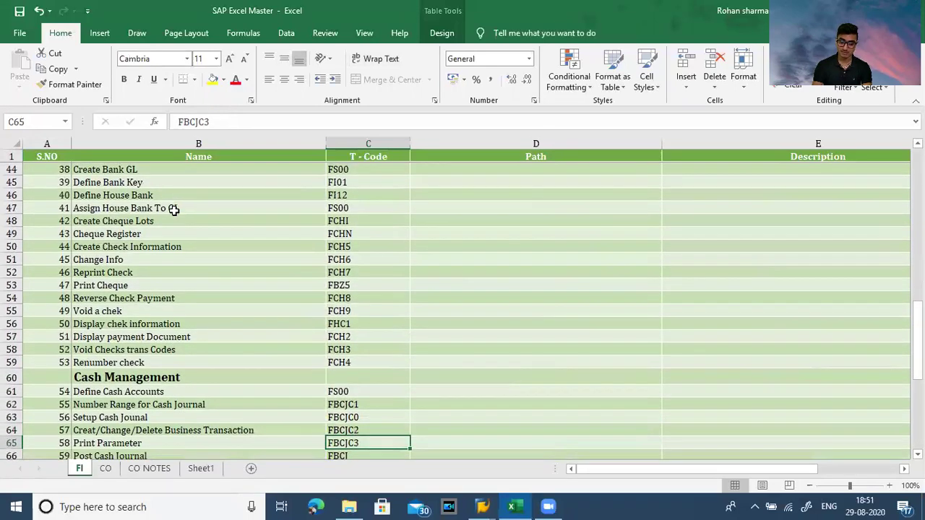
Step: Look over the Cash Management entries and stop at the transaction code for Line Item Display for Cash GL
{"action": "key", "text": "Down"}
{"action": "key", "text": "Down"}
{"action": "key", "text": "Down"}
{"action": "key", "text": "Up"}
{"action": "key", "text": "Up"}
{"action": "key", "text": "Up"}
{"action": "key", "text": "Up"}
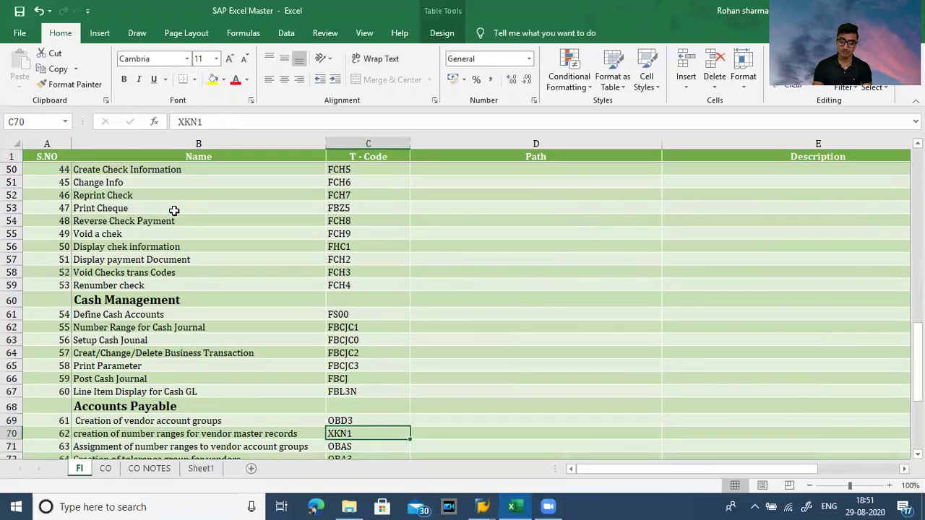
{"action": "key", "text": "Up"}
{"action": "key", "text": "Up"}
{"action": "key", "text": "Up"}
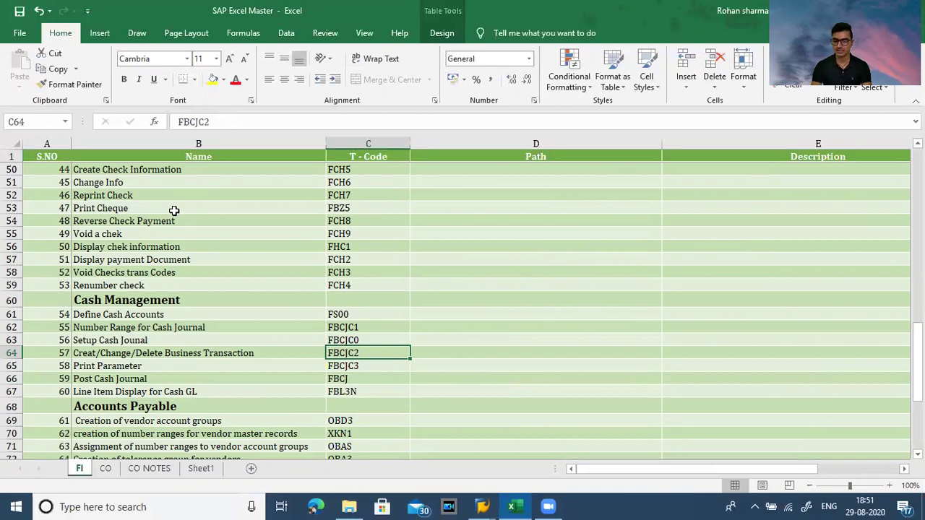
{"action": "key", "text": "Down"}
{"action": "key", "text": "Down"}
{"action": "key", "text": "Down"}
{"action": "key", "text": "Down"}
{"action": "key", "text": "Down"}
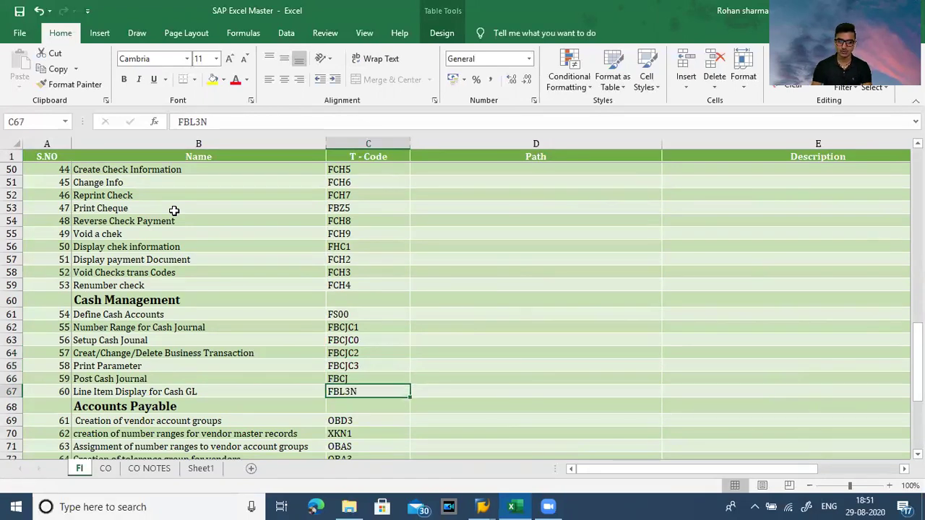
Step: Review the Accounts Payable transaction codes through to the end of the FI list at CIN ACTIVATE
{"action": "key", "text": "Down"}
{"action": "key", "text": "Down"}
{"action": "key", "text": "Down"}
{"action": "key", "text": "Down"}
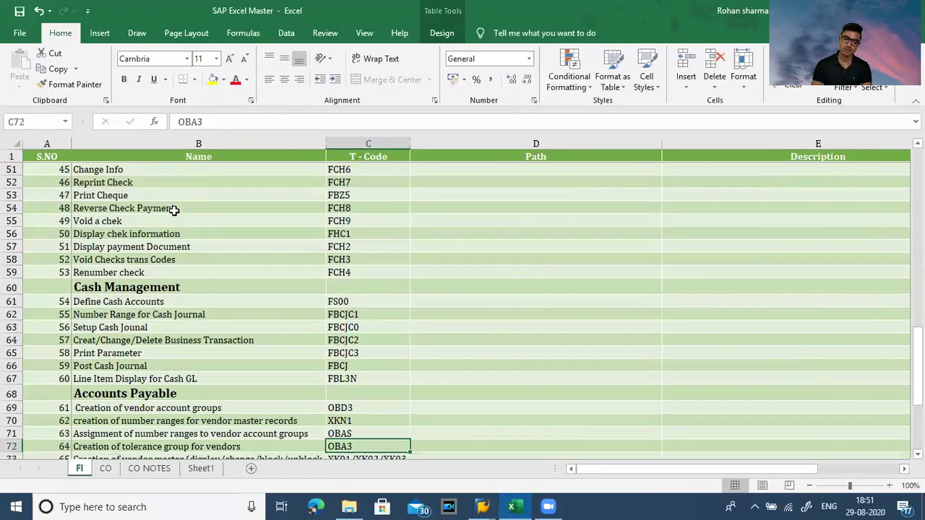
{"action": "key", "text": "Down"}
{"action": "key", "text": "Down"}
{"action": "key", "text": "Down"}
{"action": "key", "text": "Down"}
{"action": "key", "text": "Down"}
{"action": "key", "text": "Down"}
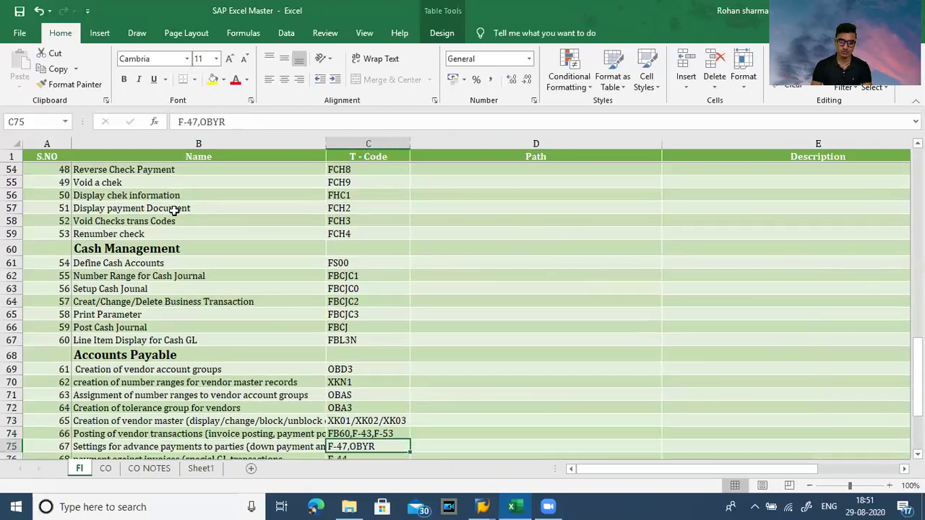
{"action": "key", "text": "Down"}
{"action": "key", "text": "Down"}
{"action": "key", "text": "Down"}
{"action": "key", "text": "Down"}
{"action": "key", "text": "Down"}
{"action": "key", "text": "Down"}
{"action": "key", "text": "Down"}
{"action": "key", "text": "Down"}
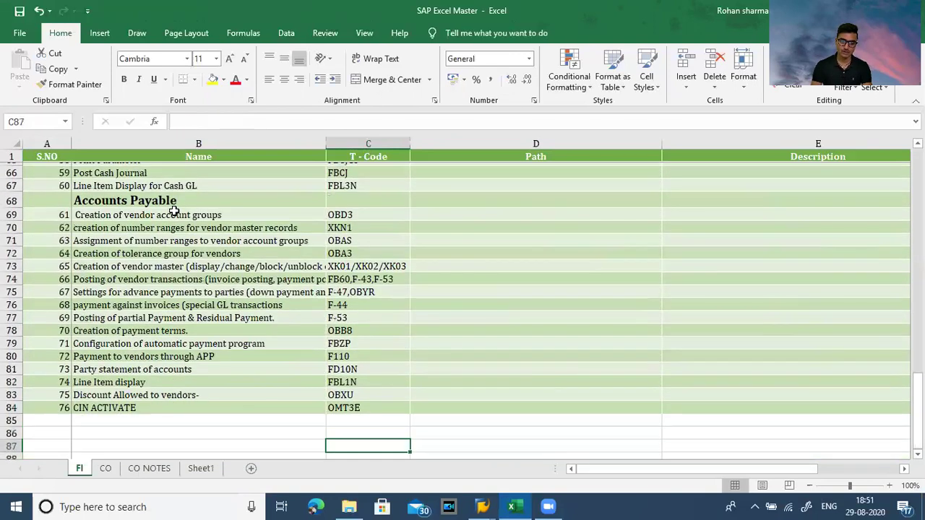
Step: Go back up the T-Code column from the end of the list to the Global Settings For company code heading
{"action": "key", "text": "Up"}
{"action": "key", "text": "Up"}
{"action": "key", "text": "Up"}
{"action": "key", "text": "Up"}
{"action": "key", "text": "Up"}
{"action": "key", "text": "Up"}
{"action": "key", "text": "Up"}
{"action": "key", "text": "Up"}
{"action": "key", "text": "Up"}
{"action": "key", "text": "Up"}
{"action": "key", "text": "Up"}
{"action": "key", "text": "Up"}
{"action": "key", "text": "Up"}
{"action": "key", "text": "Up"}
{"action": "key", "text": "Up"}
{"action": "key", "text": "Up"}
{"action": "key", "text": "Up"}
{"action": "key", "text": "Up"}
{"action": "key", "text": "Up"}
{"action": "key", "text": "Up"}
{"action": "key", "text": "Up"}
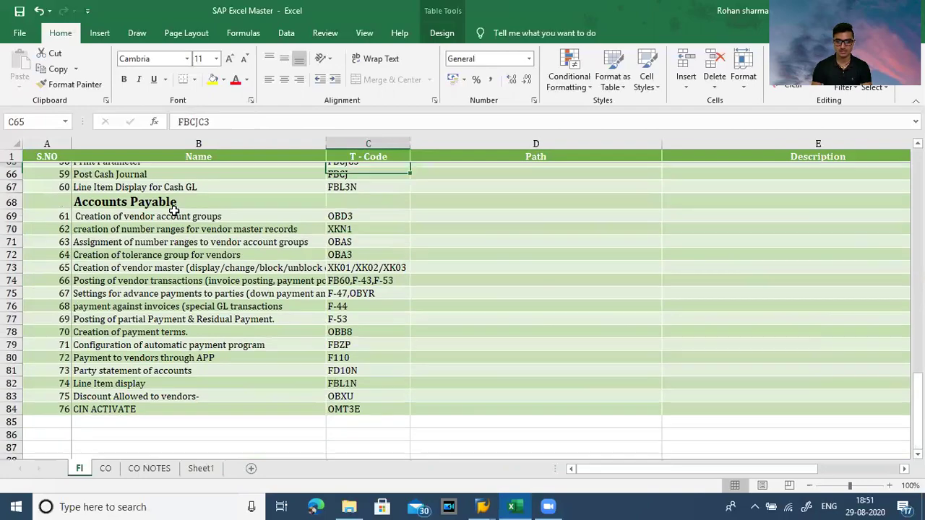
{"action": "key", "text": "Up"}
{"action": "key", "text": "Up"}
{"action": "key", "text": "Up"}
{"action": "key", "text": "Up"}
{"action": "key", "text": "Up"}
{"action": "key", "text": "Up"}
{"action": "key", "text": "Up"}
{"action": "key", "text": "Up"}
{"action": "key", "text": "Up"}
{"action": "key", "text": "Up"}
{"action": "key", "text": "Up"}
{"action": "key", "text": "Up"}
{"action": "key", "text": "Up"}
{"action": "key", "text": "Up"}
{"action": "key", "text": "Up"}
{"action": "key", "text": "Up"}
{"action": "key", "text": "Up"}
{"action": "key", "text": "Up"}
{"action": "key", "text": "Up"}
{"action": "key", "text": "Up"}
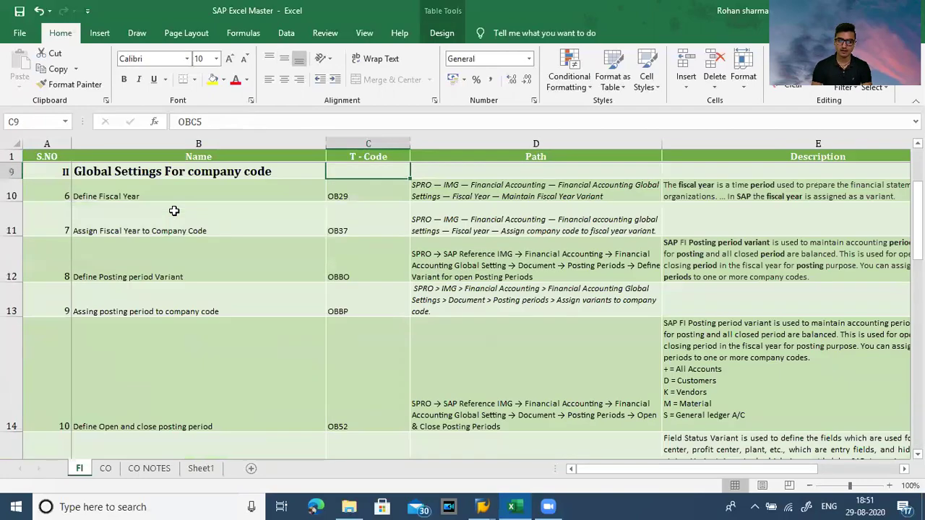